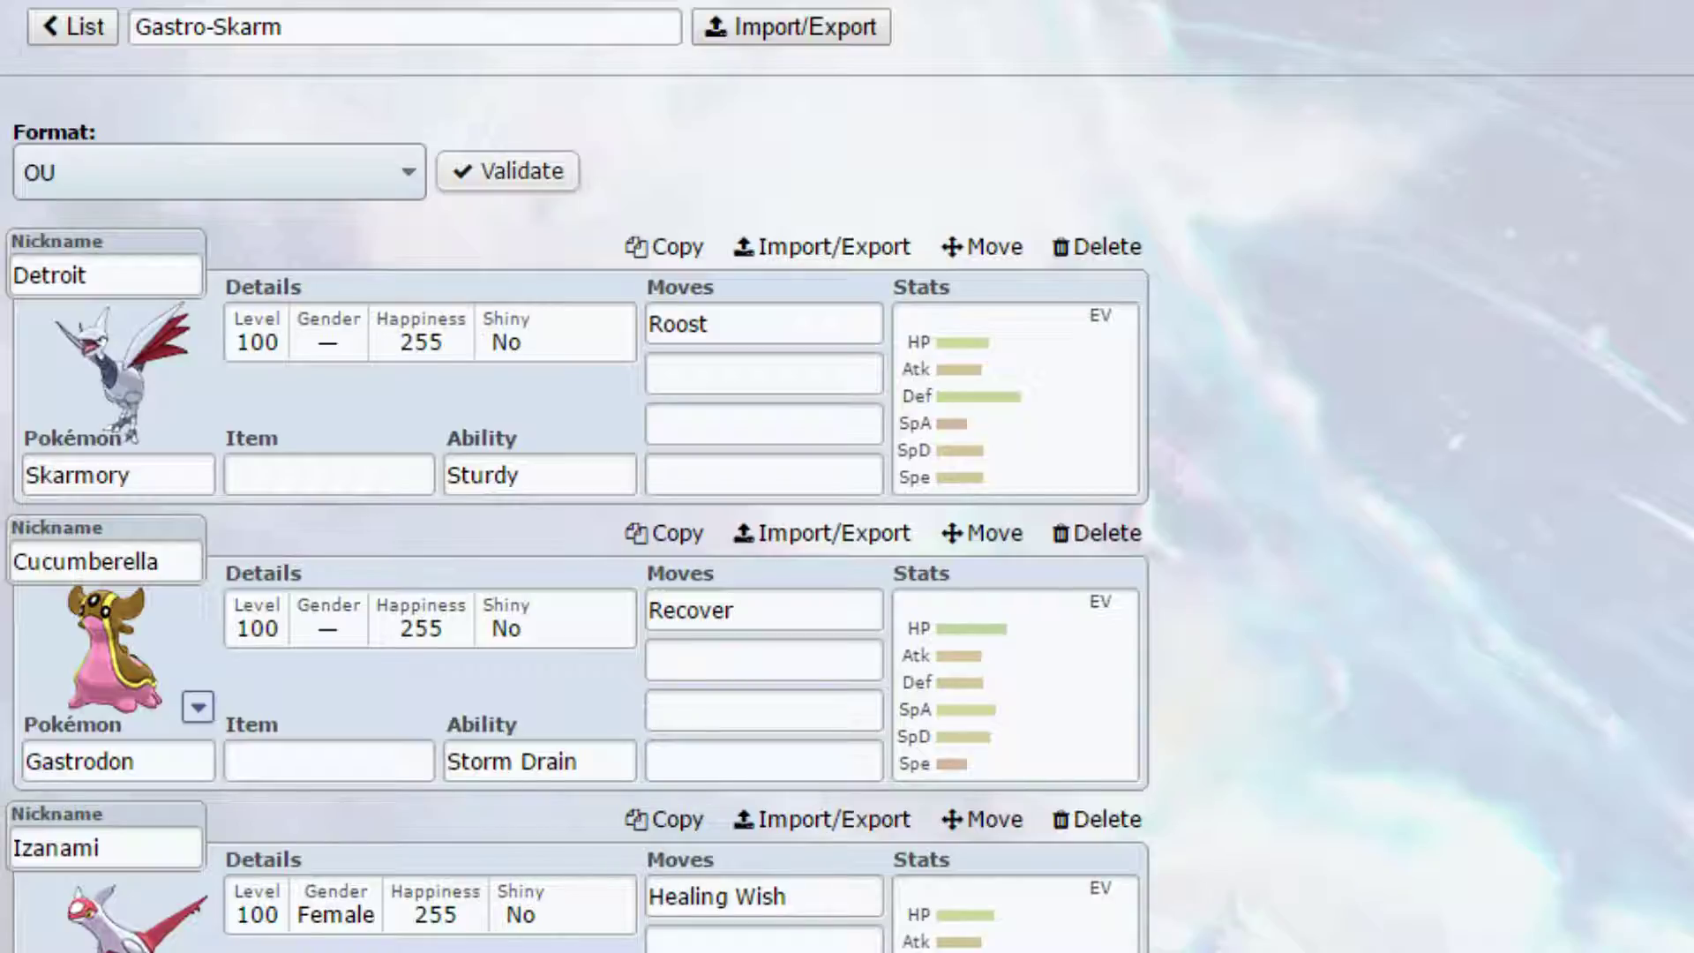
Step: Open Skarmory's set for editing and change its gender to Female
{"action": "left_click", "coordinate": [1006, 495]}
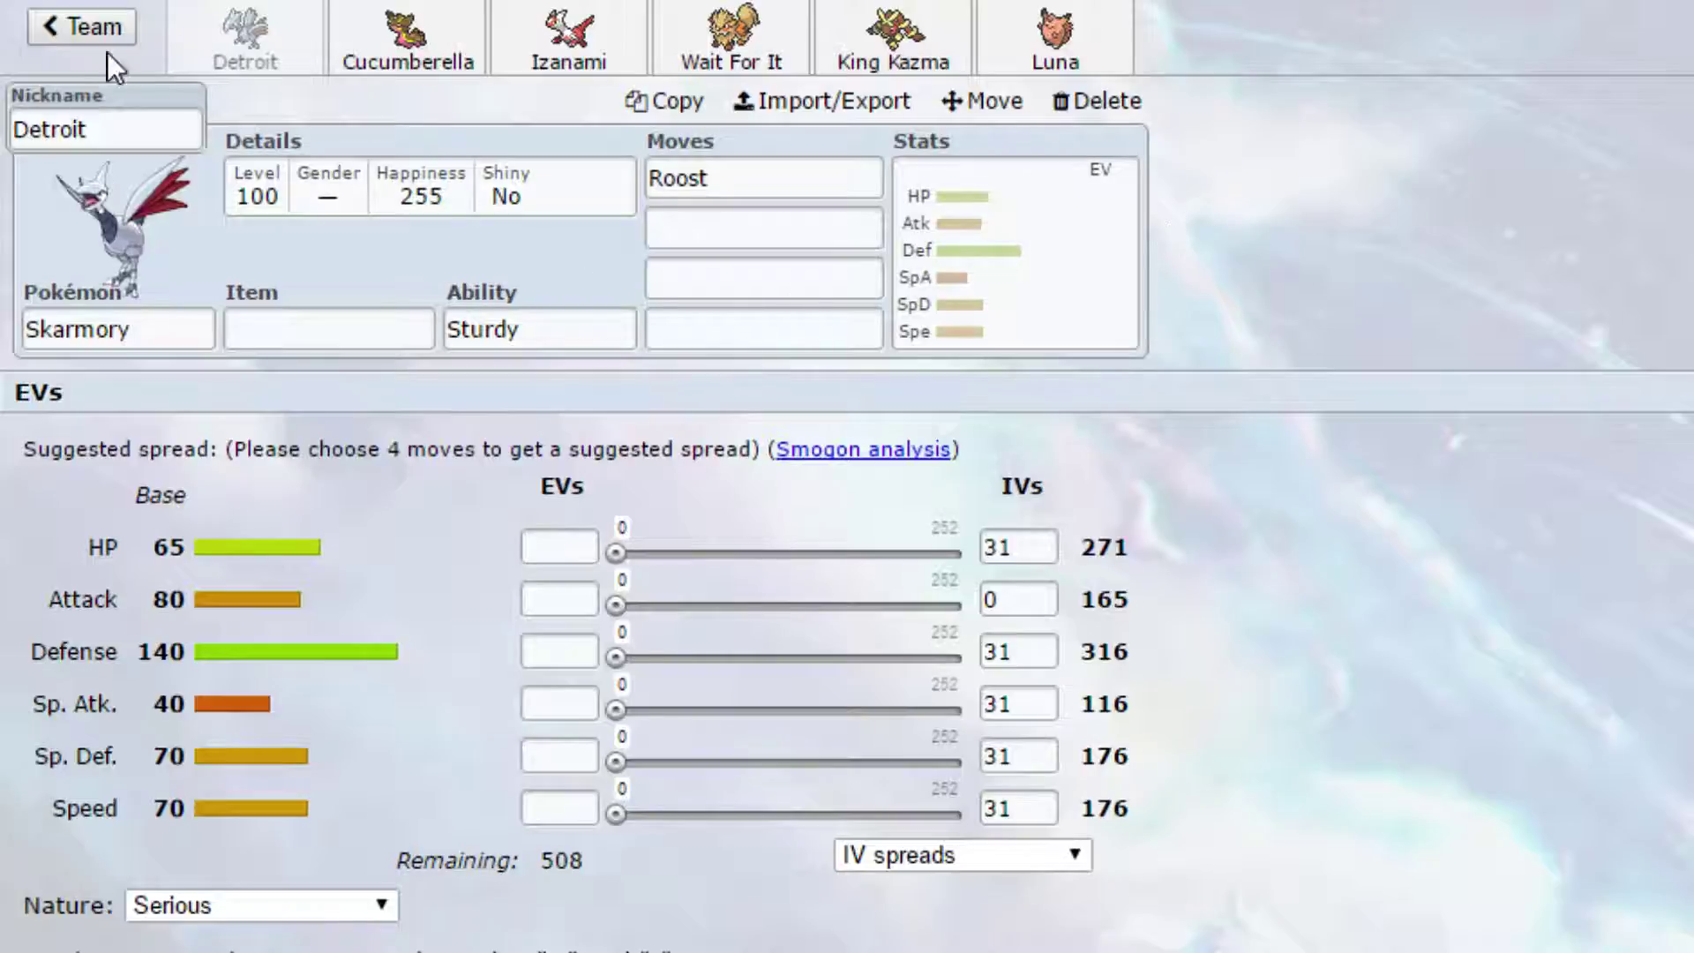
{"action": "left_click", "coordinate": [411, 45]}
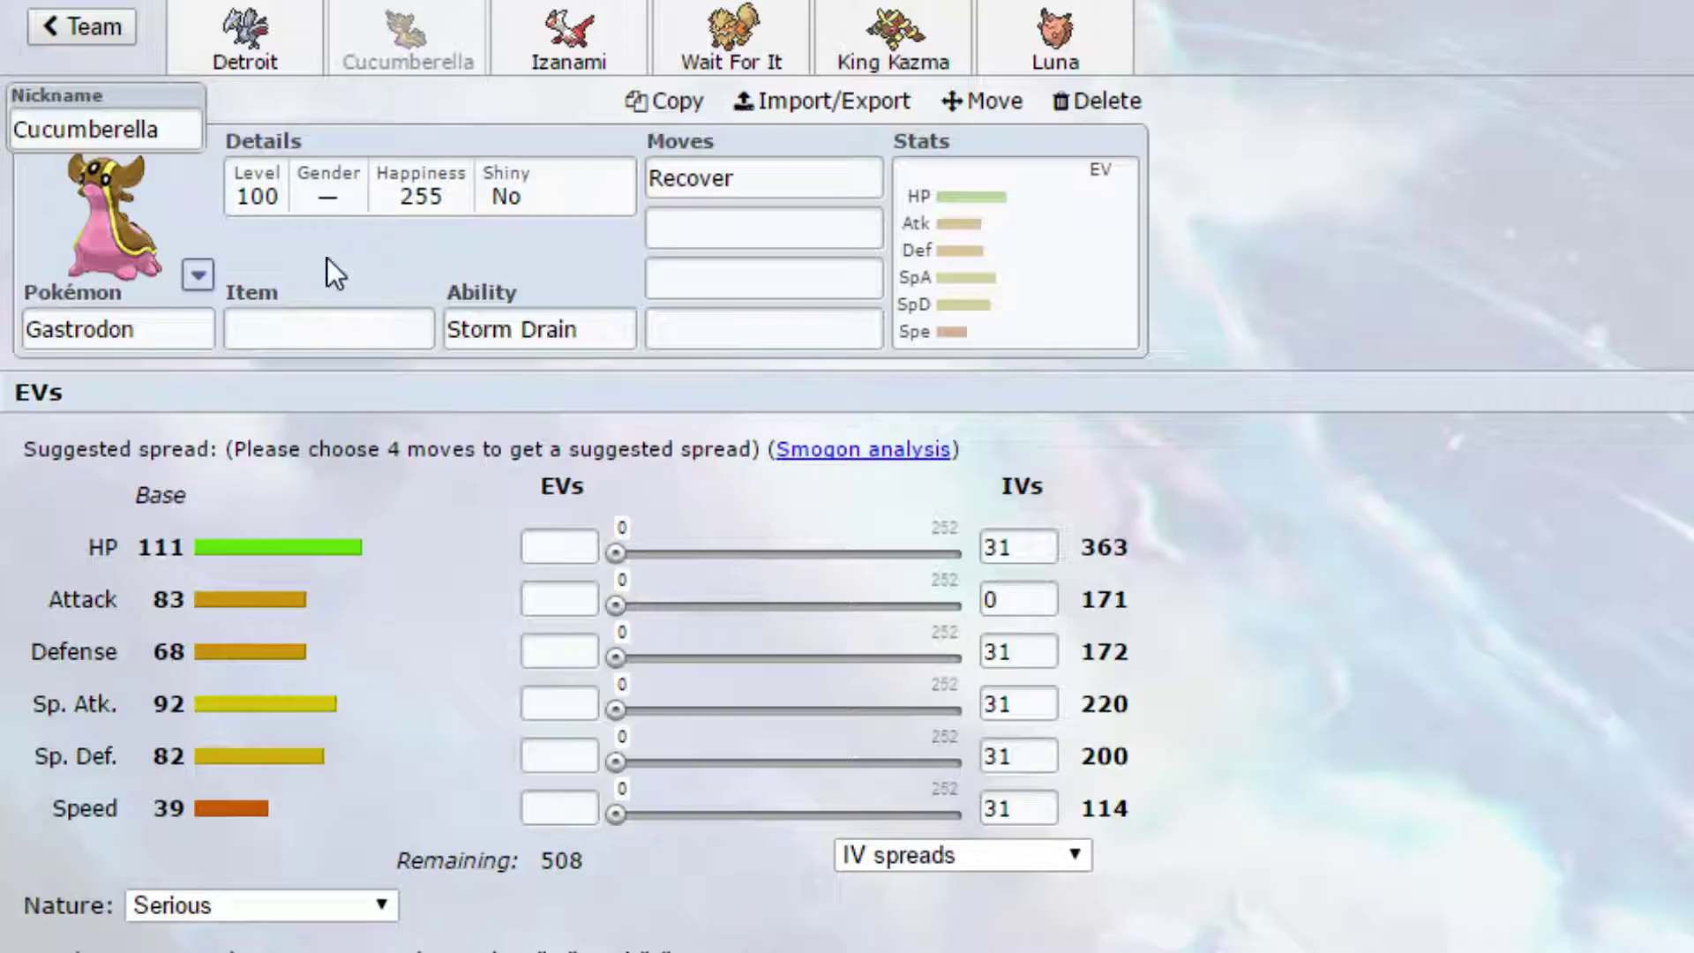
{"action": "left_click", "coordinate": [791, 215]}
{"action": "left_click", "coordinate": [243, 44]}
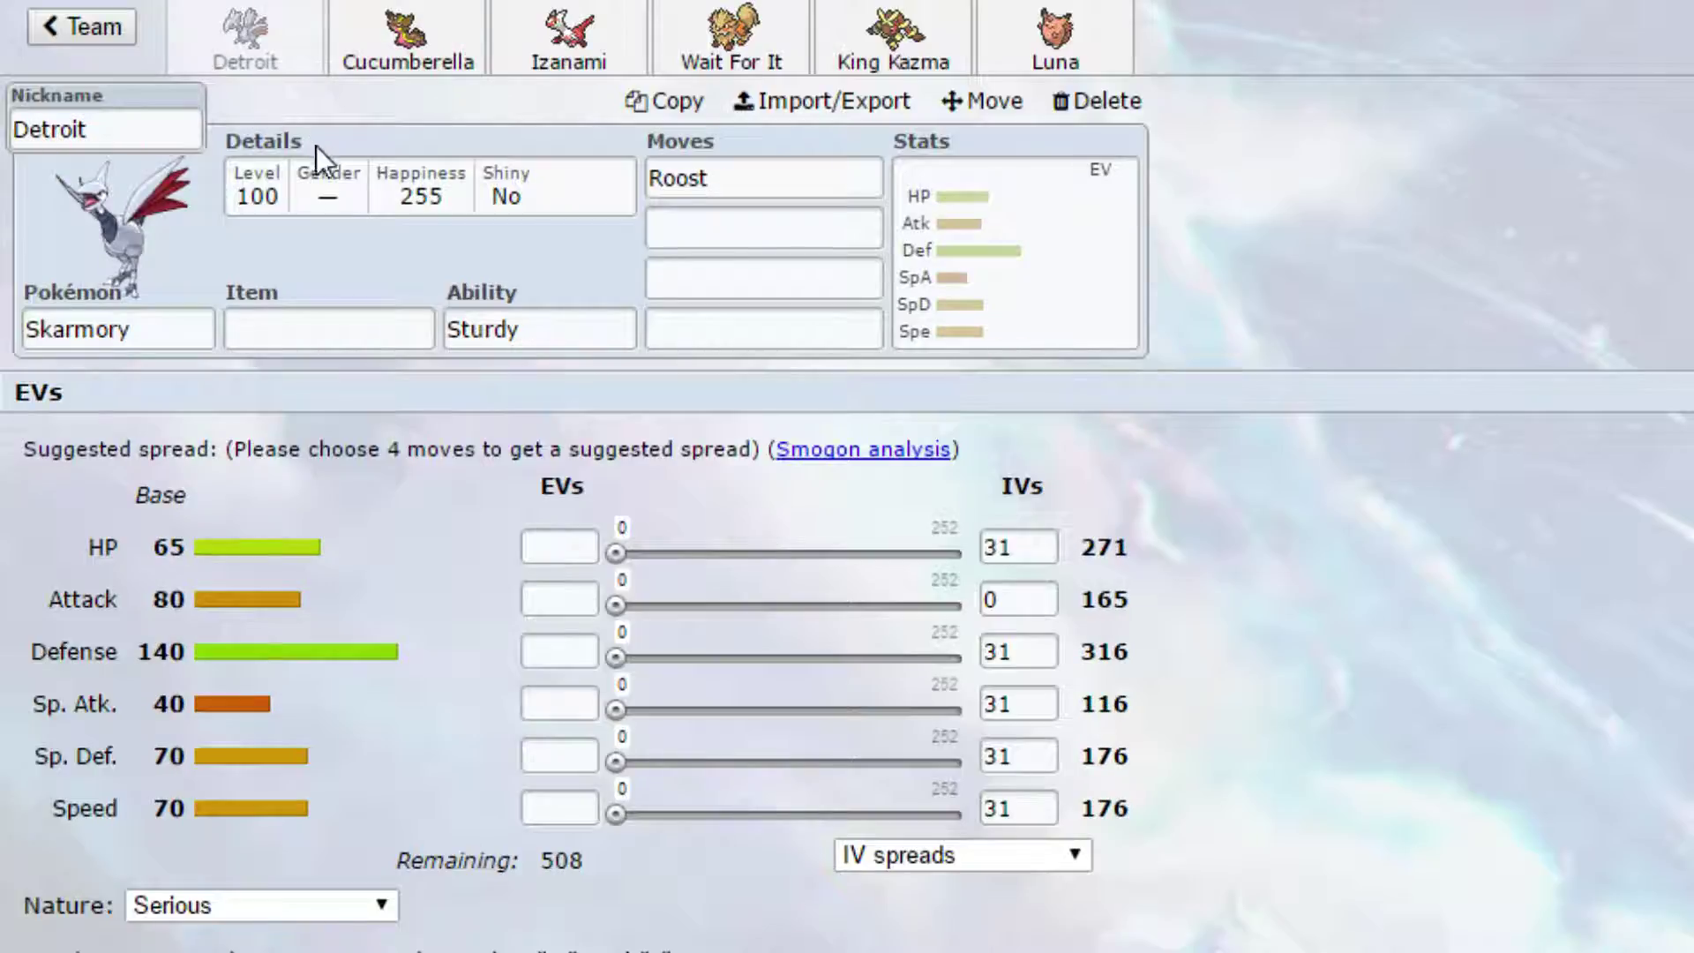
{"action": "left_click", "coordinate": [397, 208]}
{"action": "left_click", "coordinate": [316, 475]}
{"action": "left_click", "coordinate": [841, 164]}
{"action": "left_click", "coordinate": [797, 233]}
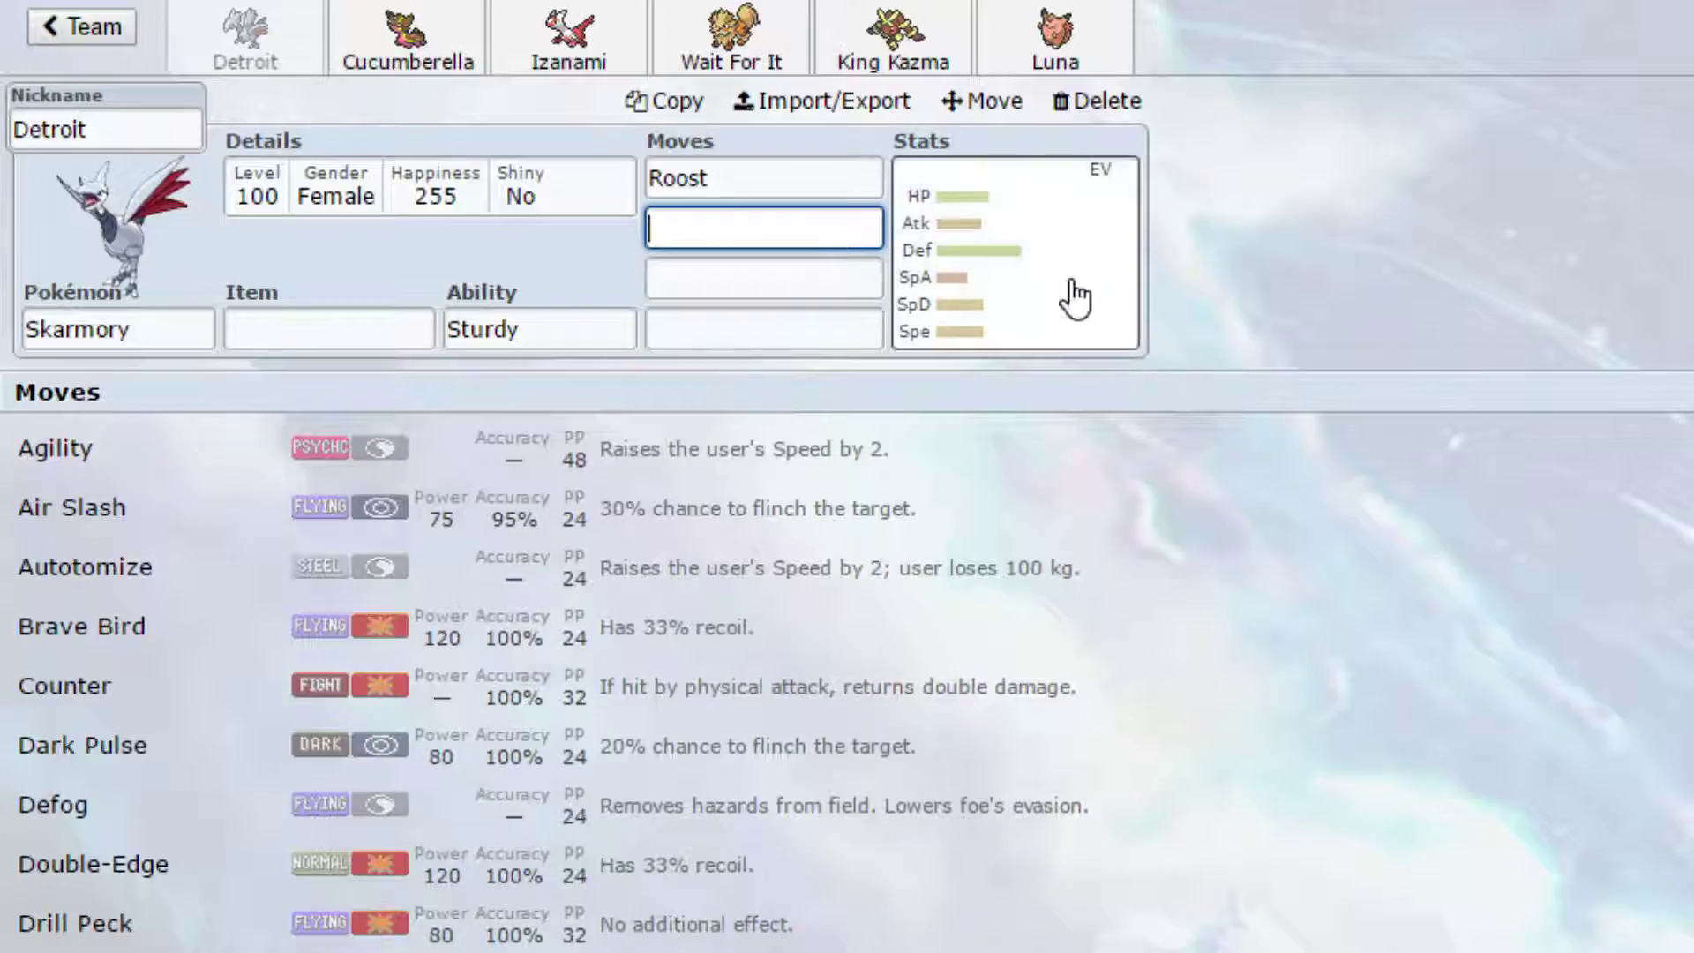
{"action": "left_click", "coordinate": [1080, 291]}
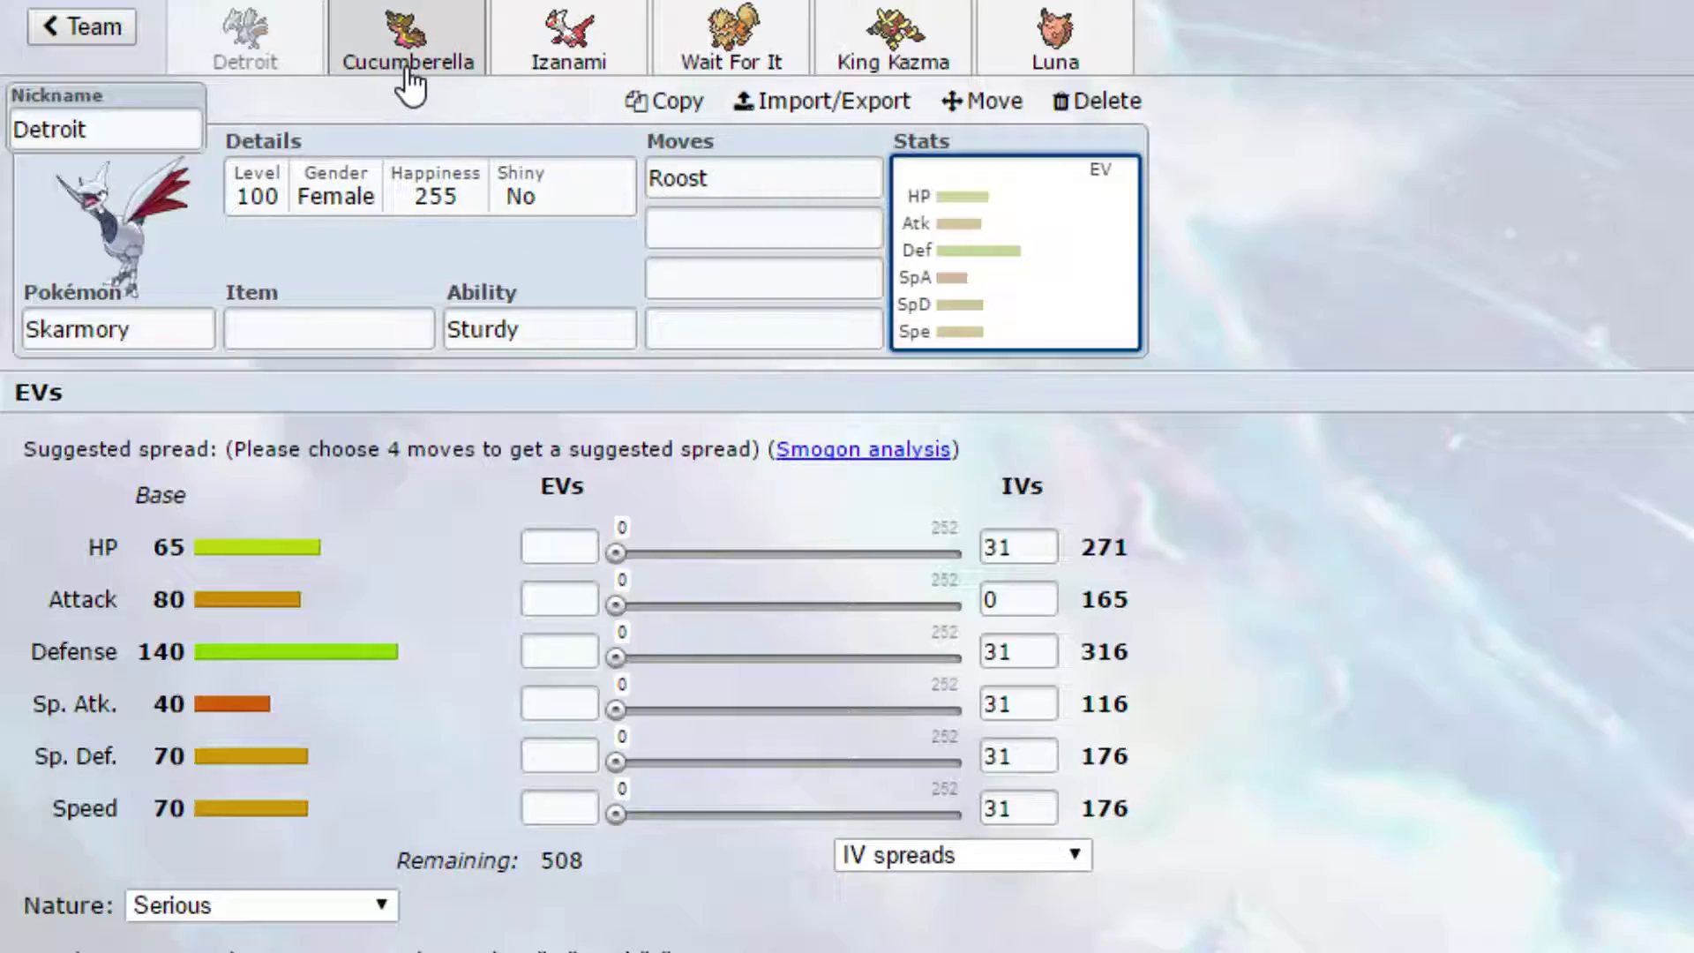
{"action": "left_click", "coordinate": [757, 44]}
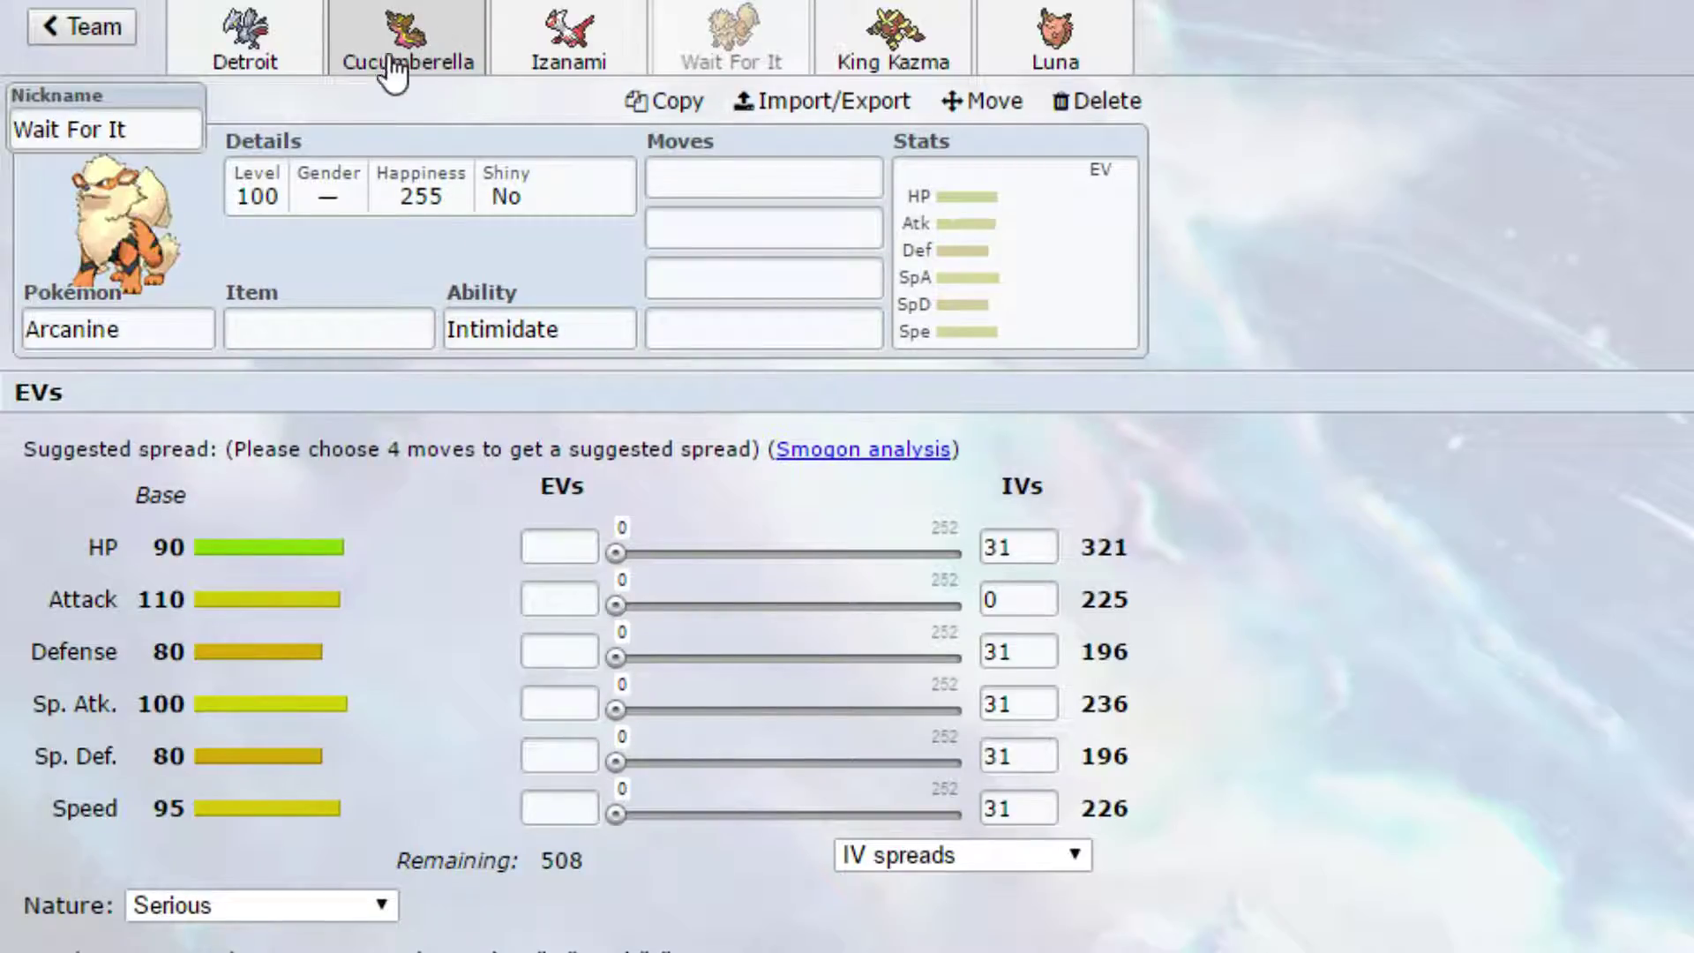
{"action": "left_click", "coordinate": [362, 62]}
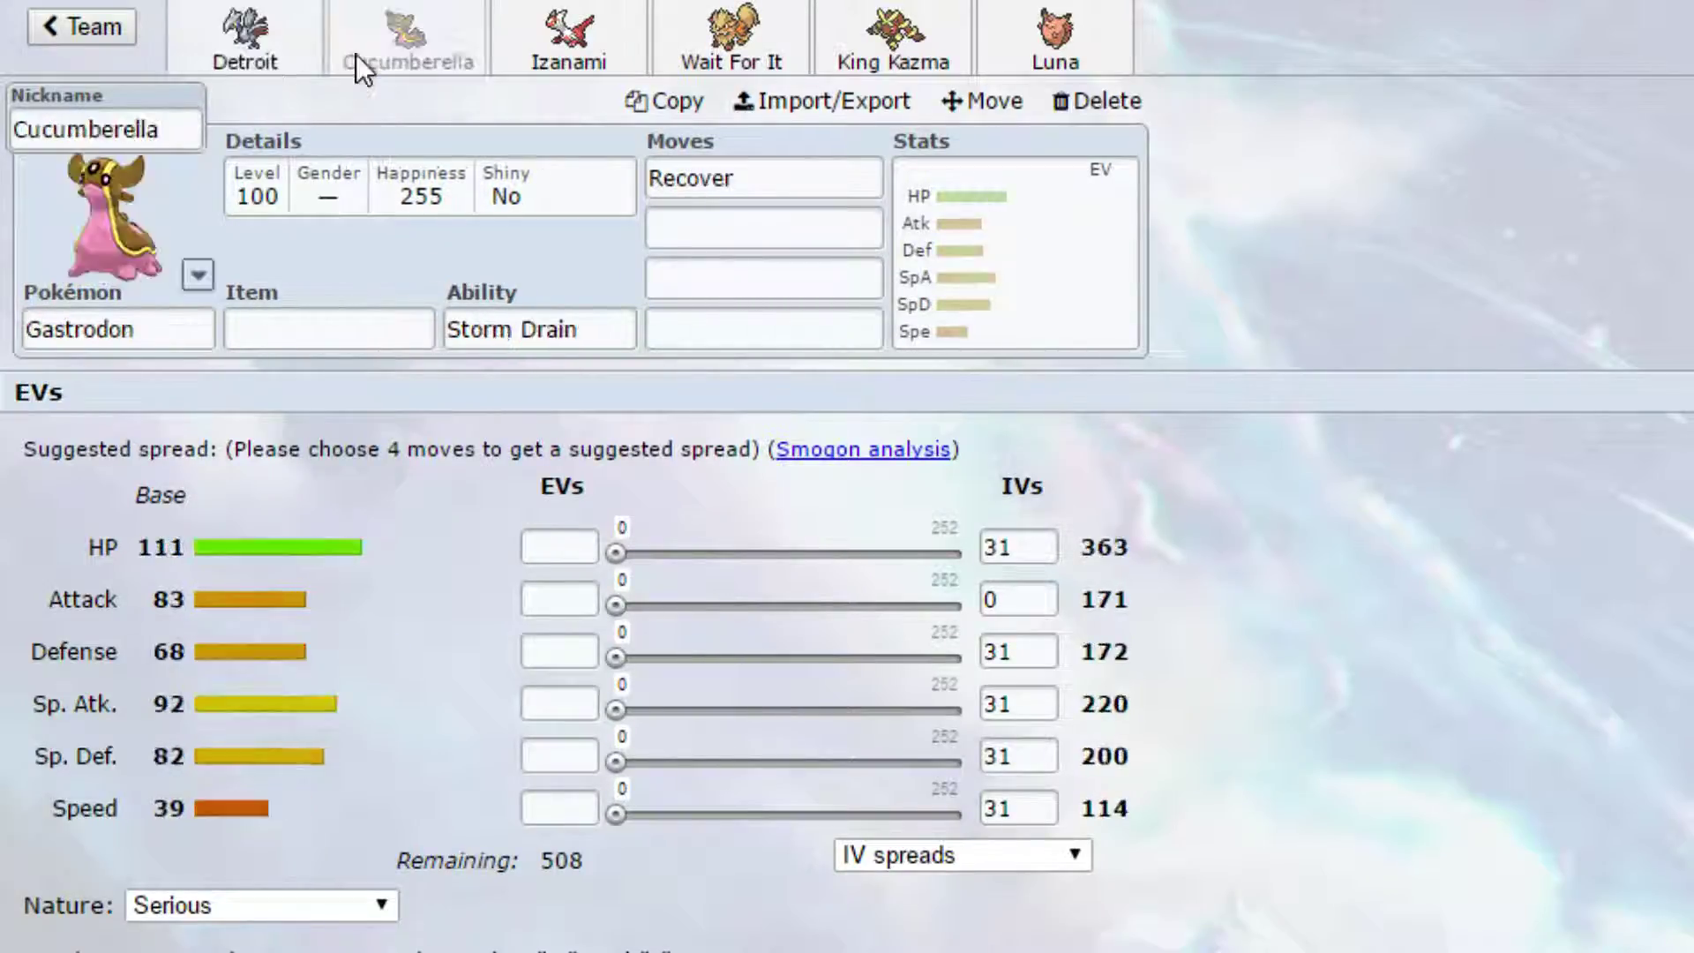
{"action": "left_click", "coordinate": [293, 67]}
{"action": "left_click", "coordinate": [381, 71]}
{"action": "left_click", "coordinate": [246, 60]}
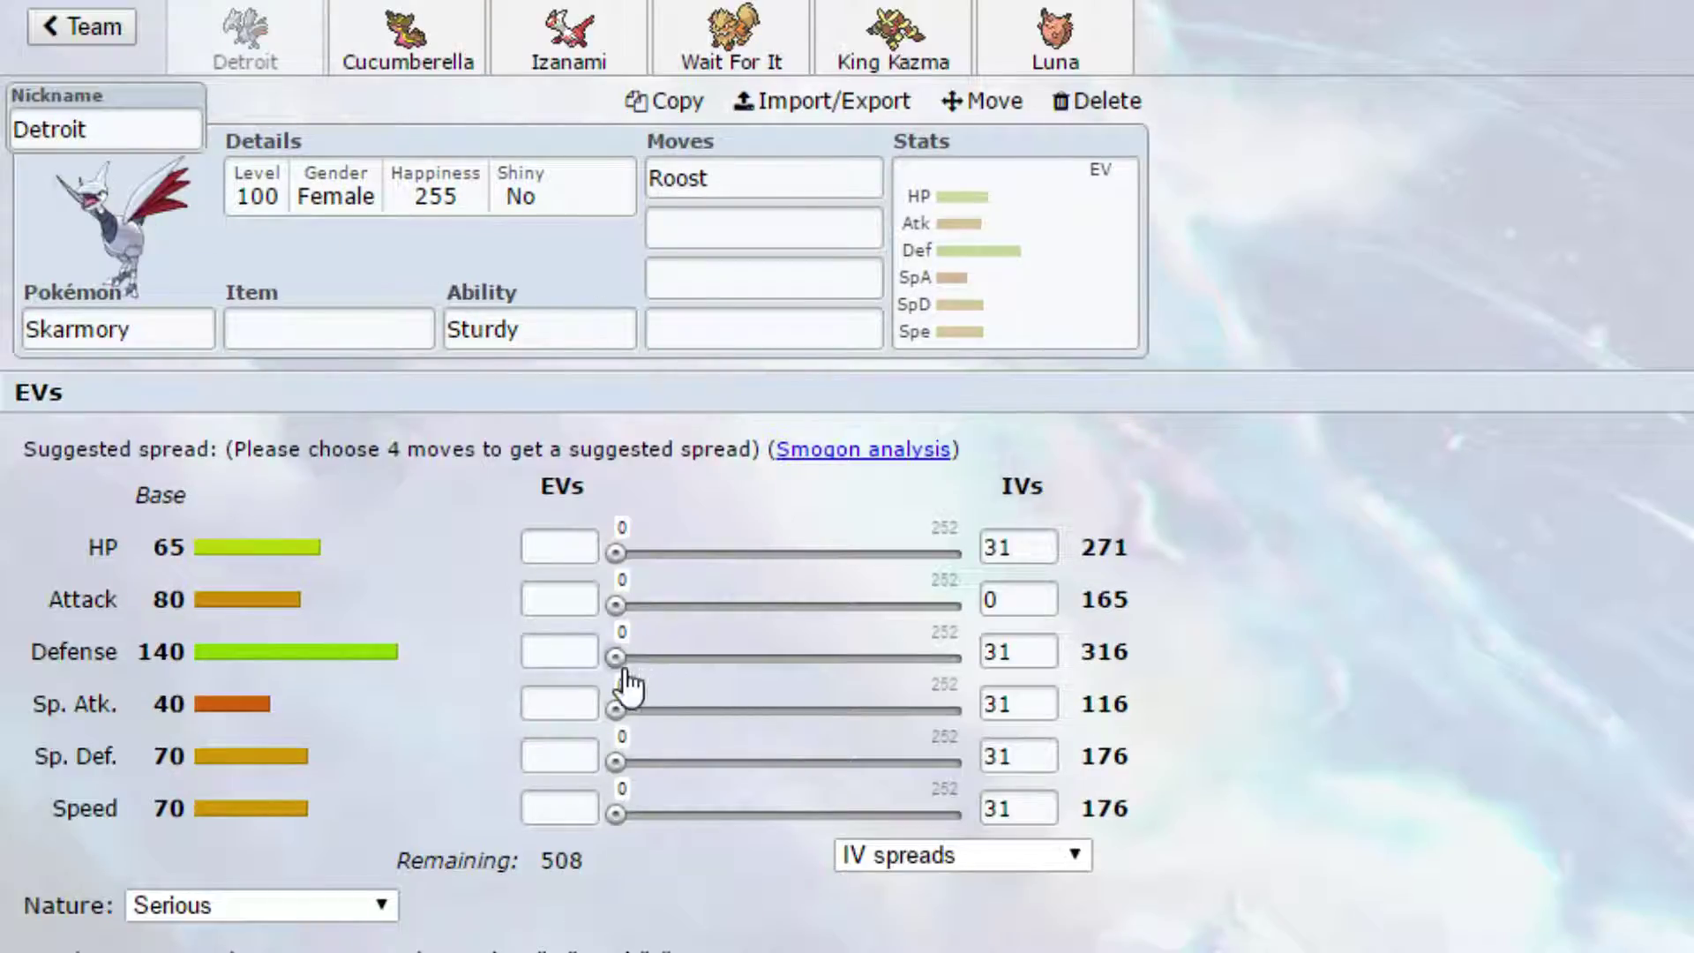
Step: Give Skarmory 248 HP, 252 Defense and 8 Sp. Def. EVs with an Impish nature (+Def, -SpA)
{"action": "left_click_drag", "start_coordinate": [622, 663], "coordinate": [1356, 732]}
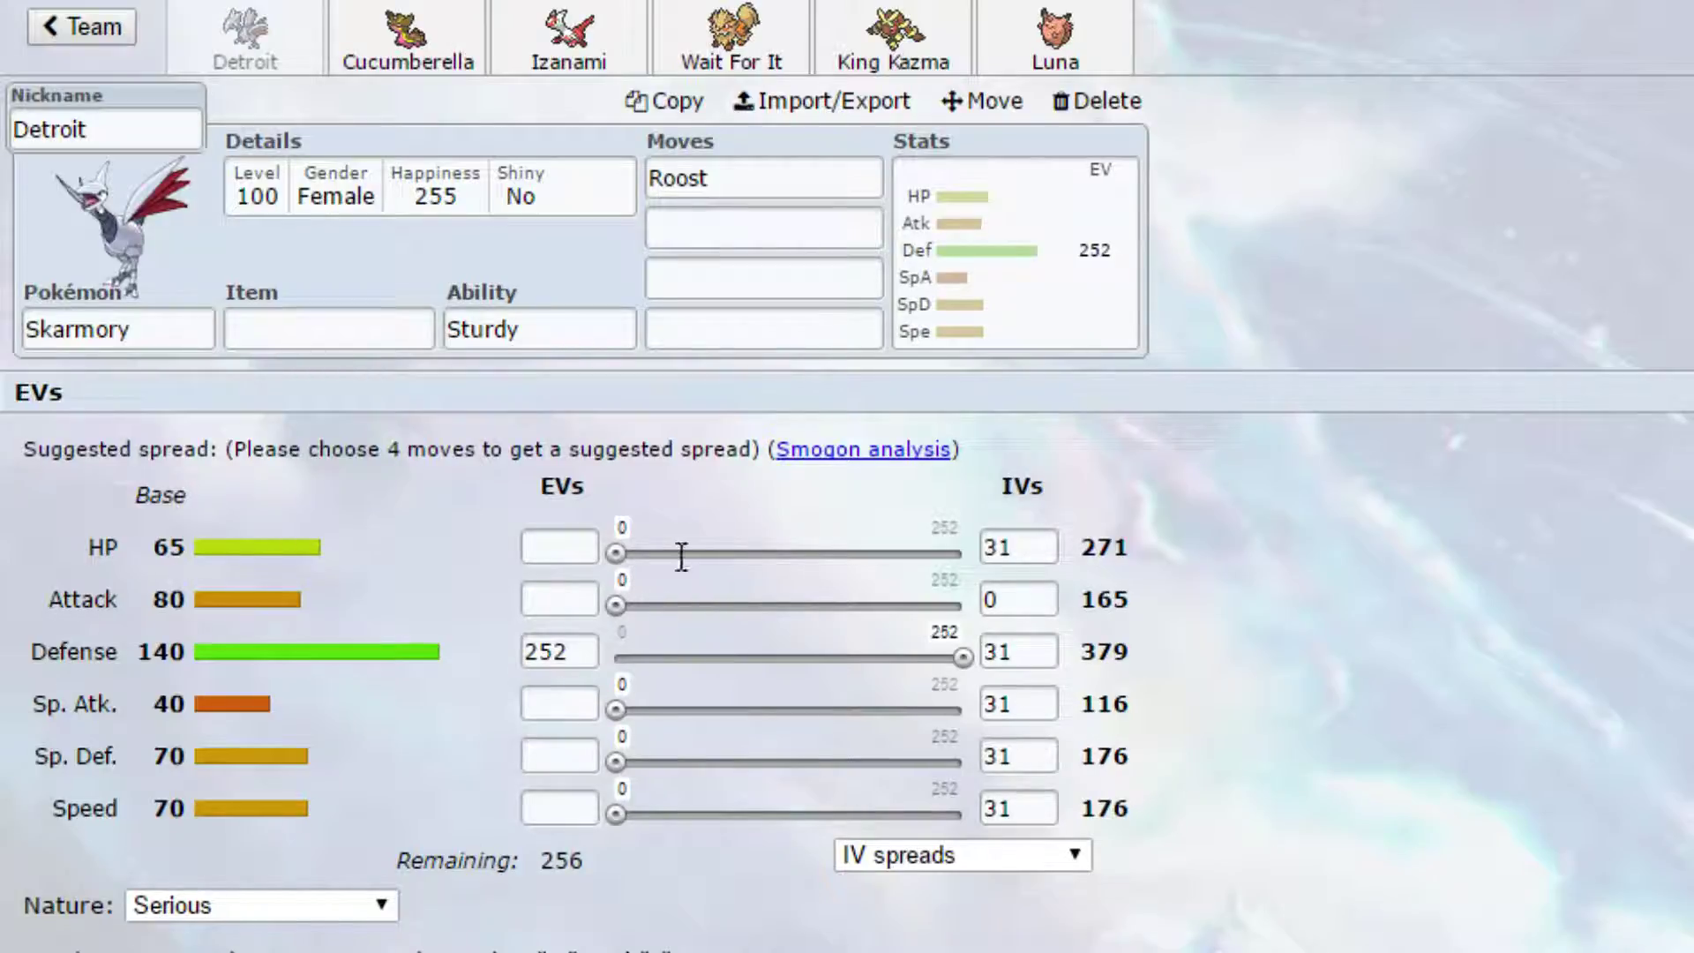
{"action": "left_click_drag", "start_coordinate": [616, 552], "coordinate": [956, 566]}
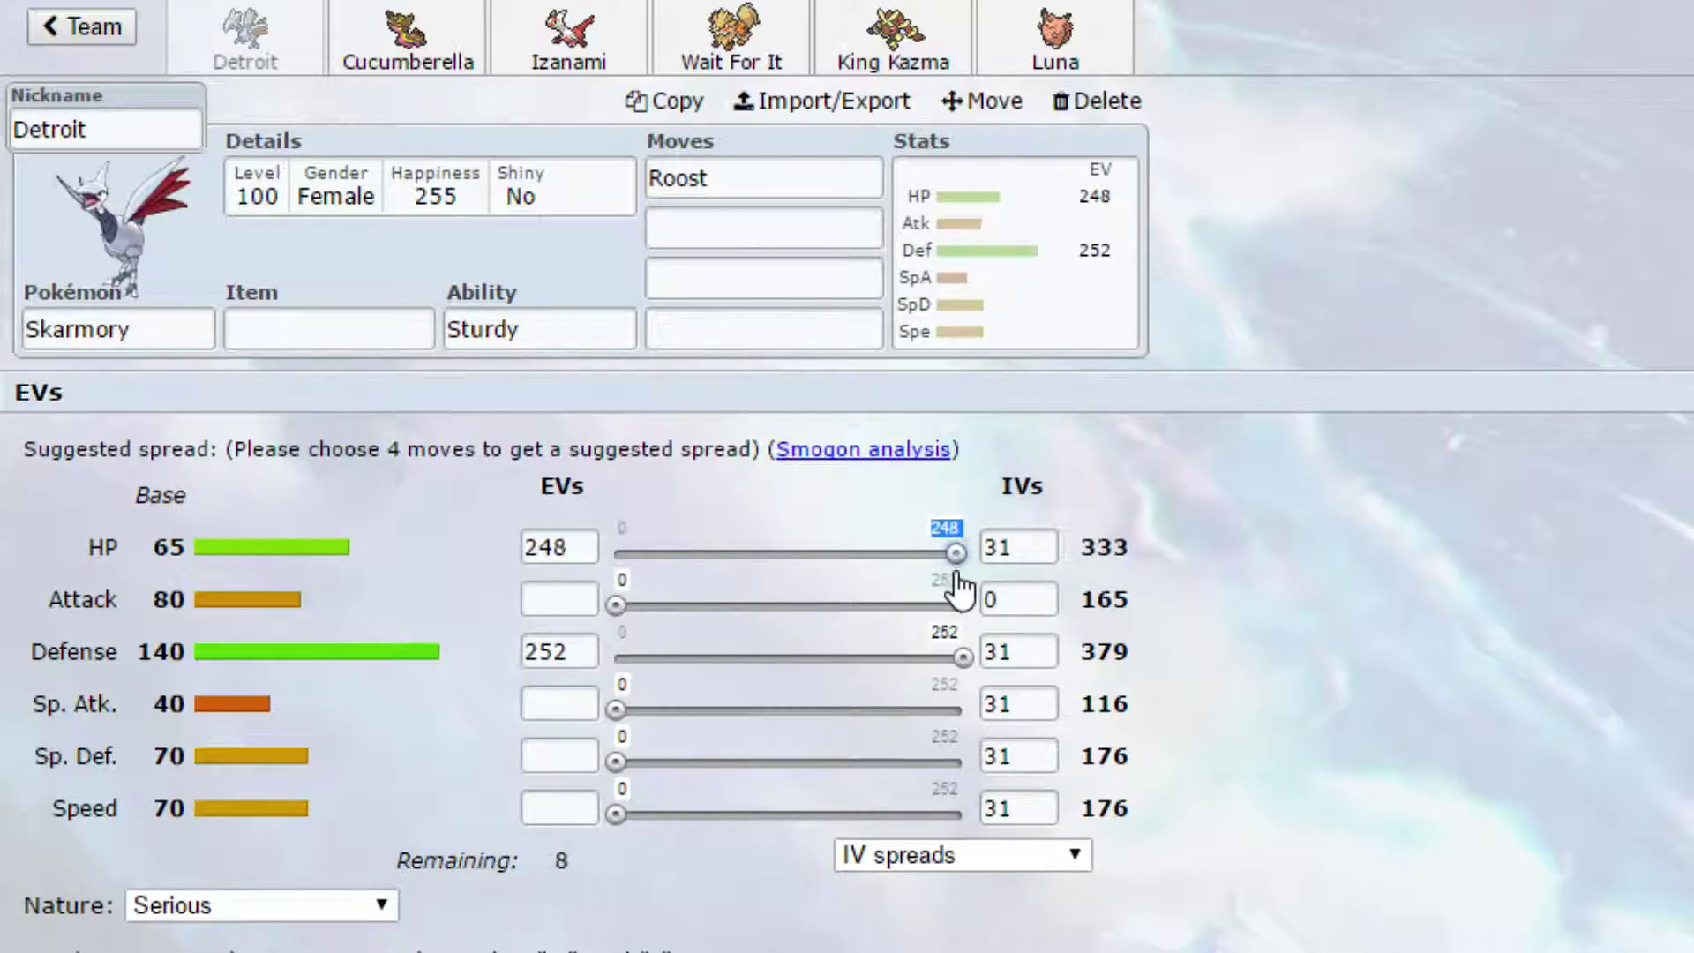
{"action": "left_click", "coordinate": [1341, 675]}
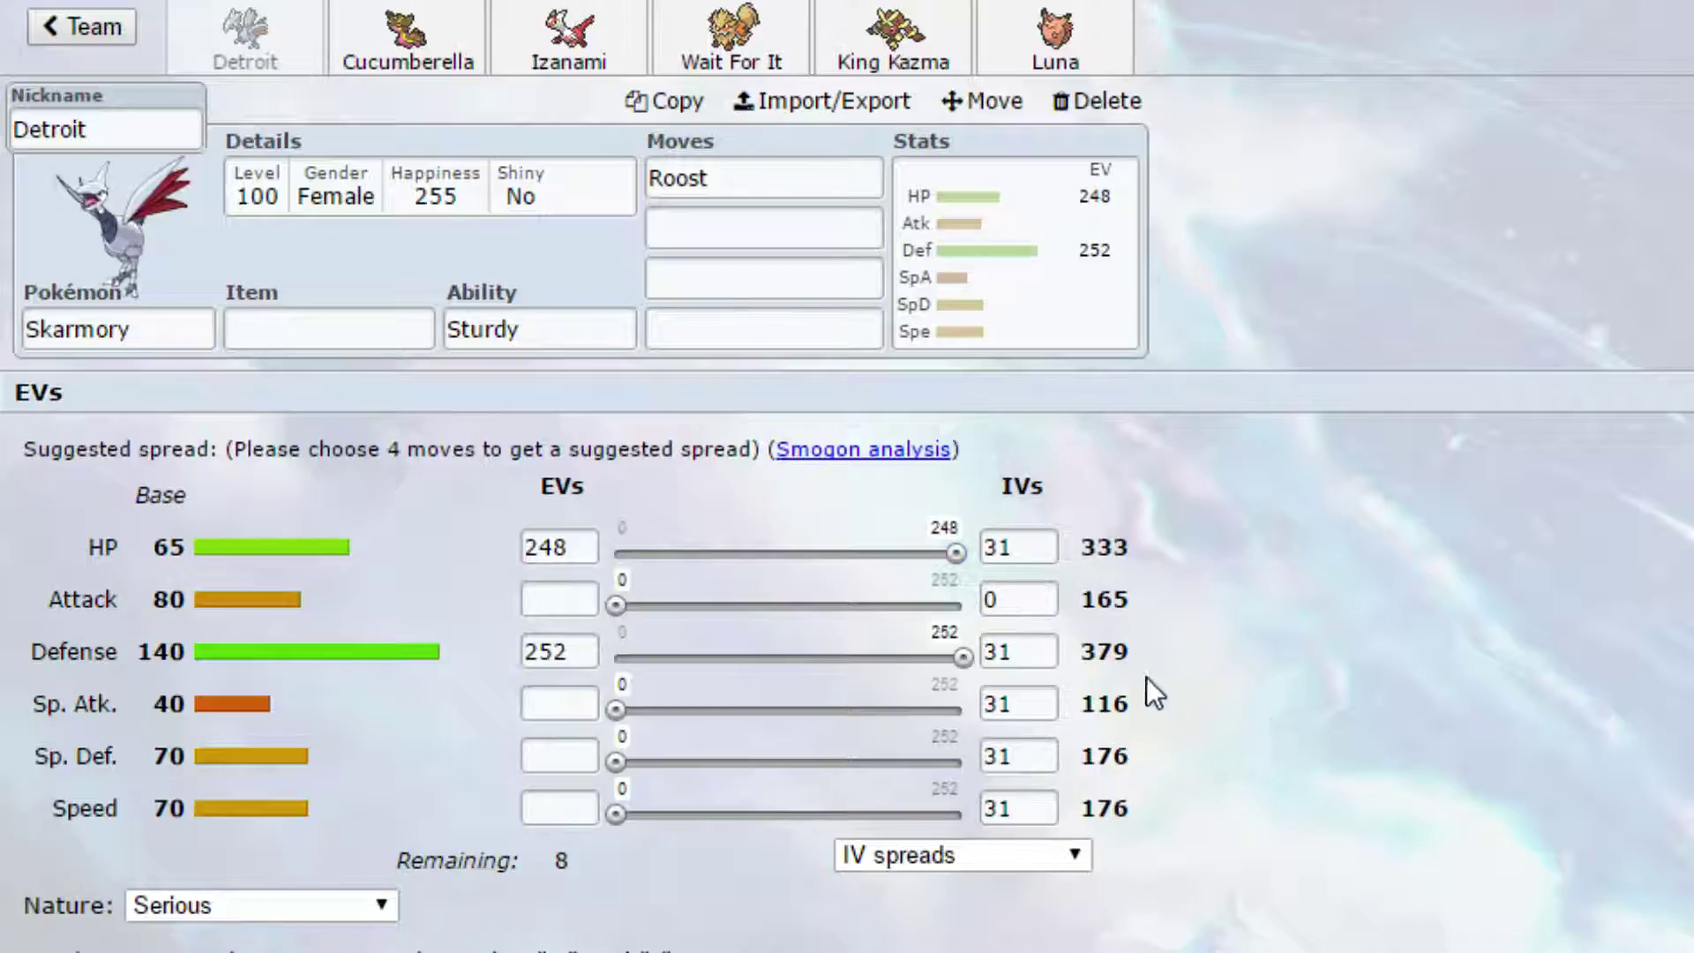
{"action": "left_click", "coordinate": [629, 763]}
{"action": "left_click", "coordinate": [574, 651]}
{"action": "type", "text": "+"}
{"action": "left_click", "coordinate": [556, 697]}
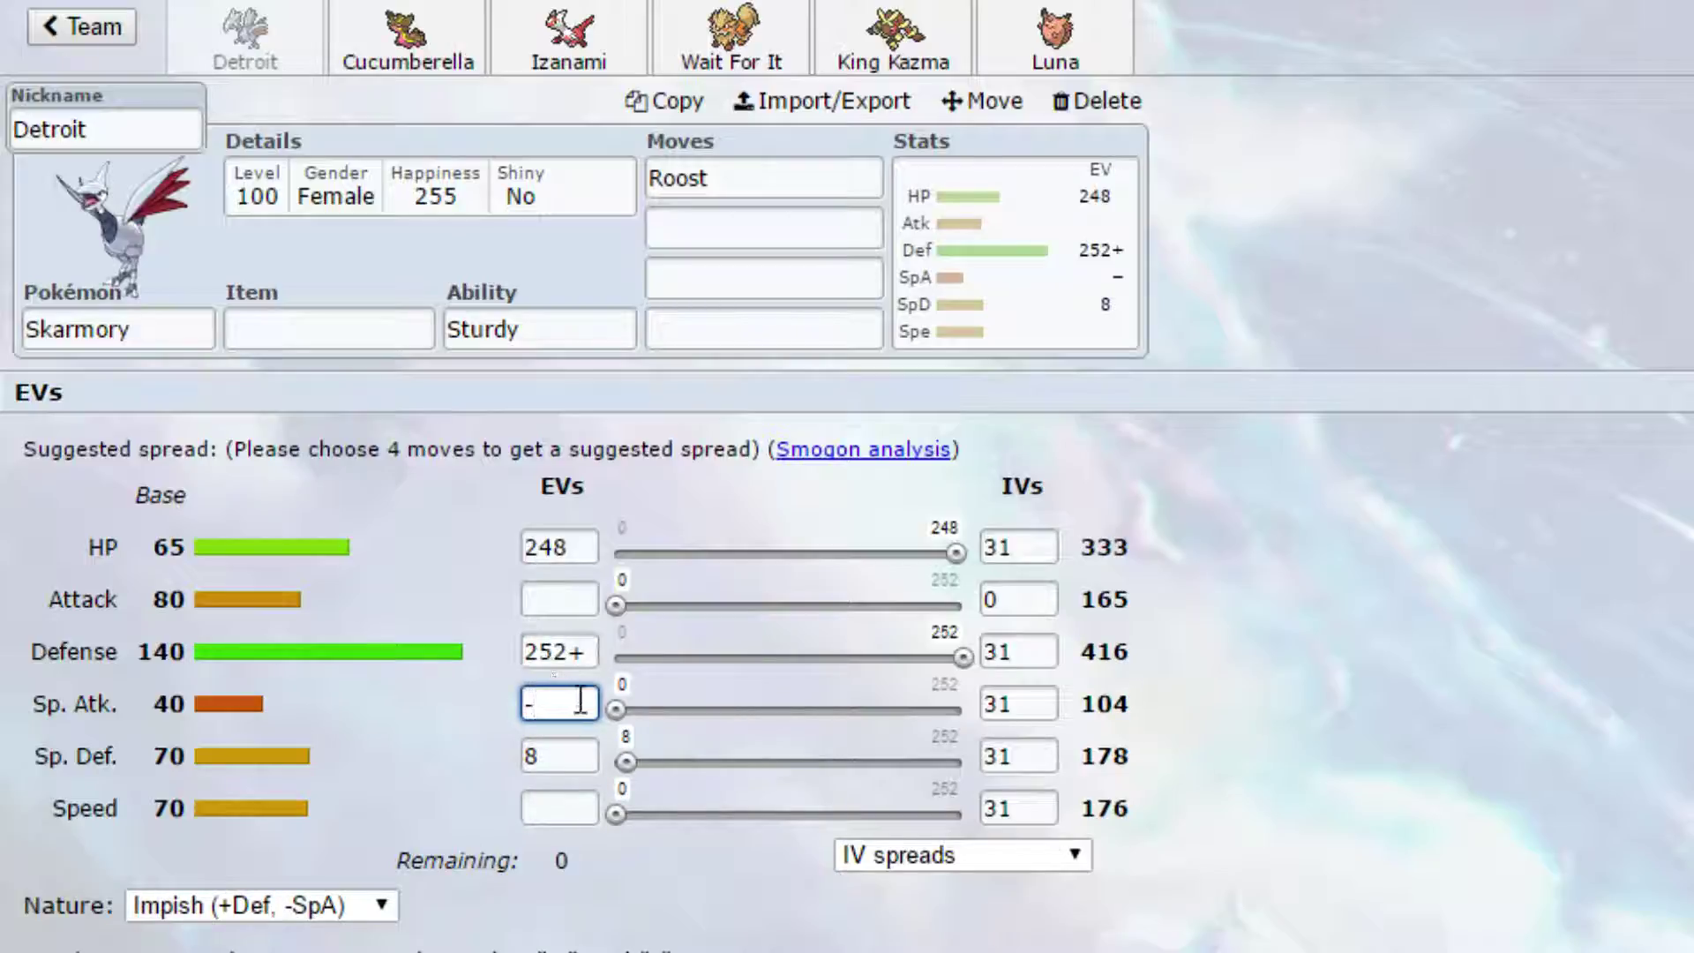
Step: Give Skarmory Leftovers as its held item
{"action": "left_click", "coordinate": [329, 338]}
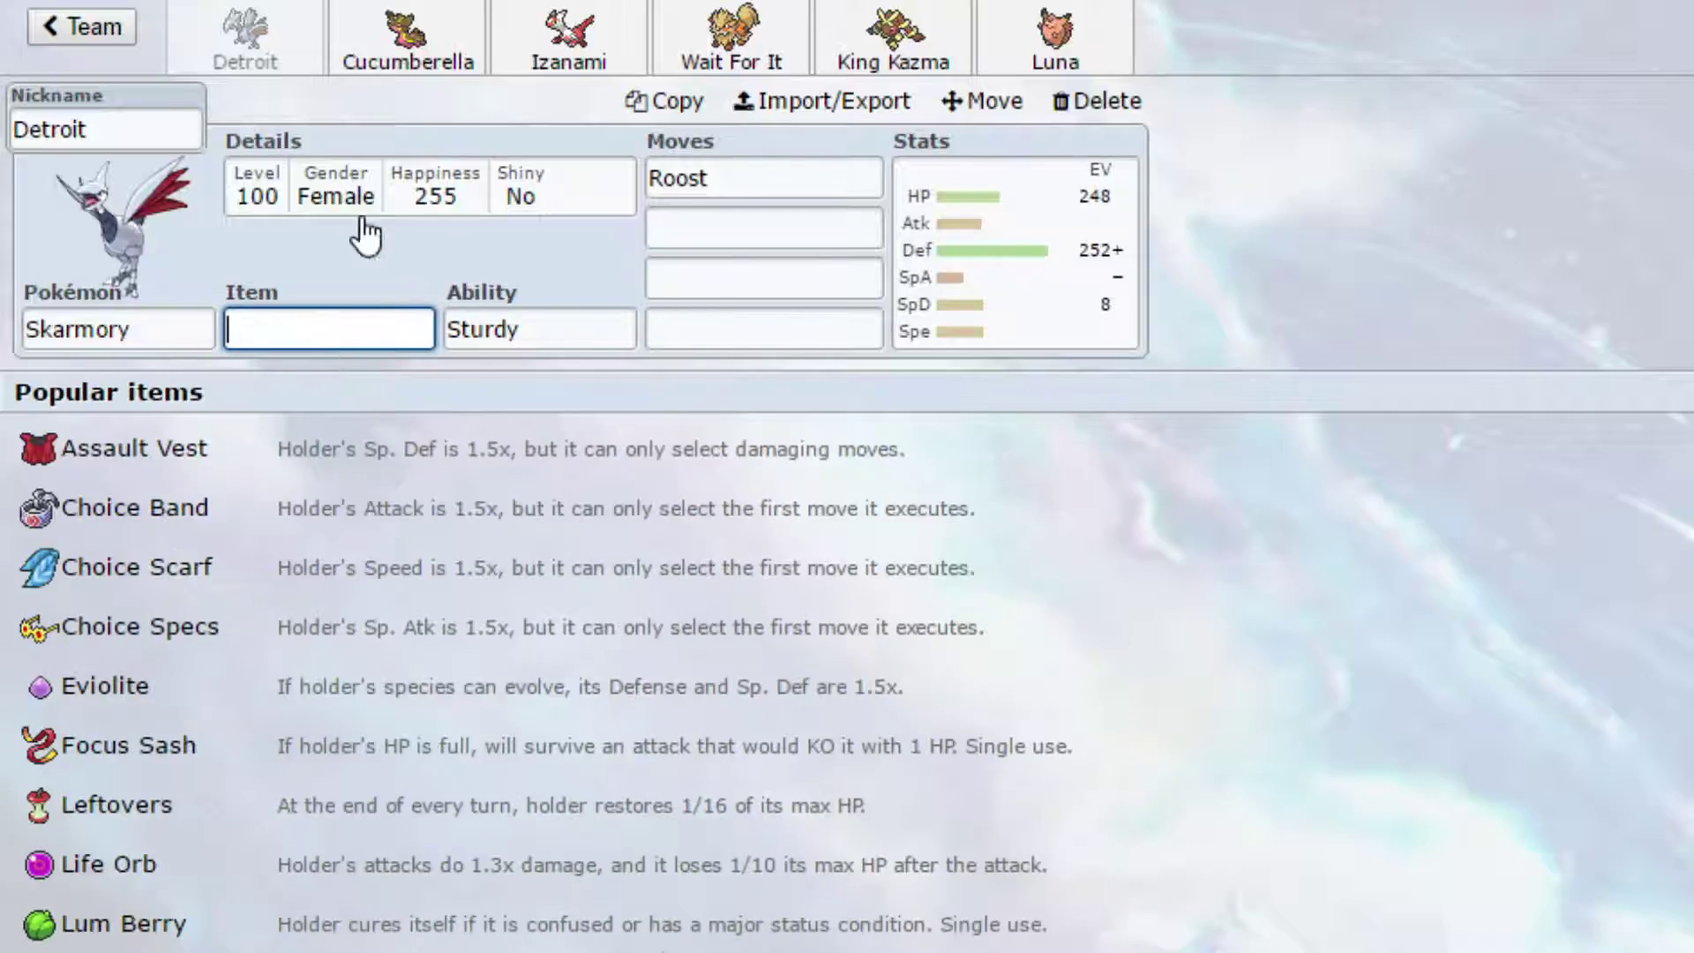
{"action": "type", "text": "lef"}
{"action": "left_click", "coordinate": [277, 447]}
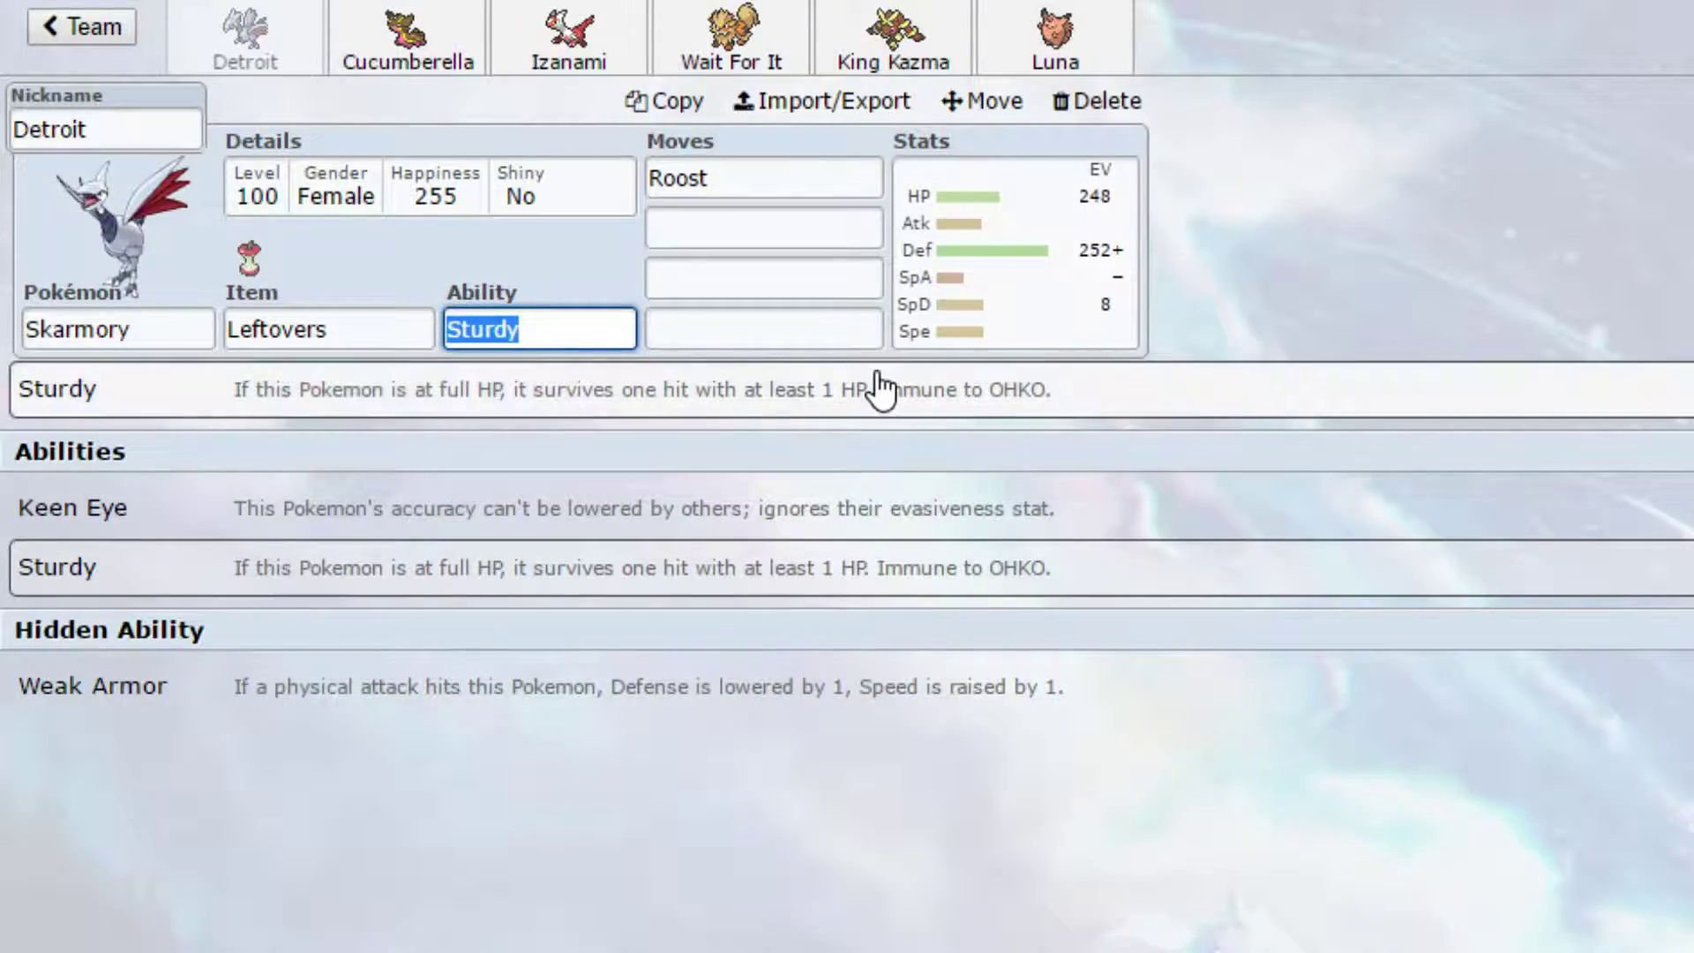
Step: Set Skarmory's second move to Iron Head
{"action": "left_click", "coordinate": [696, 221]}
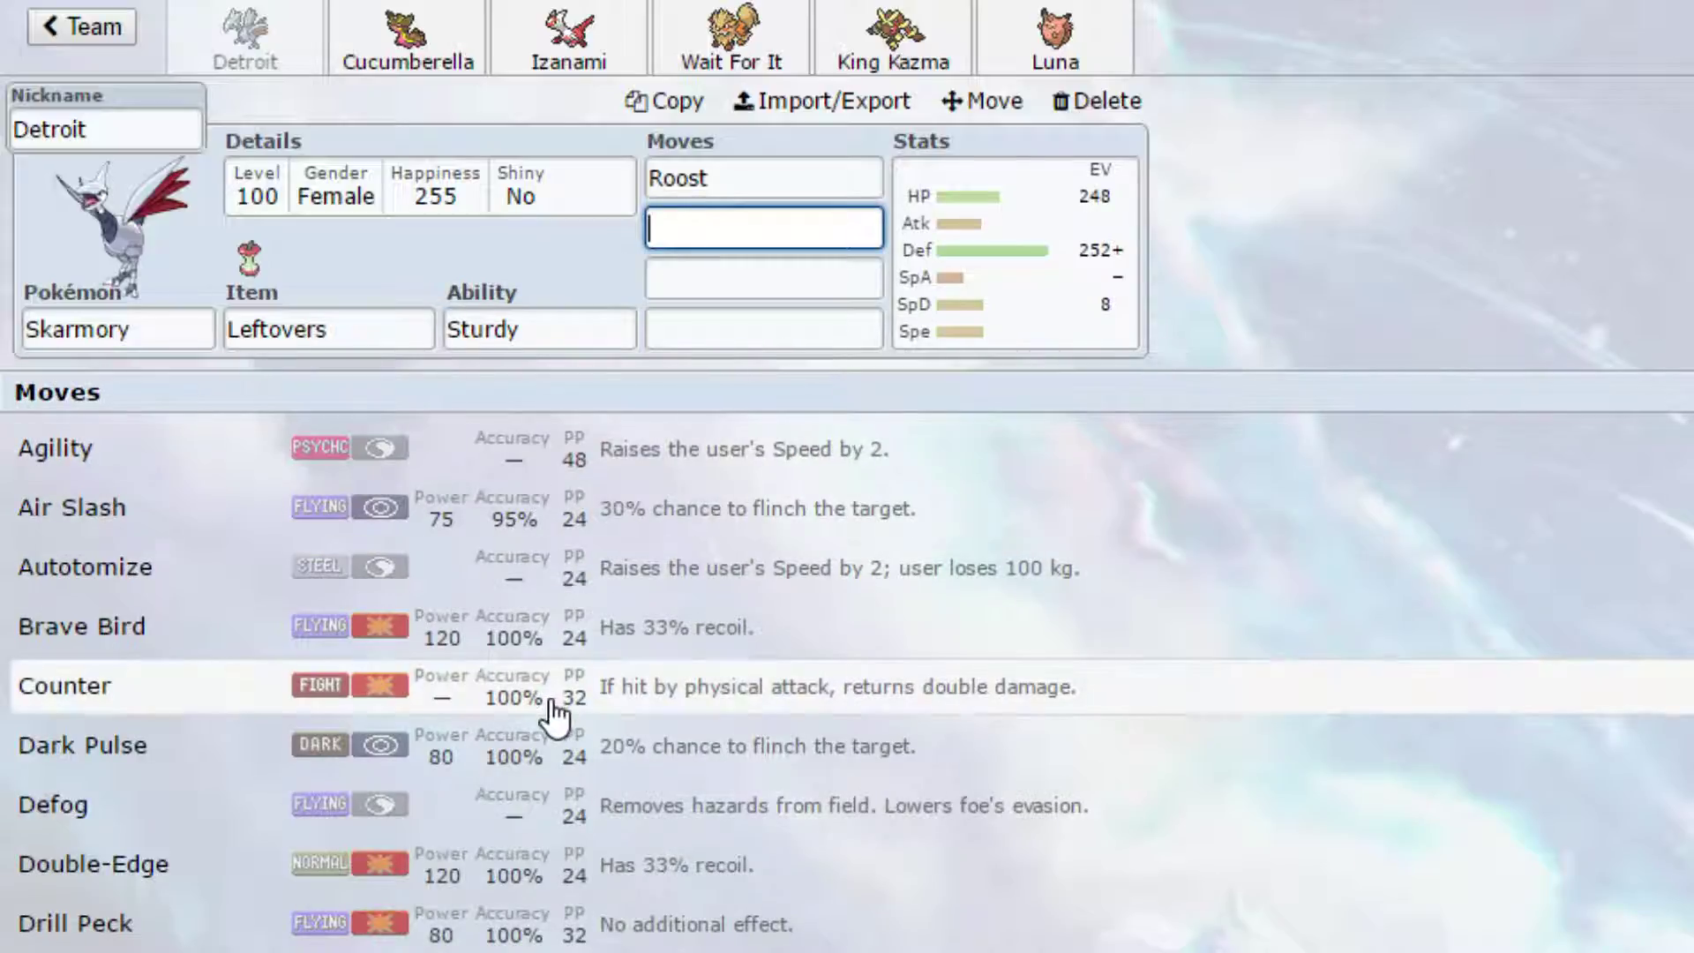
{"action": "scroll", "coordinate": [548, 705], "scroll_direction": "down", "scroll_amount": 4}
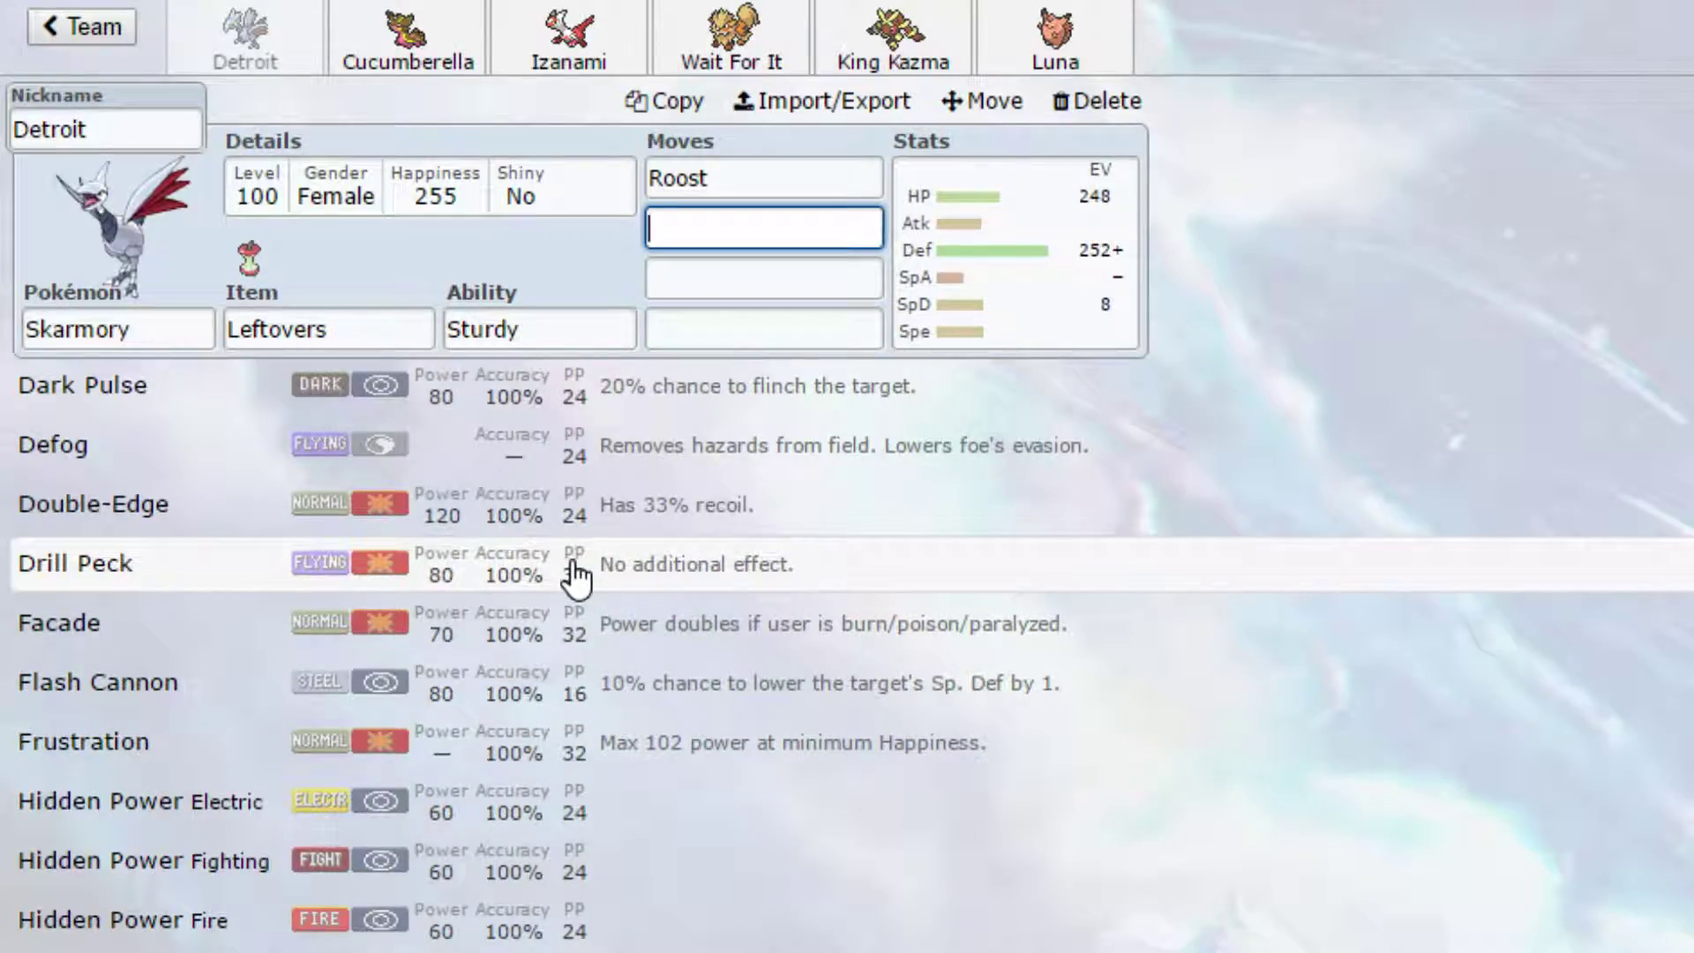
{"action": "scroll", "coordinate": [574, 582], "scroll_direction": "down", "scroll_amount": 8}
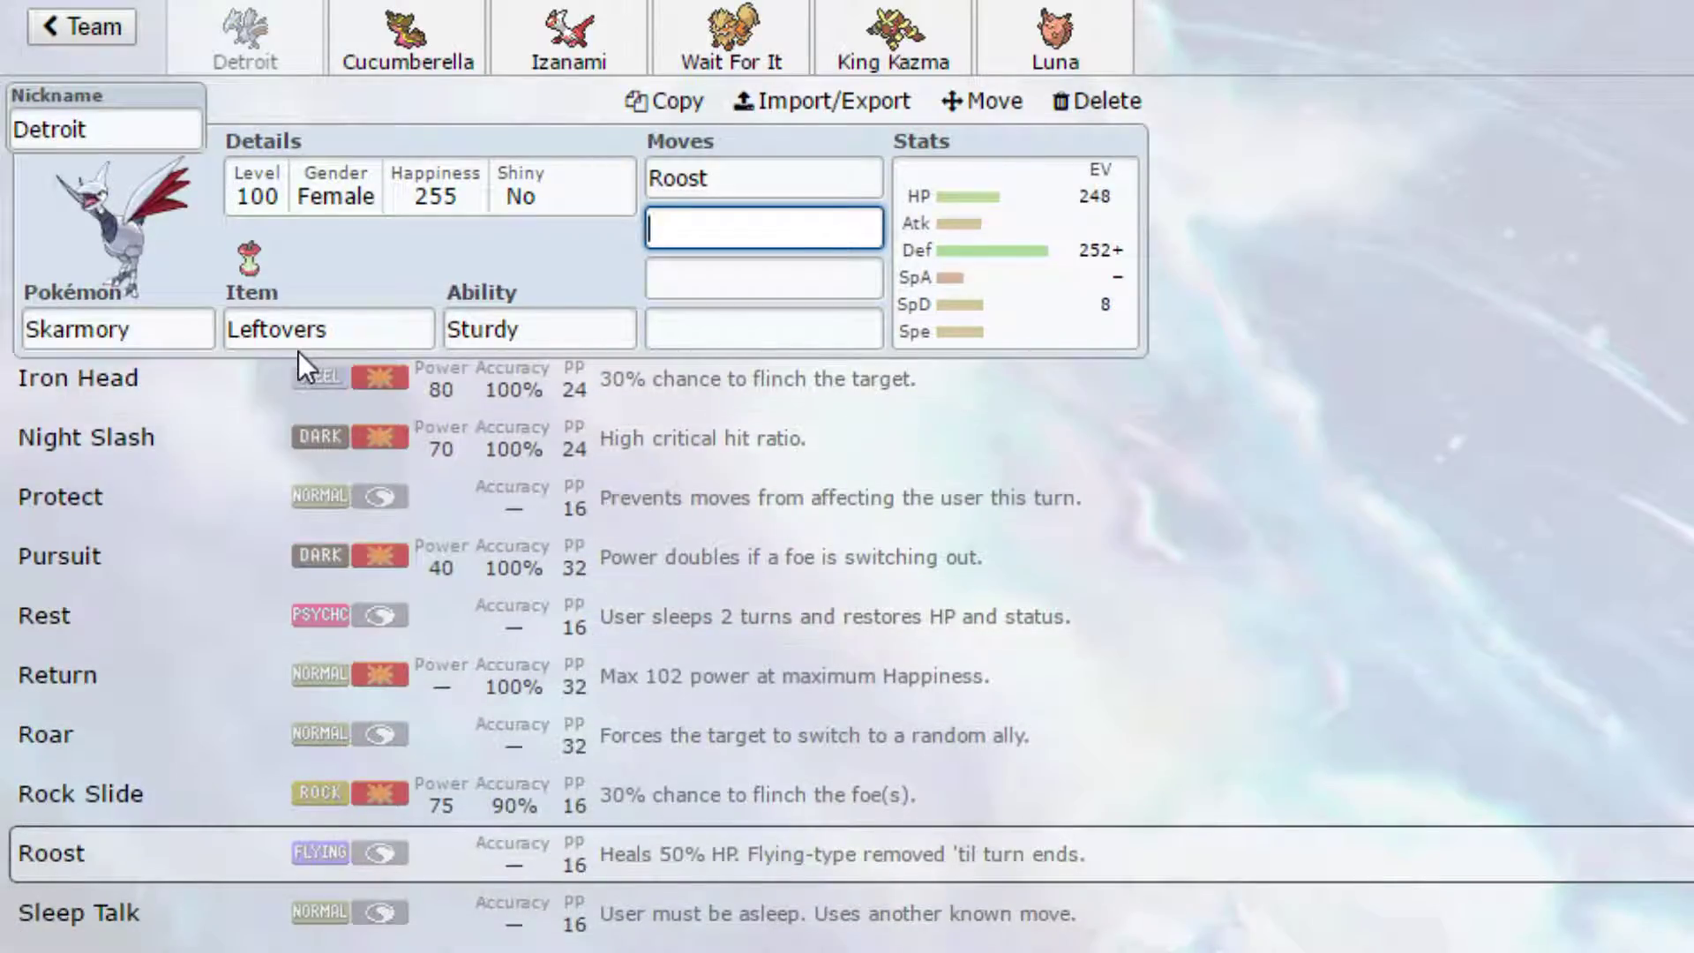
{"action": "left_click", "coordinate": [300, 387]}
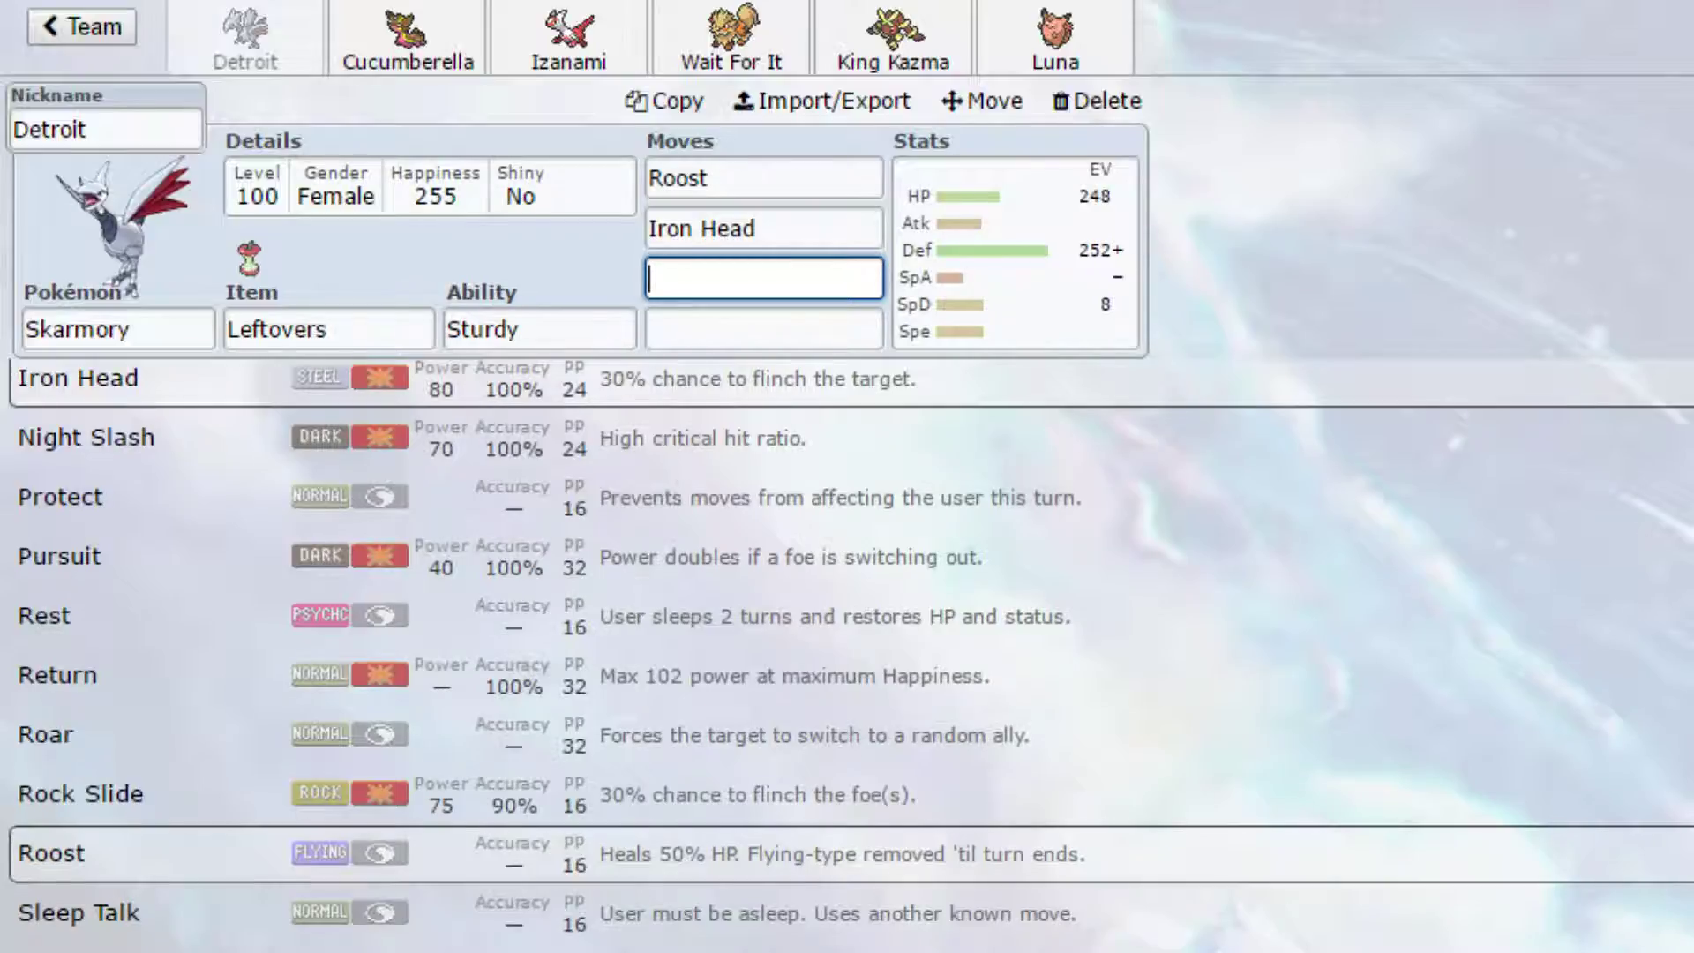
Step: Set Skarmory's third and fourth moves to Stealth Rock and Whirlwind
{"action": "scroll", "coordinate": [675, 926], "scroll_direction": "up", "scroll_amount": 10}
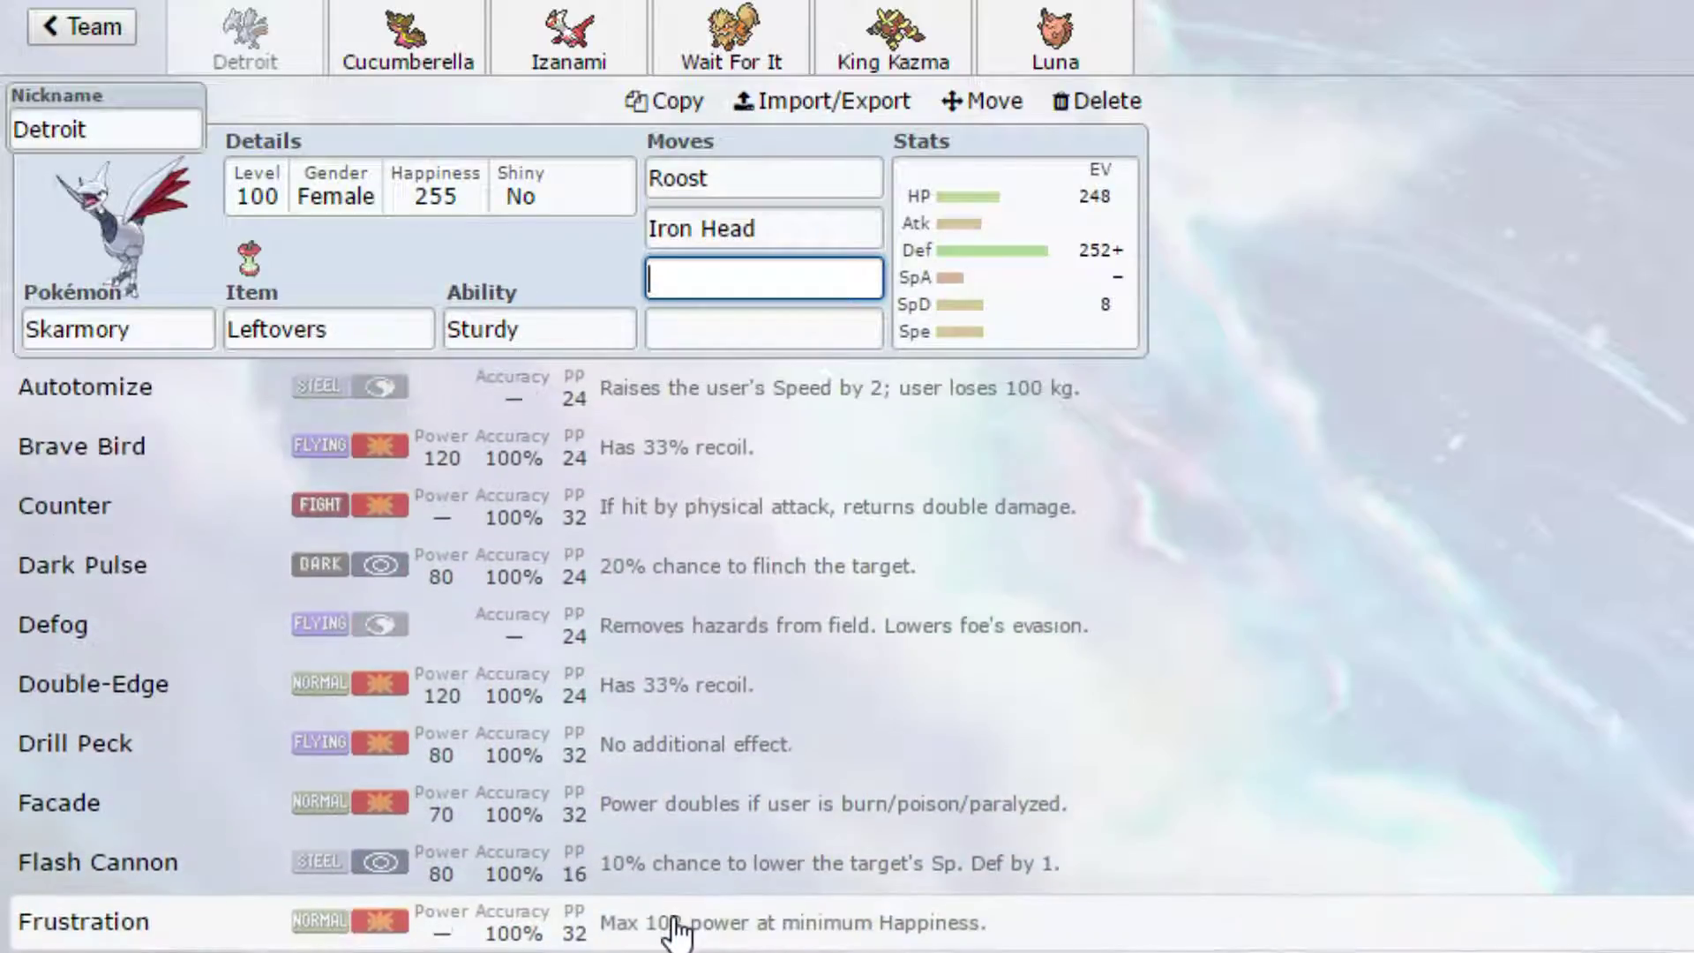
{"action": "scroll", "coordinate": [693, 851], "scroll_direction": "down", "scroll_amount": 9}
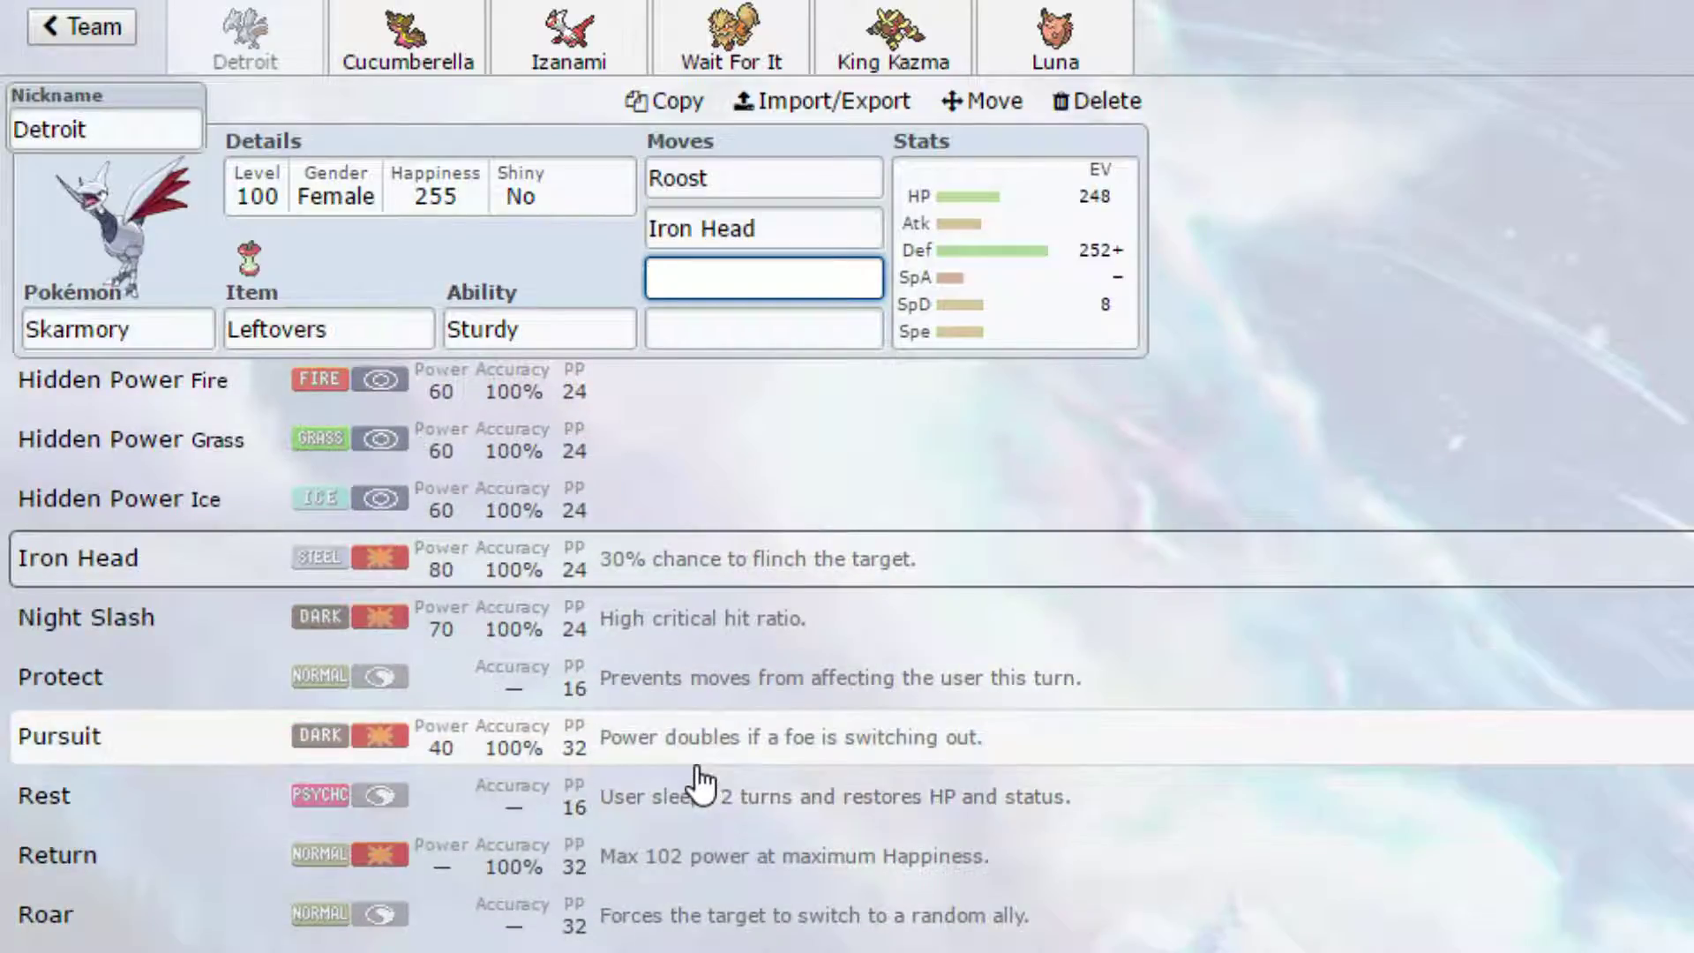
{"action": "type", "text": "Stealth Rock"}
{"action": "key", "text": "Return"}
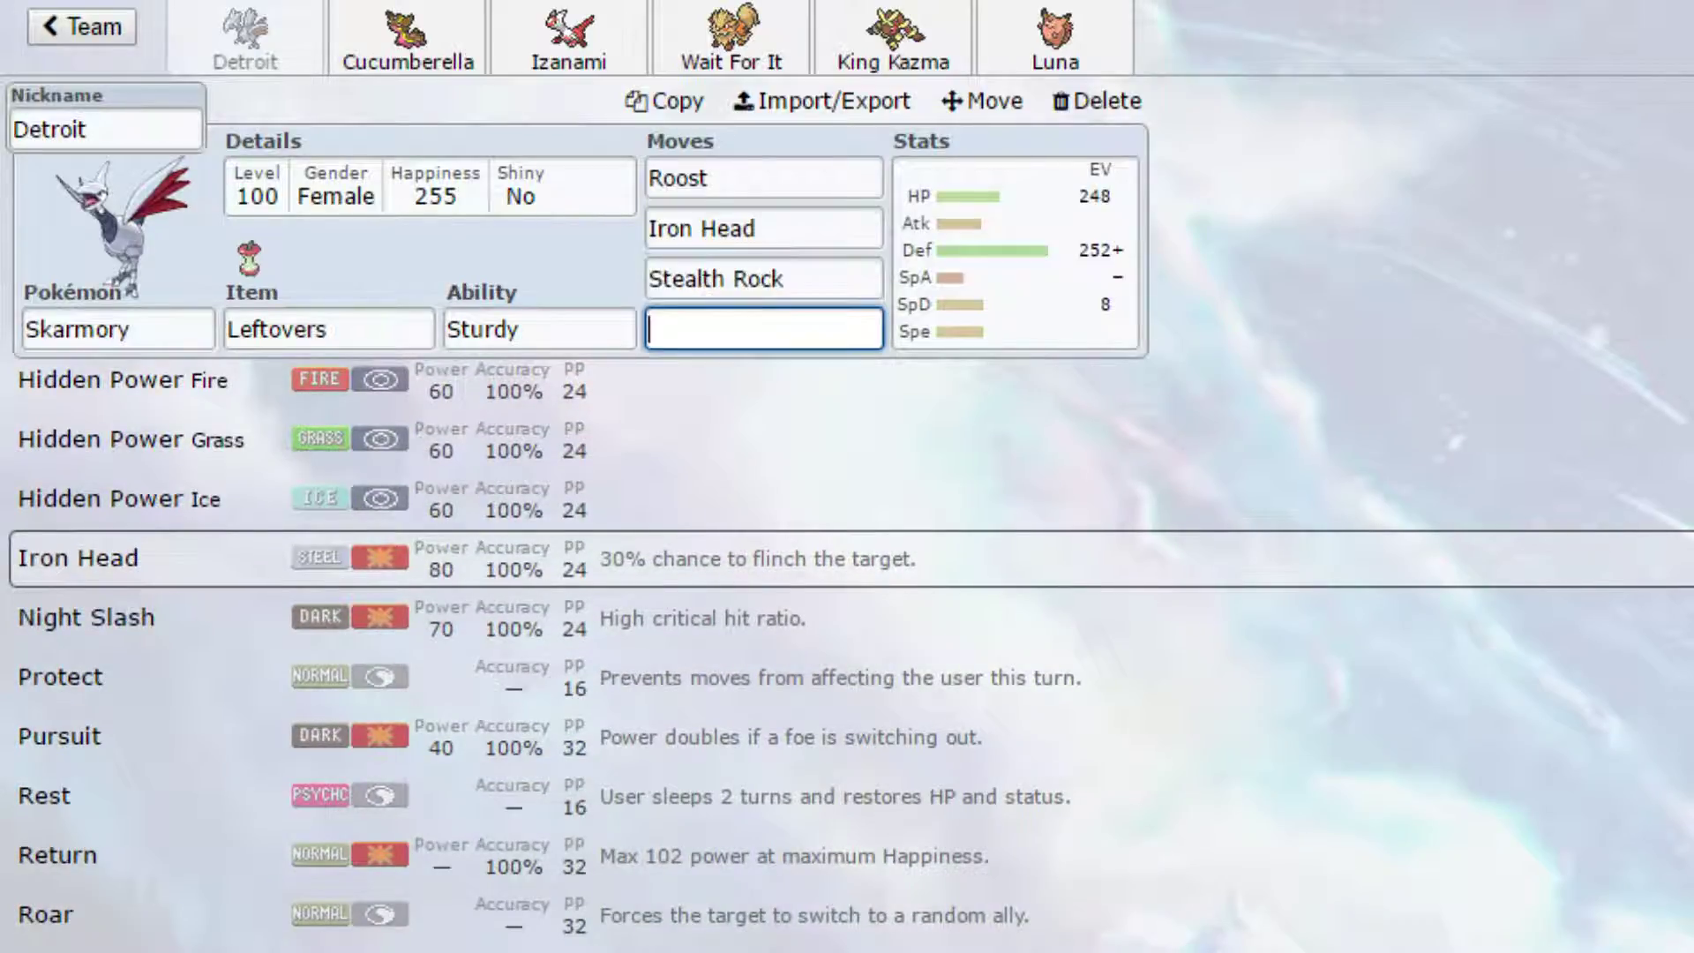
{"action": "type", "text": "Whirlwind"}
{"action": "key", "text": "Return"}
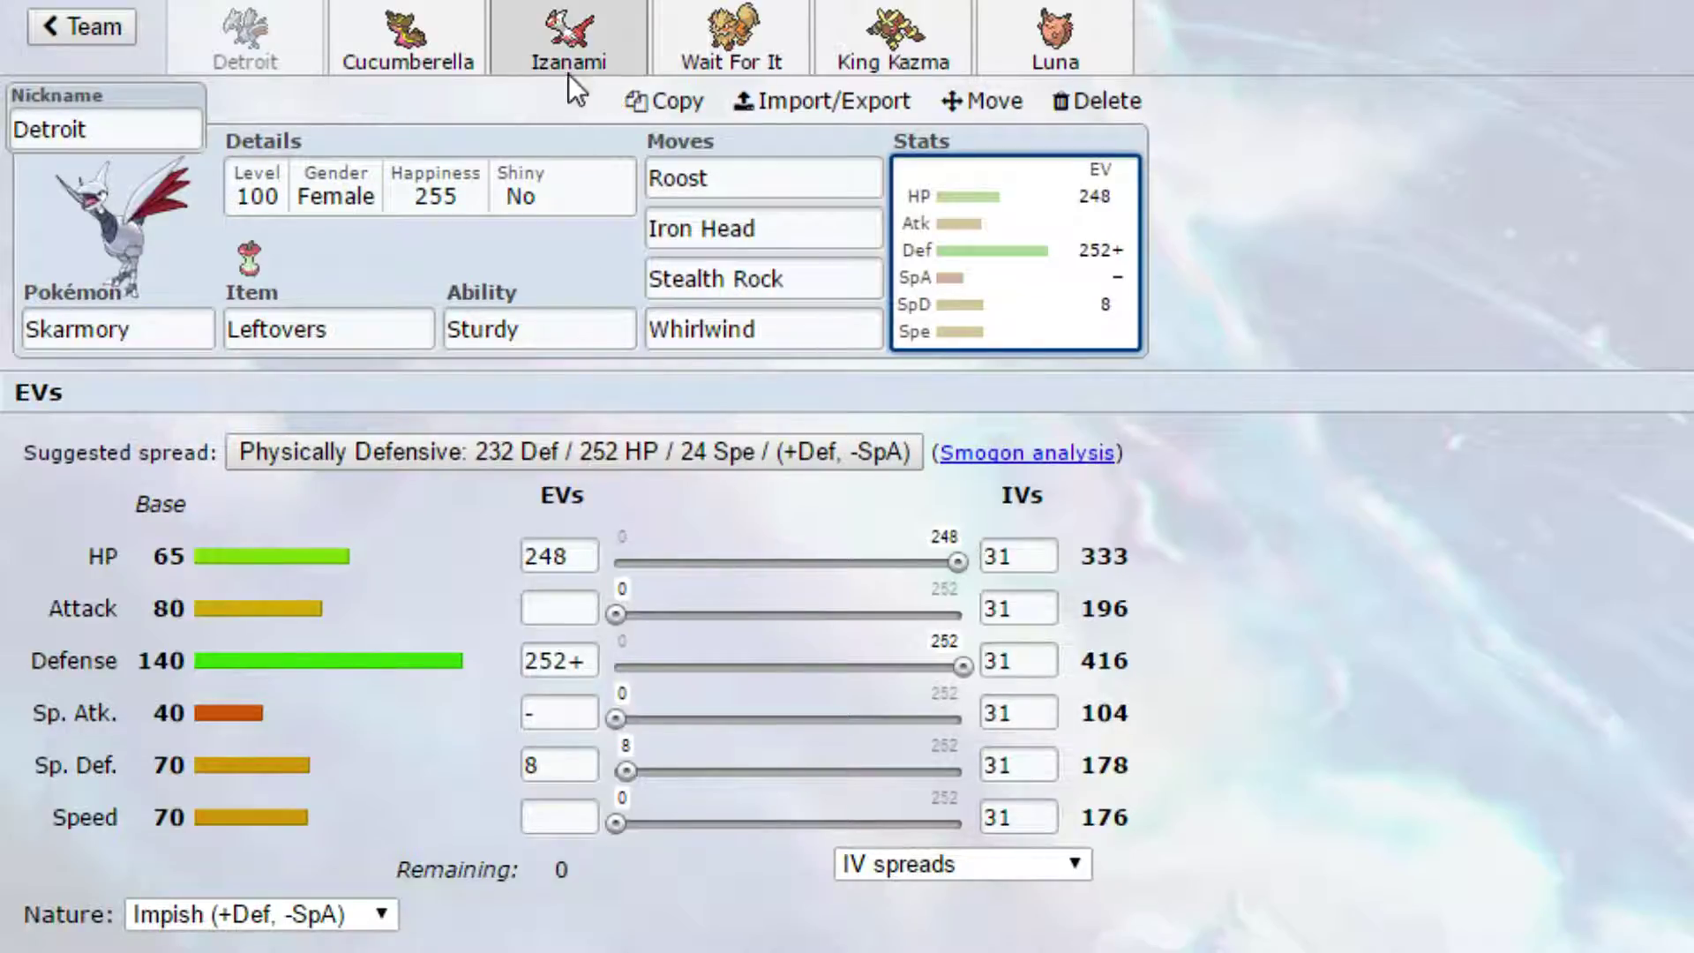
Step: Give Gastrodon Leftovers as its held item and keep Storm Drain as its ability
{"action": "left_click", "coordinate": [457, 67]}
{"action": "left_click", "coordinate": [367, 336]}
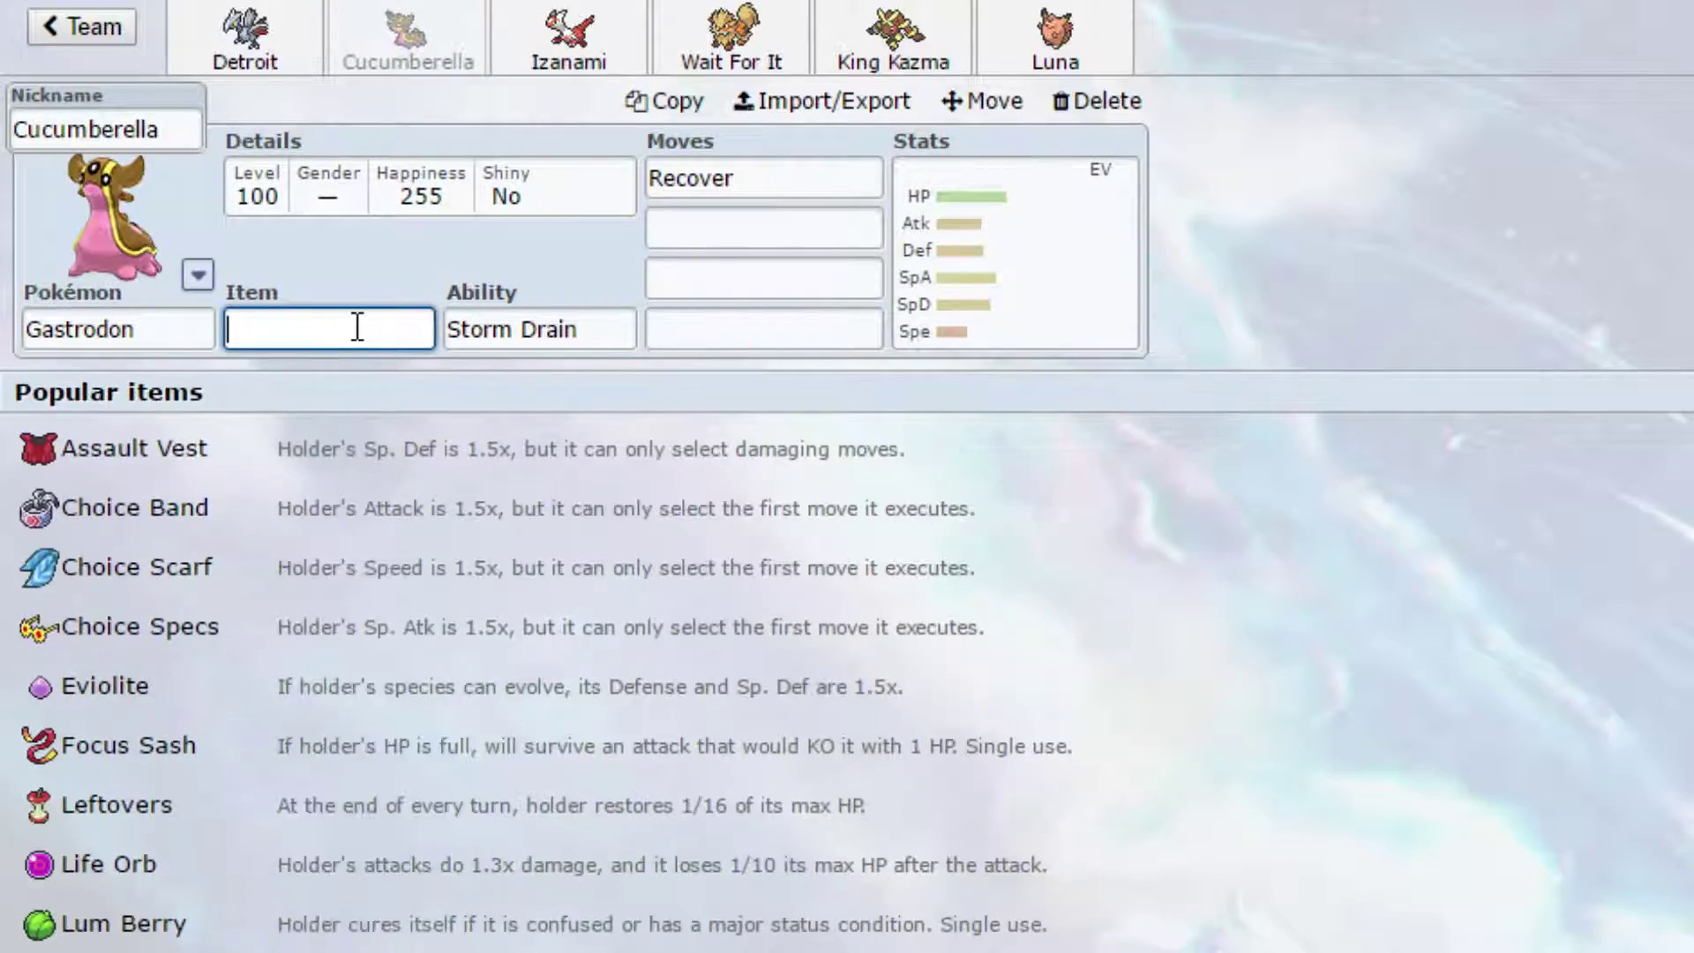
{"action": "type", "text": "lef"}
{"action": "left_click", "coordinate": [297, 449]}
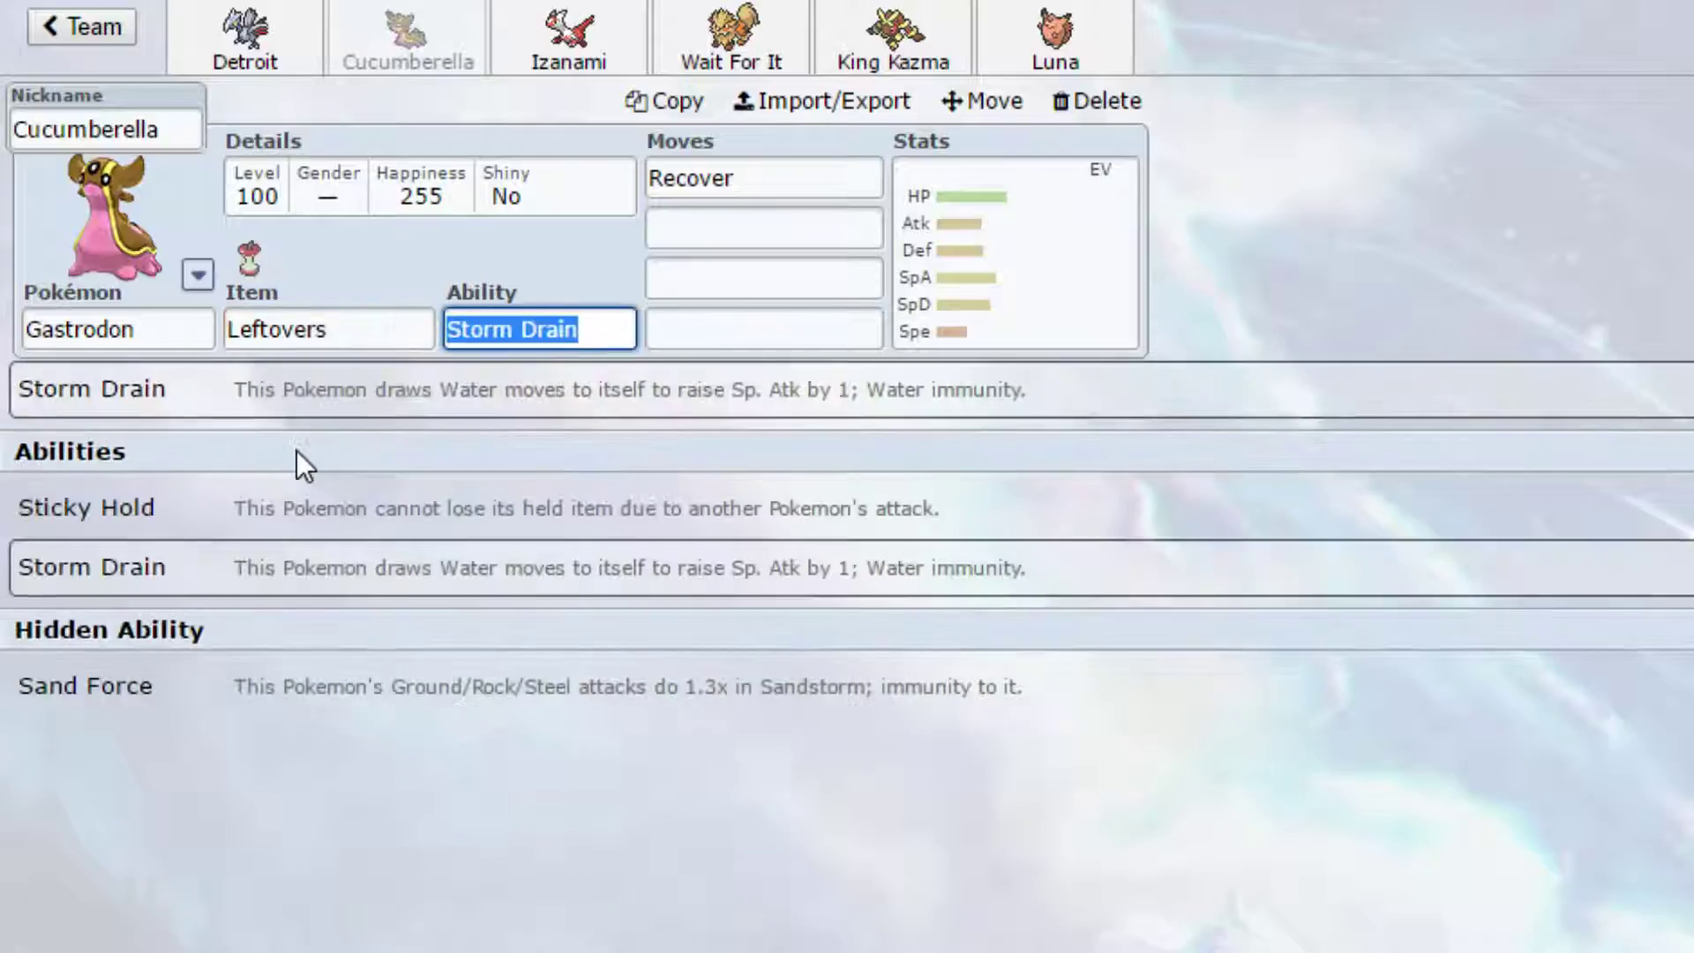
{"action": "left_click", "coordinate": [639, 569]}
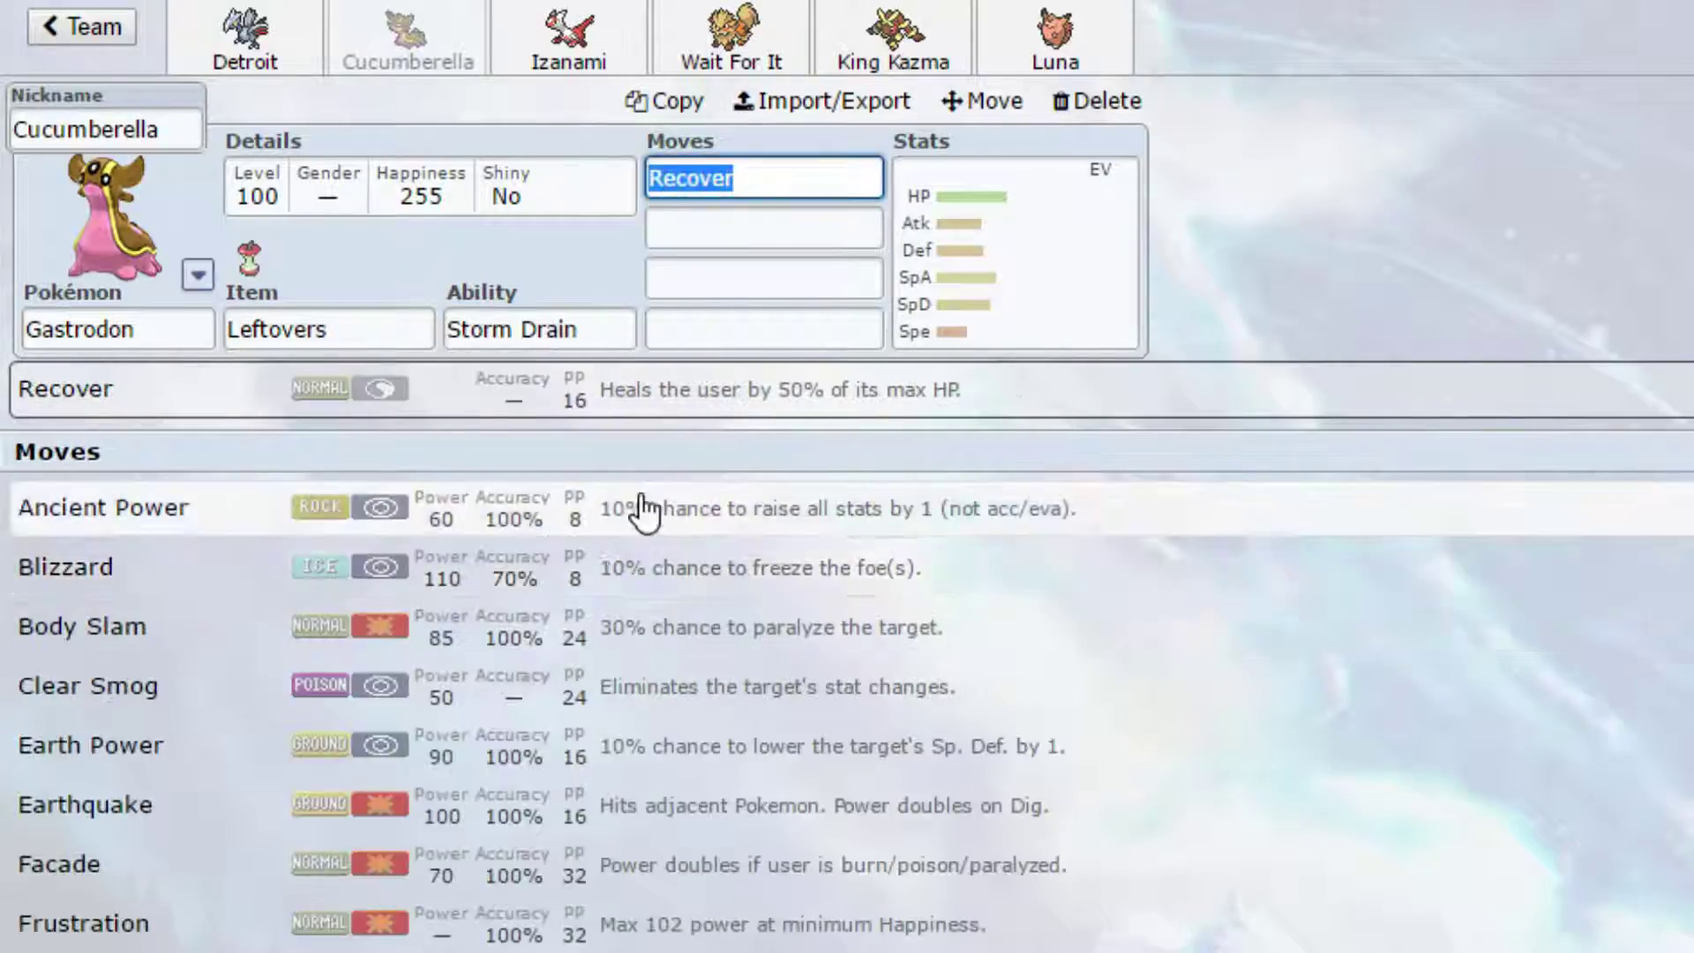
Step: Set Gastrodon's second and third moves to Scald and Clear Smog
{"action": "left_click", "coordinate": [707, 227]}
{"action": "type", "text": "sca"}
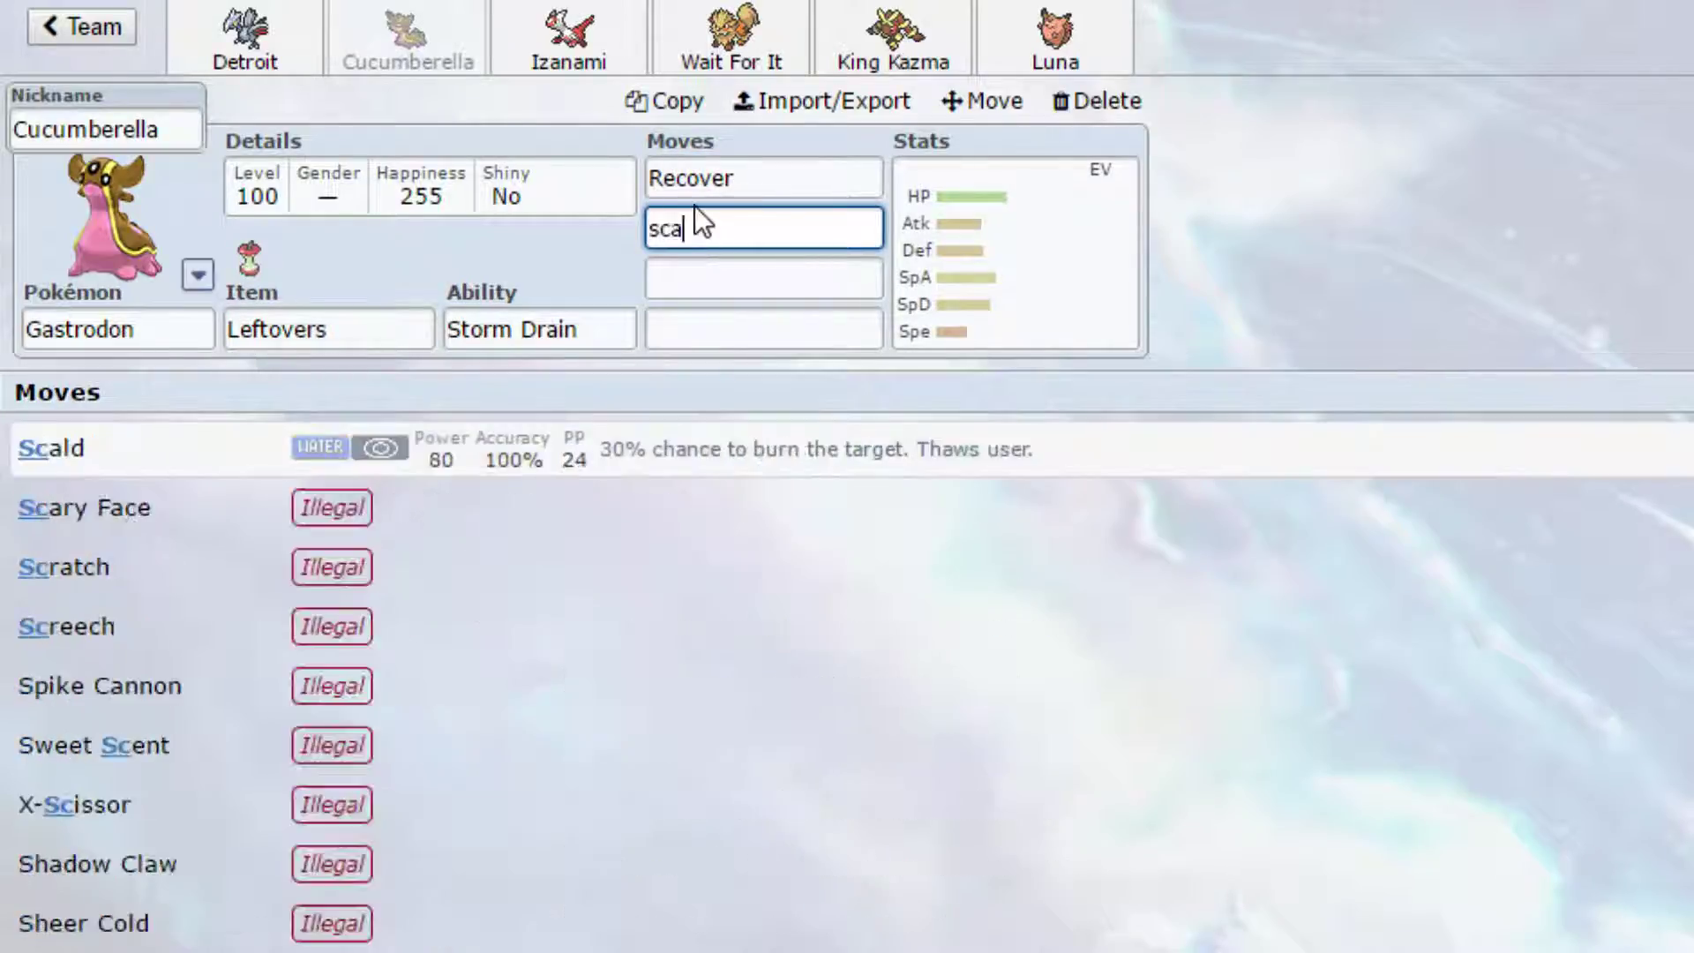
{"action": "left_click", "coordinate": [700, 450]}
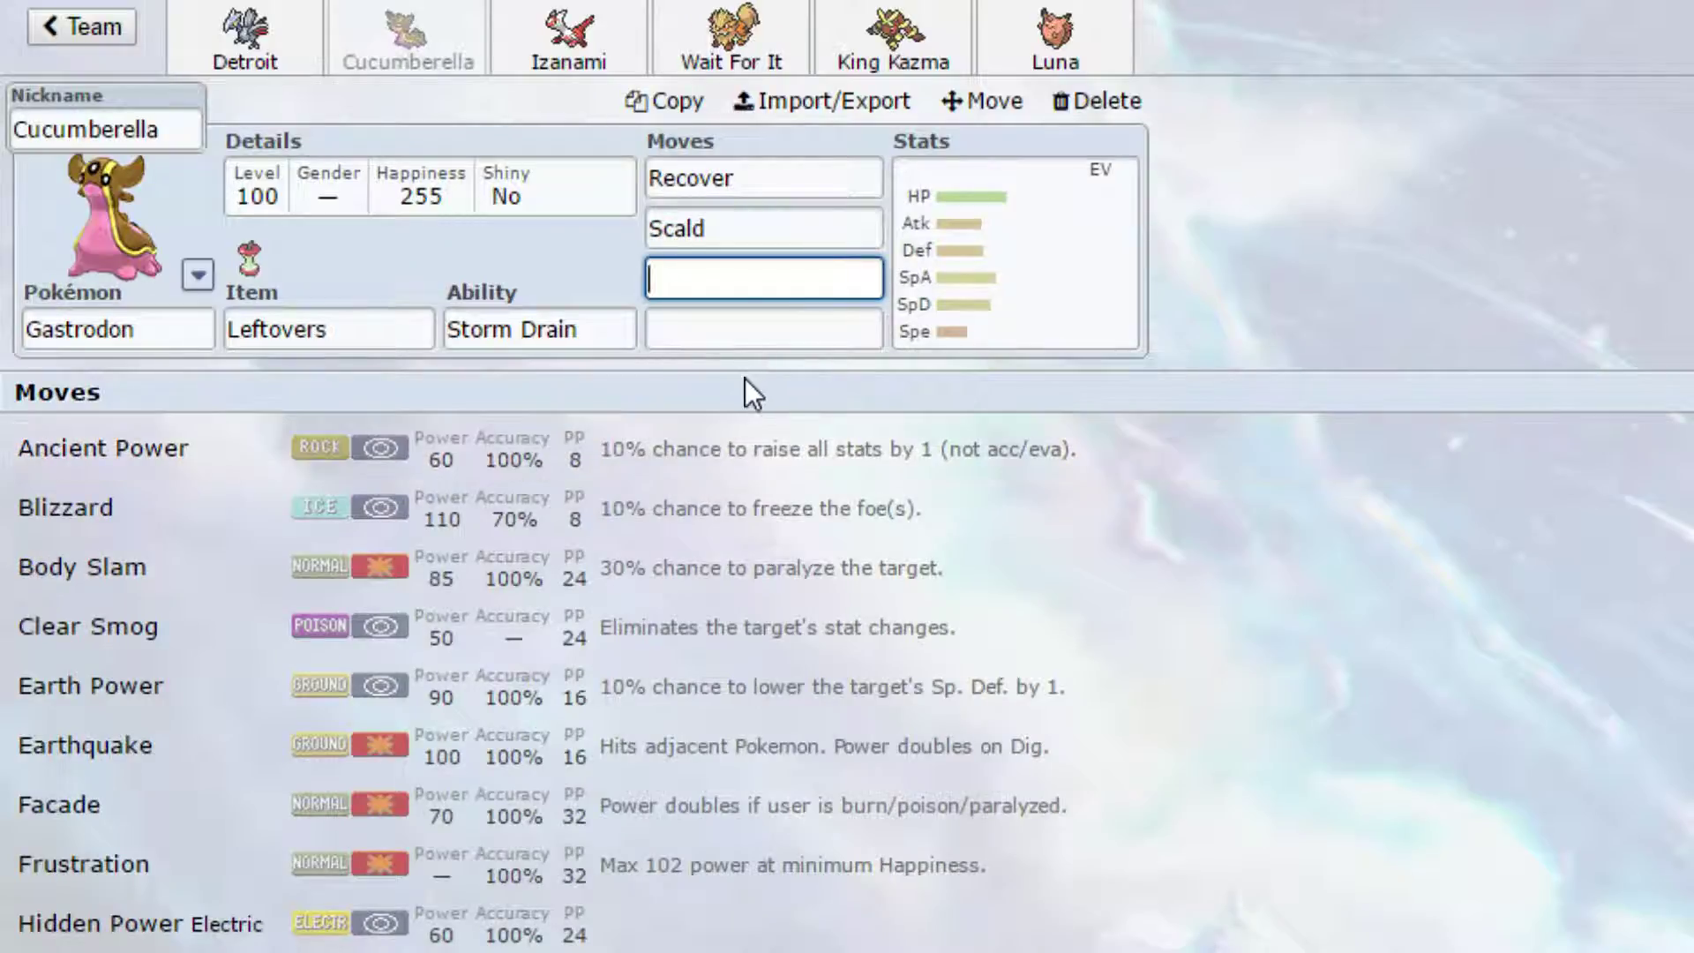
{"action": "left_click", "coordinate": [634, 642]}
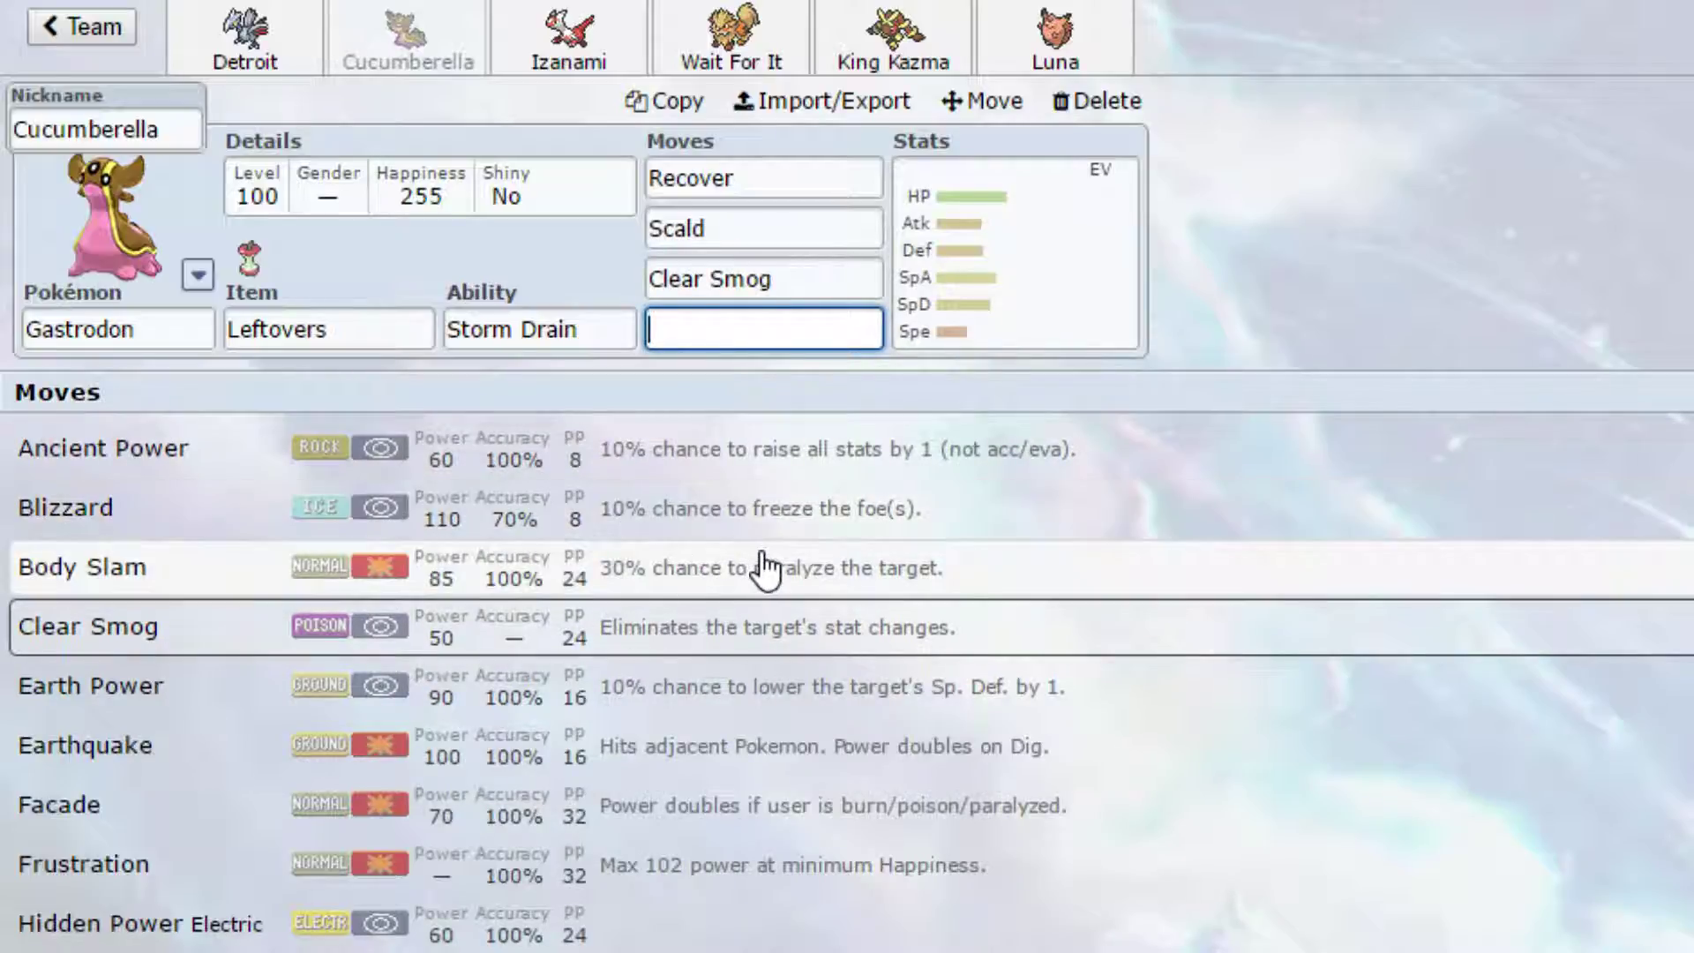
Step: Review Gastrodon's available moves and choose Earth Power as its fourth move
{"action": "scroll", "coordinate": [450, 743], "scroll_direction": "down", "scroll_amount": 5}
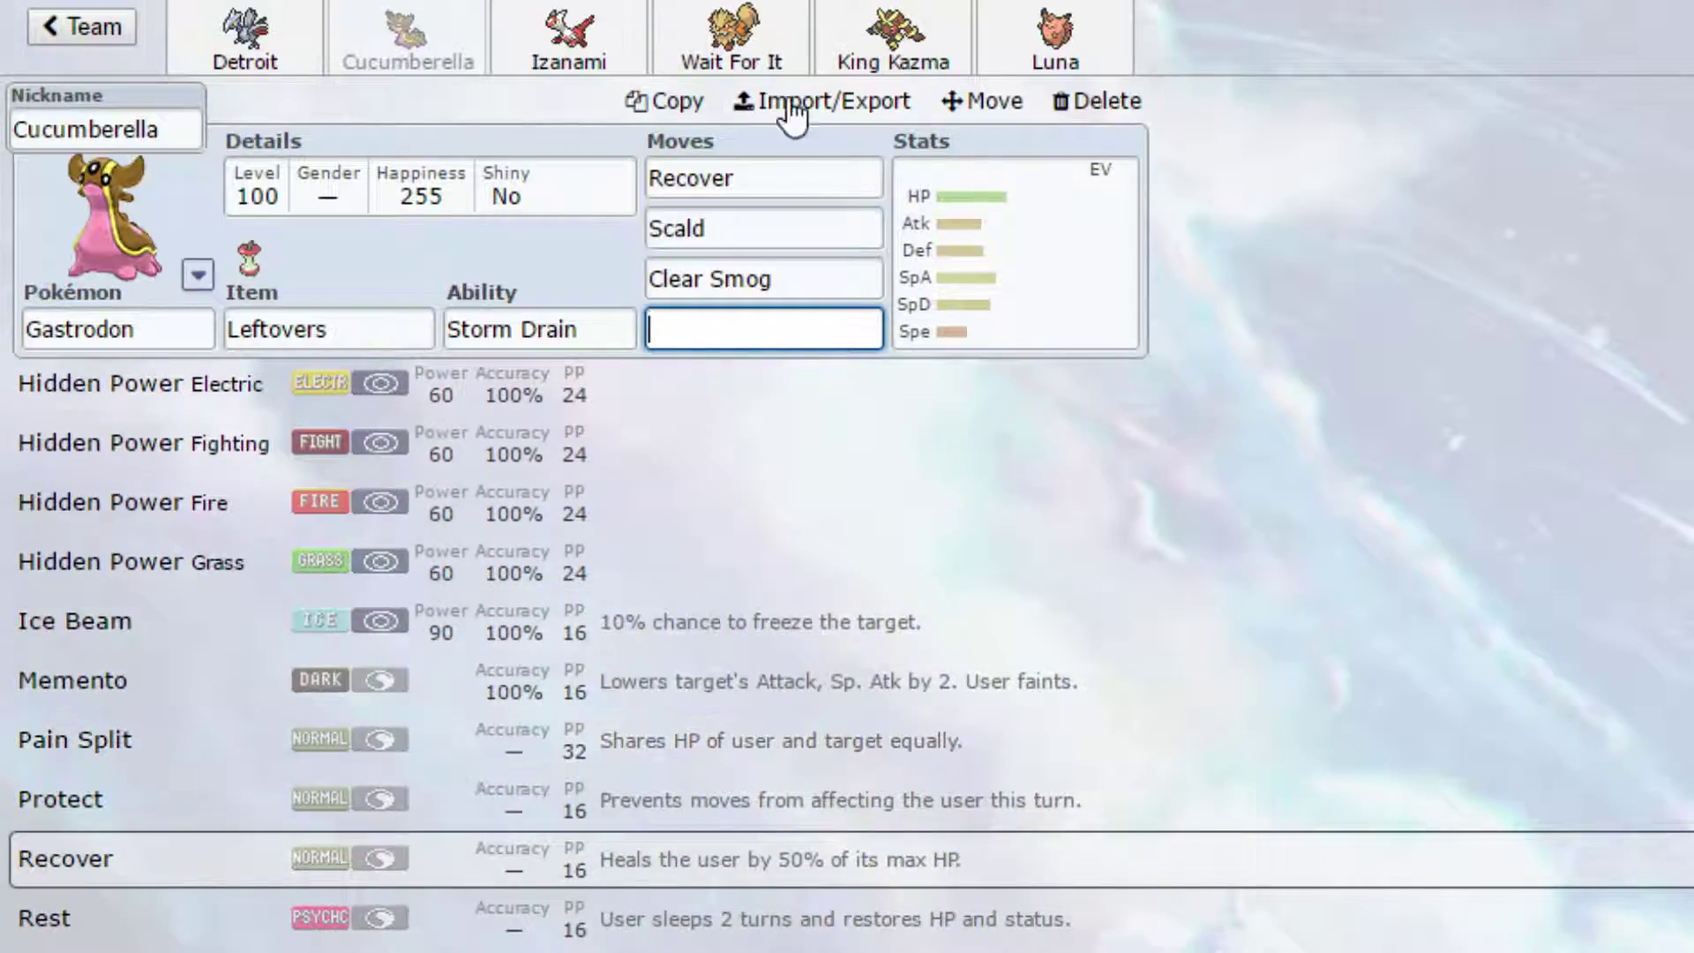
{"action": "left_click", "coordinate": [1026, 67]}
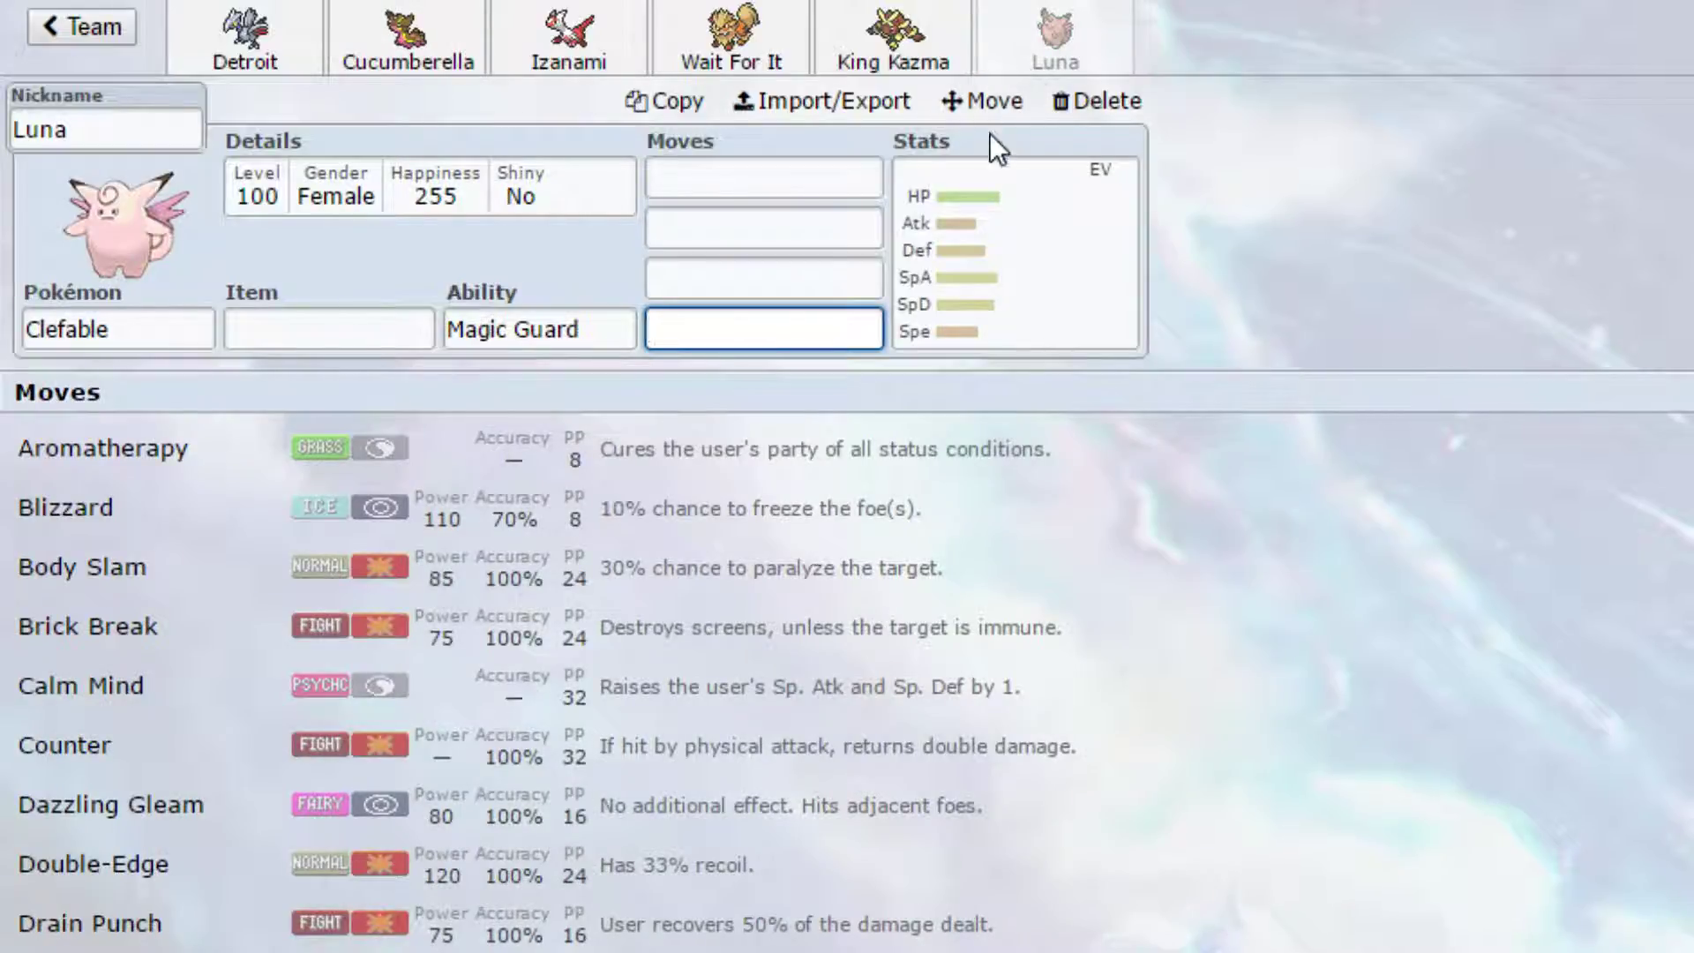
{"action": "left_click", "coordinate": [437, 60]}
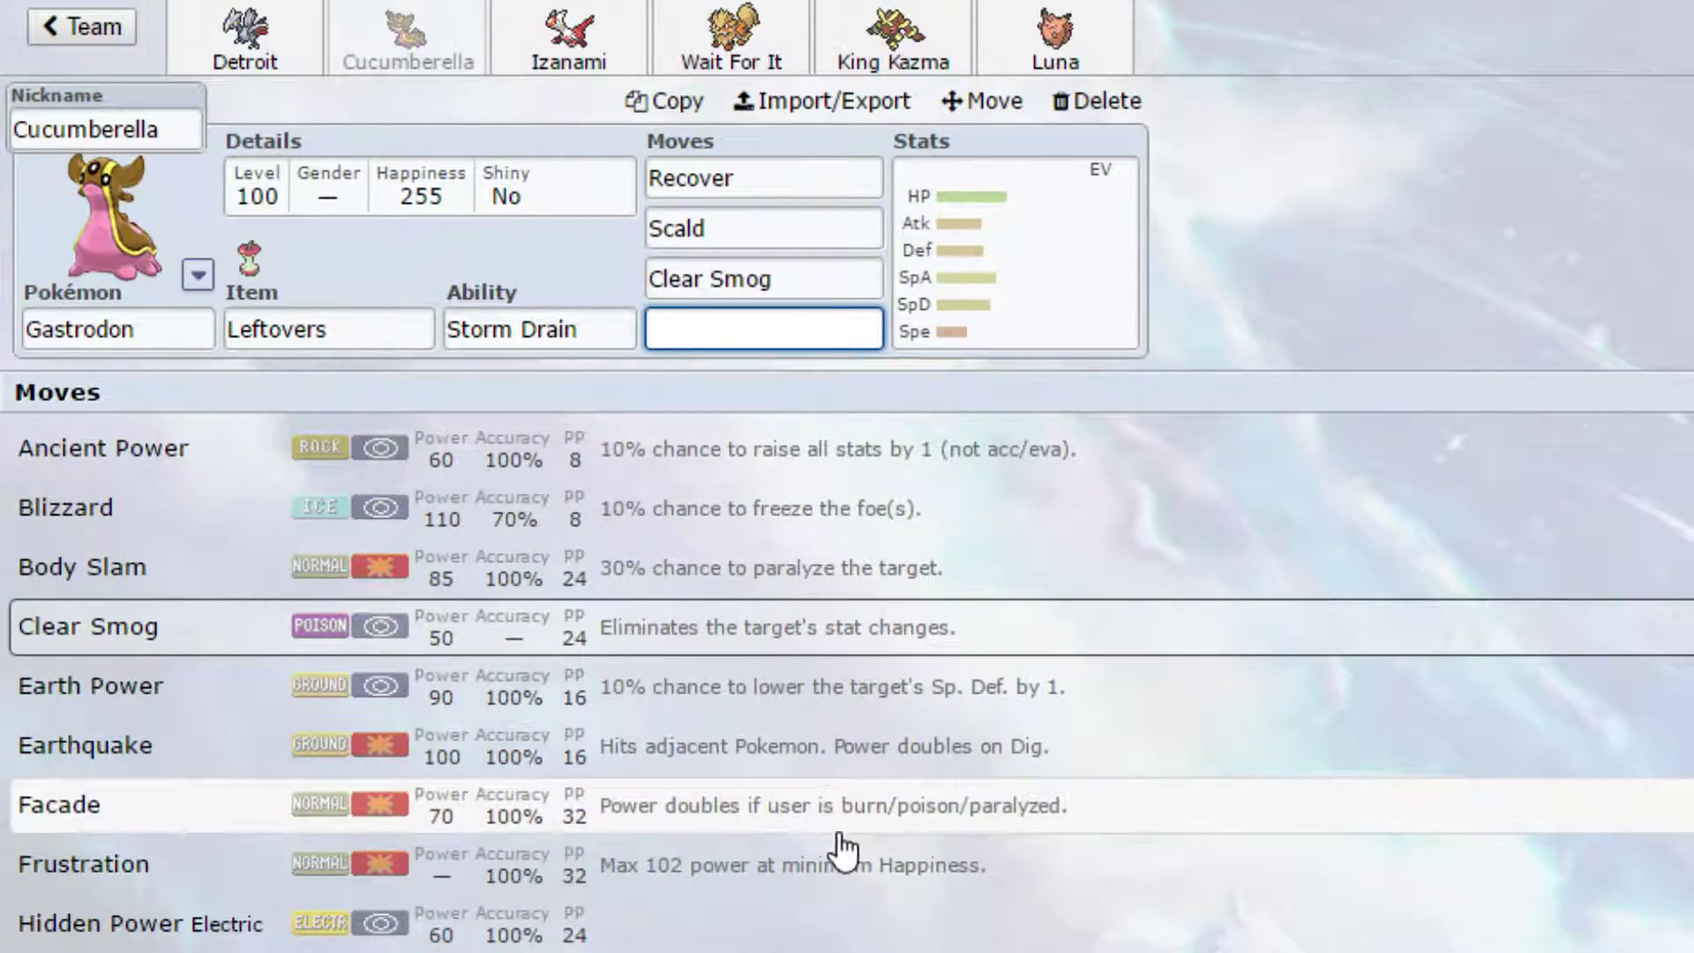
{"action": "scroll", "coordinate": [834, 821], "scroll_direction": "down", "scroll_amount": 6}
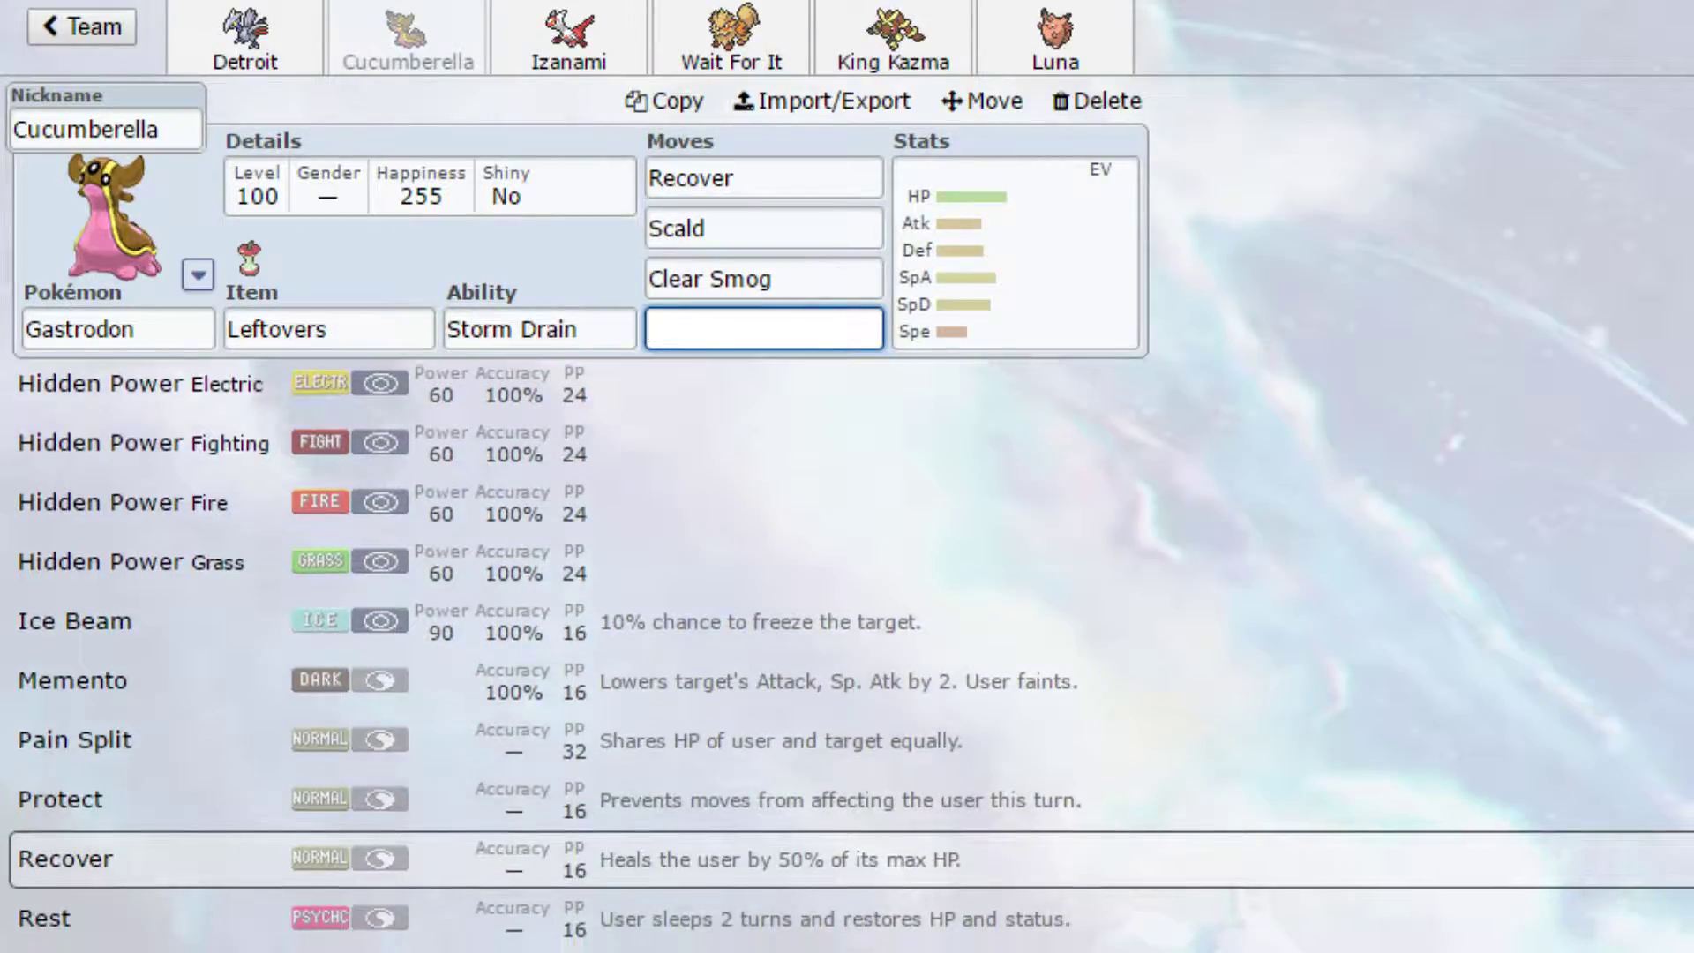
{"action": "scroll", "coordinate": [497, 874], "scroll_direction": "down", "scroll_amount": 4}
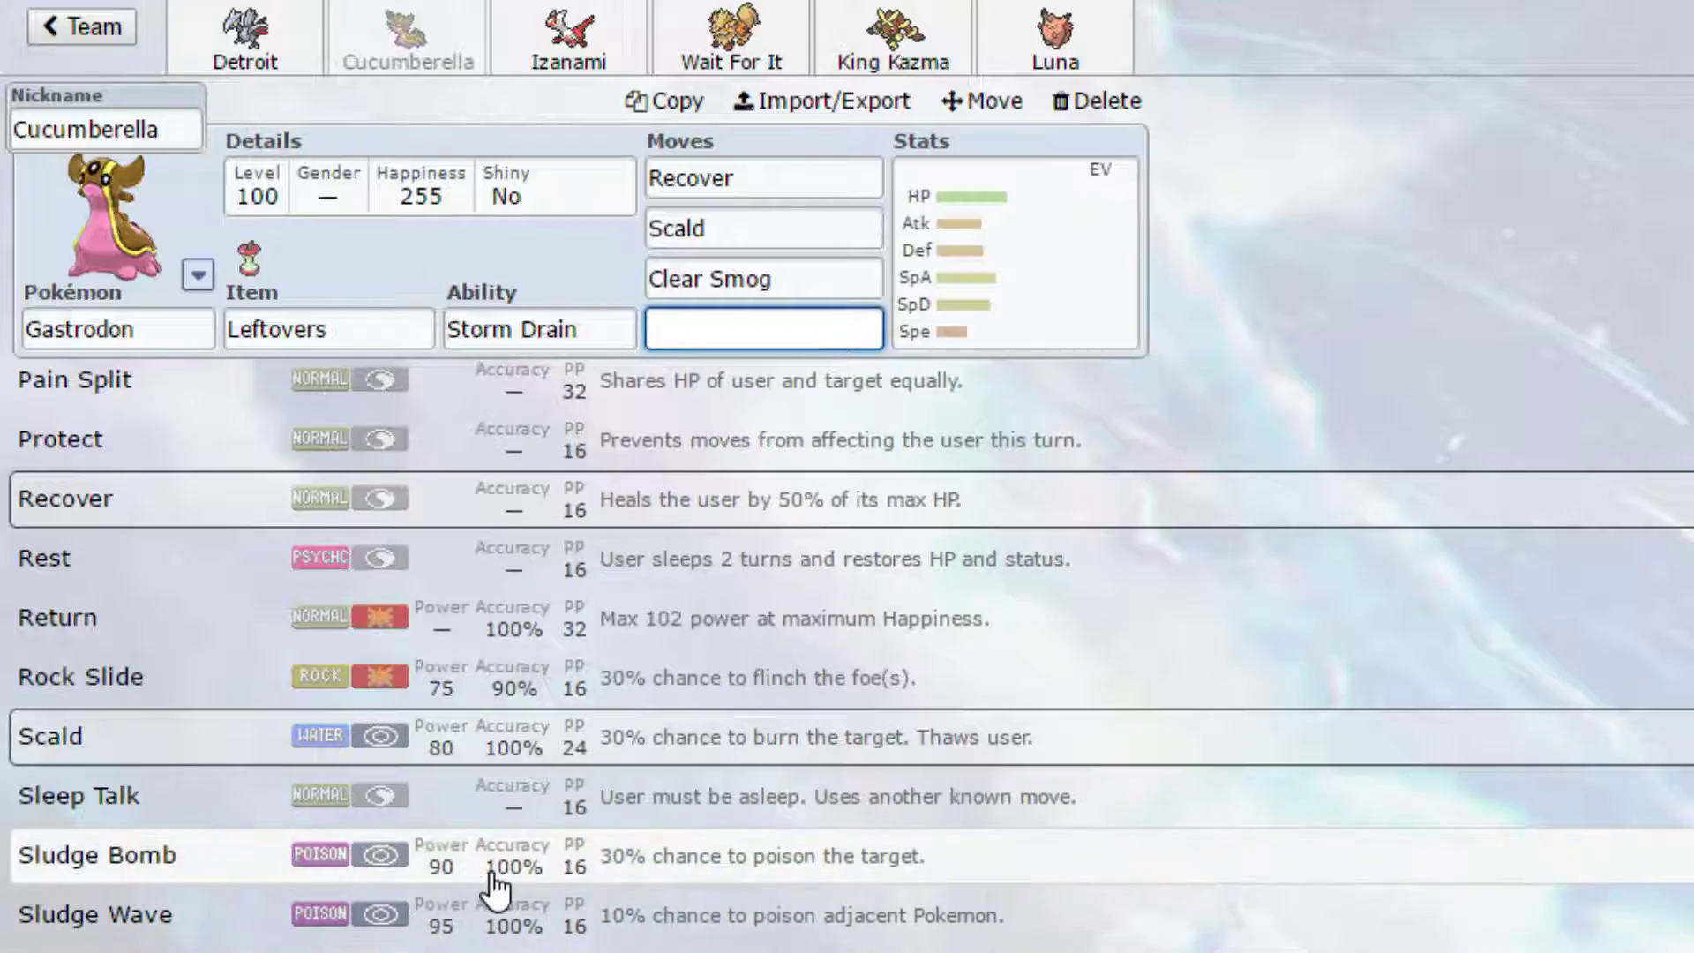
{"action": "scroll", "coordinate": [496, 873], "scroll_direction": "up", "scroll_amount": 10}
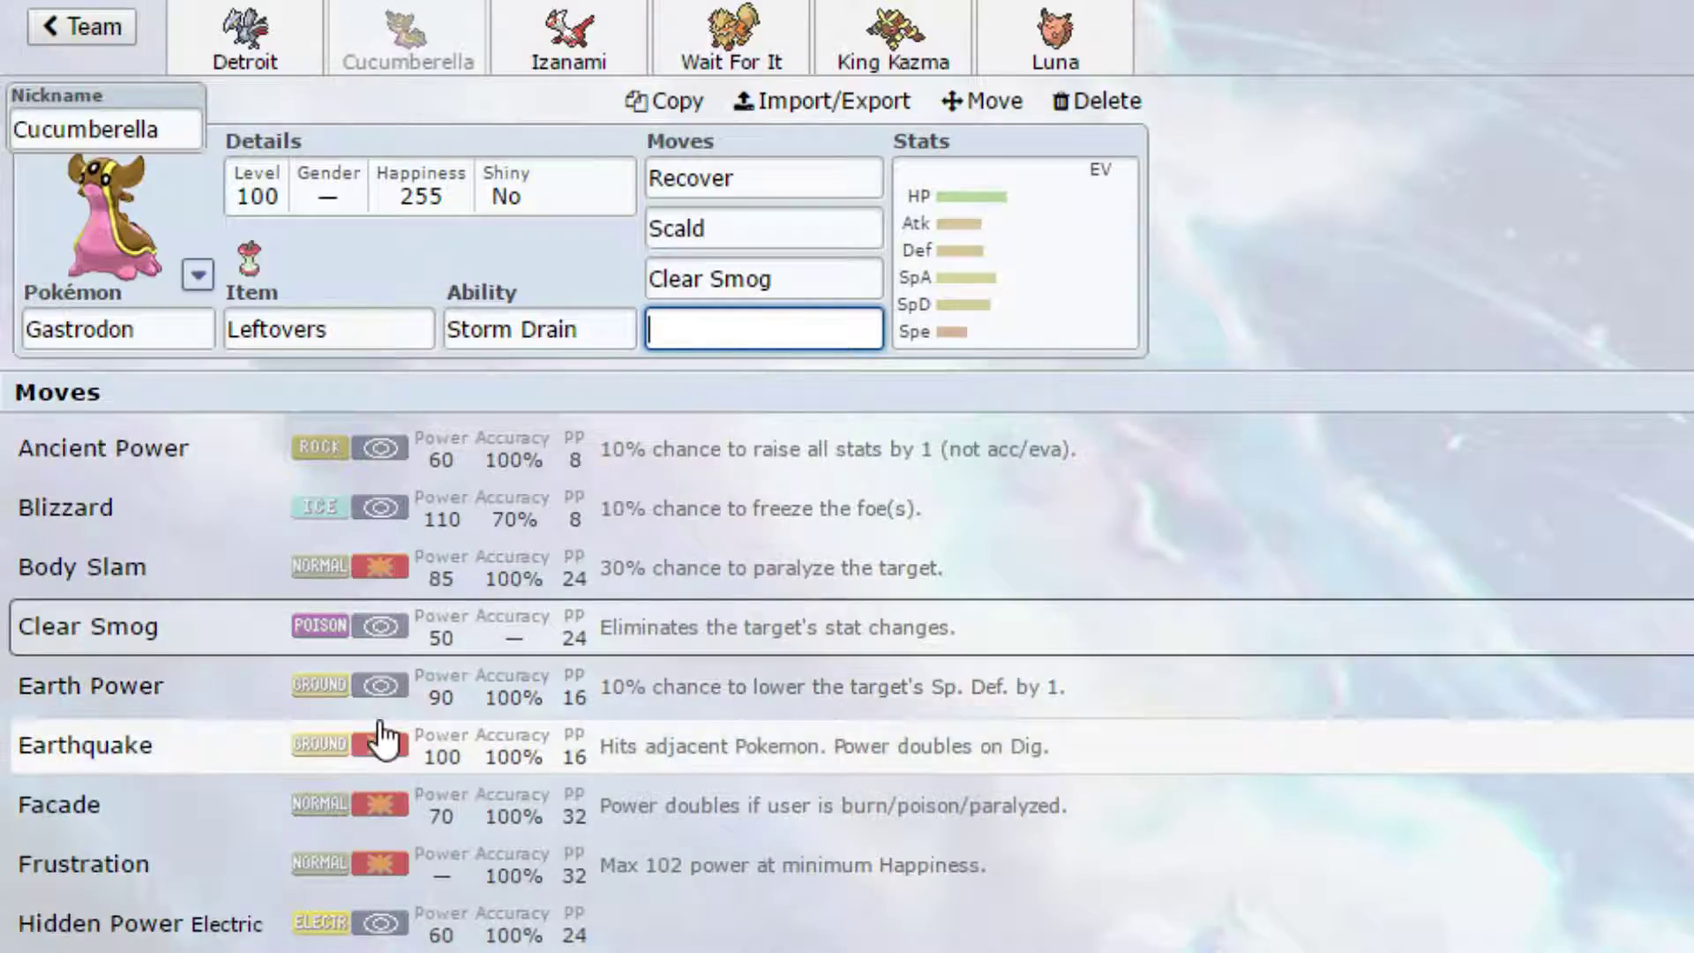
{"action": "left_click", "coordinate": [257, 714]}
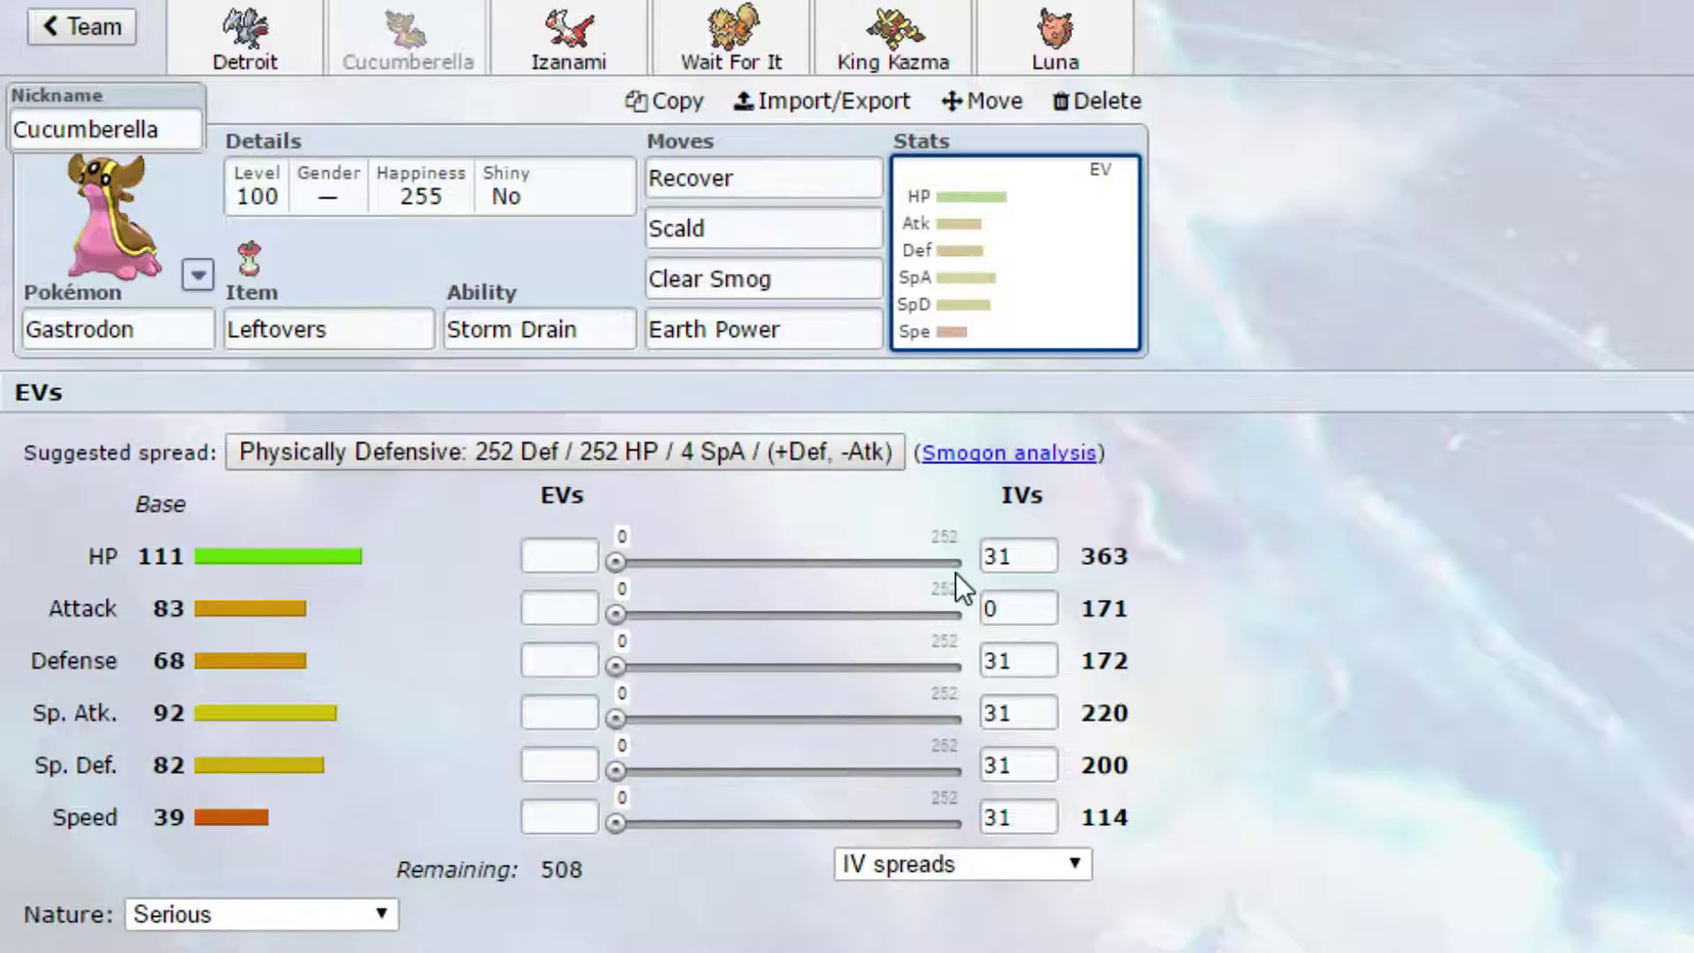
Step: Set Gastrodon's EVs to 248 HP, 8 Defense and 252 Sp. Def. with a Calm nature (+SpD, -Atk), and make it female
{"action": "left_click", "coordinate": [546, 608]}
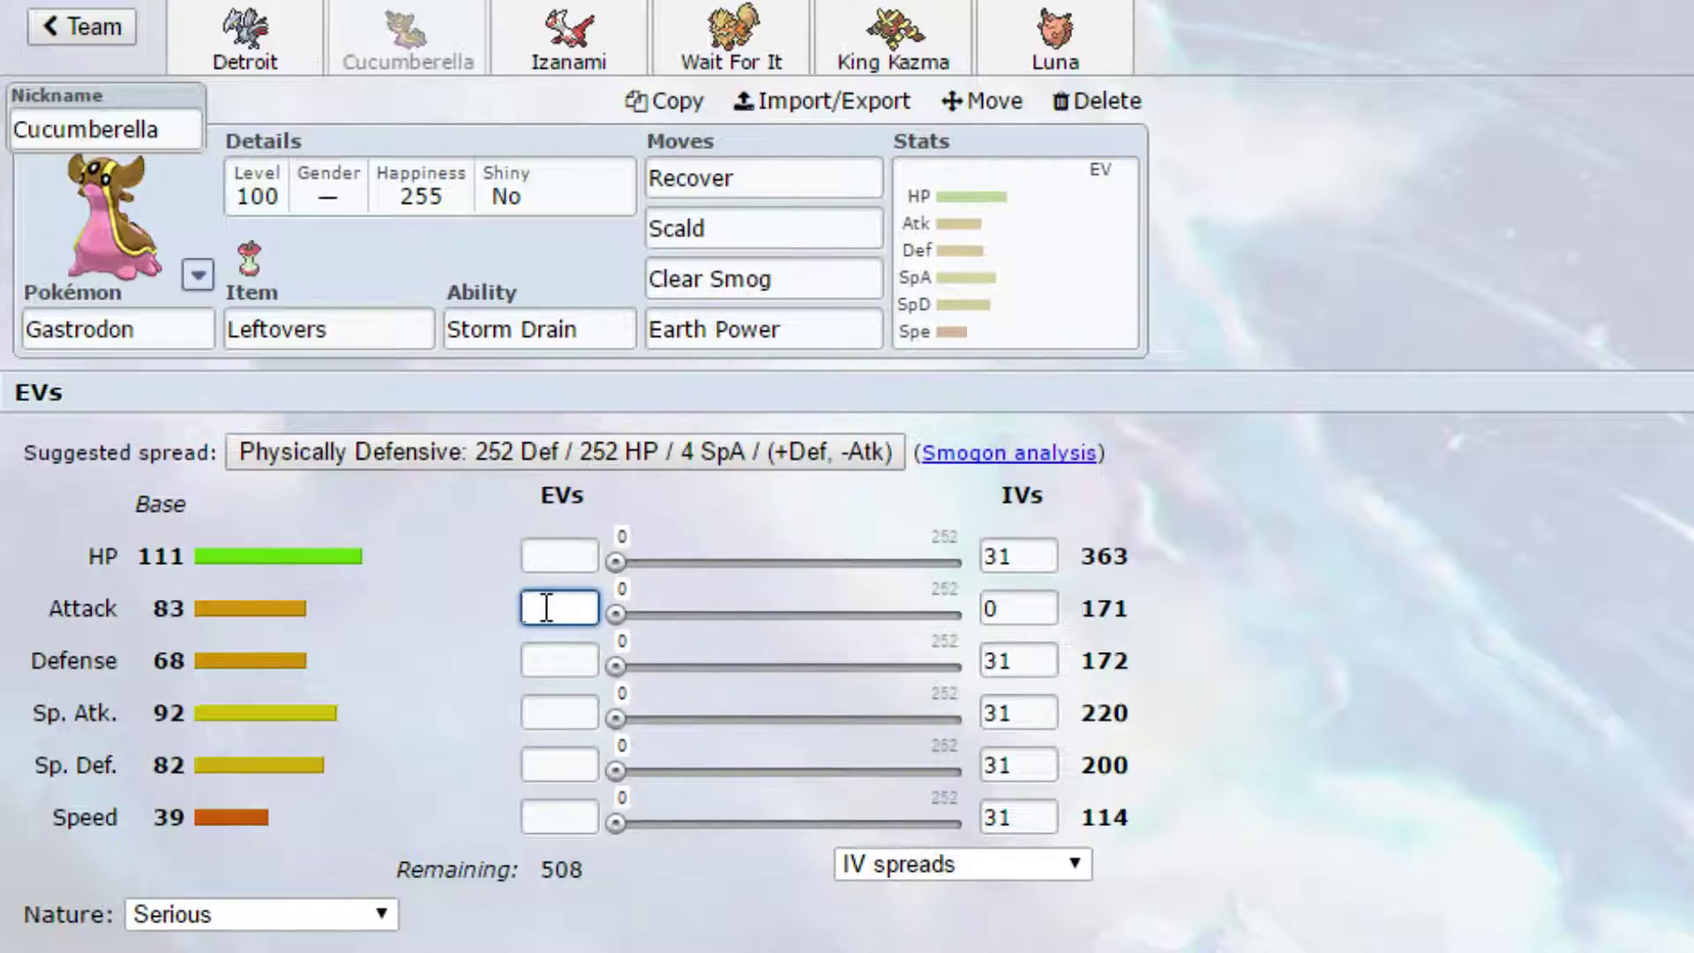
{"action": "type", "text": "-"}
{"action": "left_click", "coordinate": [575, 767]}
{"action": "type", "text": "+"}
{"action": "type", "text": "252"}
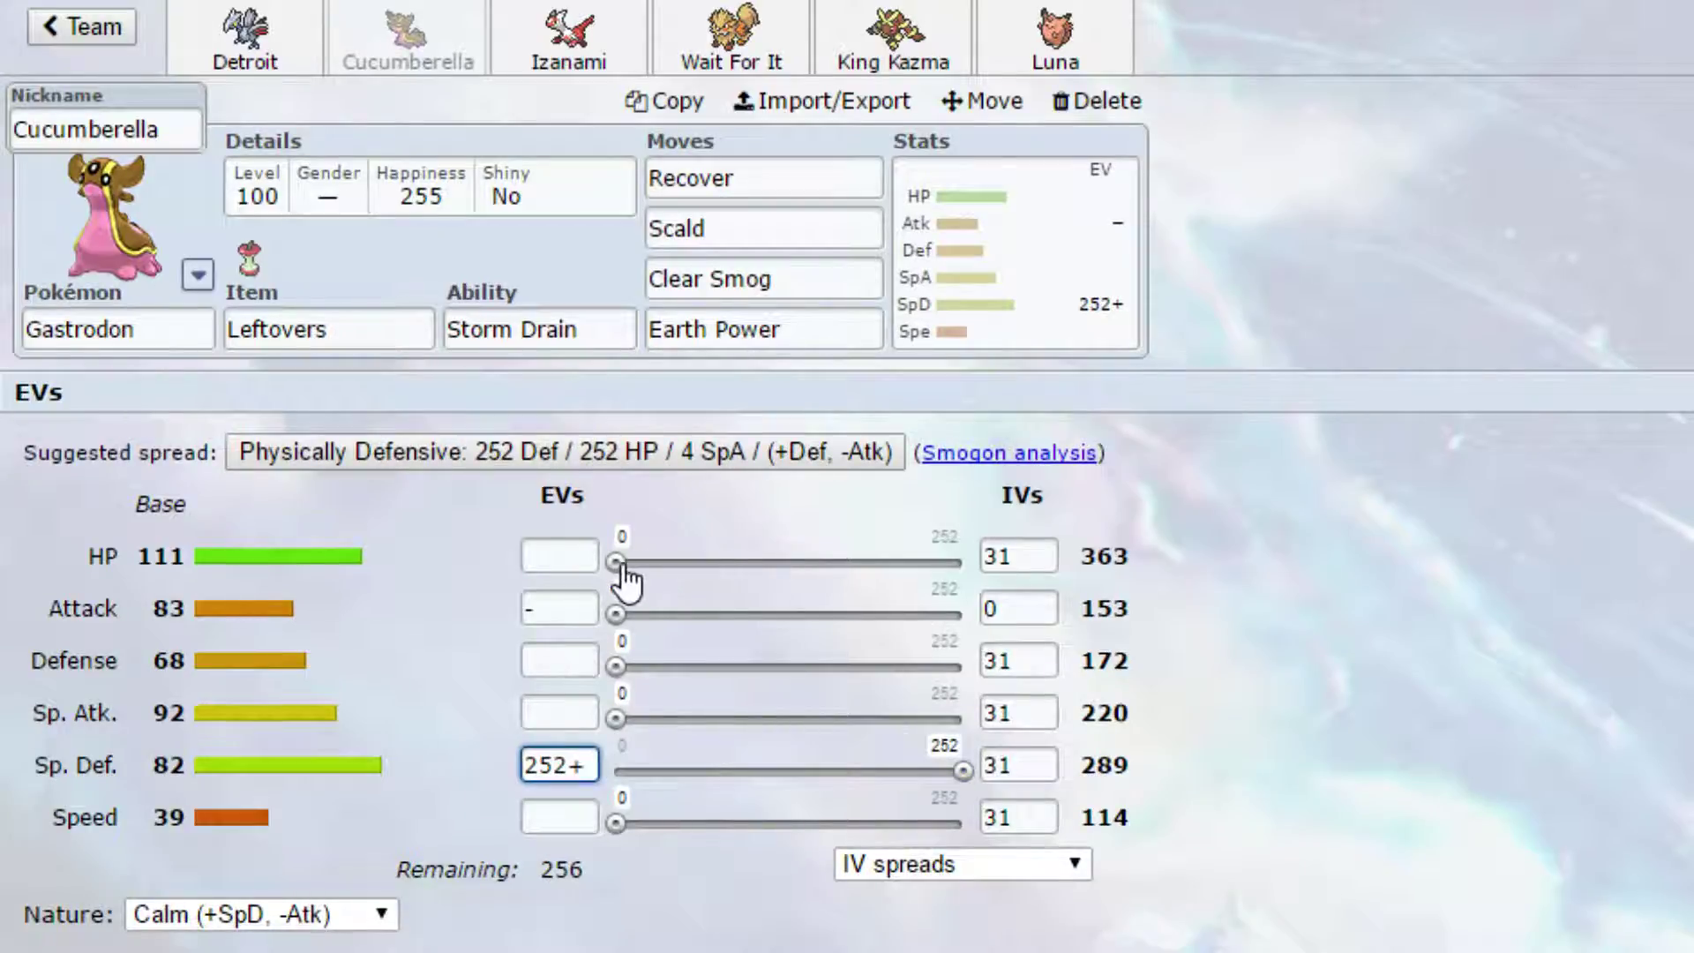
{"action": "left_click_drag", "start_coordinate": [619, 563], "coordinate": [953, 581]}
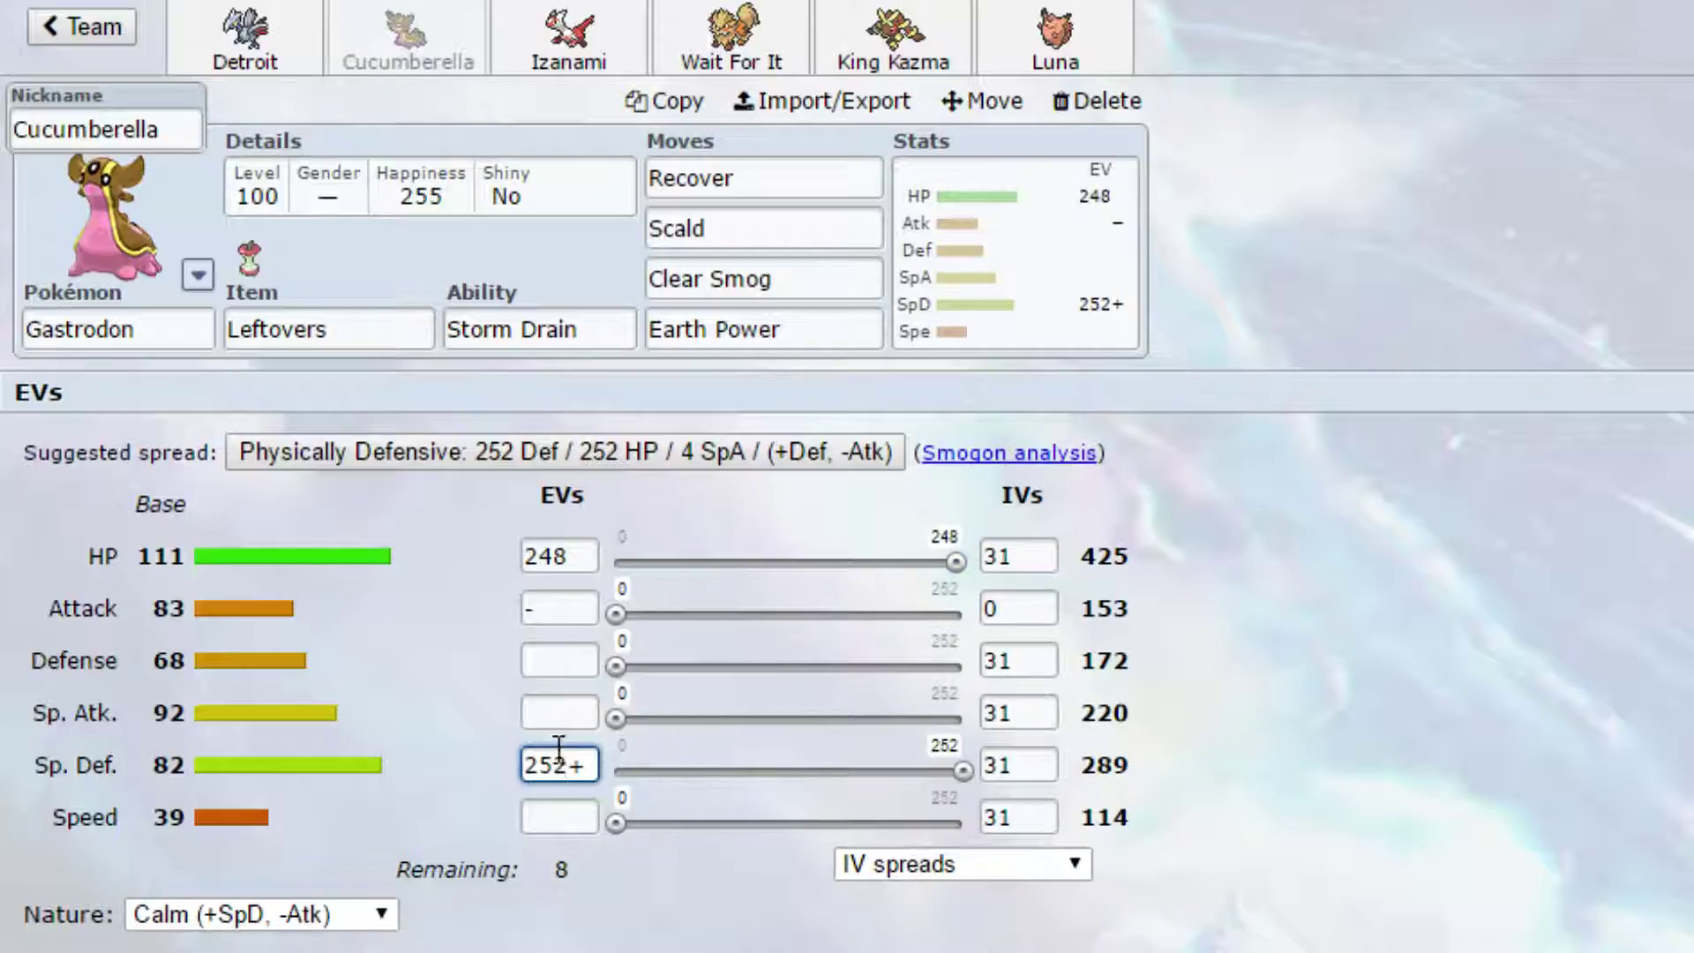
{"action": "left_click_drag", "start_coordinate": [616, 667], "coordinate": [727, 669]}
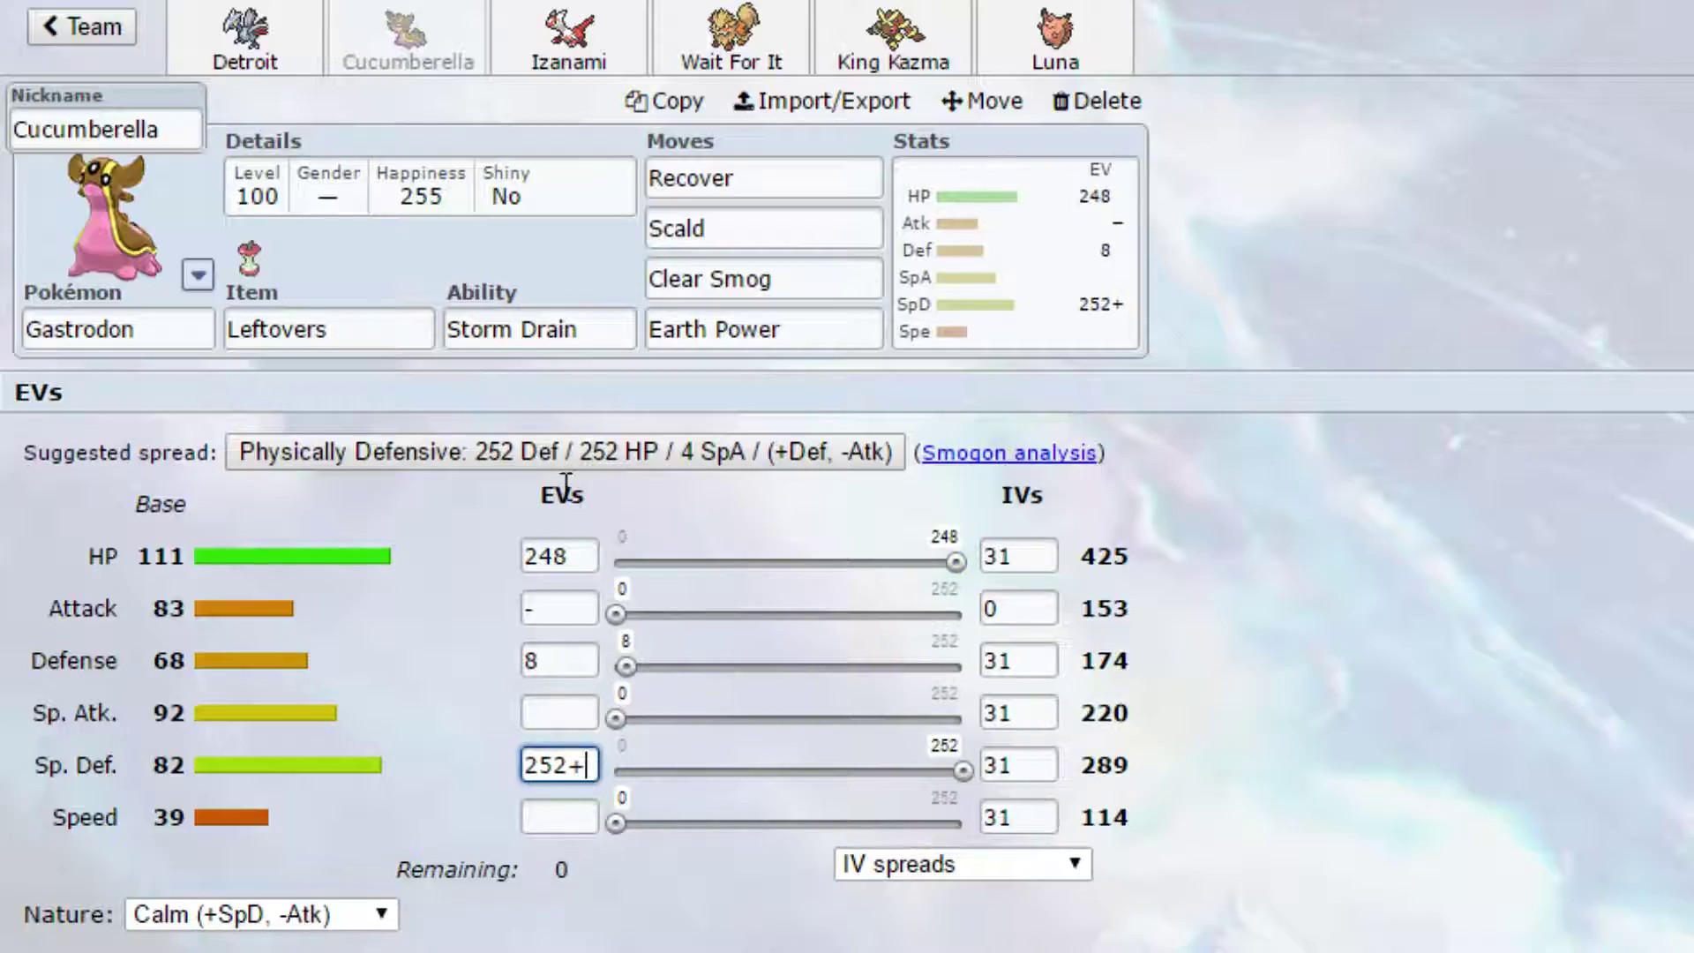
{"action": "left_click", "coordinate": [344, 196]}
{"action": "left_click", "coordinate": [318, 474]}
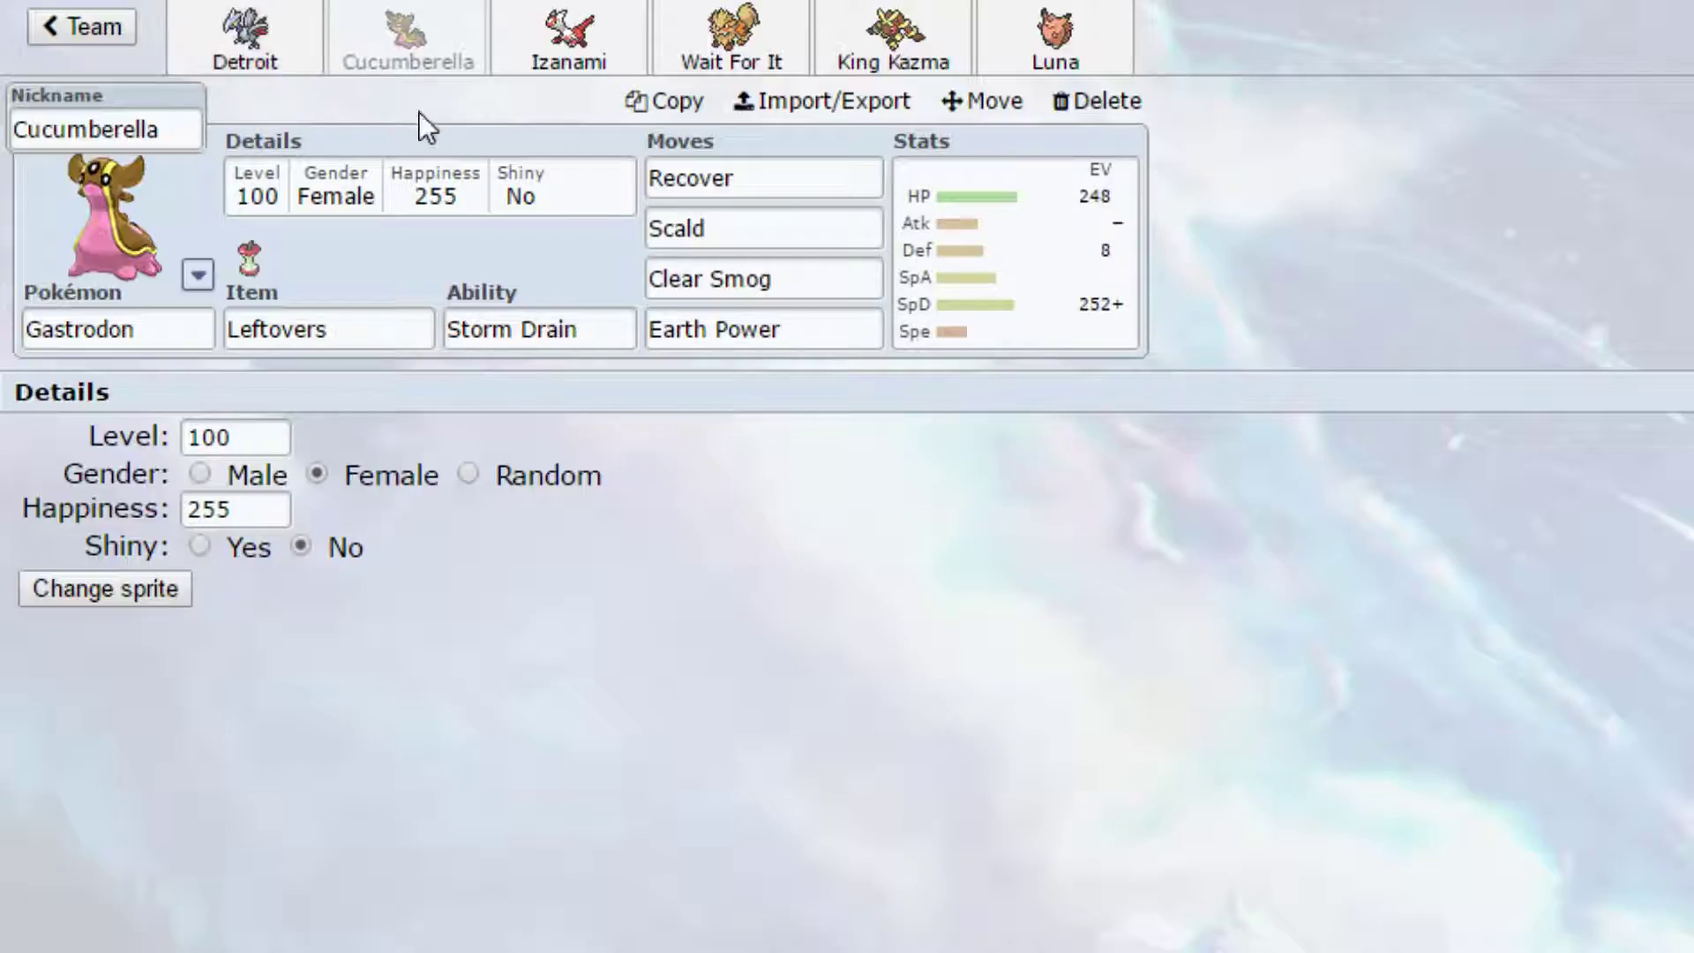
{"action": "left_click", "coordinate": [302, 48]}
{"action": "left_click", "coordinate": [356, 49]}
{"action": "left_click", "coordinate": [313, 53]}
{"action": "left_click", "coordinate": [404, 51]}
Step: Move Clefable from the end of the team to the first slot
{"action": "left_click", "coordinate": [1034, 53]}
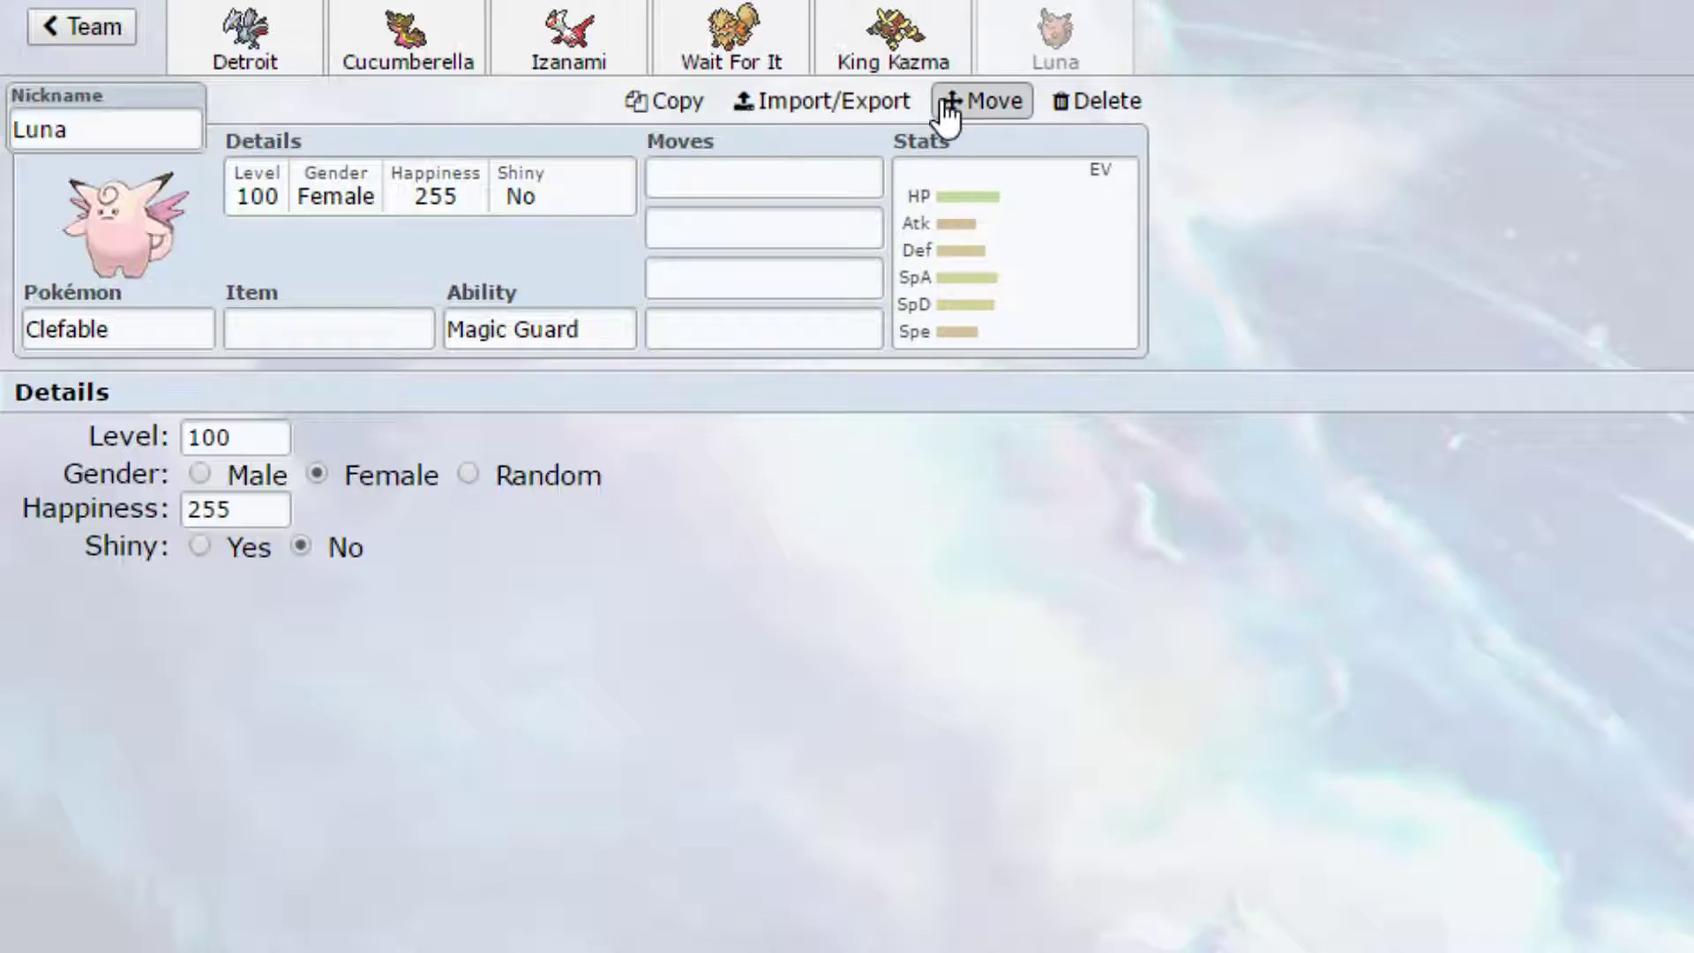
{"action": "left_click", "coordinate": [988, 102]}
{"action": "left_click", "coordinate": [1019, 138]}
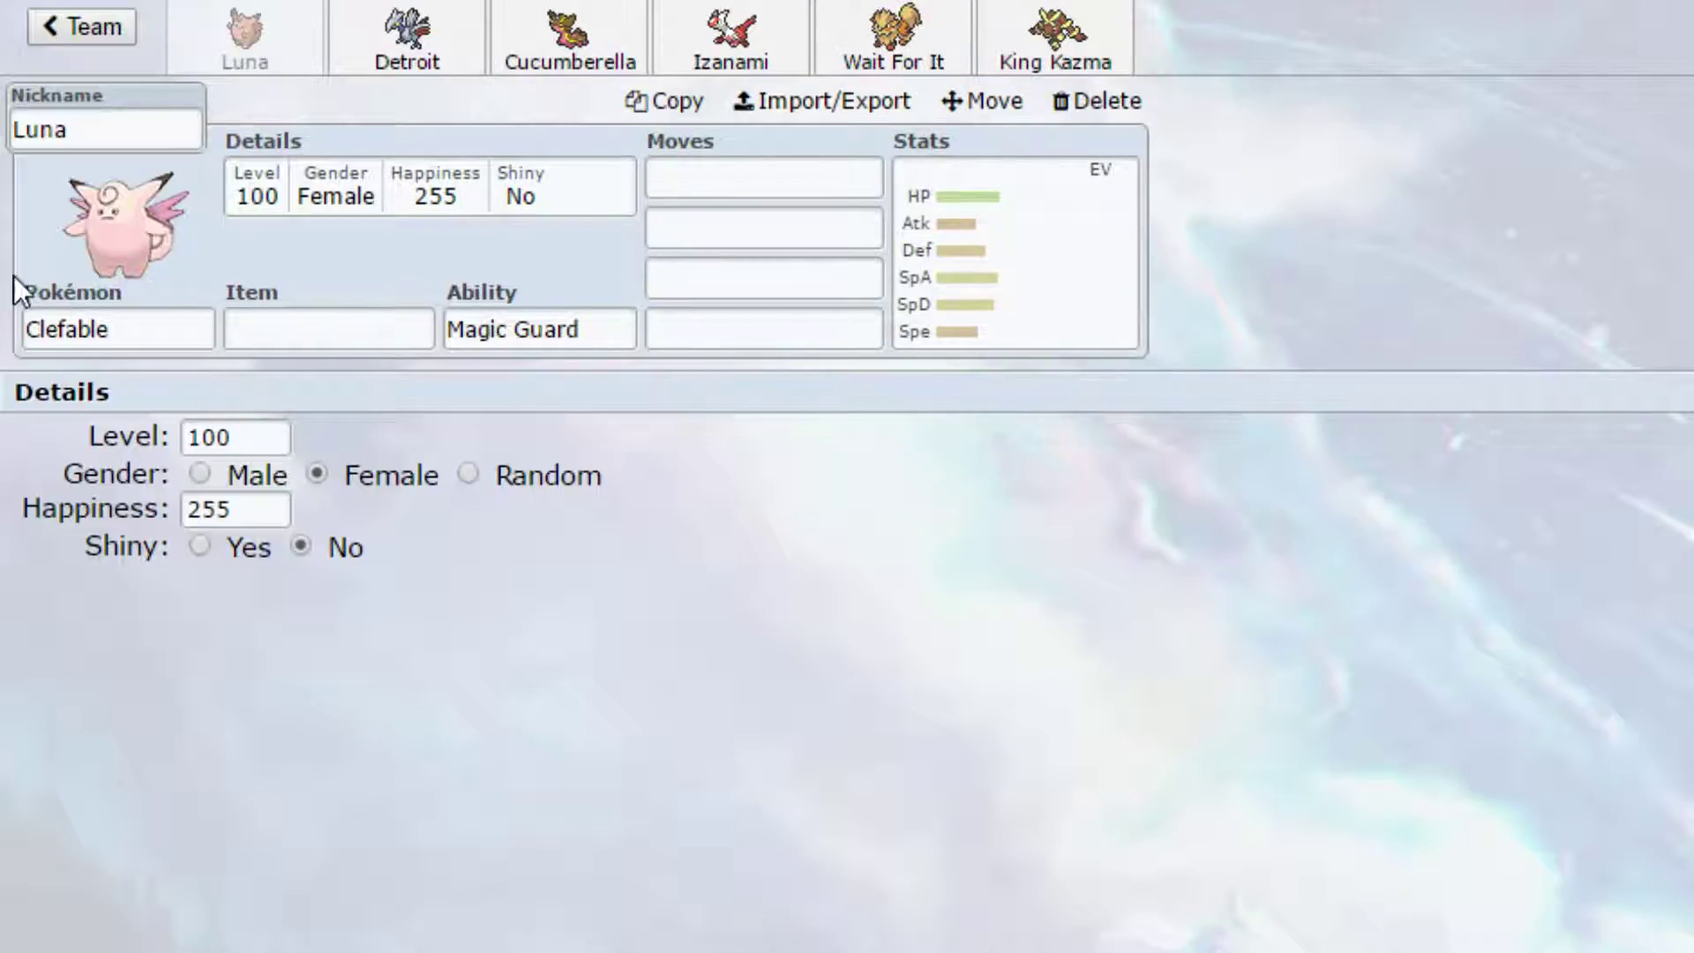
Step: Give Clefable Leftovers as its held item
{"action": "left_click", "coordinate": [340, 332]}
{"action": "type", "text": "lef"}
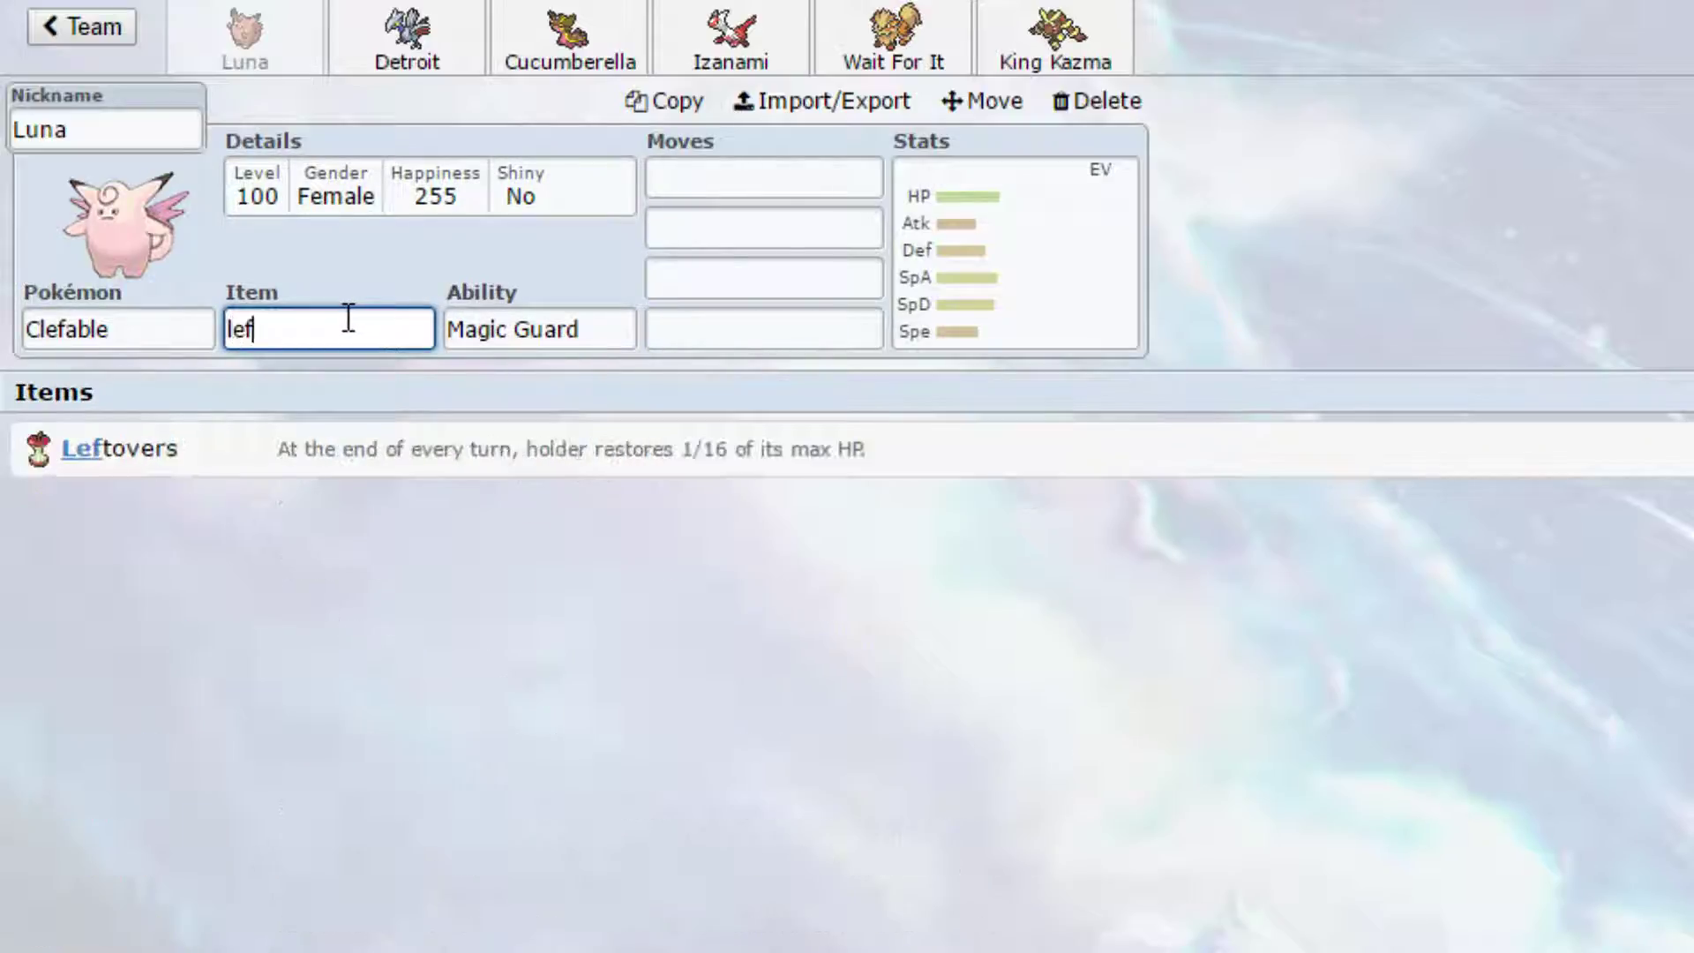
{"action": "type", "text": "t"}
{"action": "left_click", "coordinate": [316, 463]}
Step: Set Clefable's first and second moves to Moonblast and Thunder Wave
{"action": "left_click", "coordinate": [699, 176]}
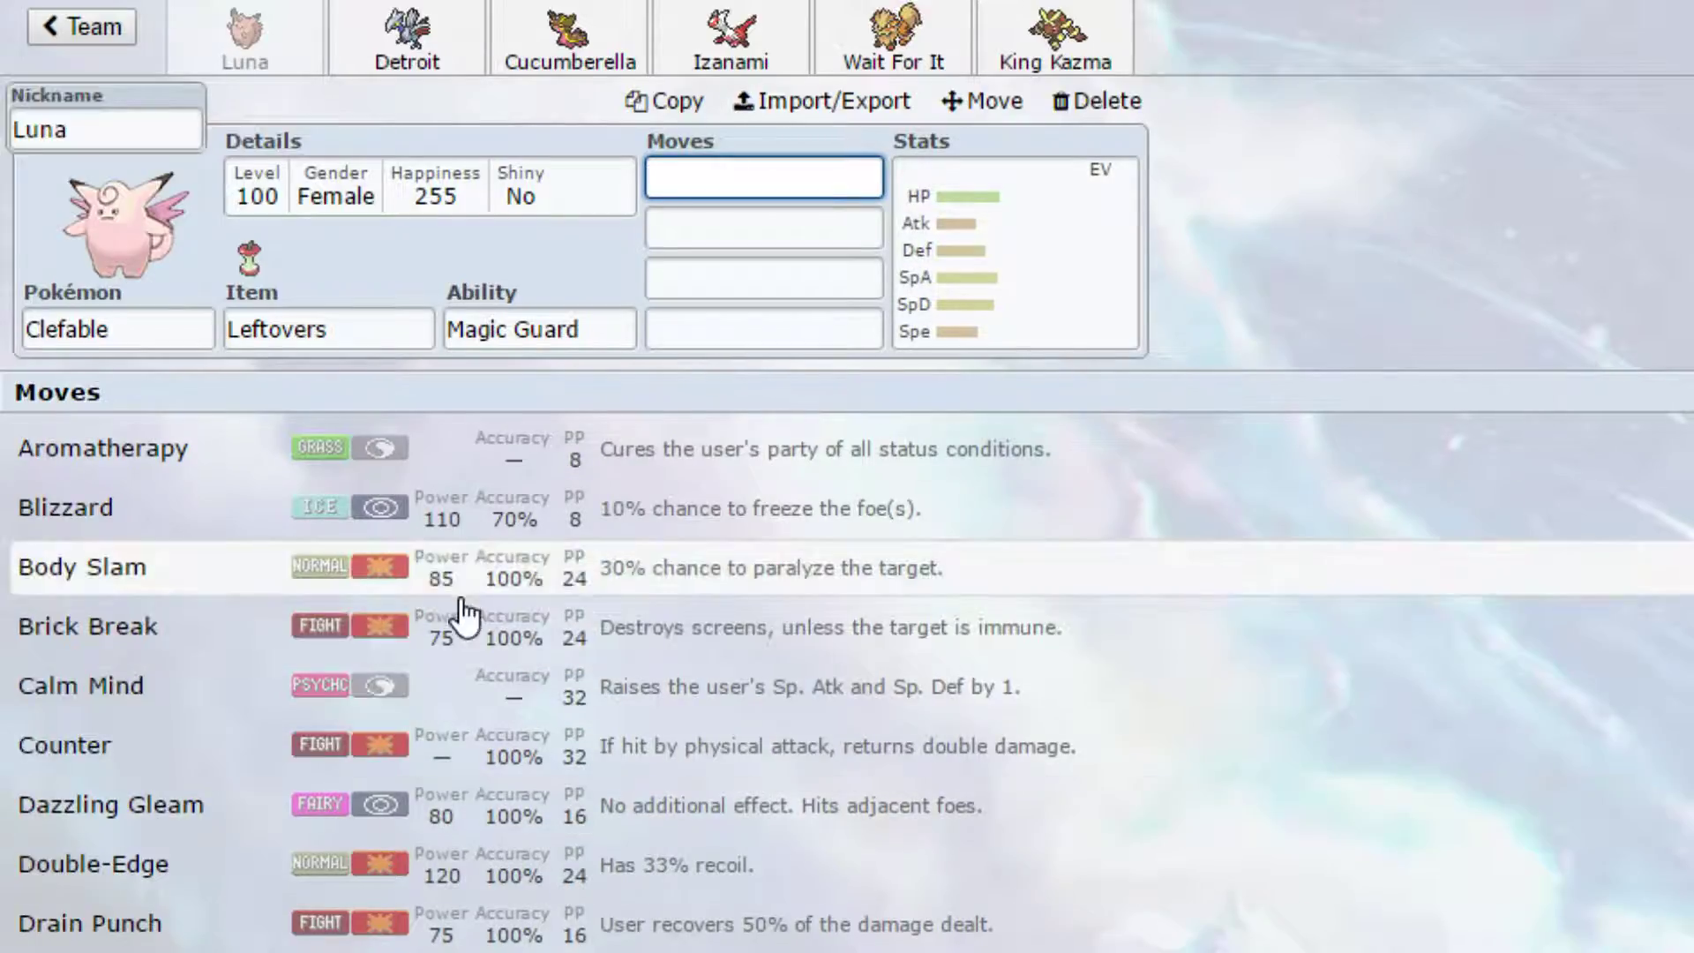
{"action": "scroll", "coordinate": [477, 697], "scroll_direction": "down", "scroll_amount": 6}
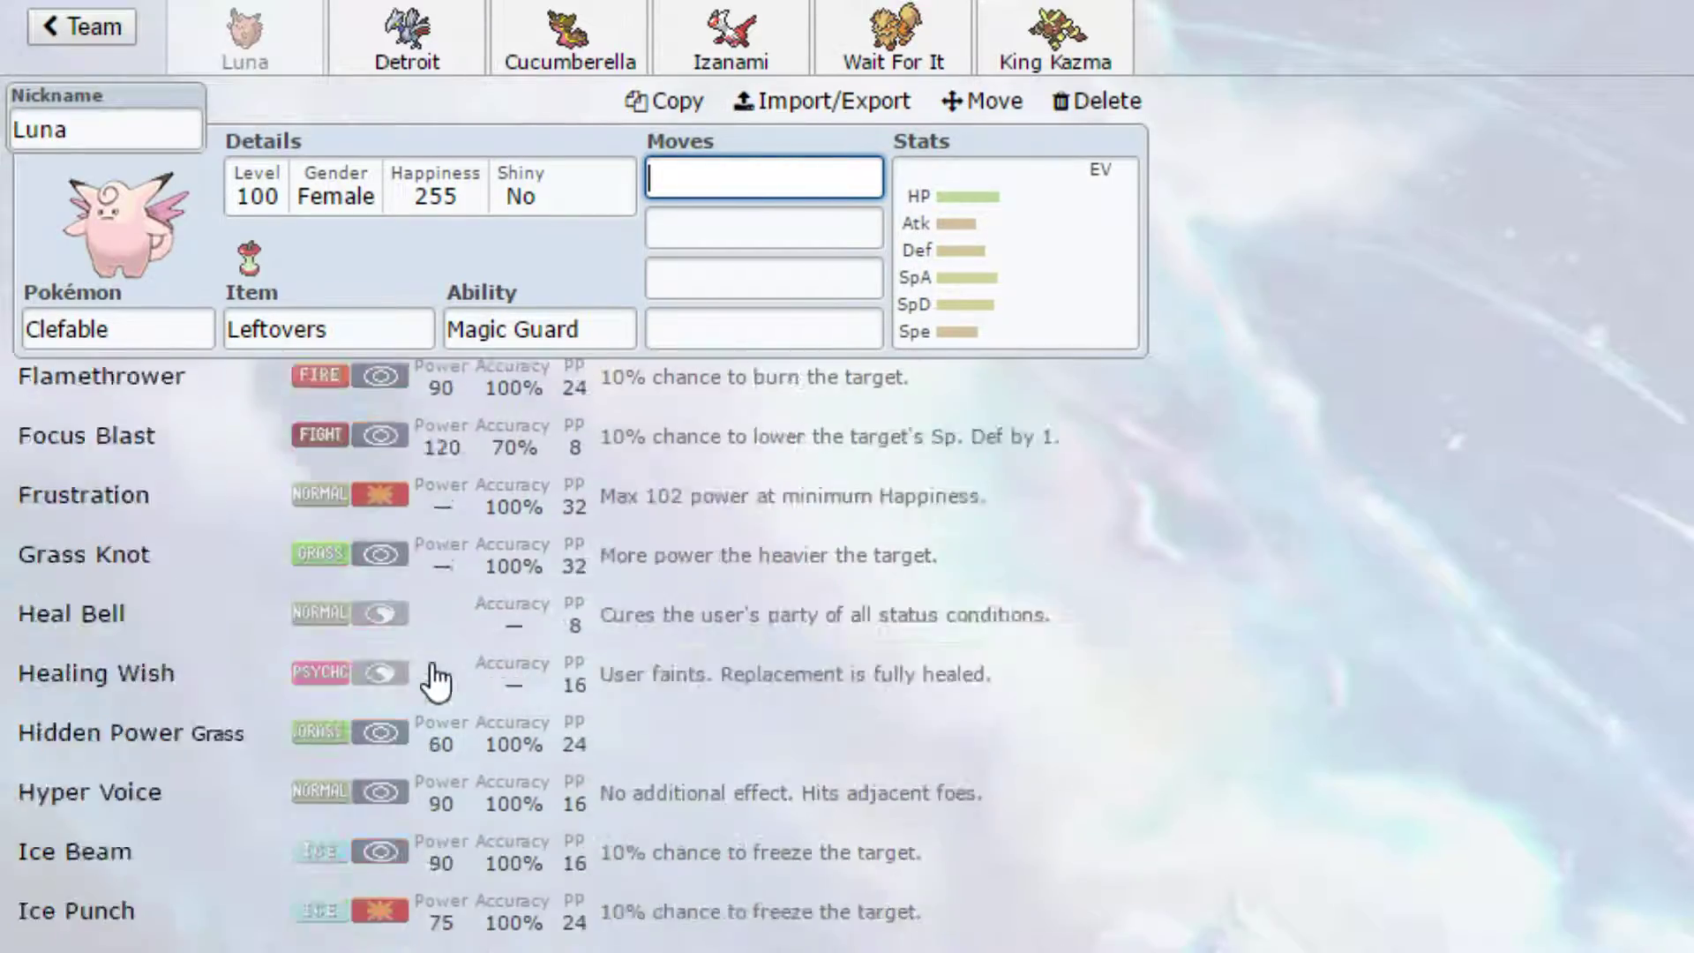
{"action": "scroll", "coordinate": [441, 688], "scroll_direction": "down", "scroll_amount": 5}
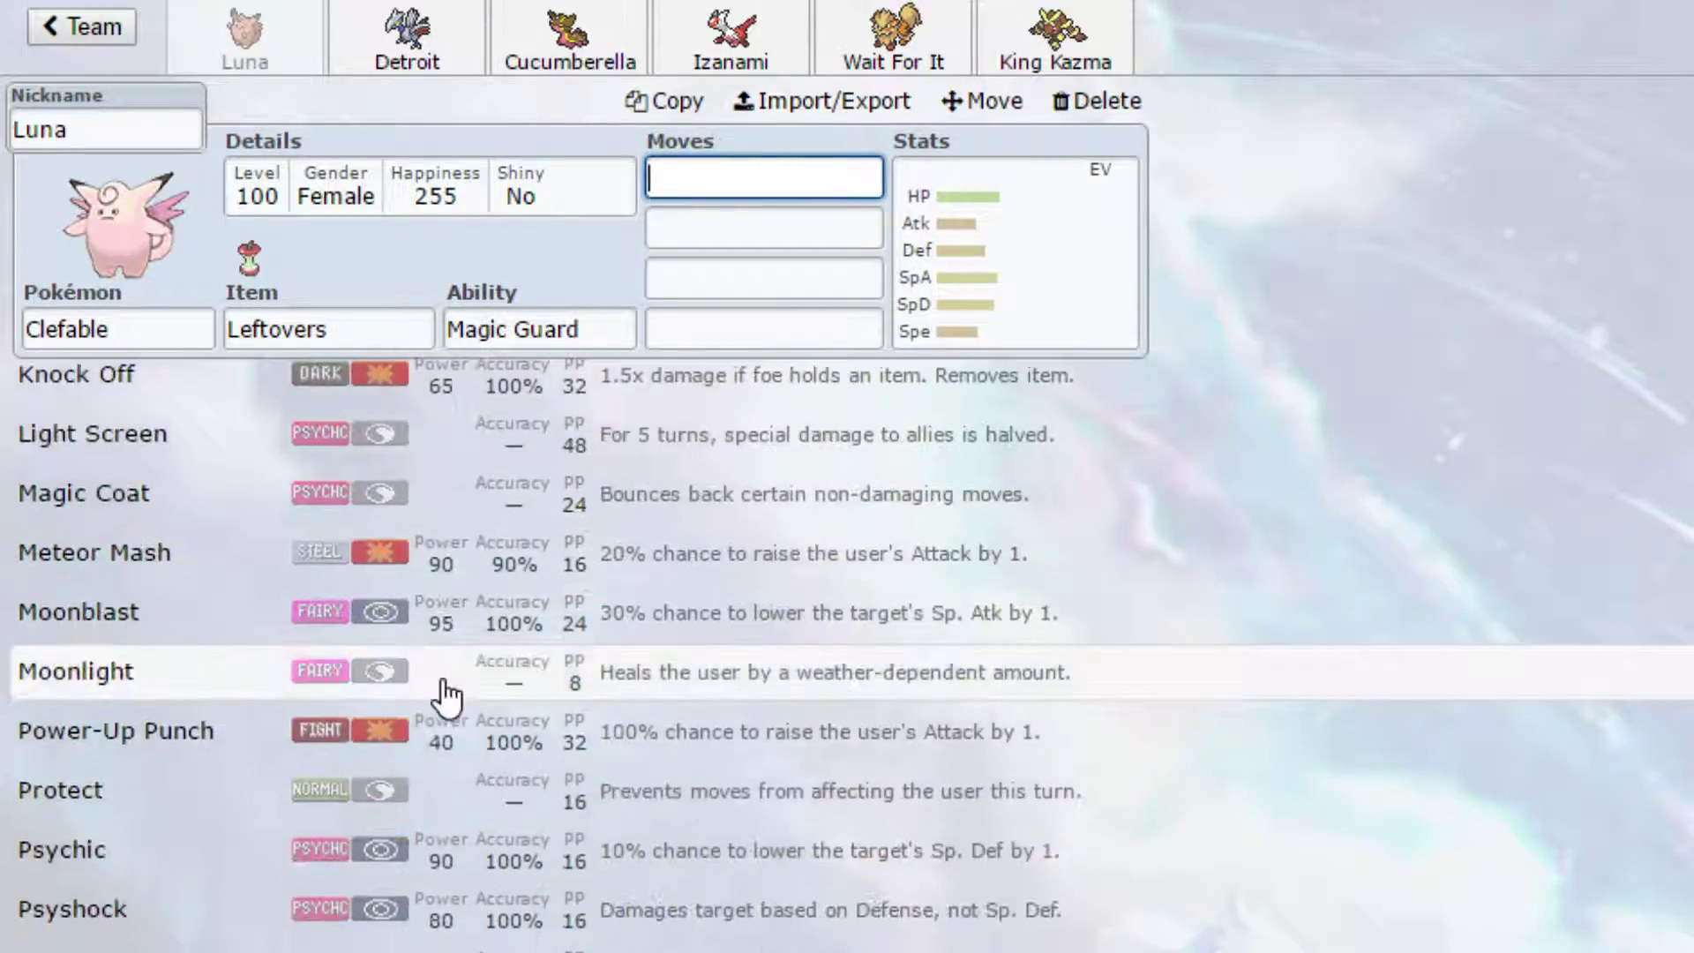
{"action": "left_click", "coordinate": [382, 611]}
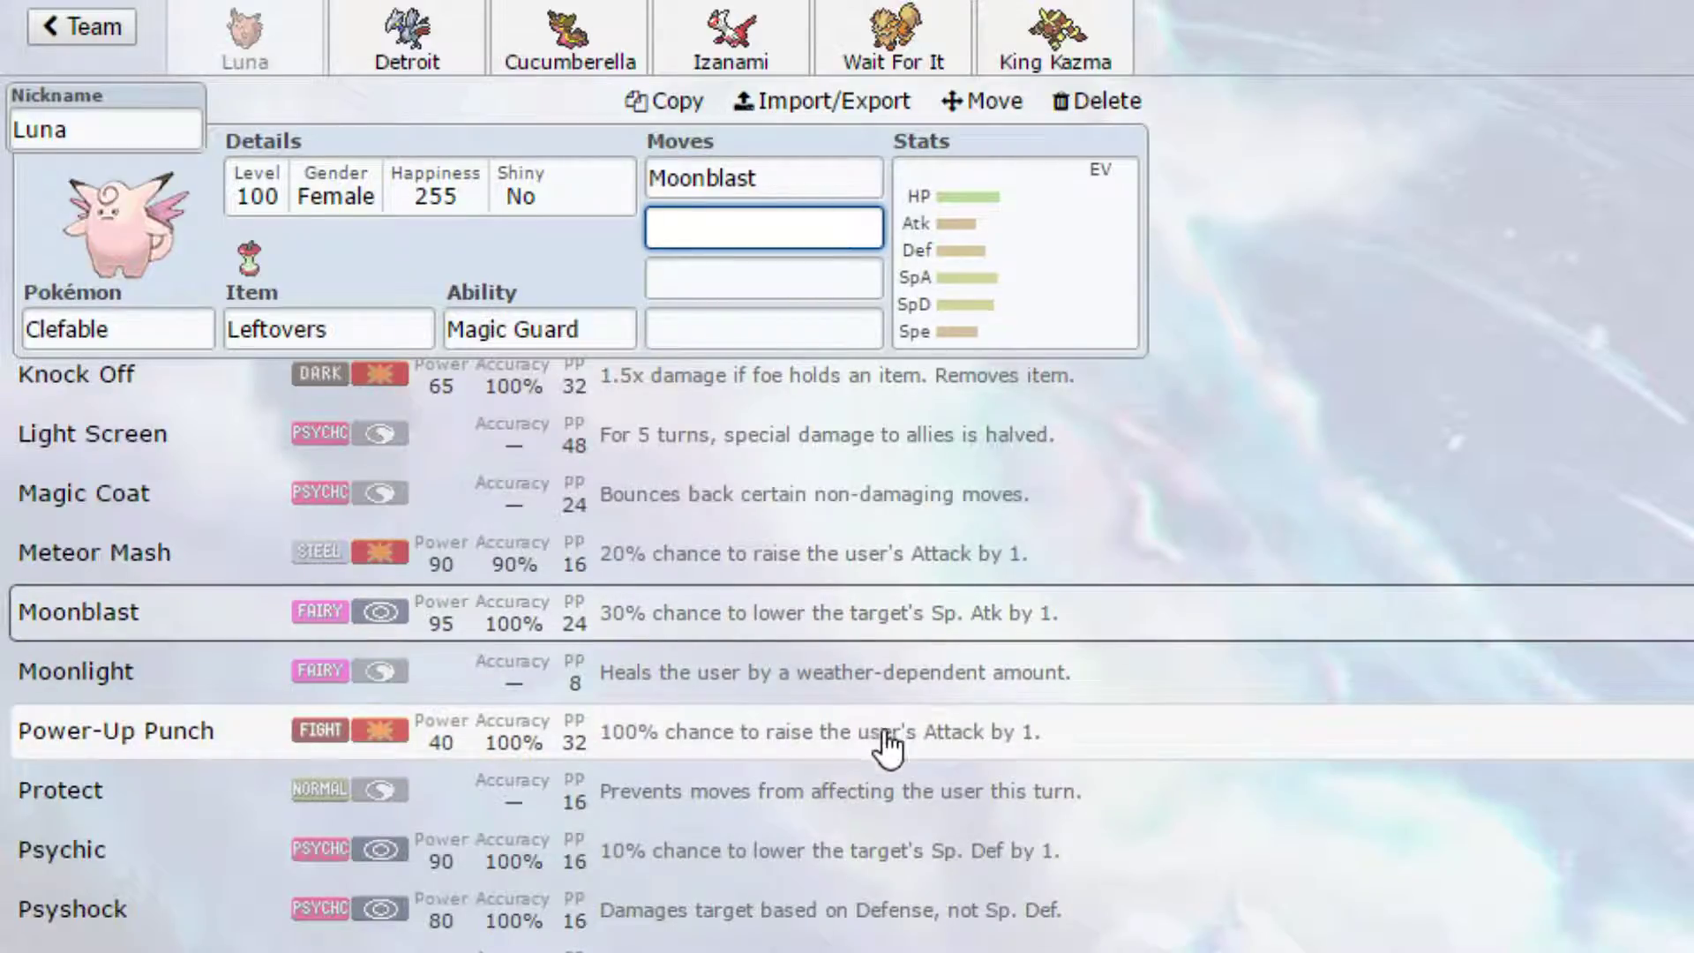
{"action": "scroll", "coordinate": [870, 745], "scroll_direction": "down", "scroll_amount": 3}
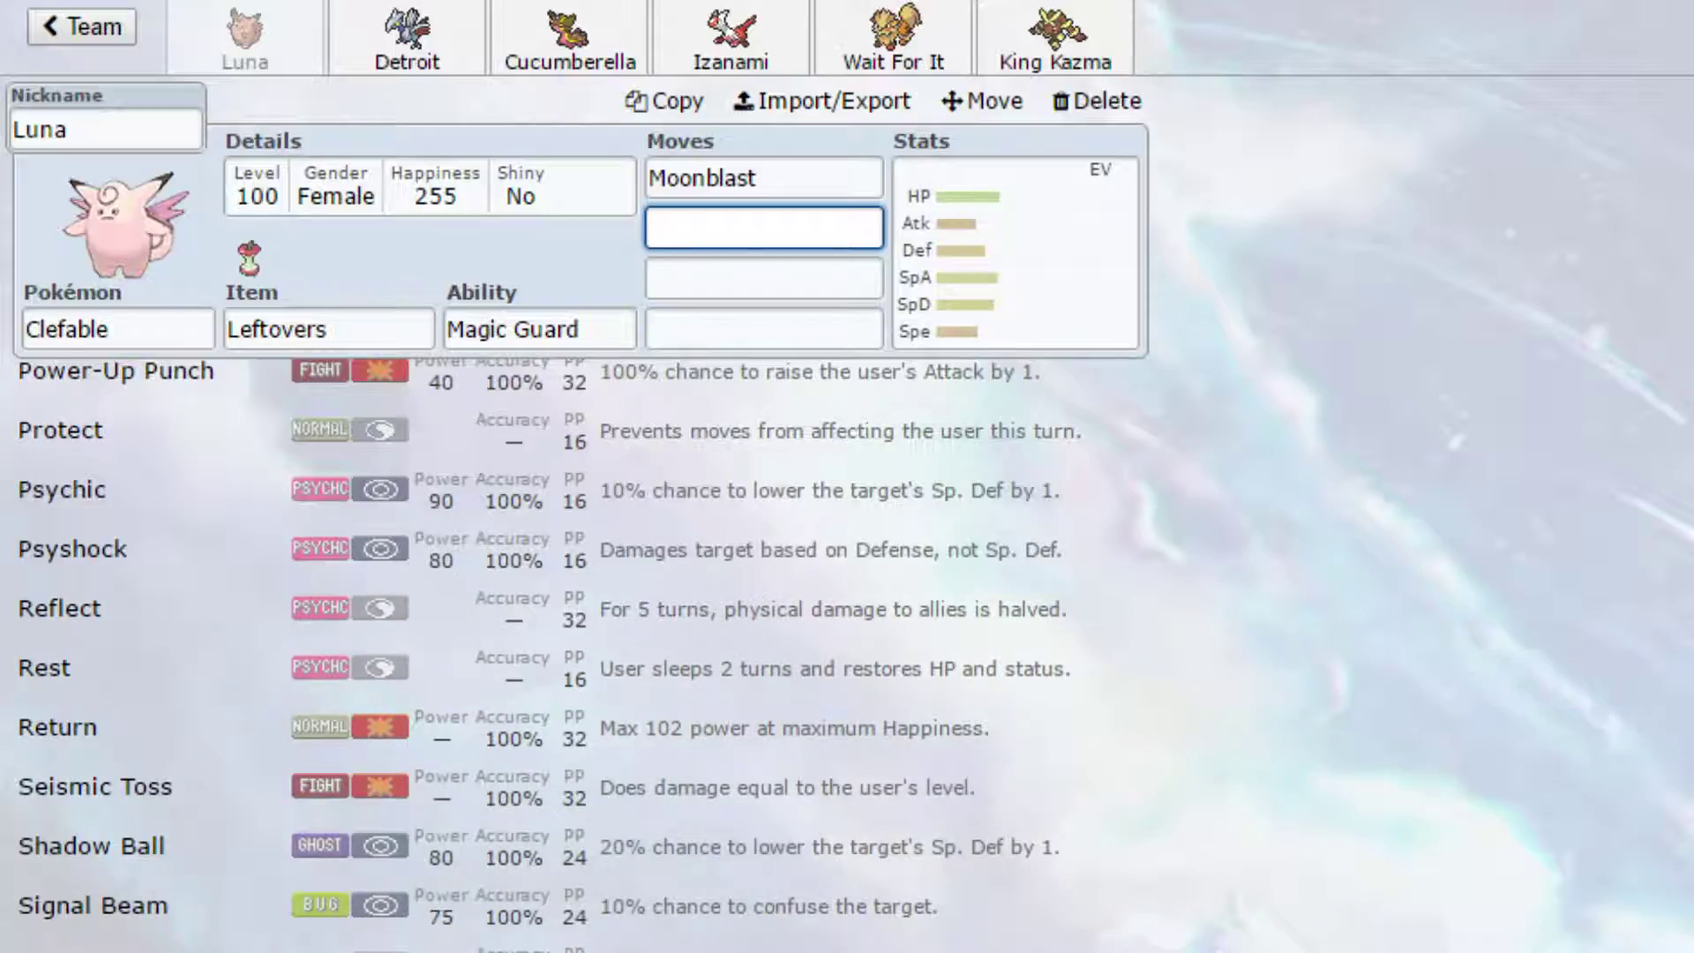
{"action": "type", "text": "Thunder Wave"}
{"action": "key", "text": "Return"}
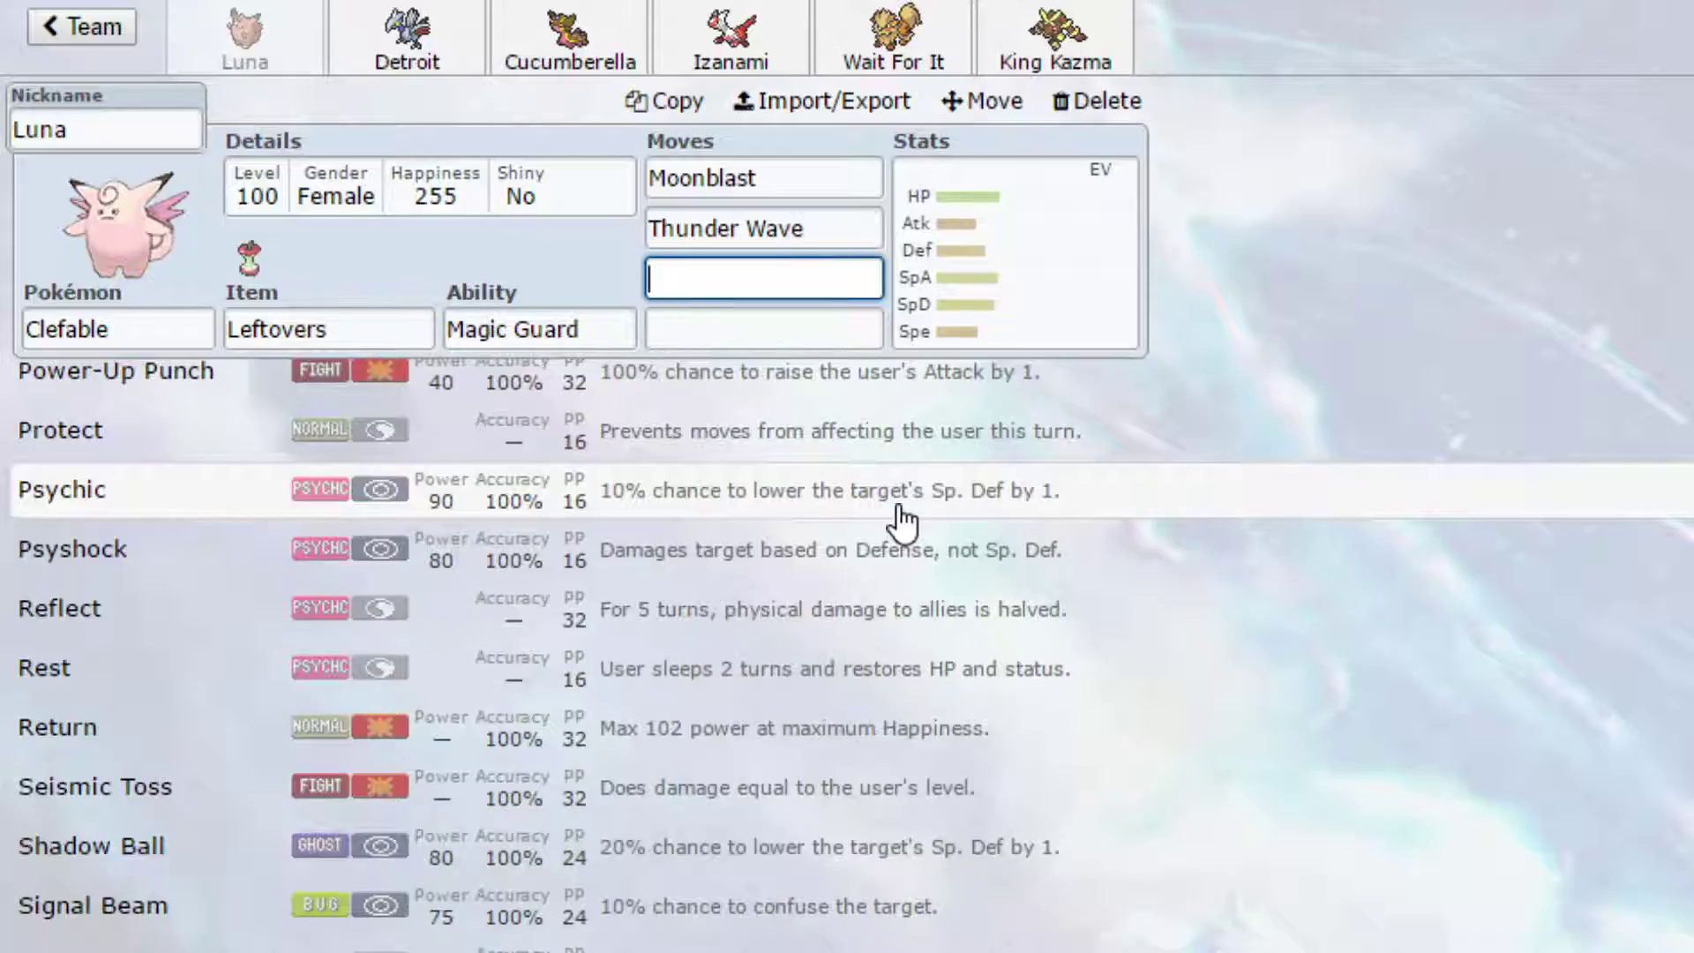
{"action": "scroll", "coordinate": [922, 542], "scroll_direction": "down", "scroll_amount": 2}
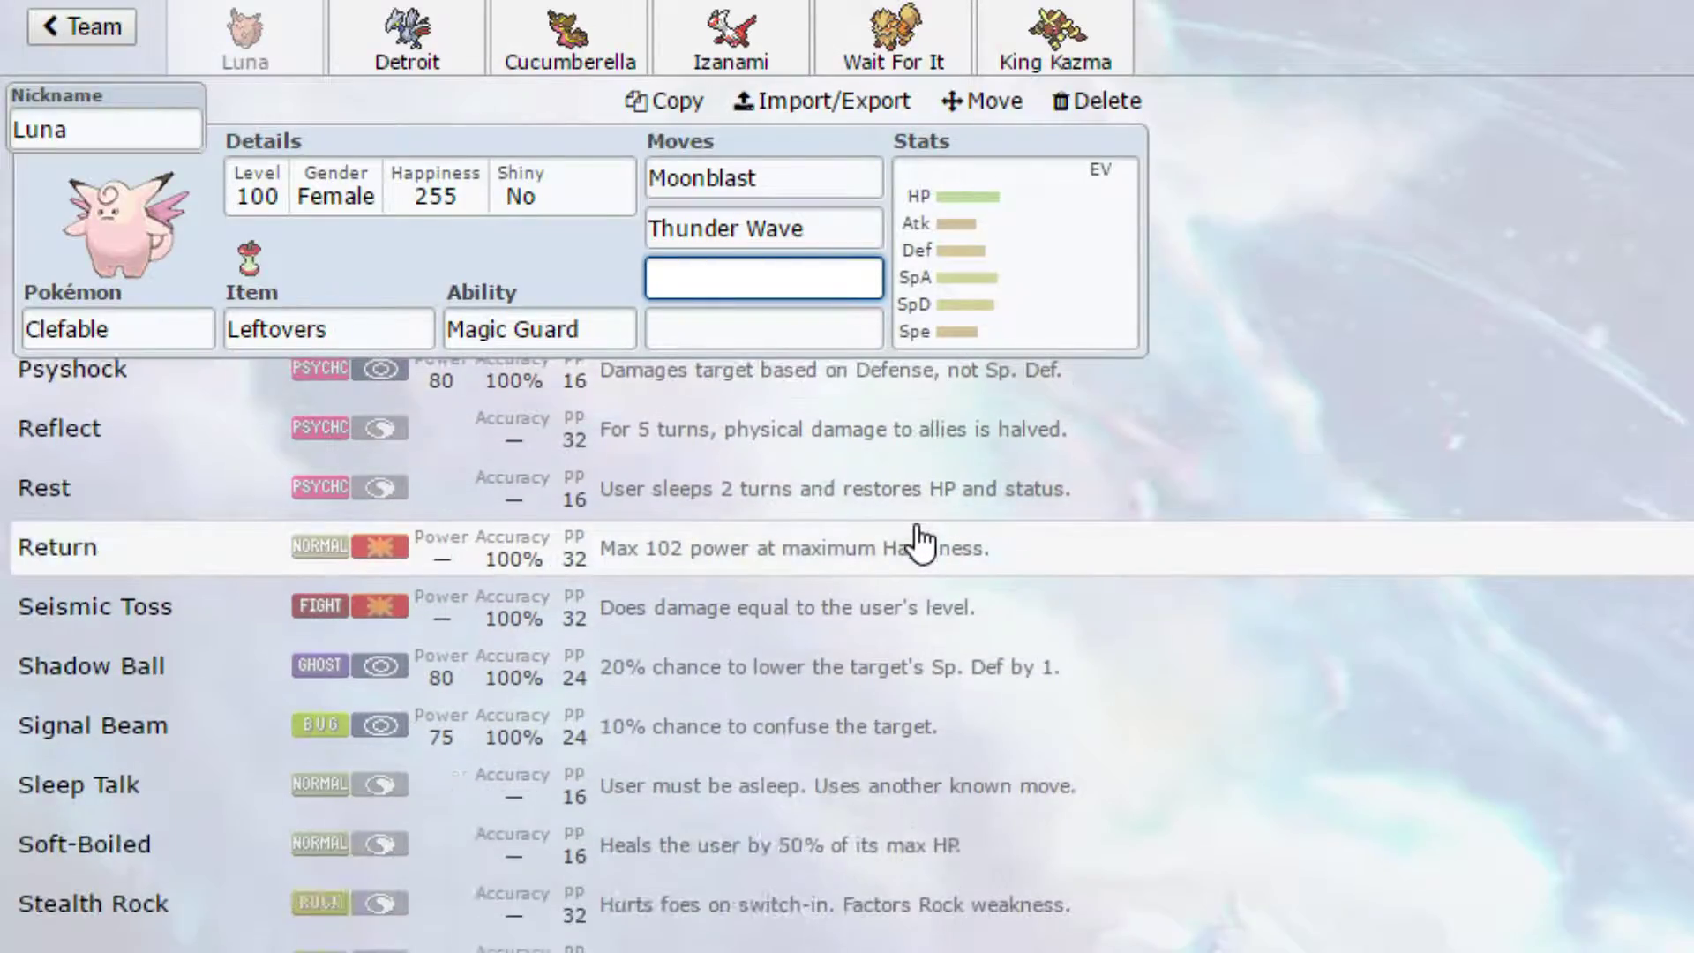
{"action": "scroll", "coordinate": [919, 540], "scroll_direction": "down", "scroll_amount": 4}
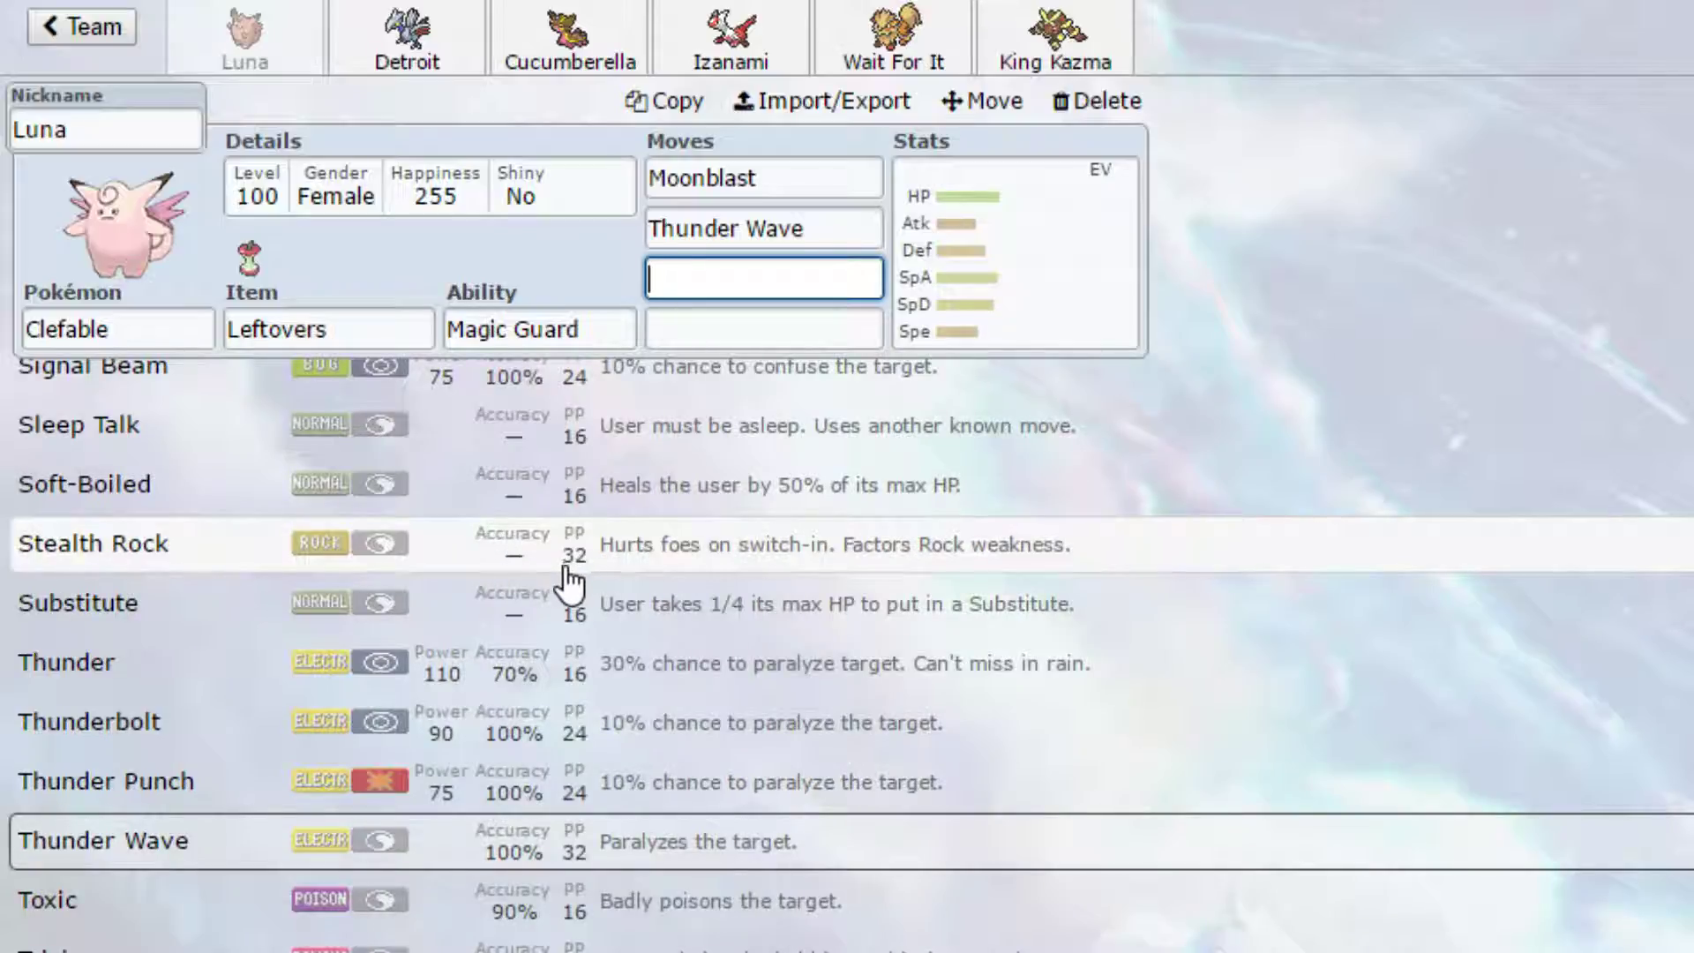
{"action": "scroll", "coordinate": [681, 574], "scroll_direction": "up", "scroll_amount": 5}
{"action": "scroll", "coordinate": [681, 574], "scroll_direction": "up", "scroll_amount": 7}
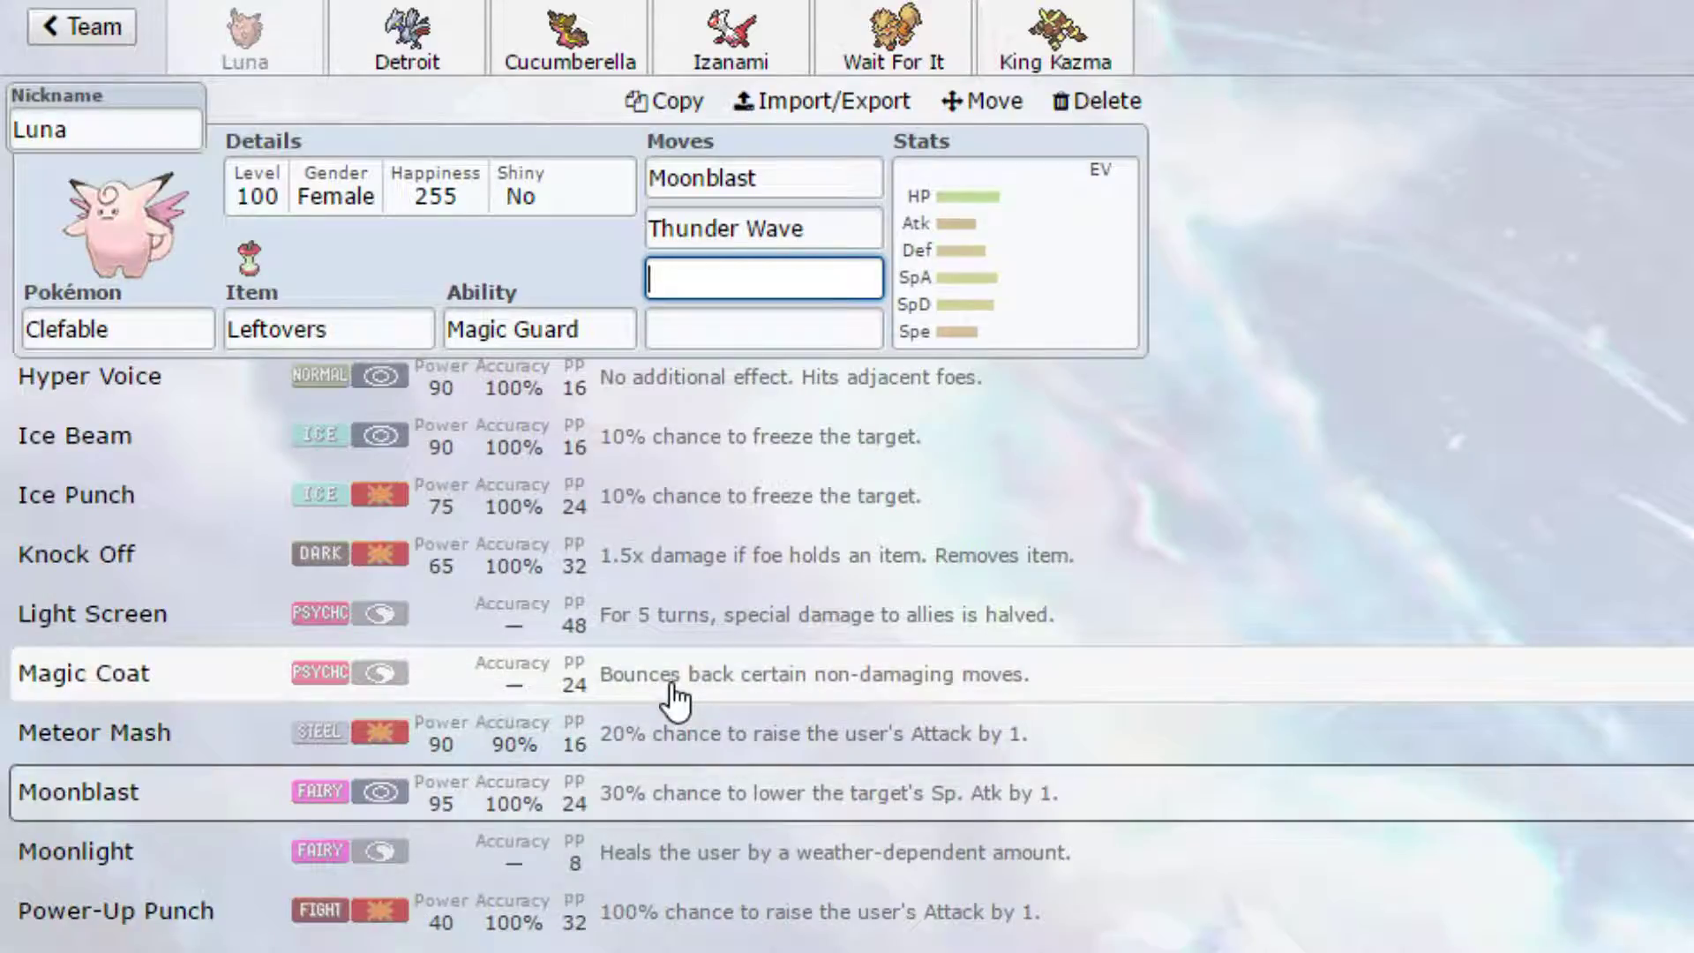
Step: Set Clefable's EVs to 252 HP, 252 Defense and 4 Speed with a Bold nature (+Def, -Atk)
{"action": "left_click", "coordinate": [971, 303]}
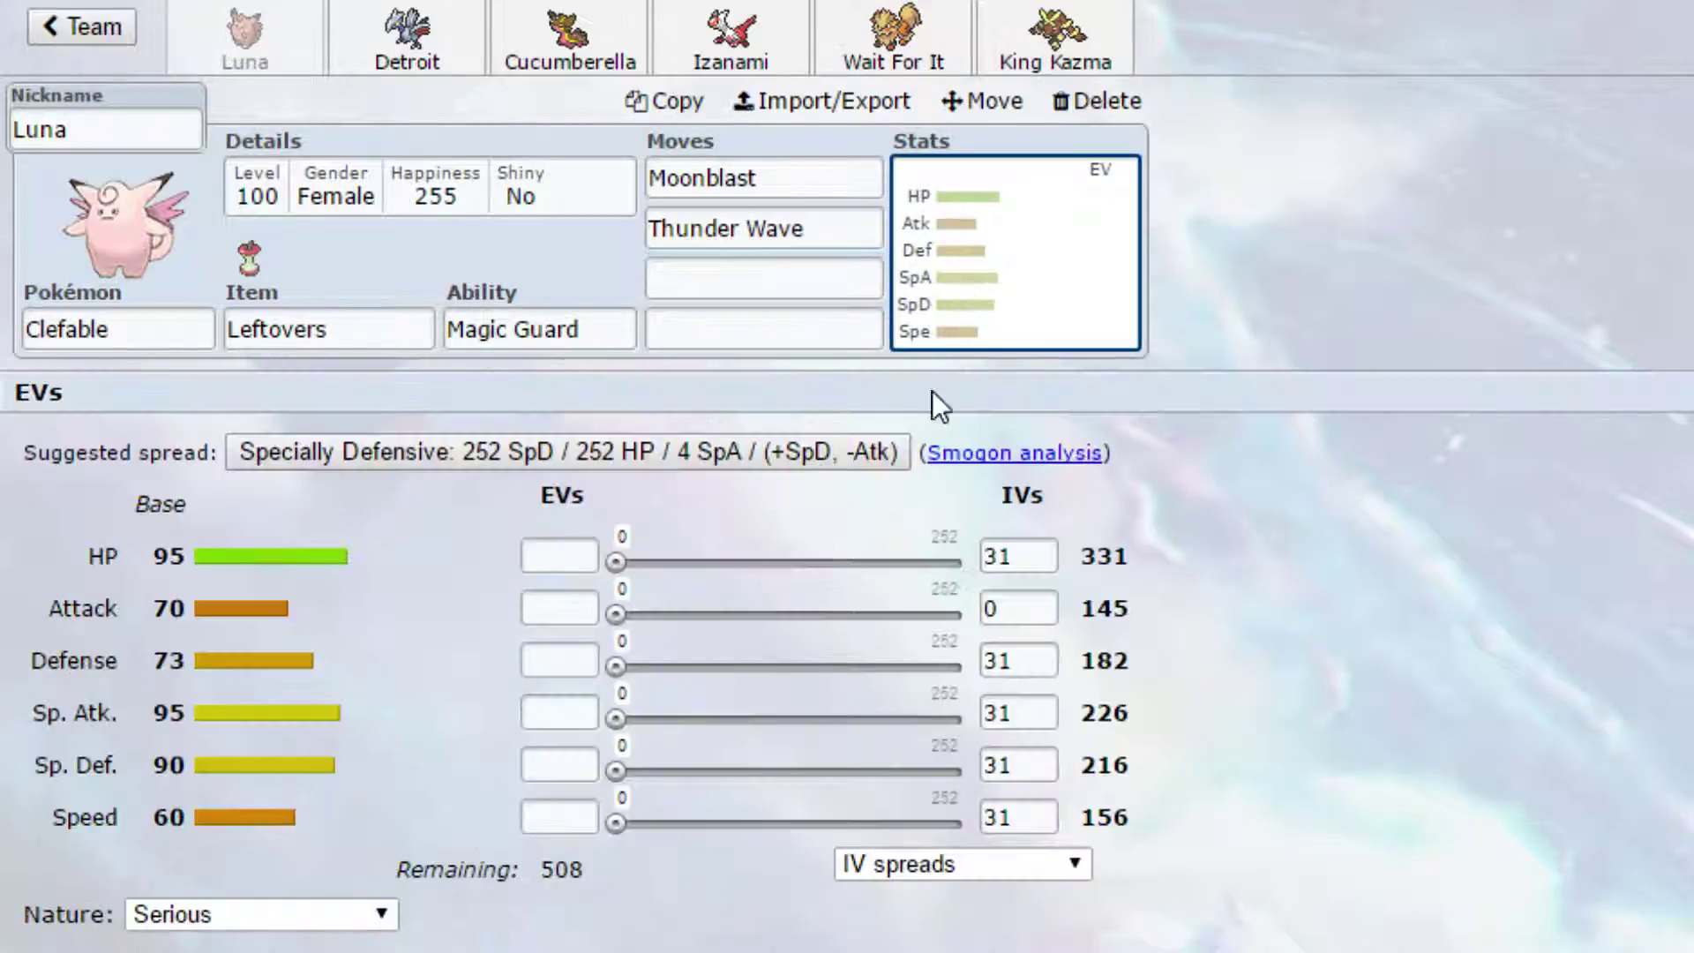
{"action": "left_click_drag", "start_coordinate": [618, 561], "coordinate": [1469, 583]}
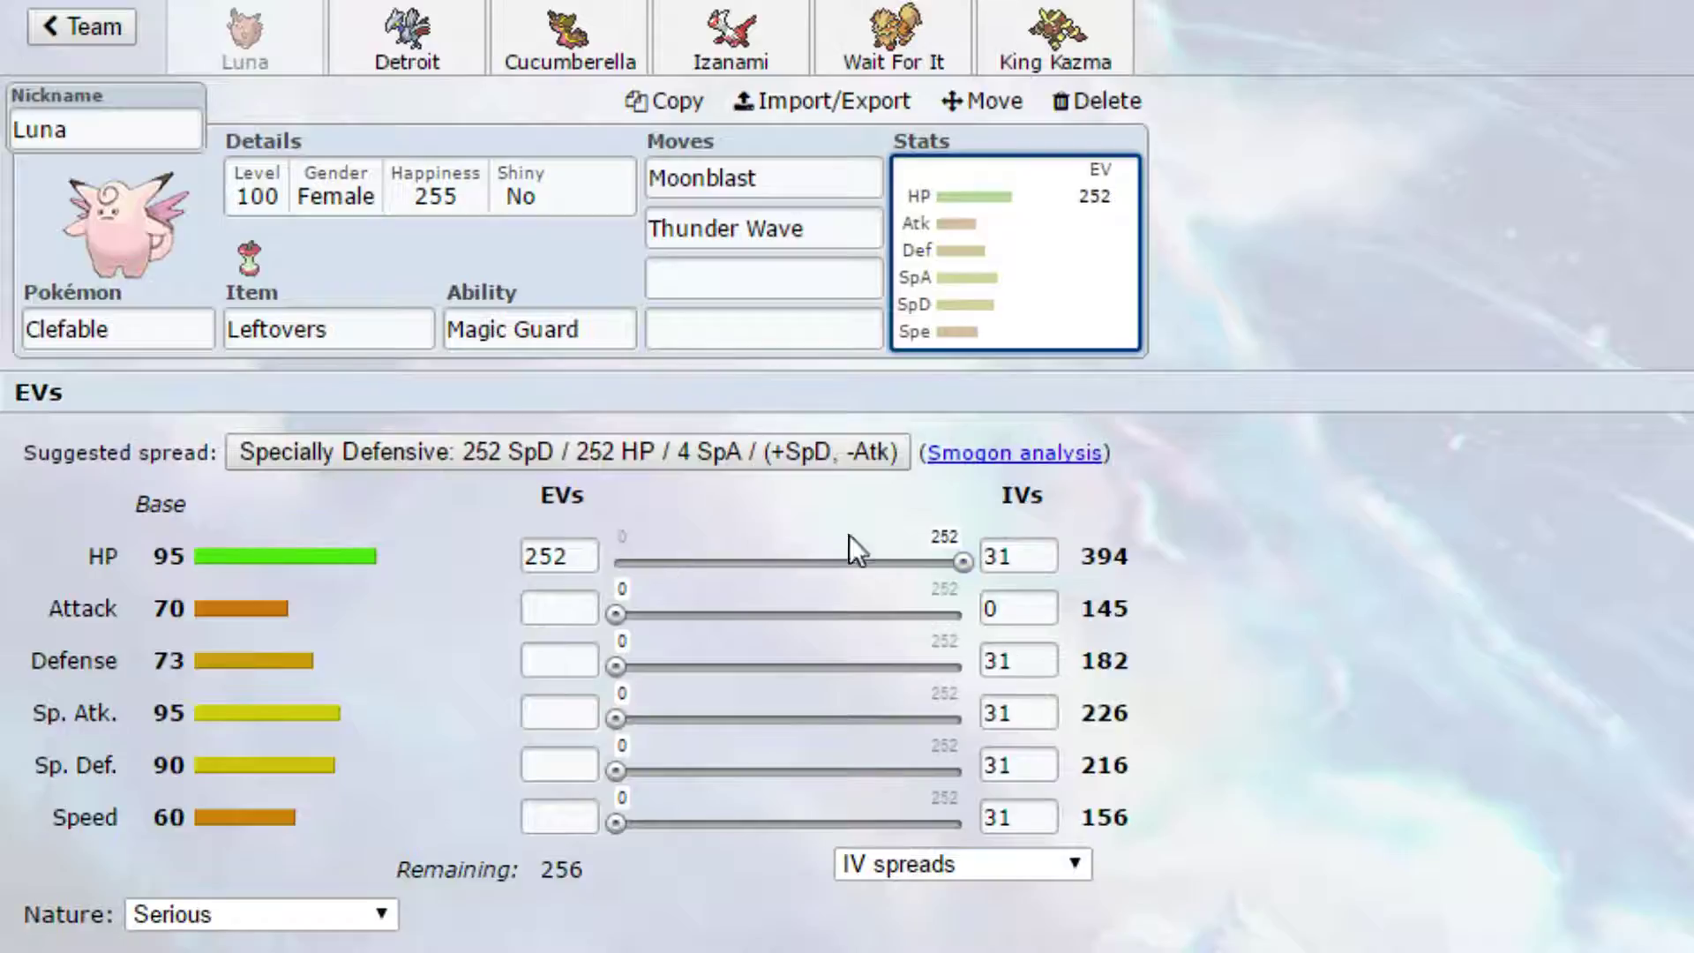
{"action": "left_click_drag", "start_coordinate": [617, 667], "coordinate": [1391, 733]}
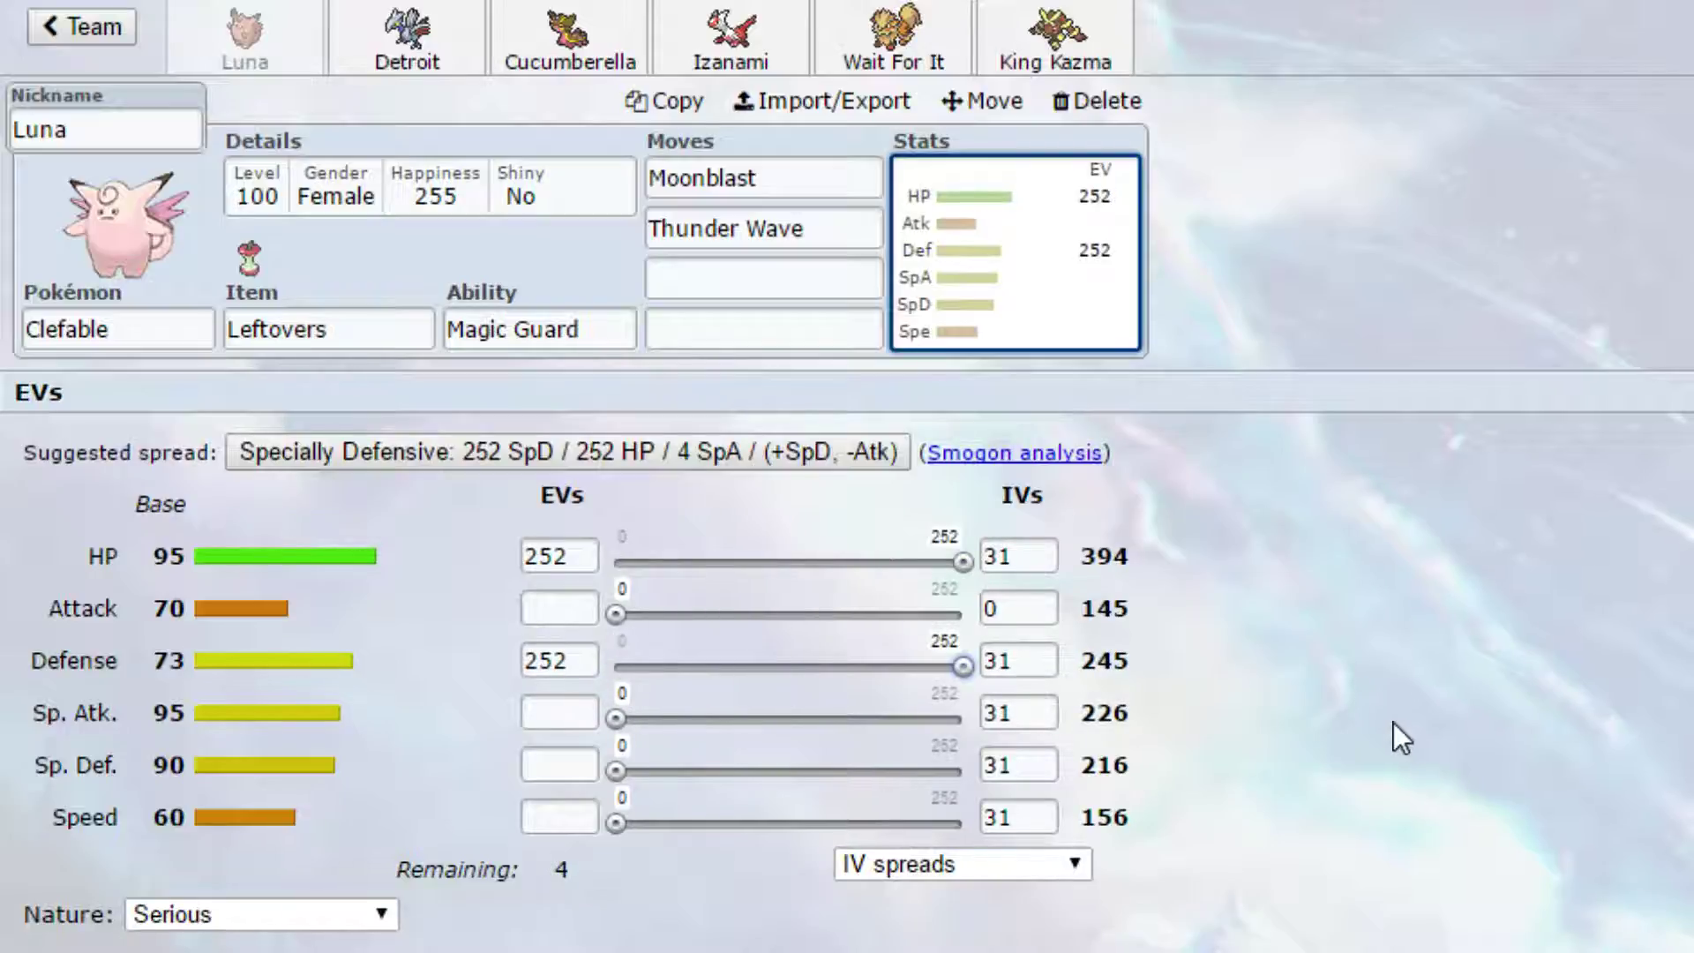
{"action": "left_click", "coordinate": [579, 660]}
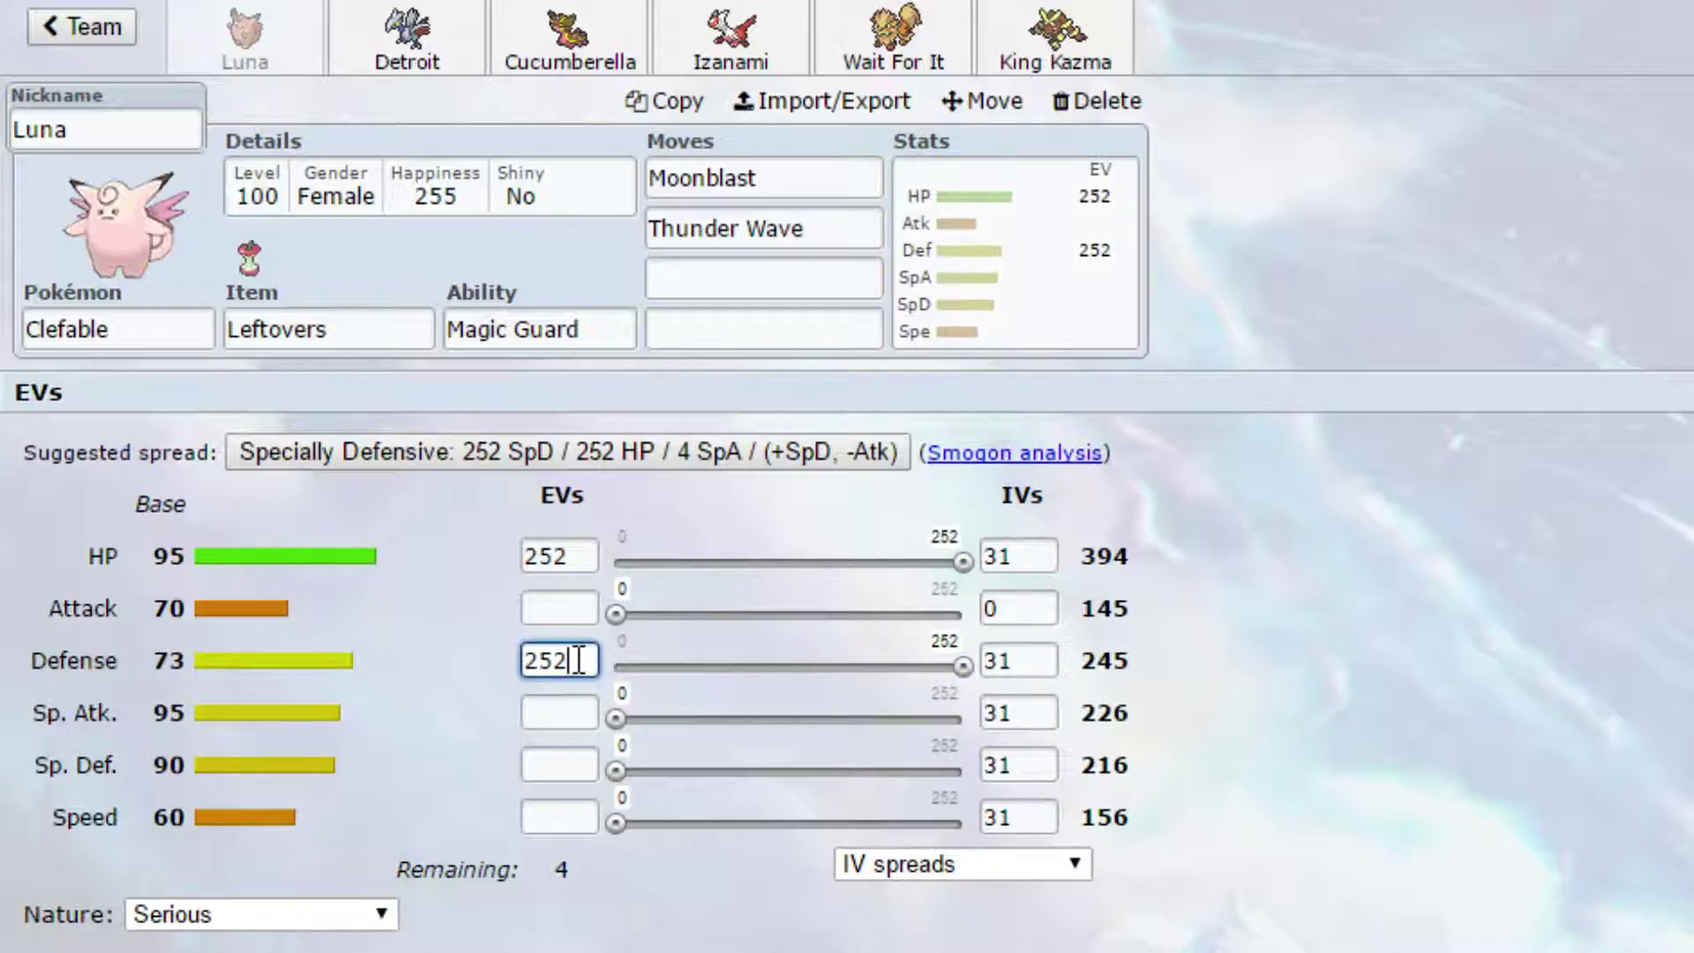
{"action": "type", "text": "+"}
{"action": "left_click", "coordinate": [559, 608]}
{"action": "type", "text": "-"}
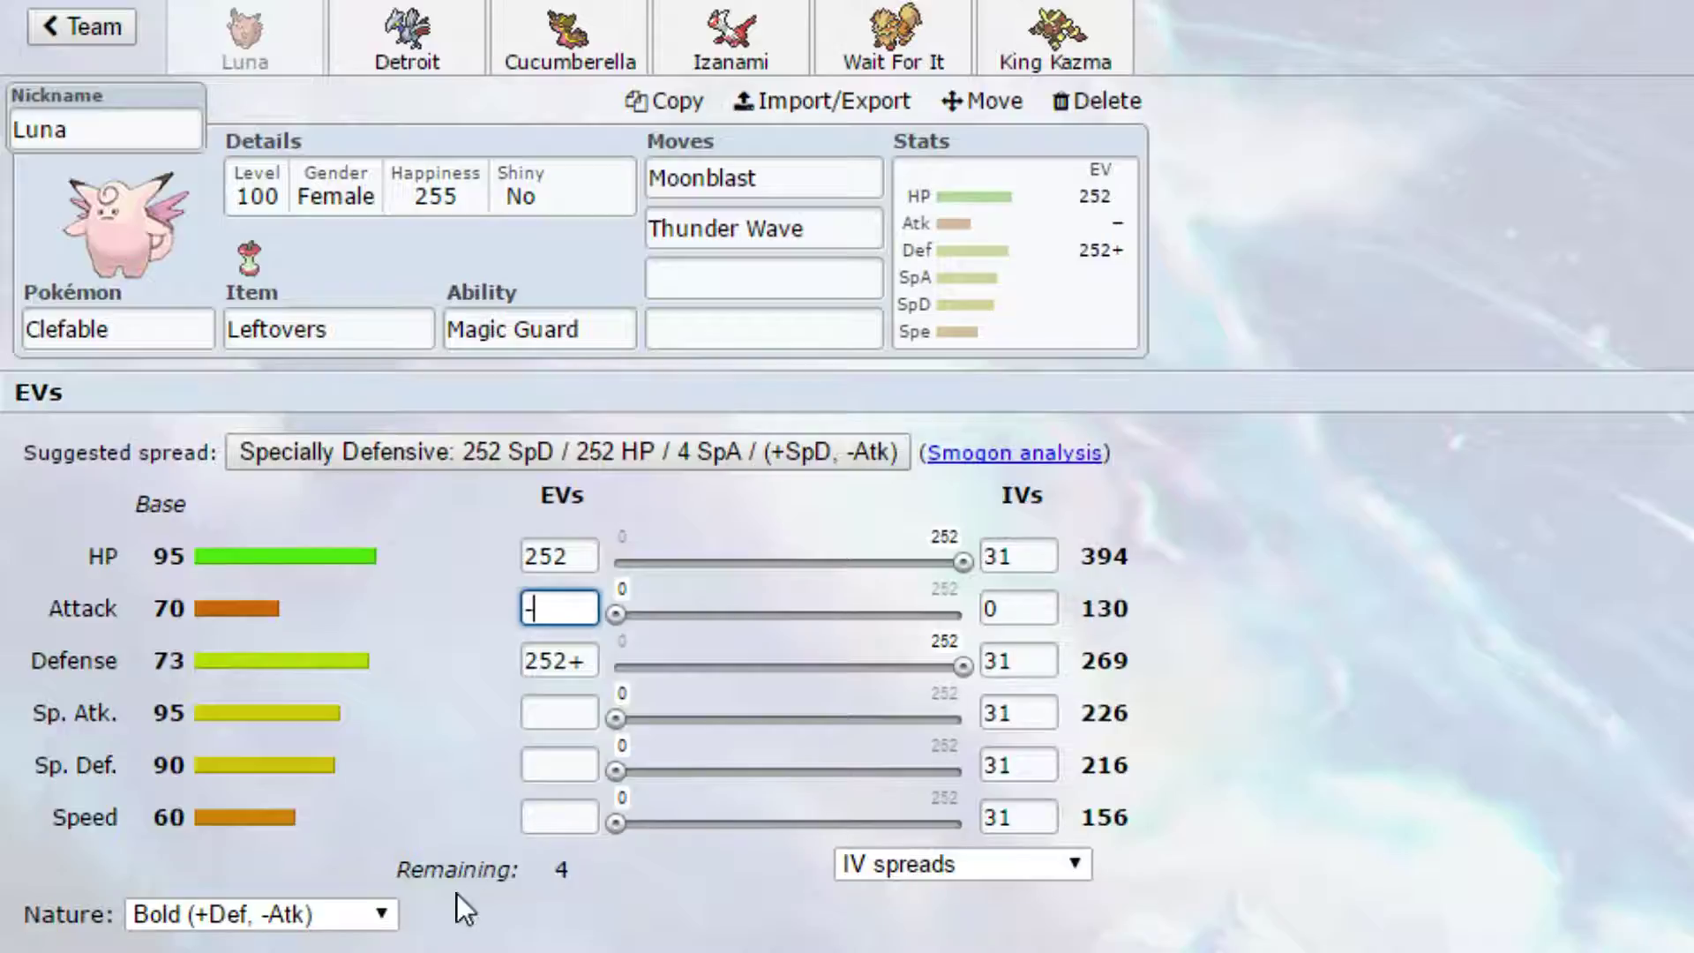
{"action": "left_click_drag", "start_coordinate": [615, 822], "coordinate": [707, 800]}
Step: Set Clefable's third and fourth moves to Calm Mind and Fire Blast
{"action": "left_click", "coordinate": [692, 276]}
{"action": "type", "text": "ca"}
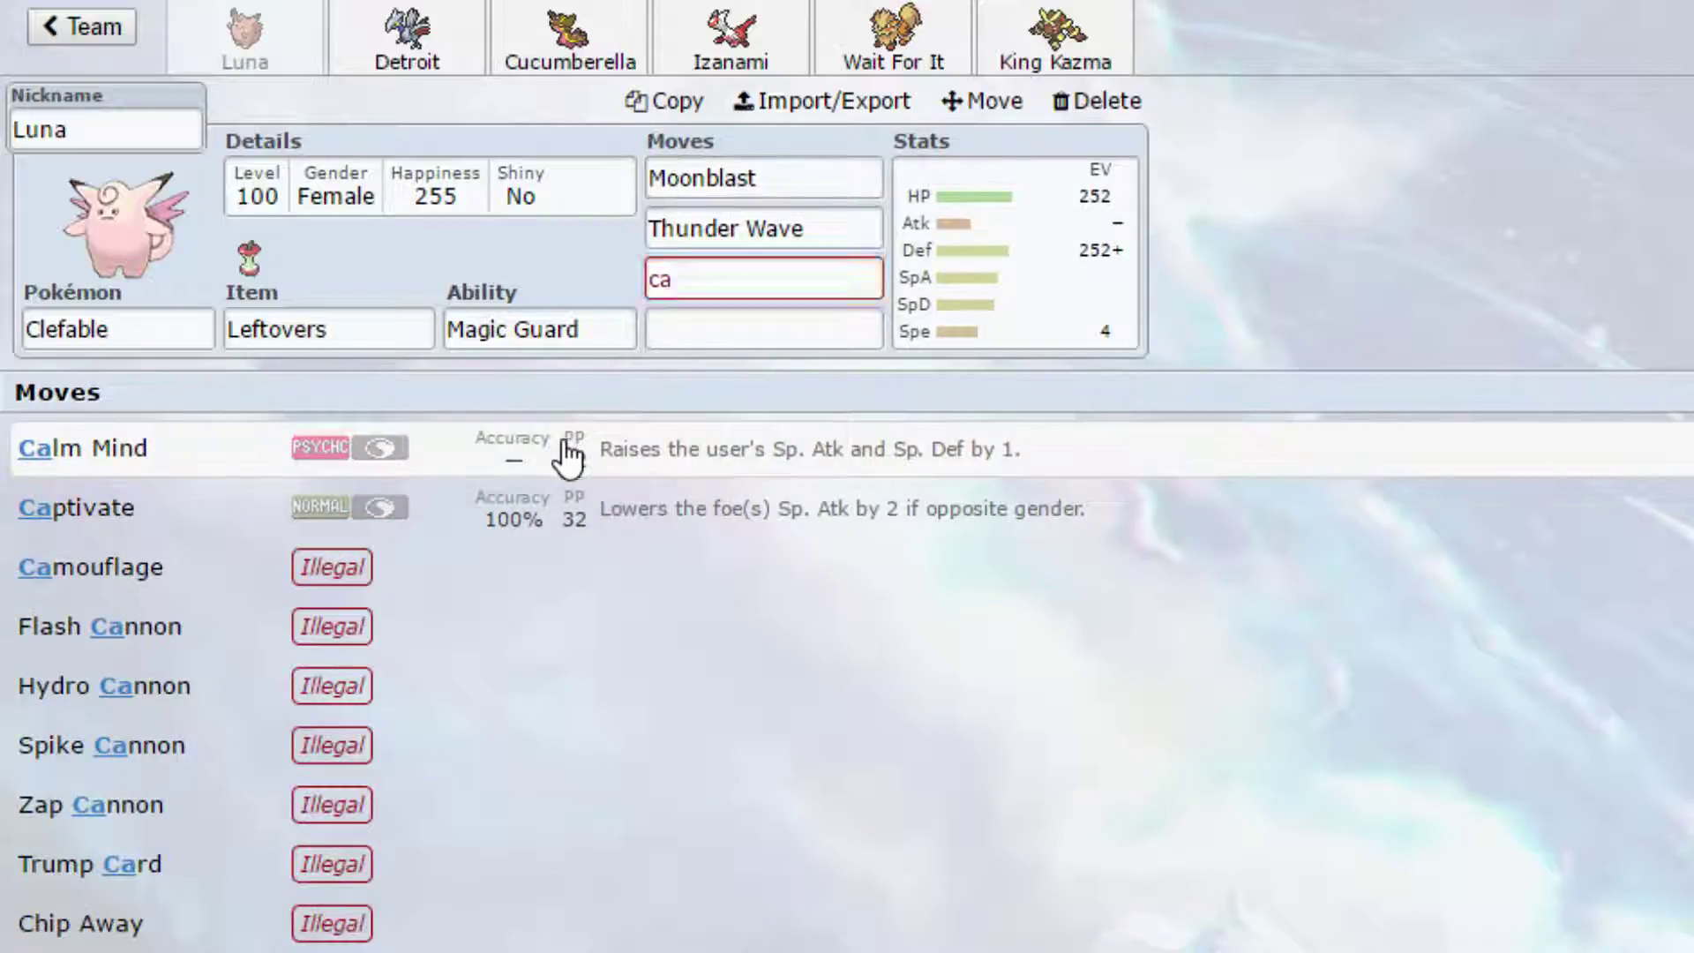
{"action": "left_click", "coordinate": [567, 448]}
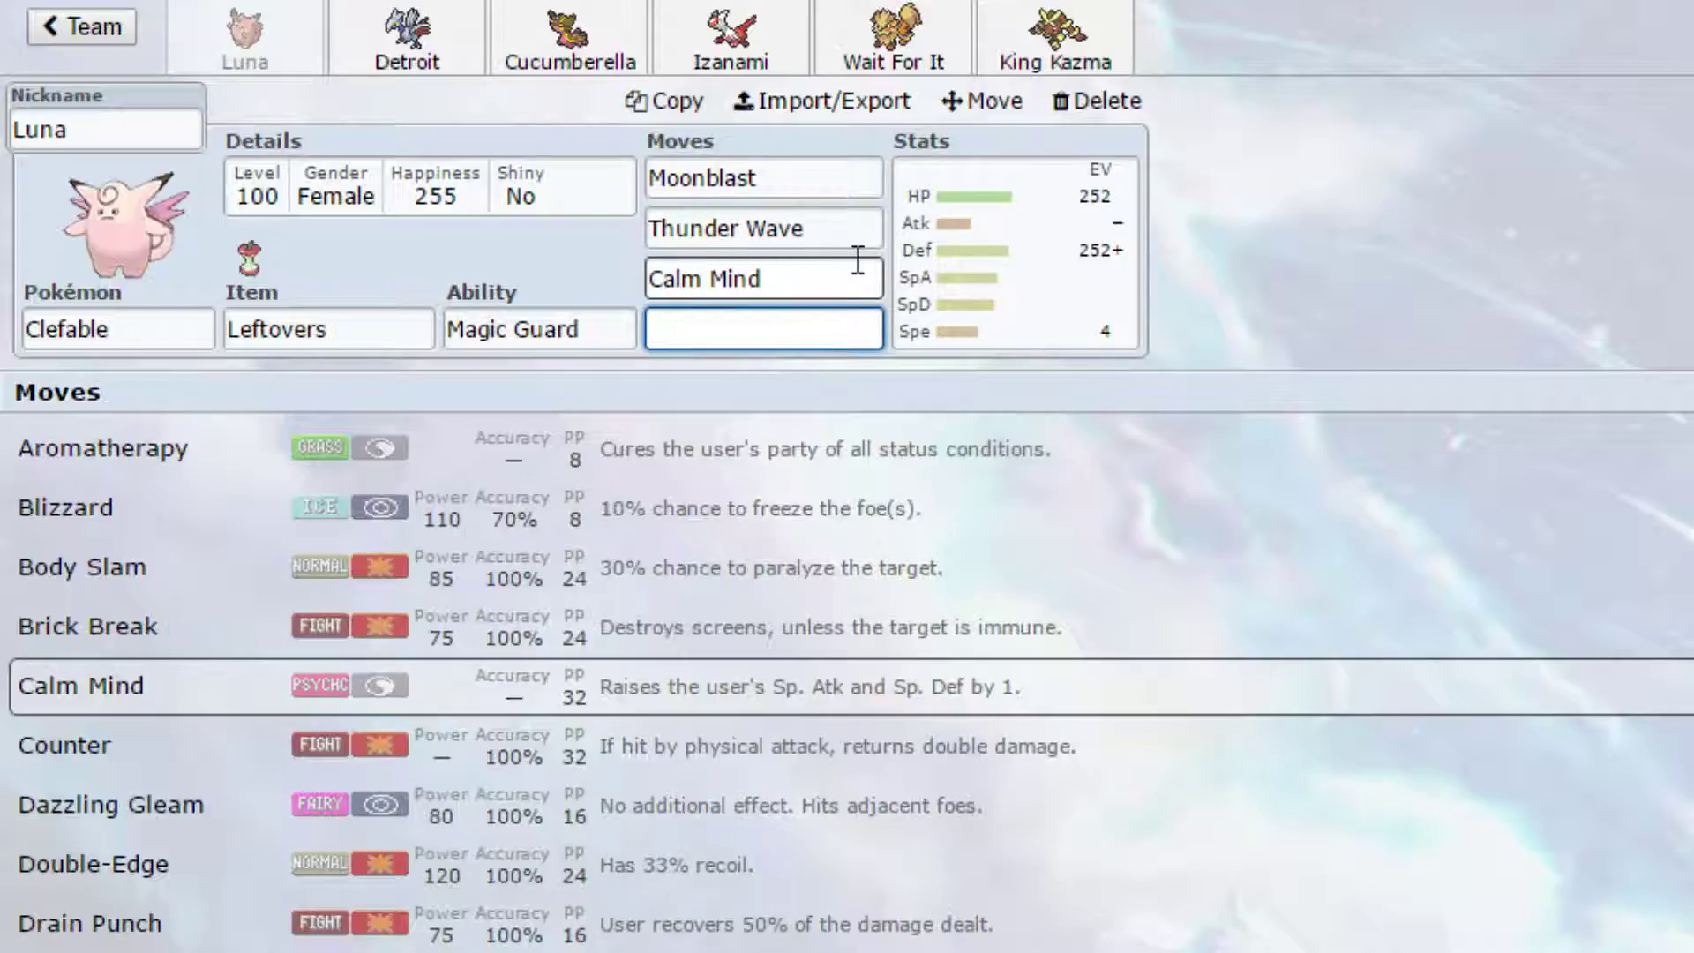
{"action": "scroll", "coordinate": [938, 794], "scroll_direction": "down", "scroll_amount": 4}
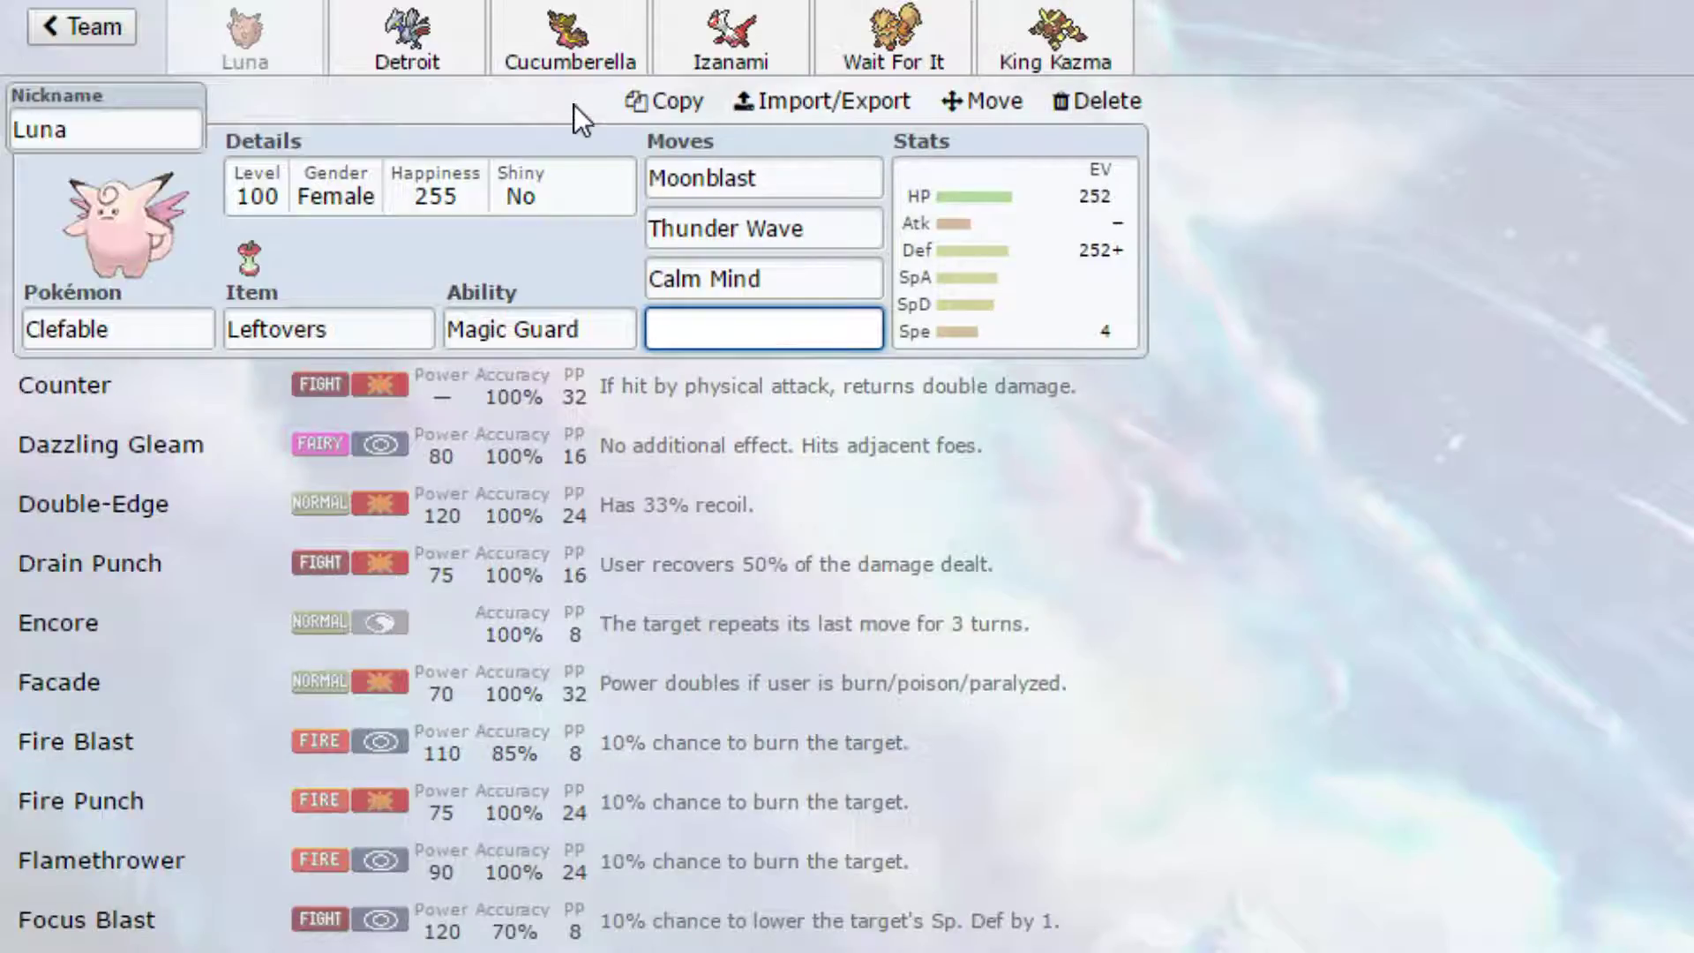
{"action": "left_click", "coordinate": [537, 60]}
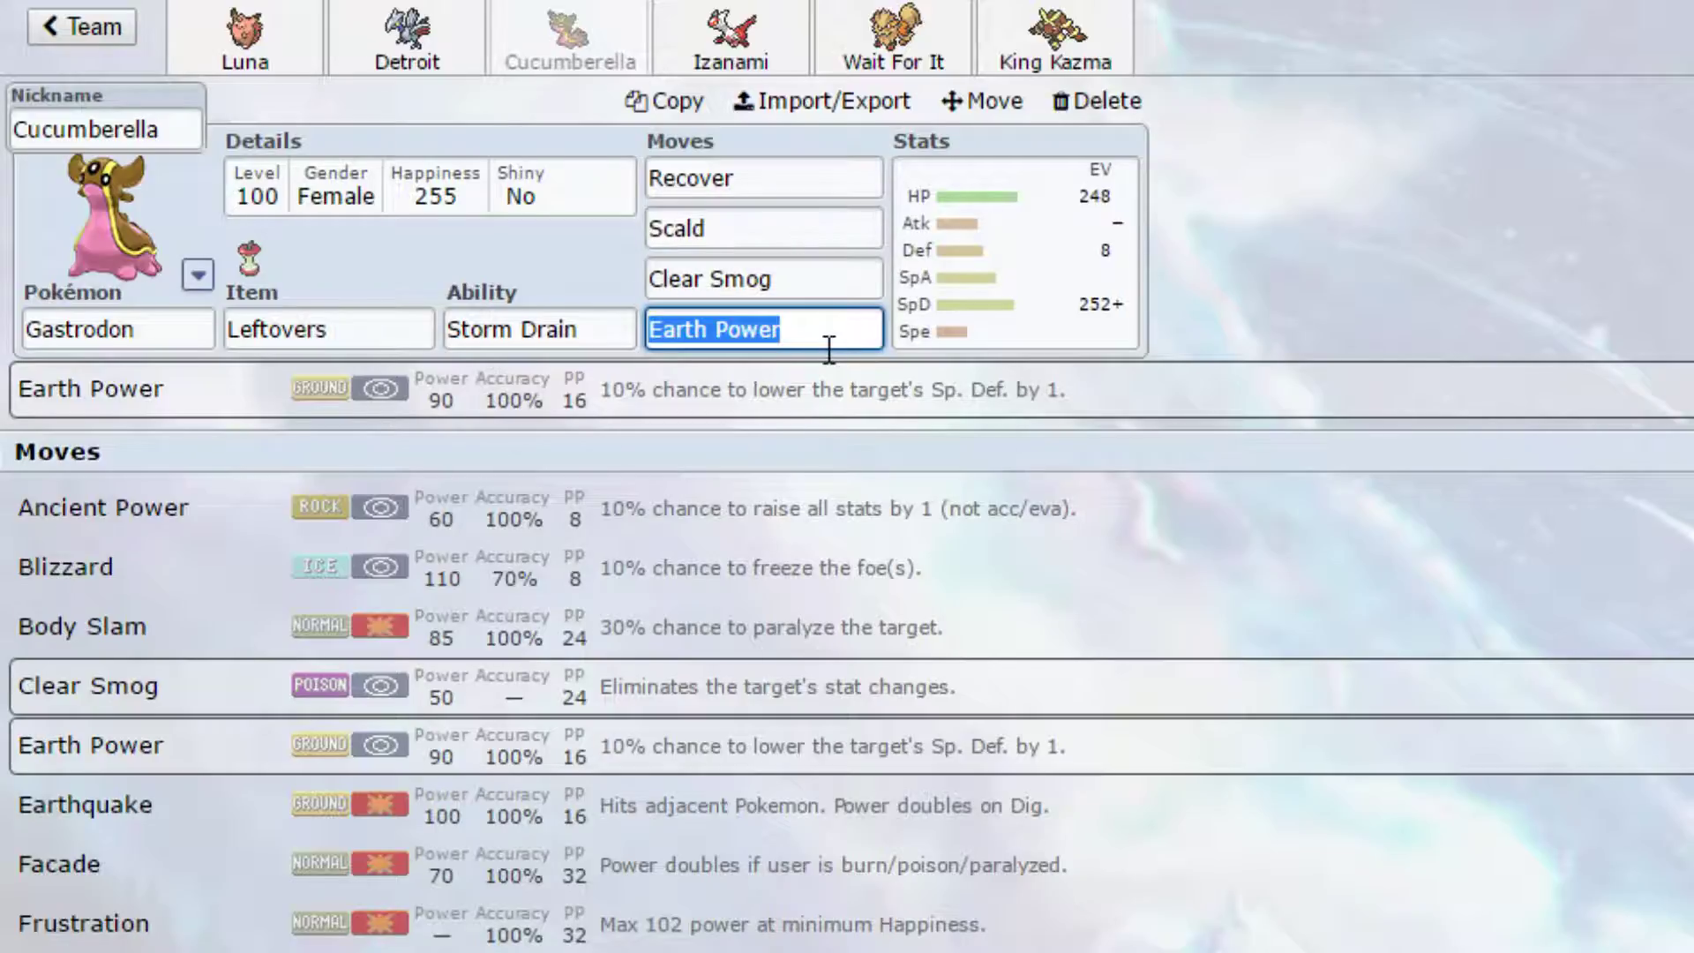
{"action": "left_click", "coordinate": [298, 30]}
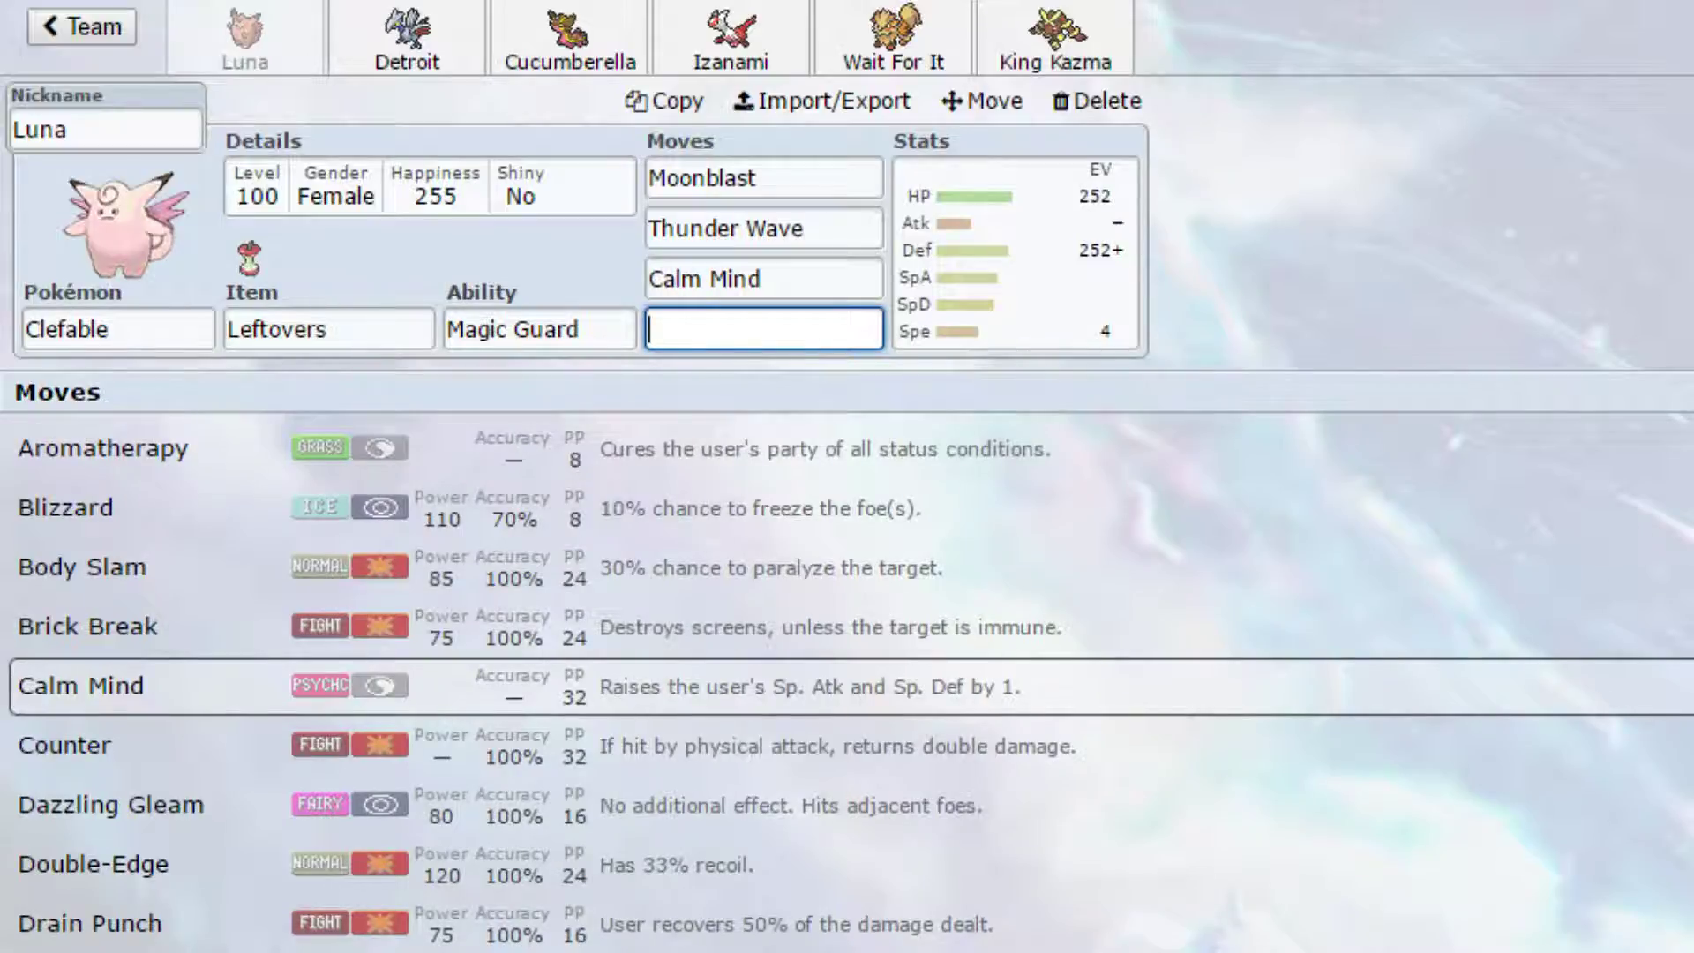
{"action": "type", "text": "fire blast"}
{"action": "key", "text": "Return"}
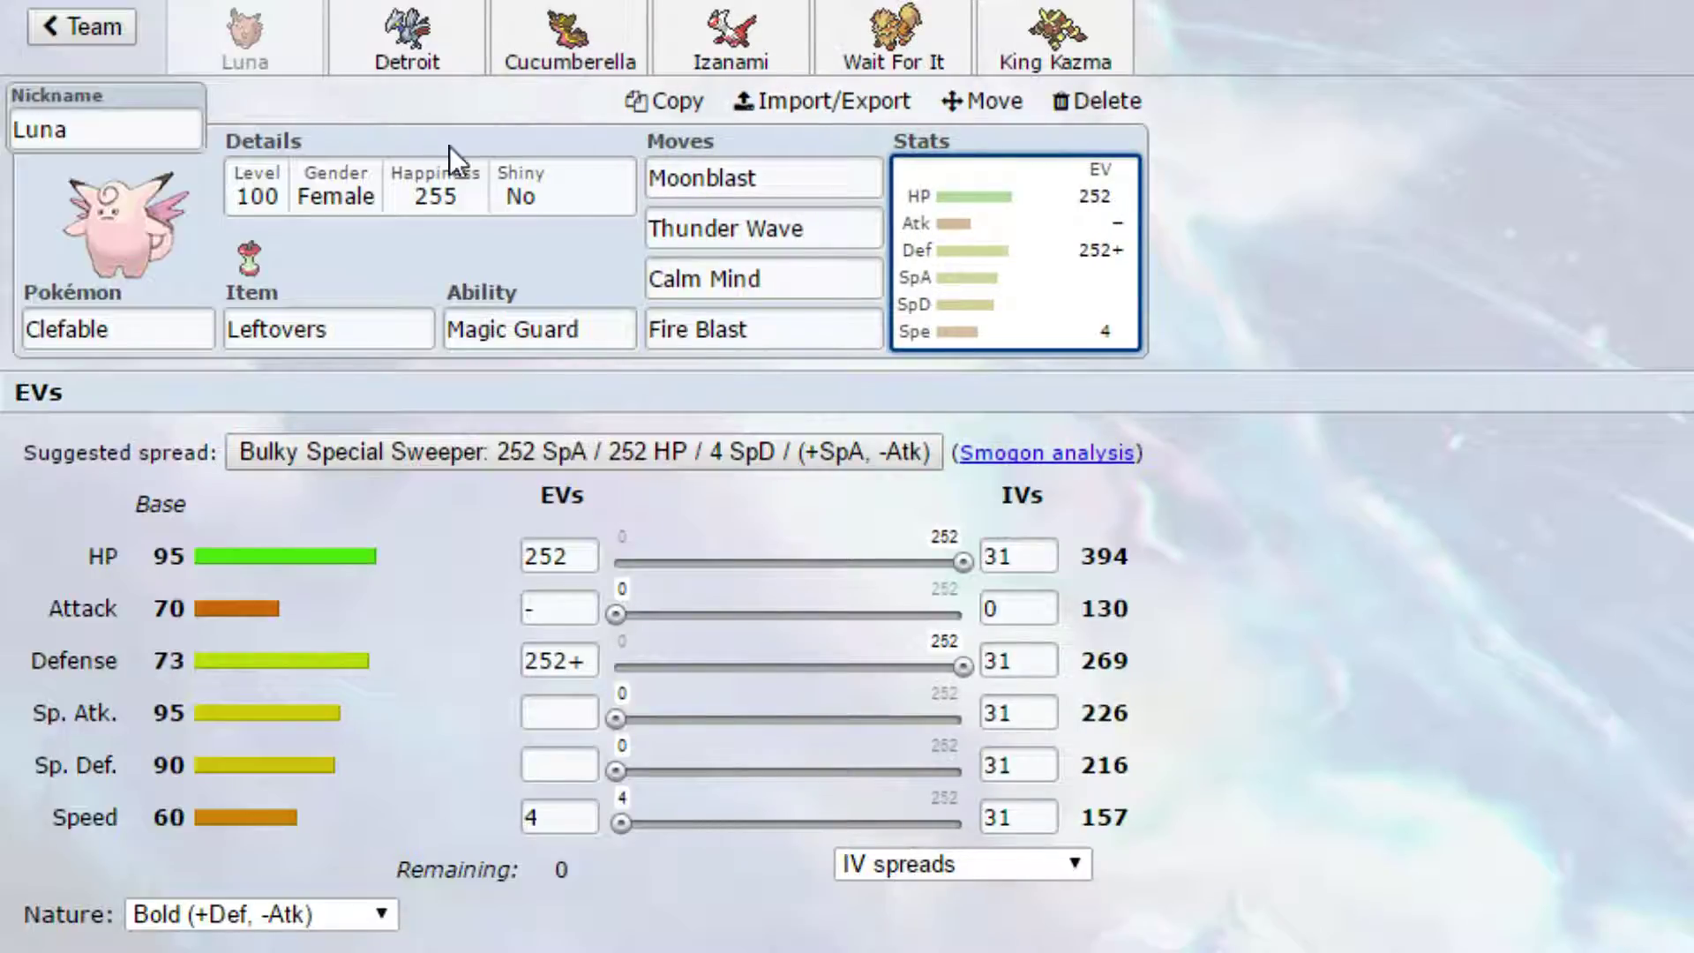
Step: Give Latias a Life Orb as its held item and set its second move to Draco Meteor
{"action": "left_click", "coordinate": [708, 53]}
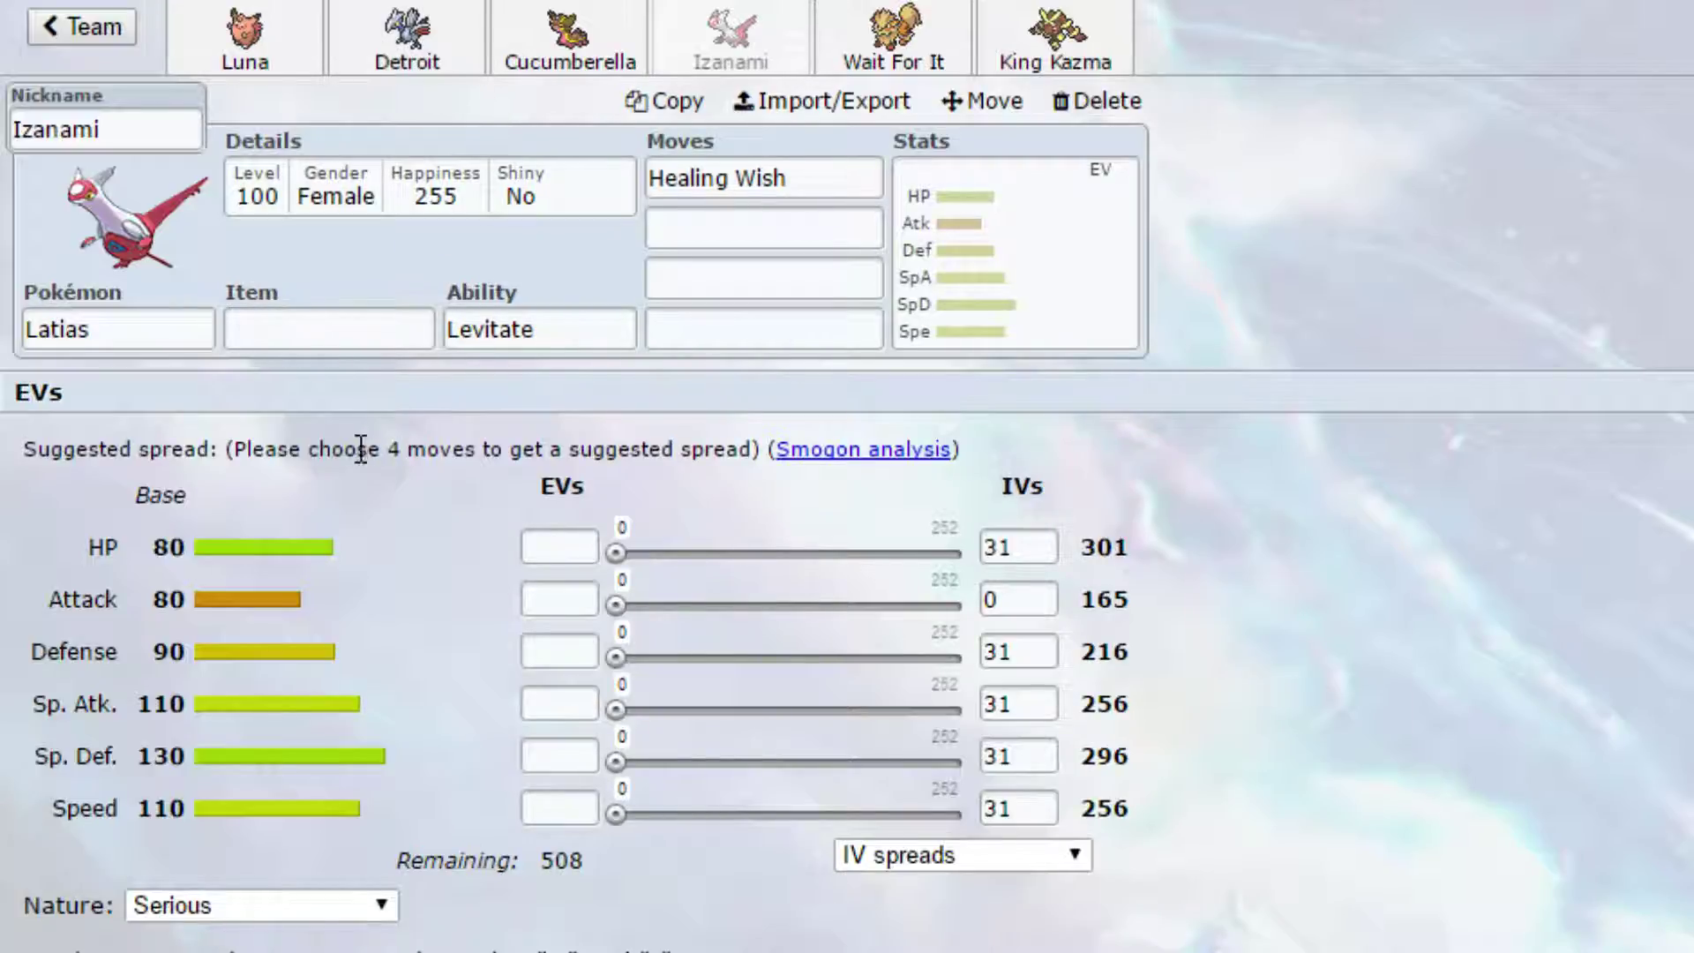
{"action": "left_click", "coordinate": [328, 334]}
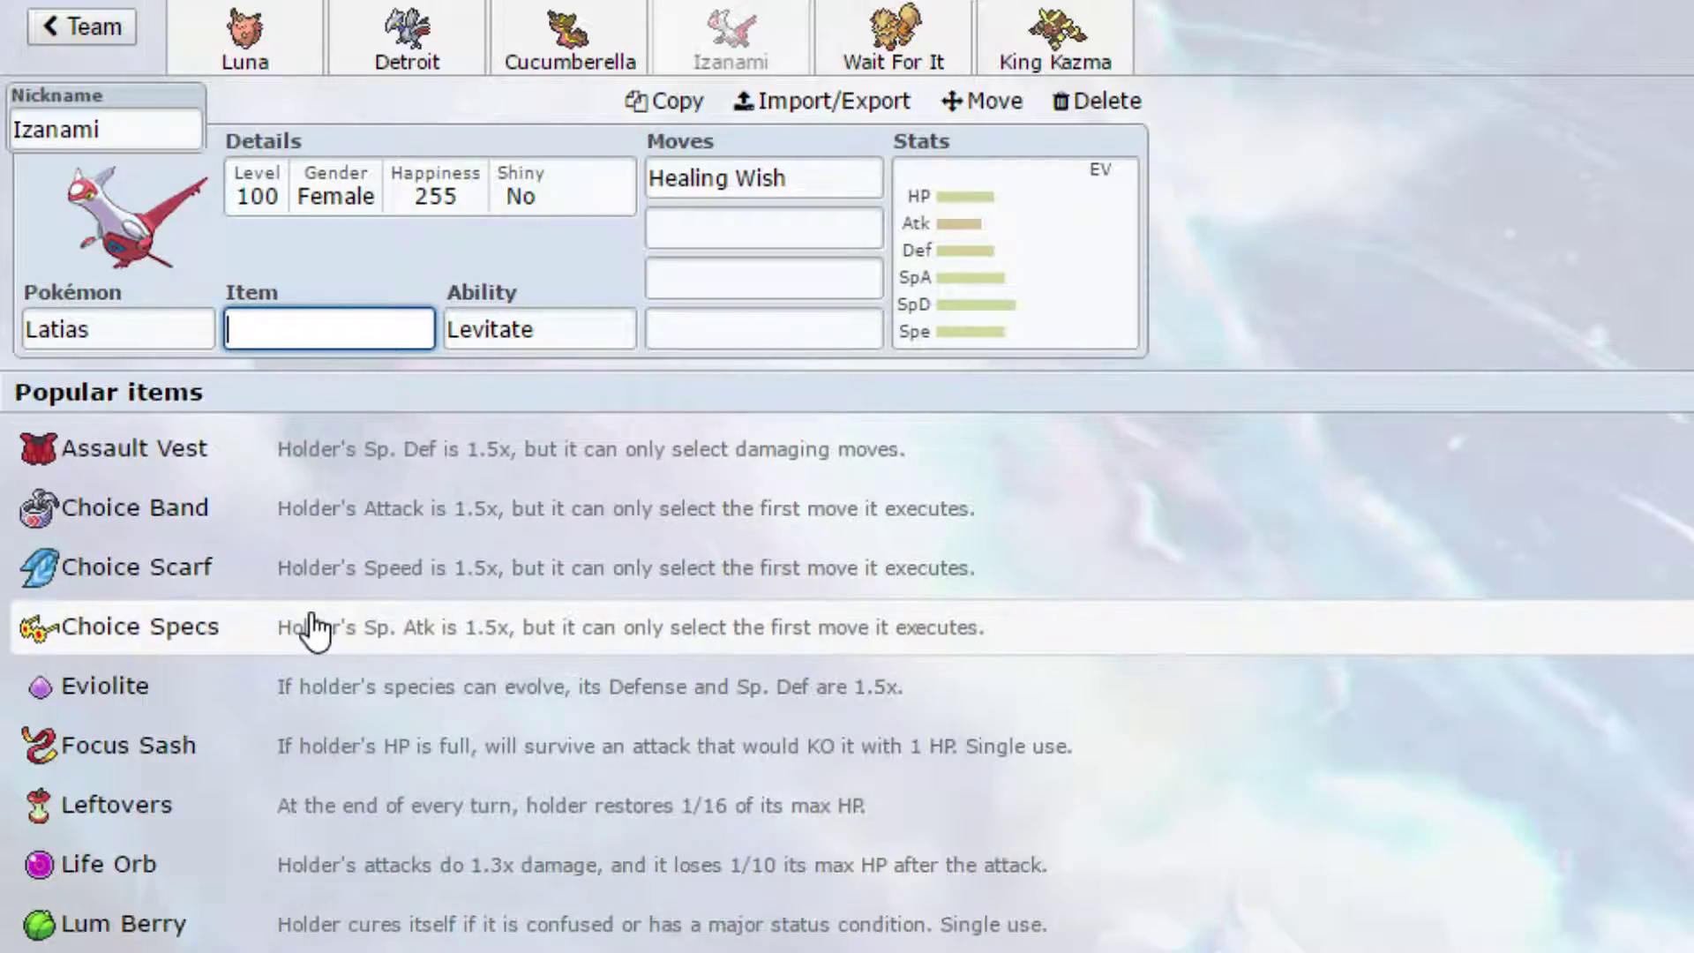
{"action": "left_click", "coordinate": [274, 869]}
{"action": "left_click", "coordinate": [749, 231]}
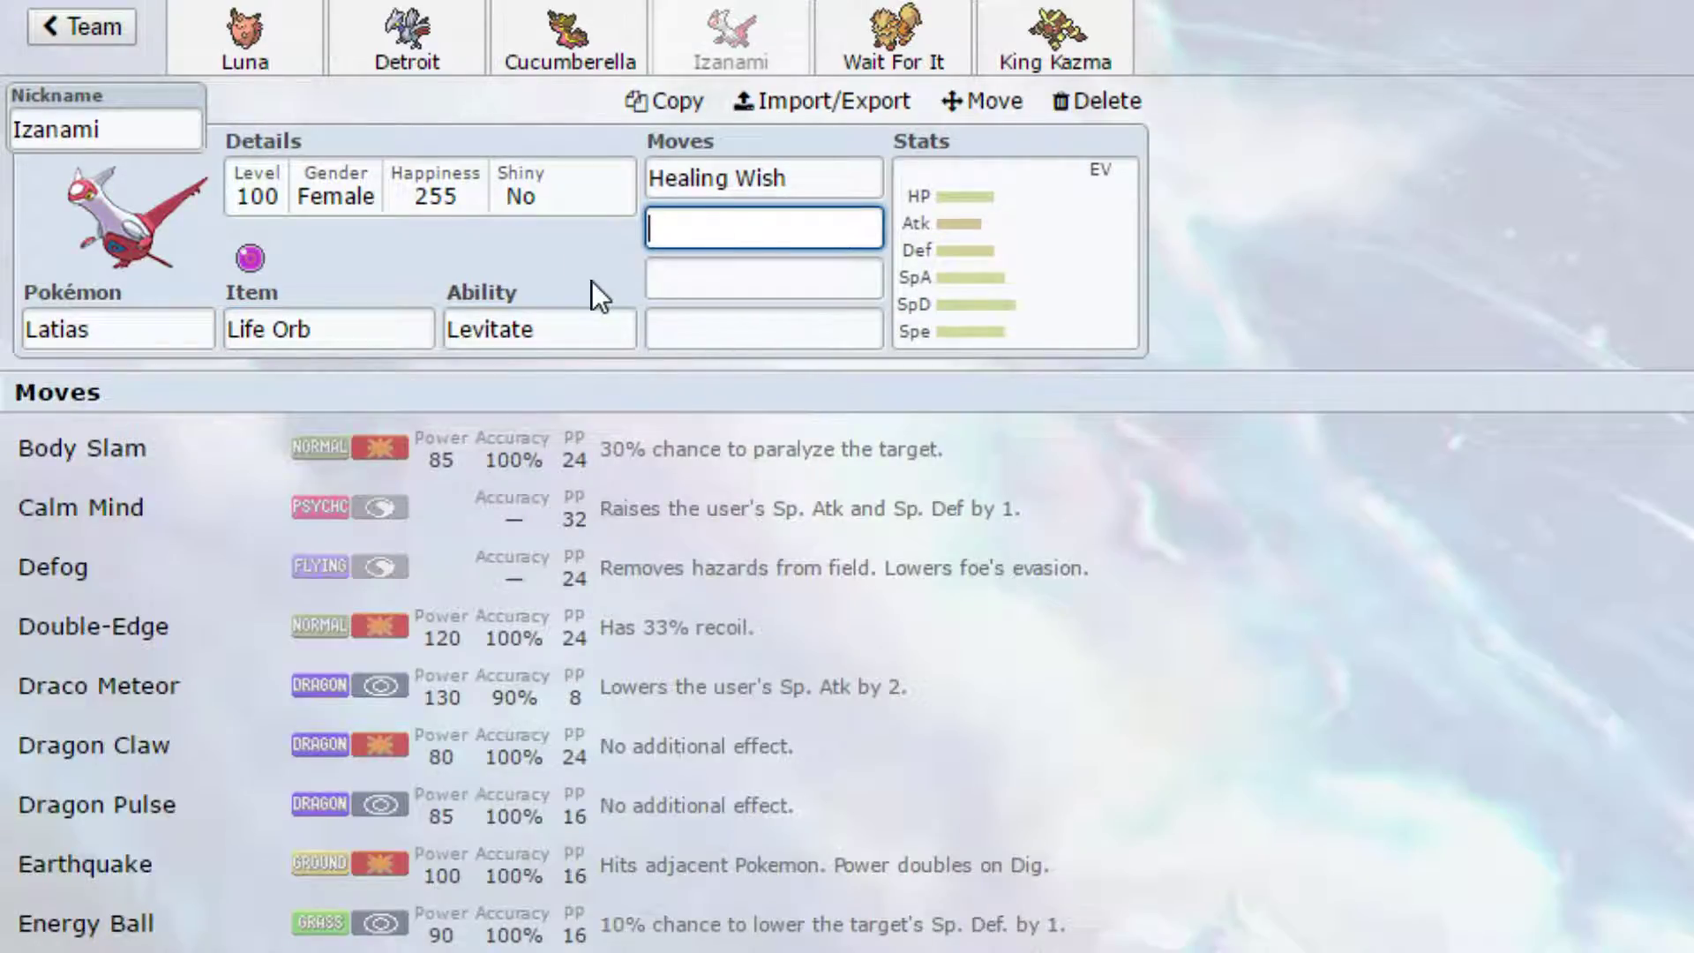
{"action": "left_click", "coordinate": [596, 701]}
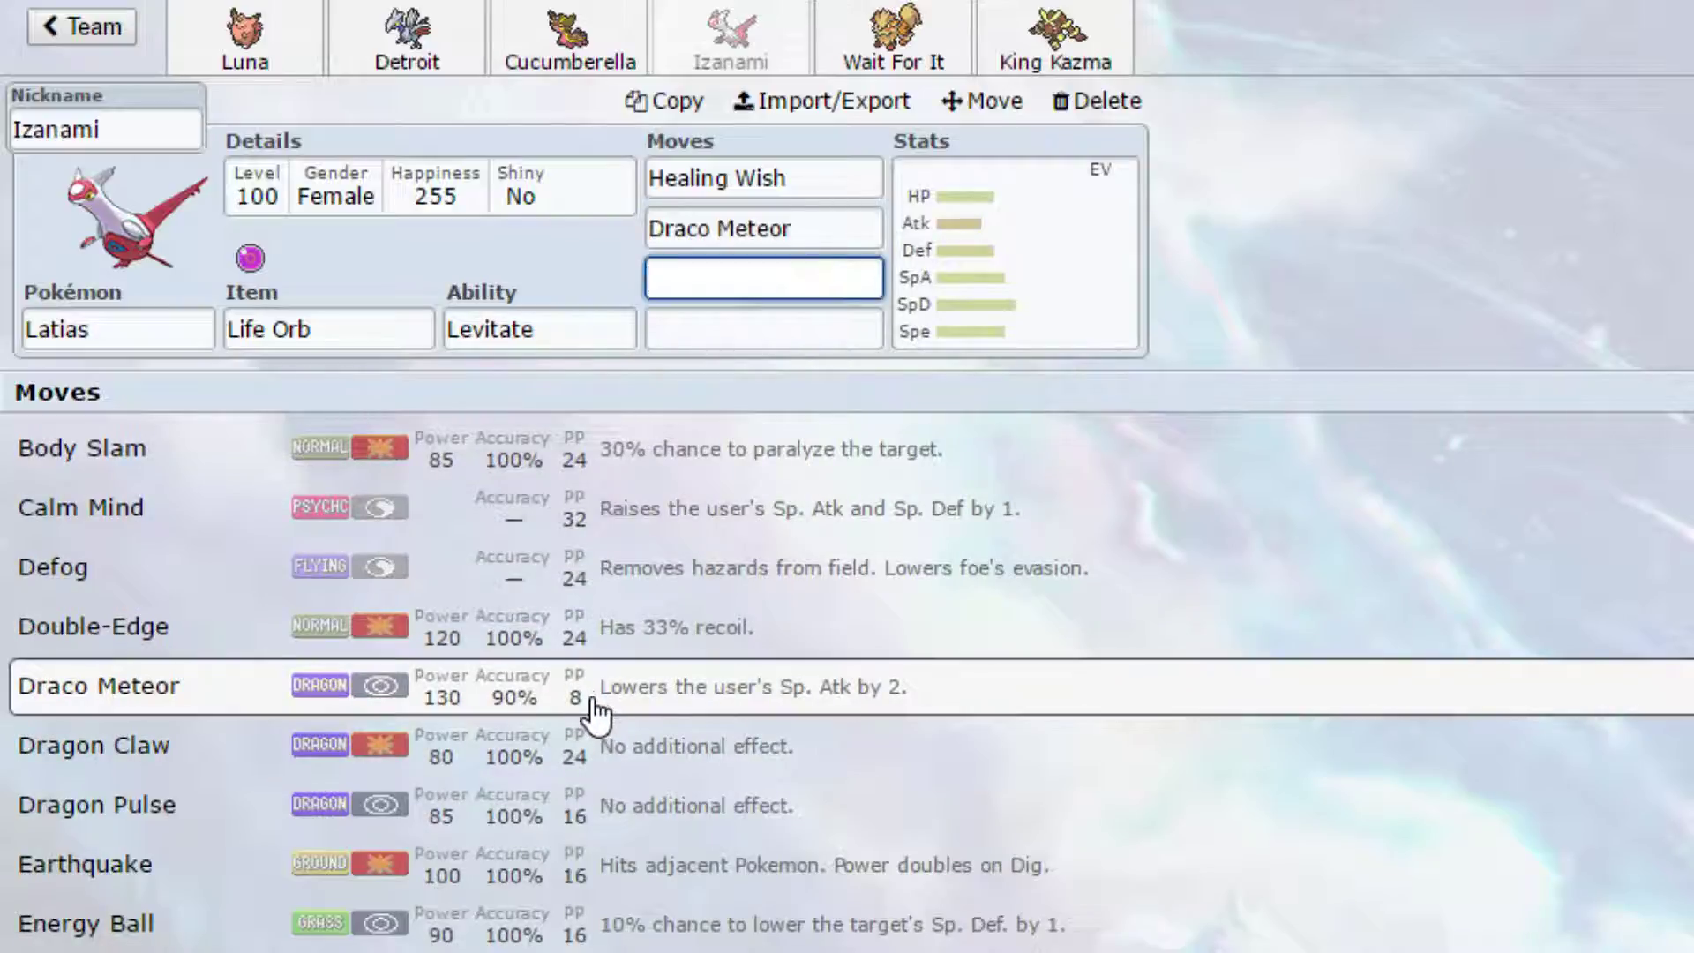
Step: Set Latias's third move to Psyshock
{"action": "scroll", "coordinate": [615, 864], "scroll_direction": "down", "scroll_amount": 6}
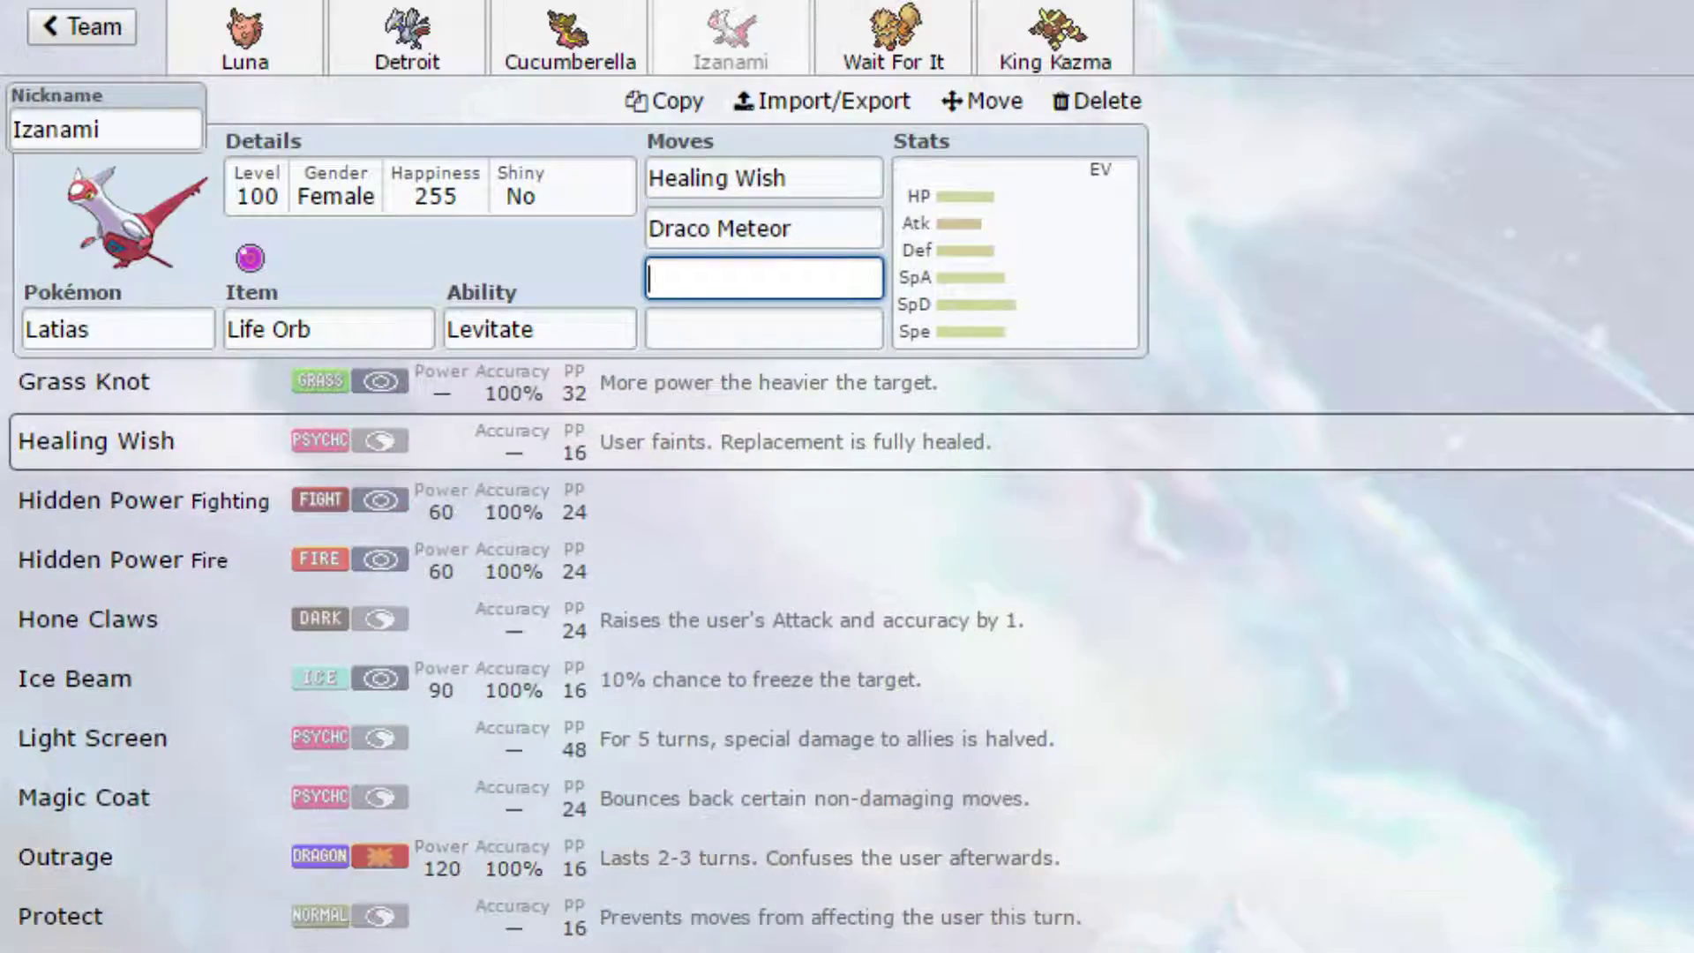
{"action": "scroll", "coordinate": [453, 907], "scroll_direction": "down", "scroll_amount": 2}
{"action": "scroll", "coordinate": [565, 644], "scroll_direction": "down", "scroll_amount": 4}
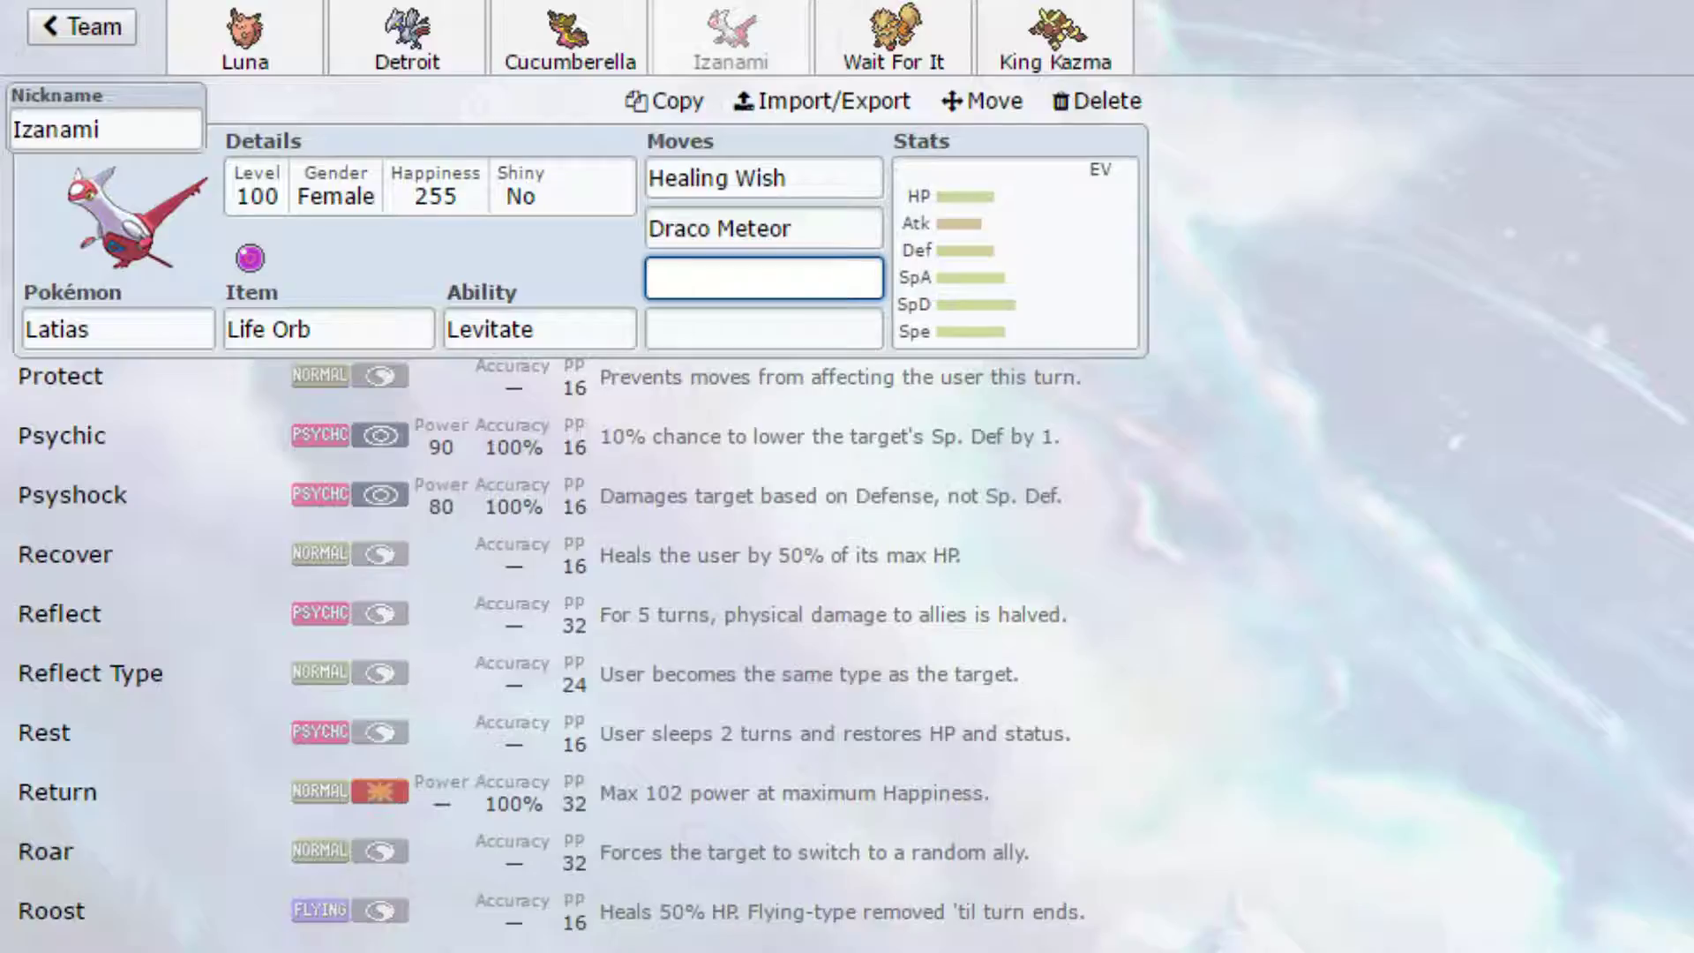
{"action": "scroll", "coordinate": [309, 723], "scroll_direction": "down", "scroll_amount": 6}
{"action": "scroll", "coordinate": [309, 723], "scroll_direction": "up", "scroll_amount": 6}
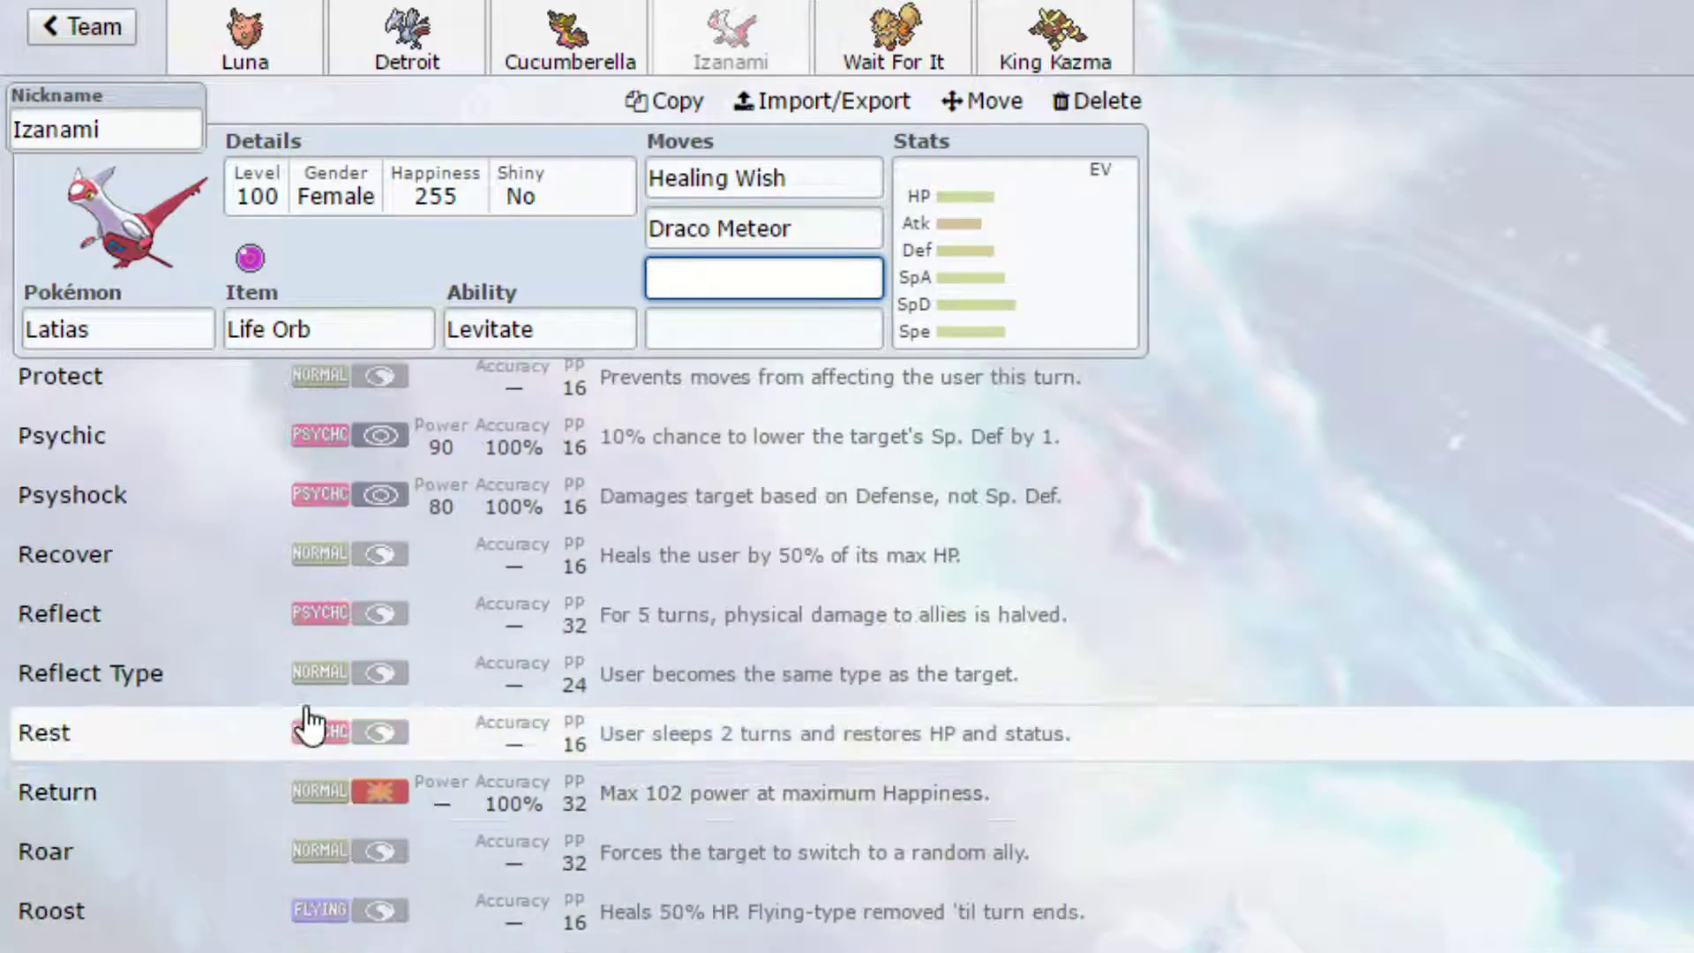
{"action": "left_click", "coordinate": [181, 510]}
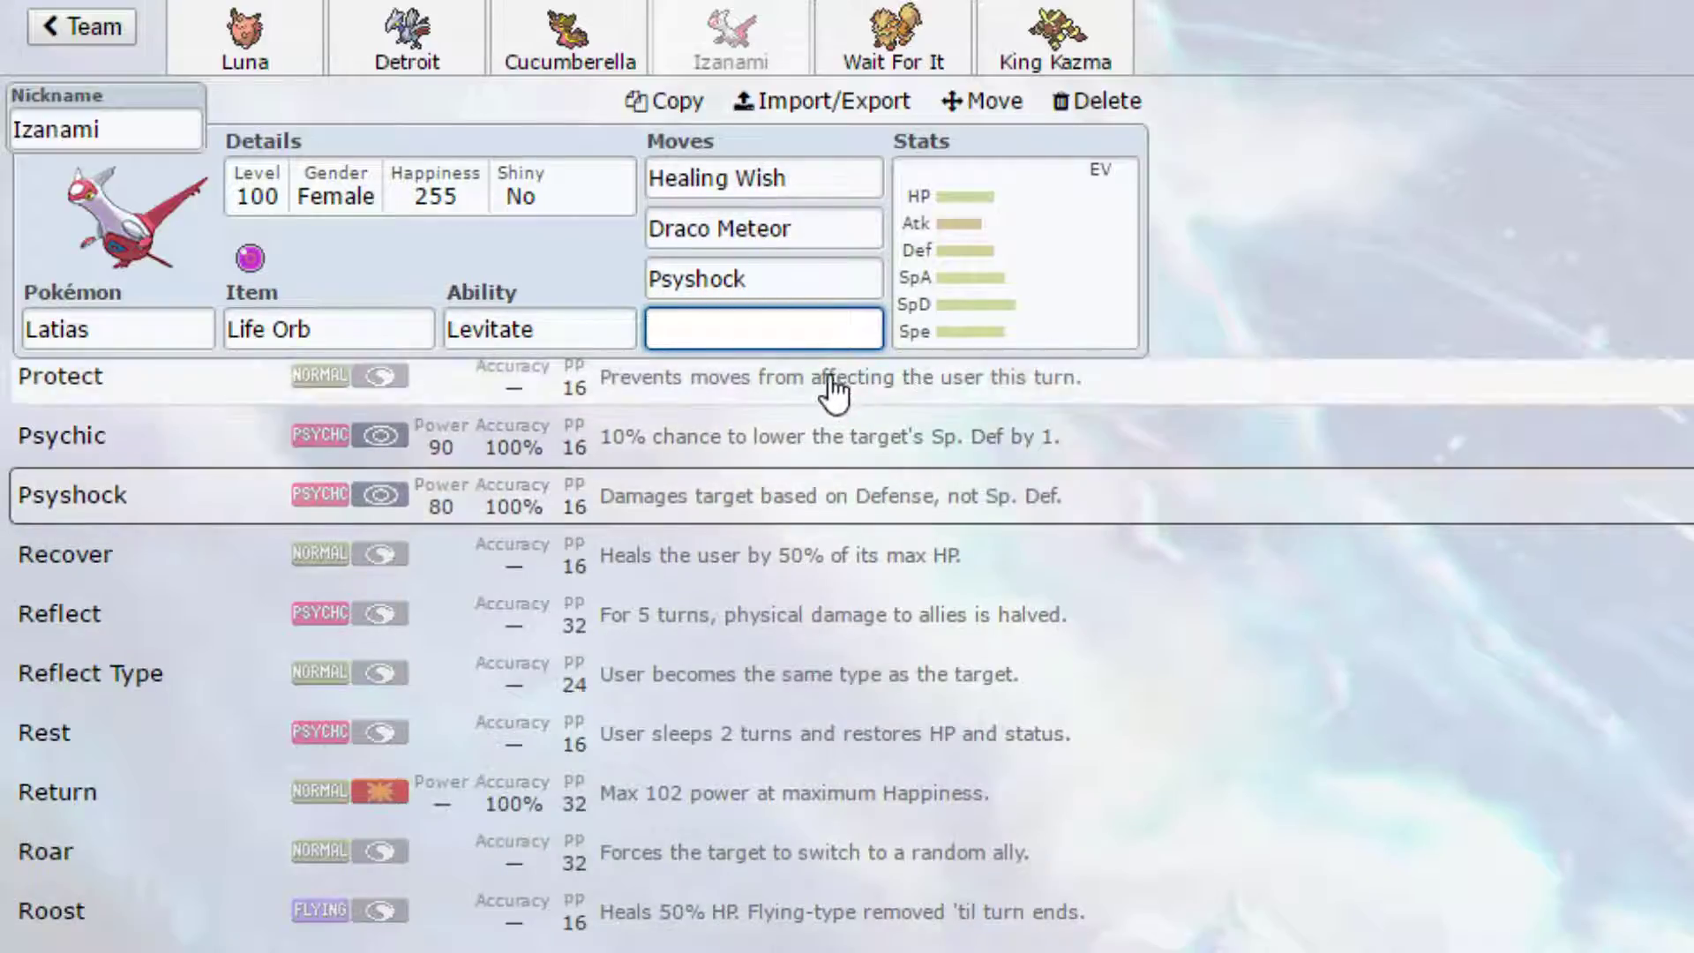
Step: Check Skarmory's moveset, and set Latias's fourth move to Defog
{"action": "left_click", "coordinate": [406, 45]}
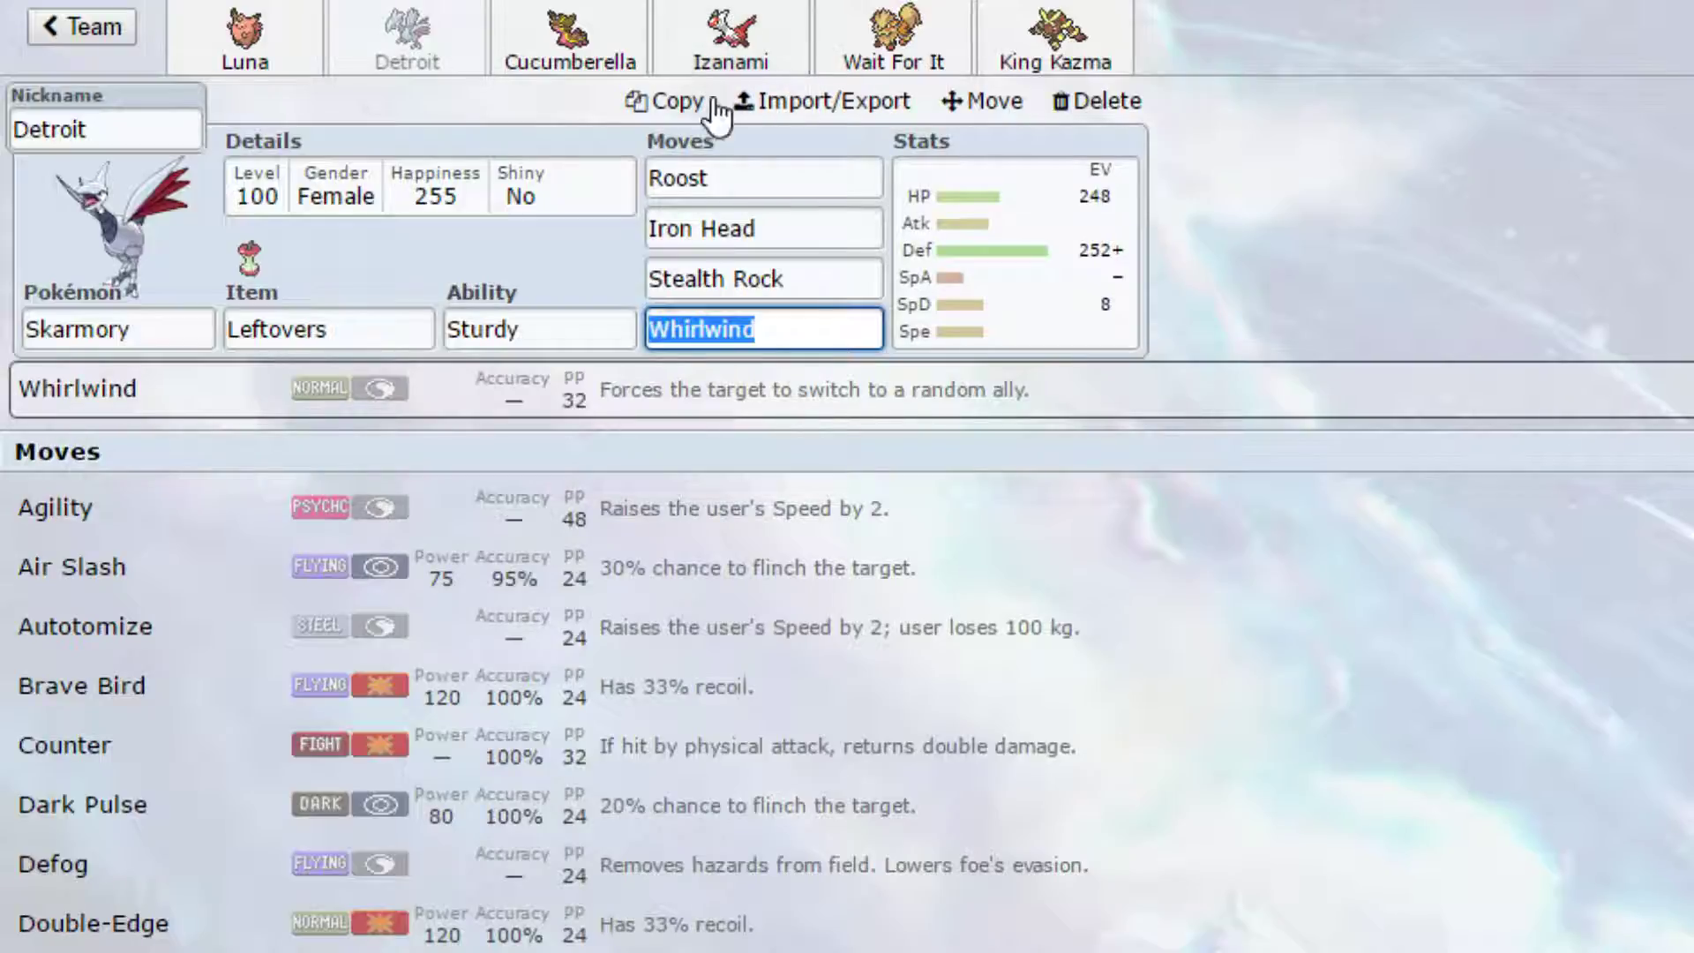
{"action": "left_click", "coordinate": [705, 31]}
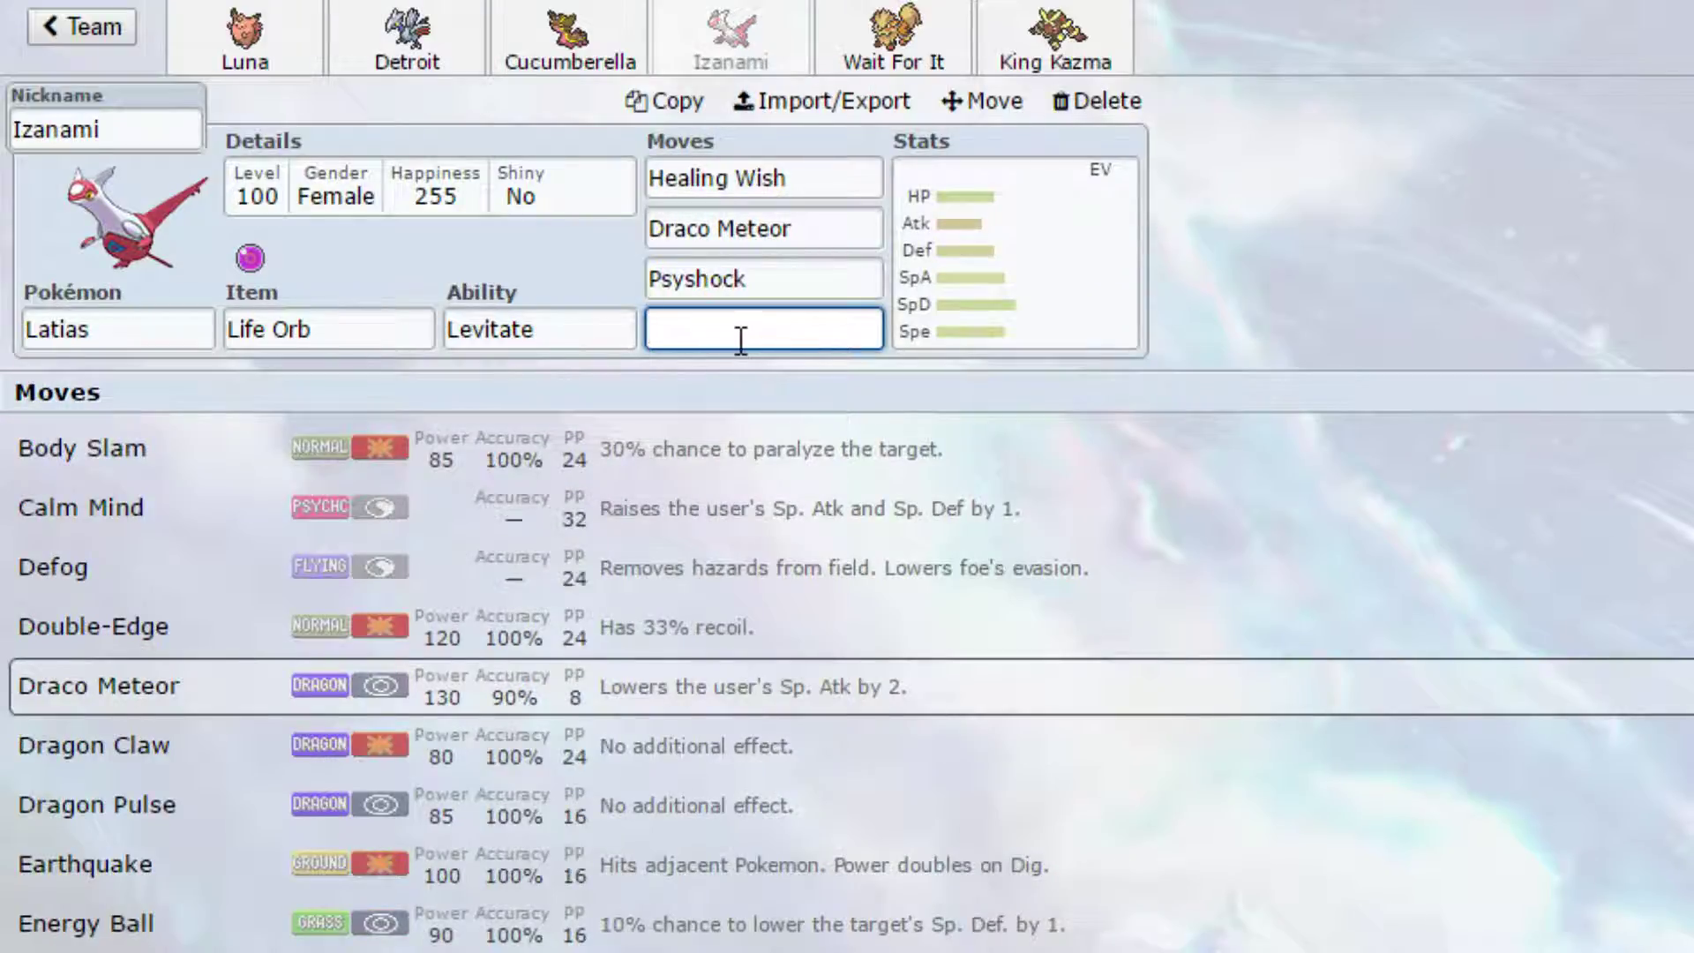
{"action": "type", "text": "def"}
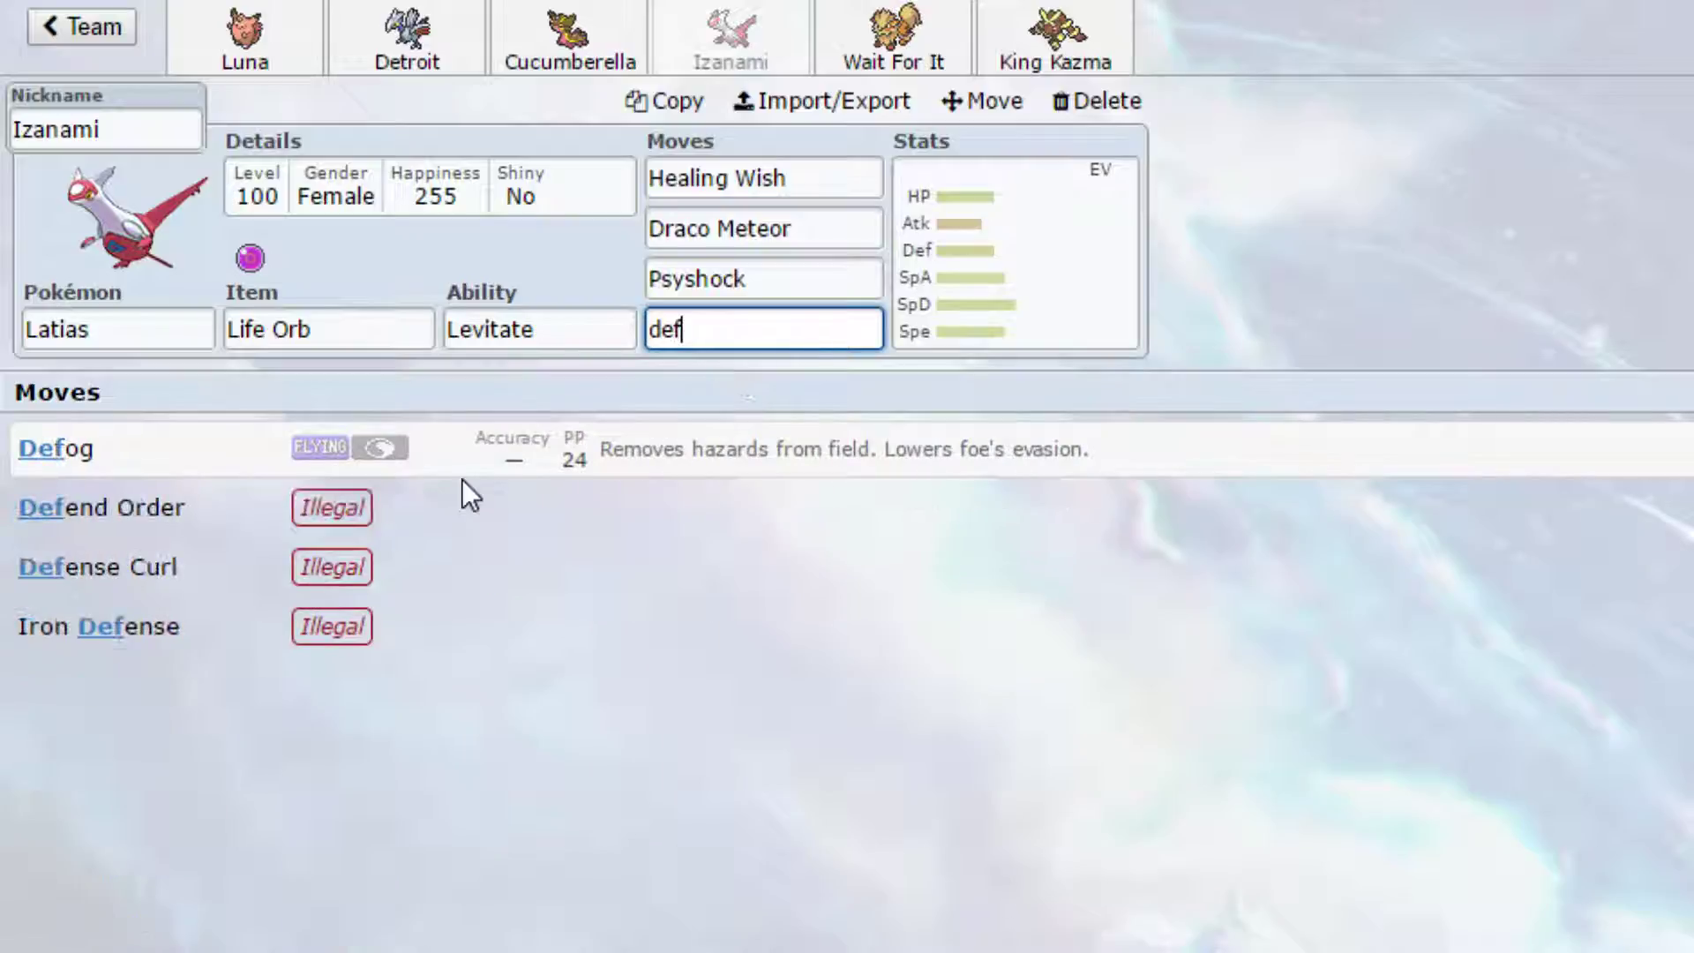
{"action": "key", "text": "Return"}
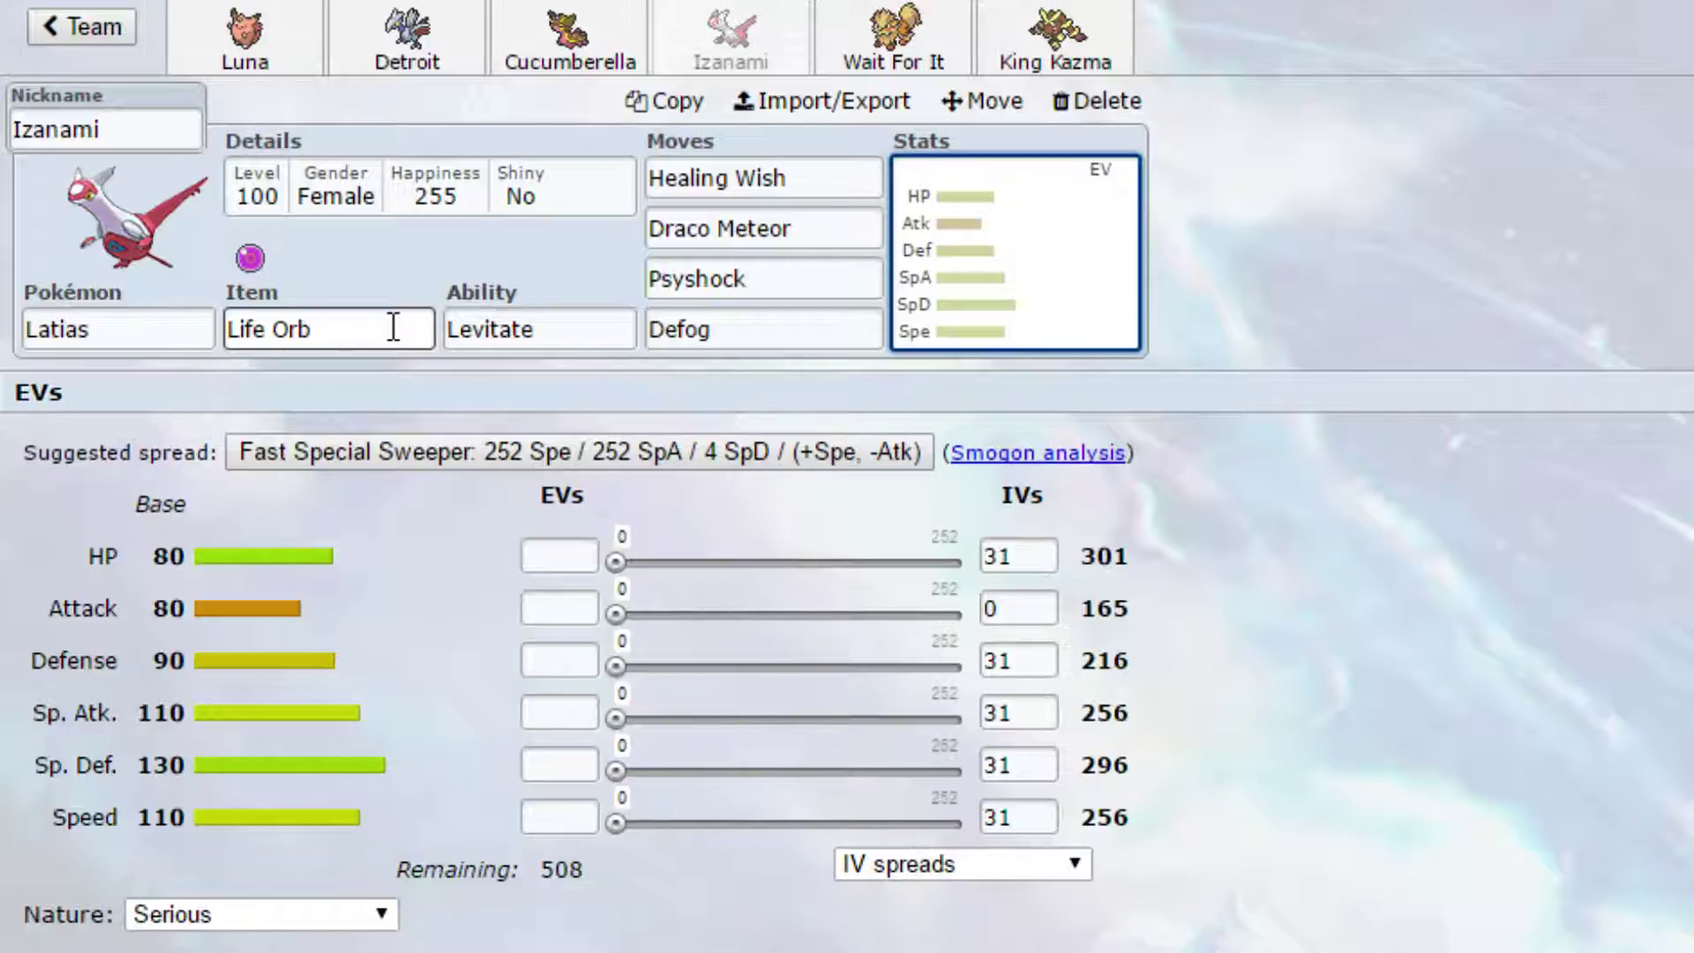
Step: Set Latias's EVs to 252 Speed, 252 Sp. Atk and 4 Defense with a Timid nature (+Spe, -Atk)
{"action": "left_click", "coordinate": [767, 178]}
{"action": "left_click", "coordinate": [774, 228]}
{"action": "left_click", "coordinate": [752, 278]}
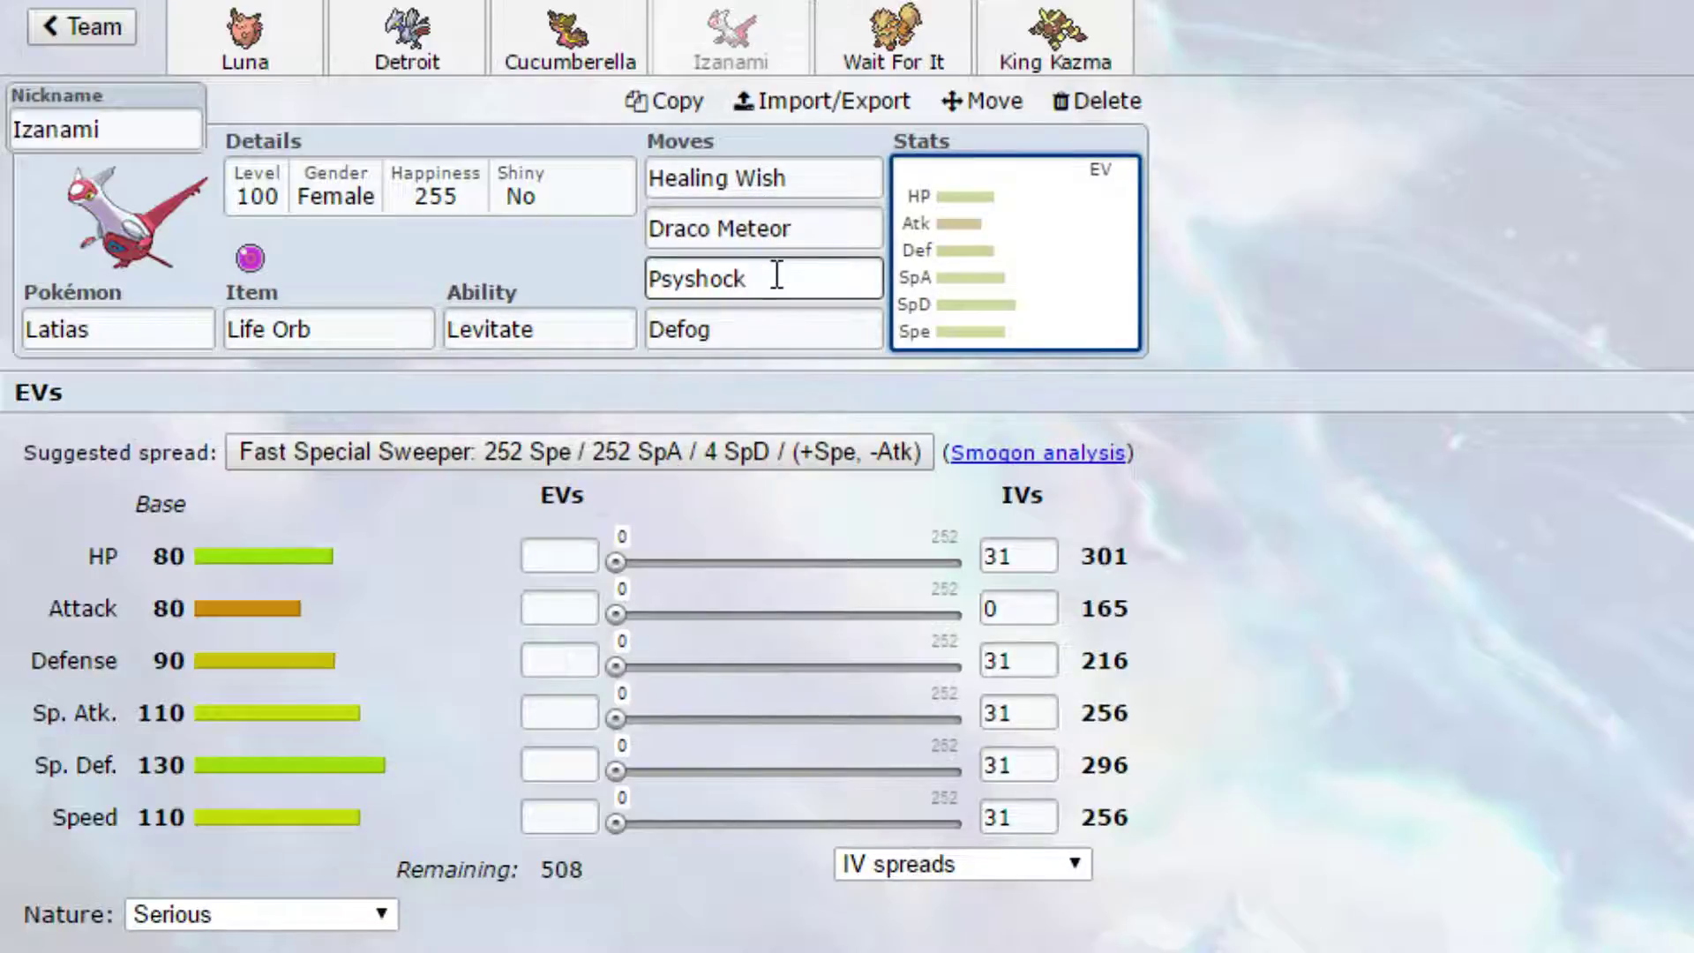
{"action": "left_click_drag", "start_coordinate": [616, 824], "coordinate": [1531, 873]}
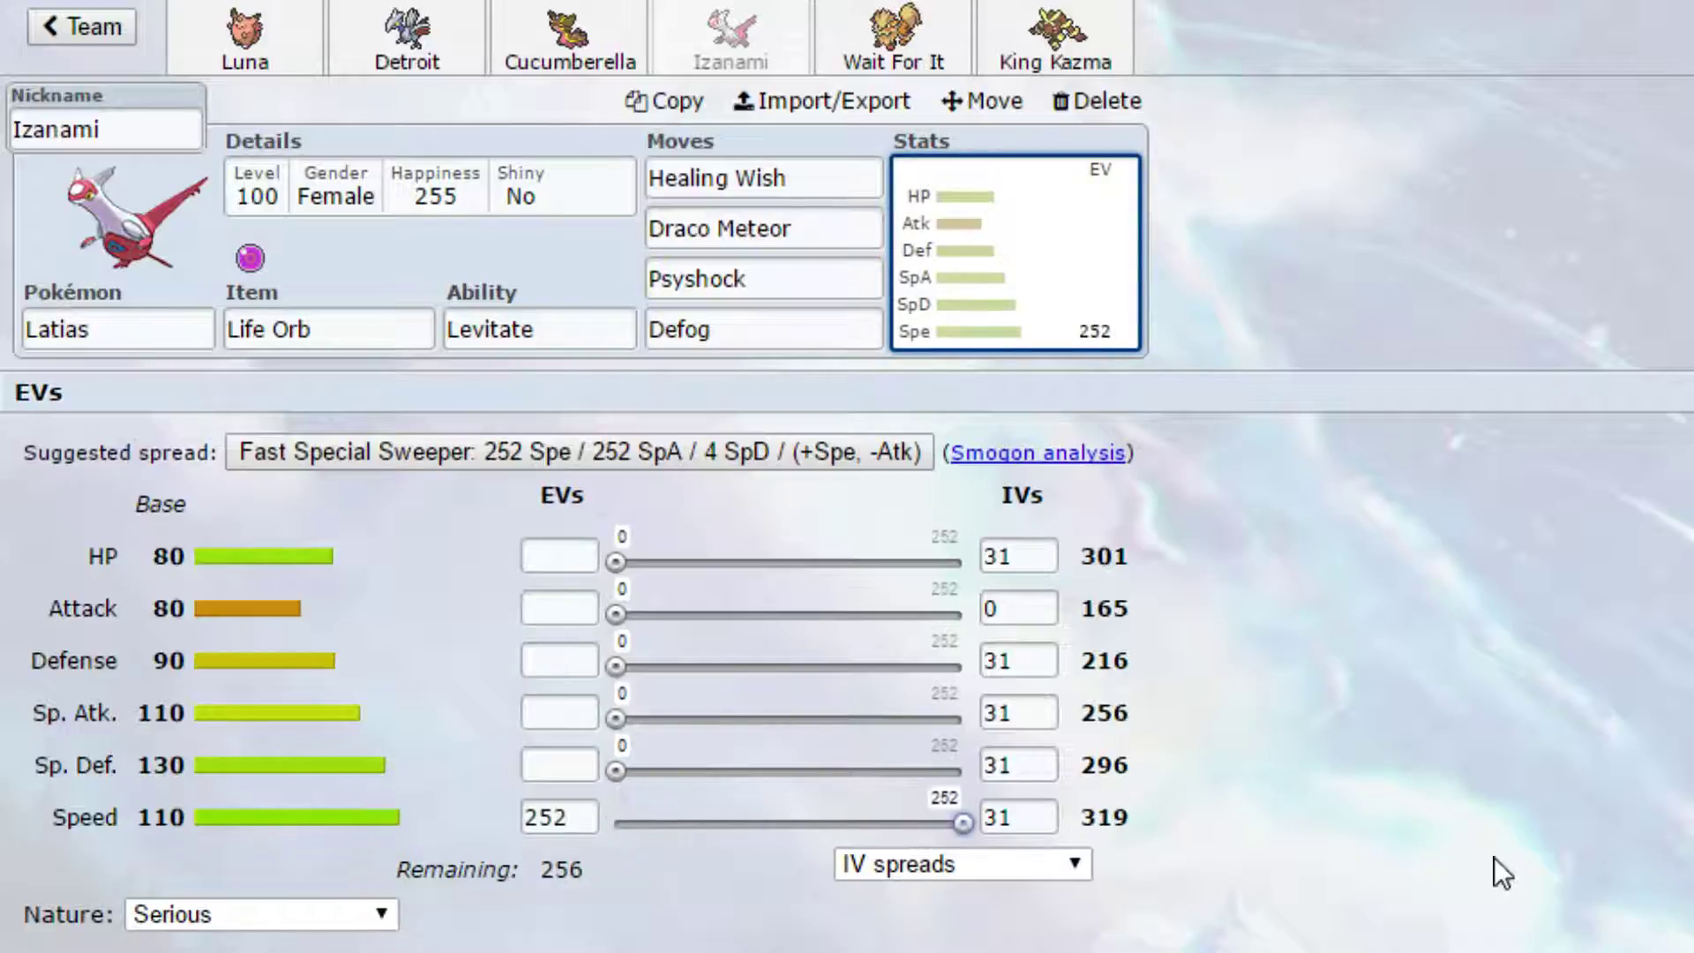
{"action": "left_click", "coordinate": [585, 815]}
{"action": "type", "text": "+-"}
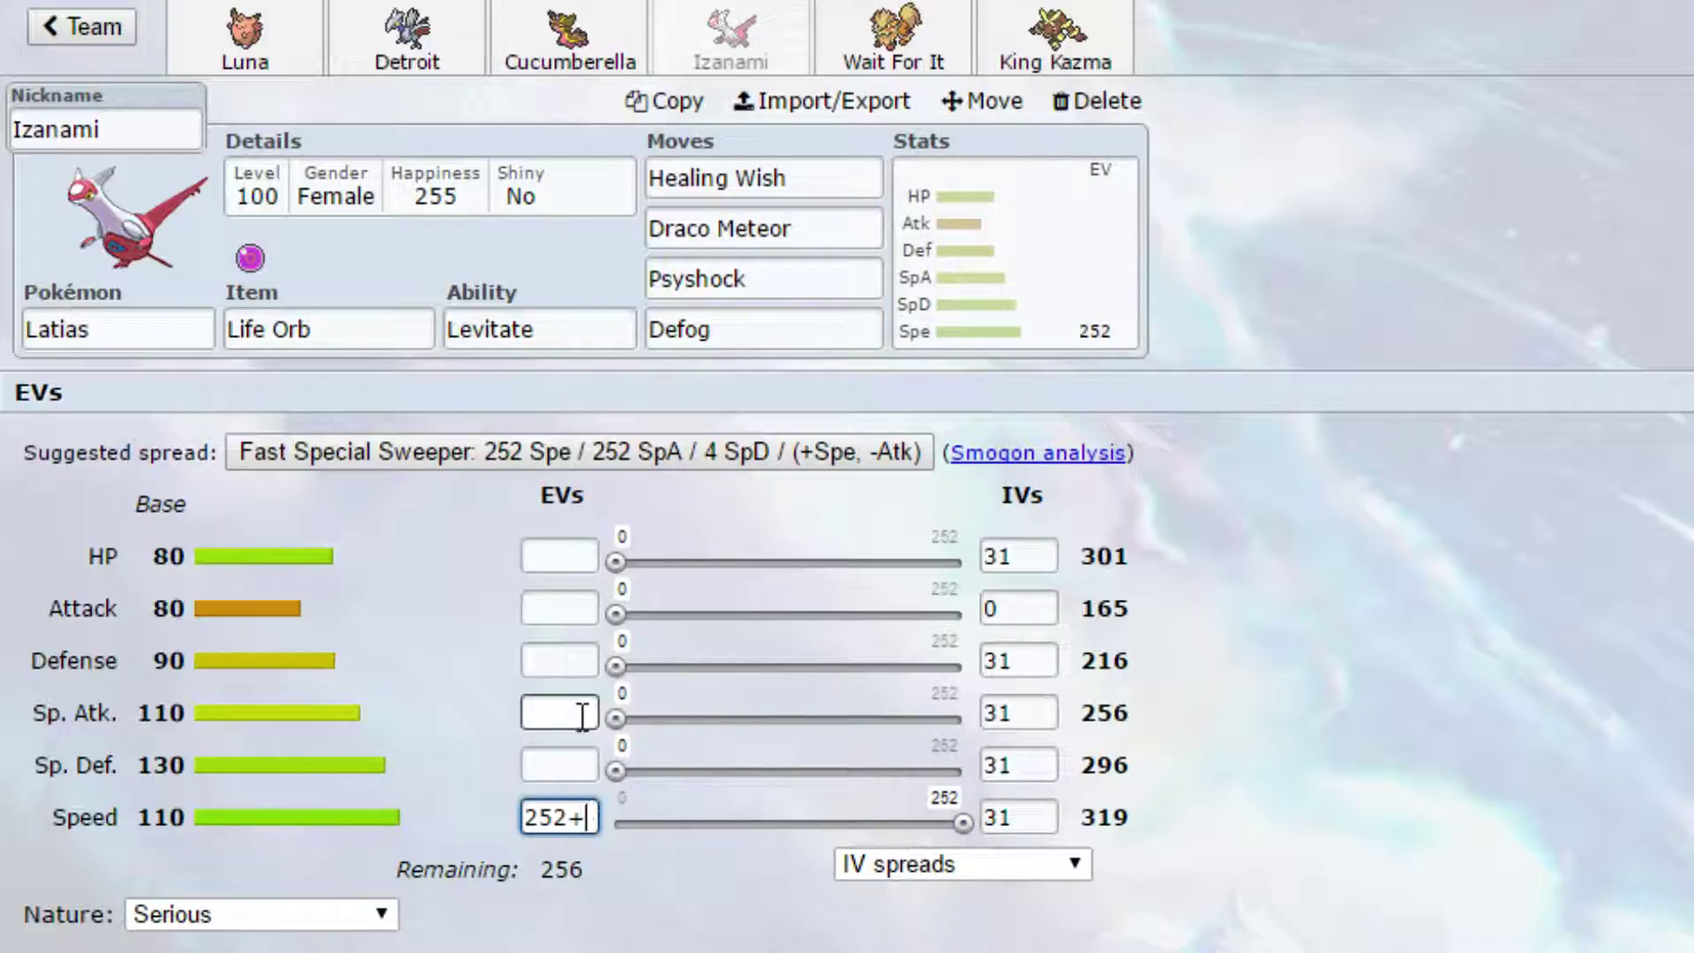
{"action": "left_click", "coordinate": [578, 610]}
{"action": "type", "text": "-"}
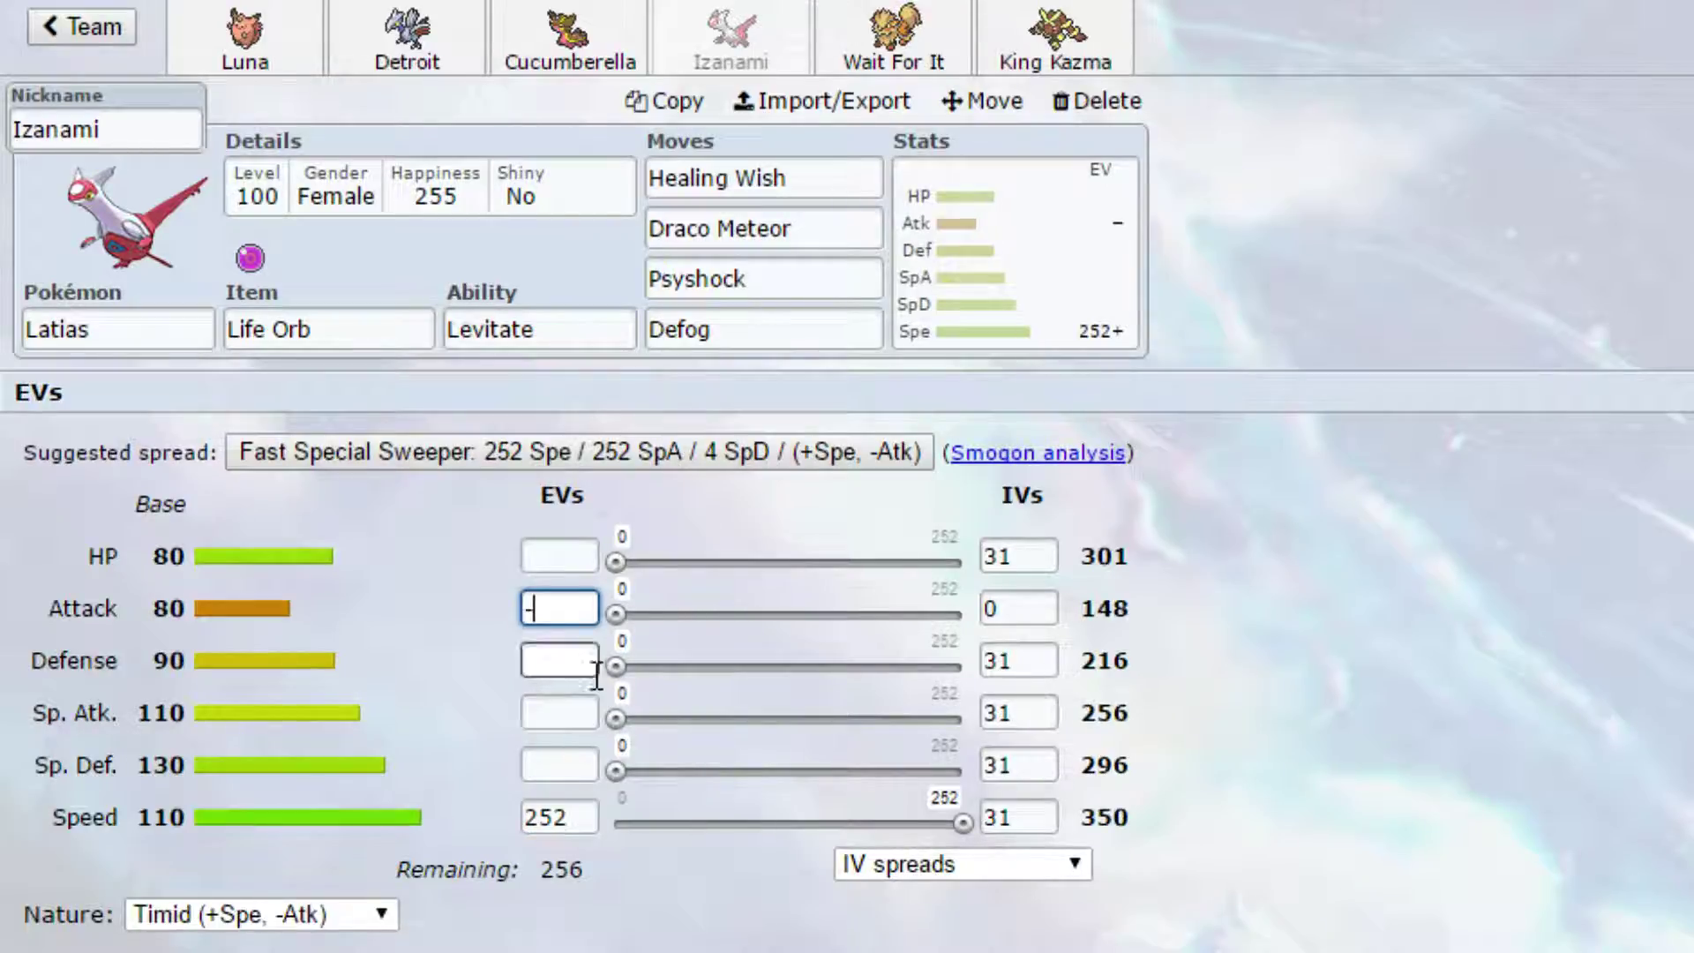
{"action": "left_click_drag", "start_coordinate": [650, 718], "coordinate": [963, 718]}
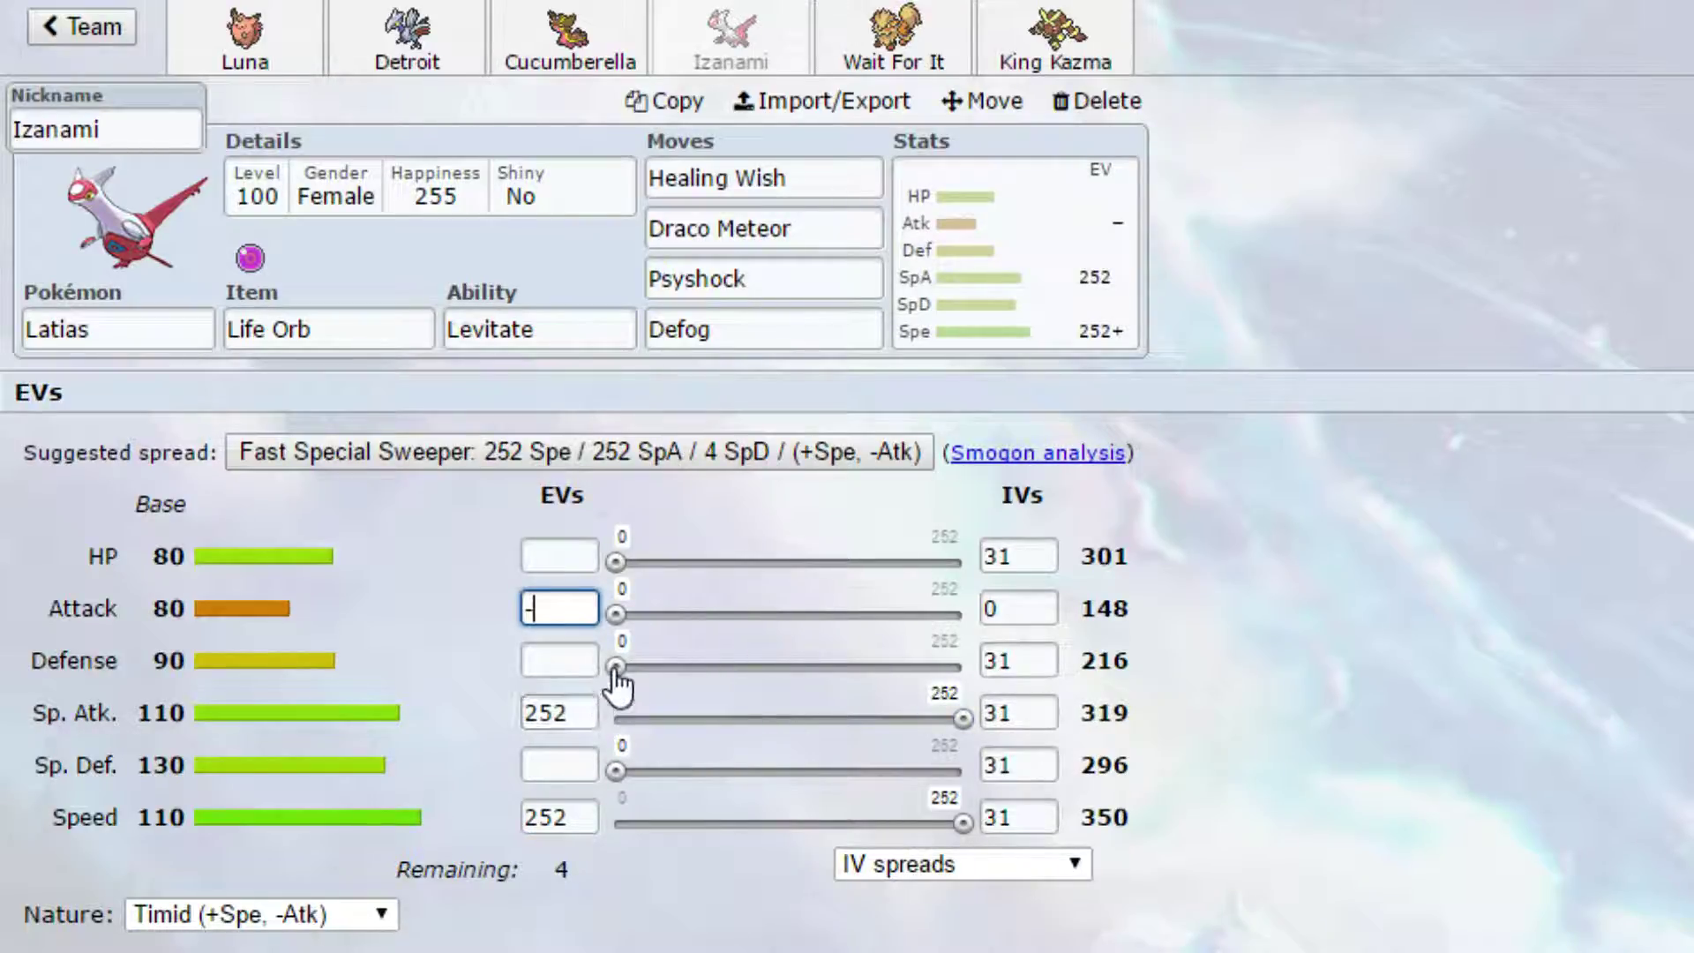
{"action": "left_click_drag", "start_coordinate": [617, 669], "coordinate": [716, 675]}
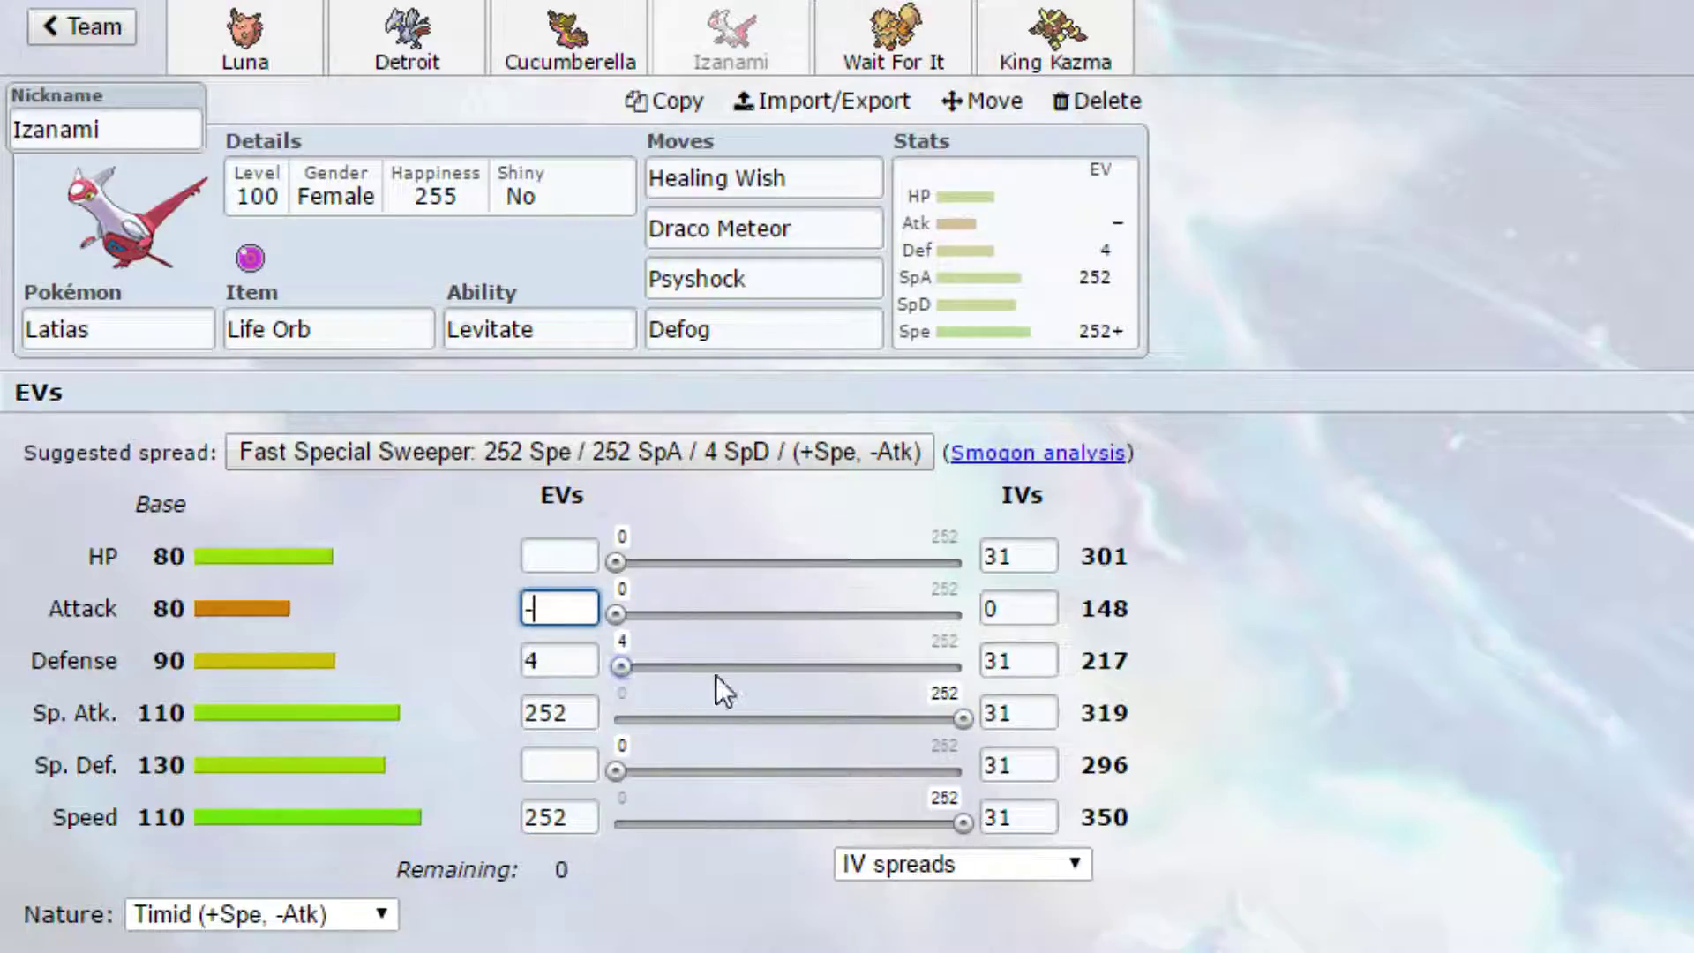
Step: Review Latias's Defog slot and alternative held items, and look over the sets of the team members before it
{"action": "left_click", "coordinate": [762, 335]}
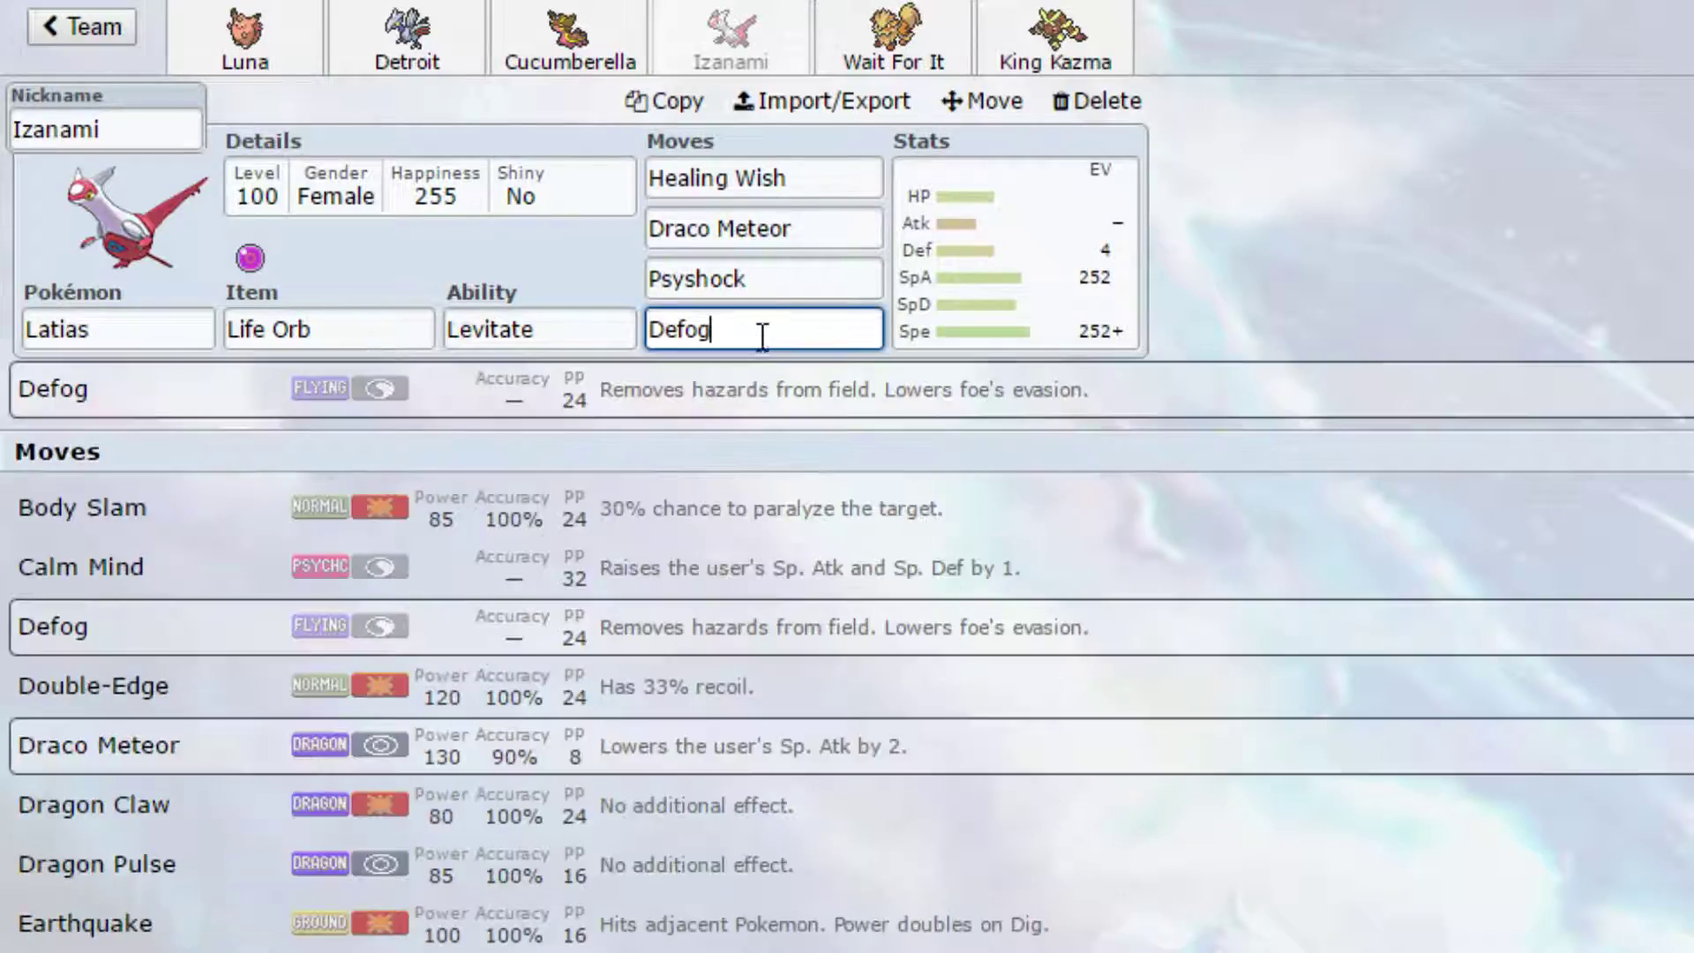
{"action": "left_click", "coordinate": [369, 329]}
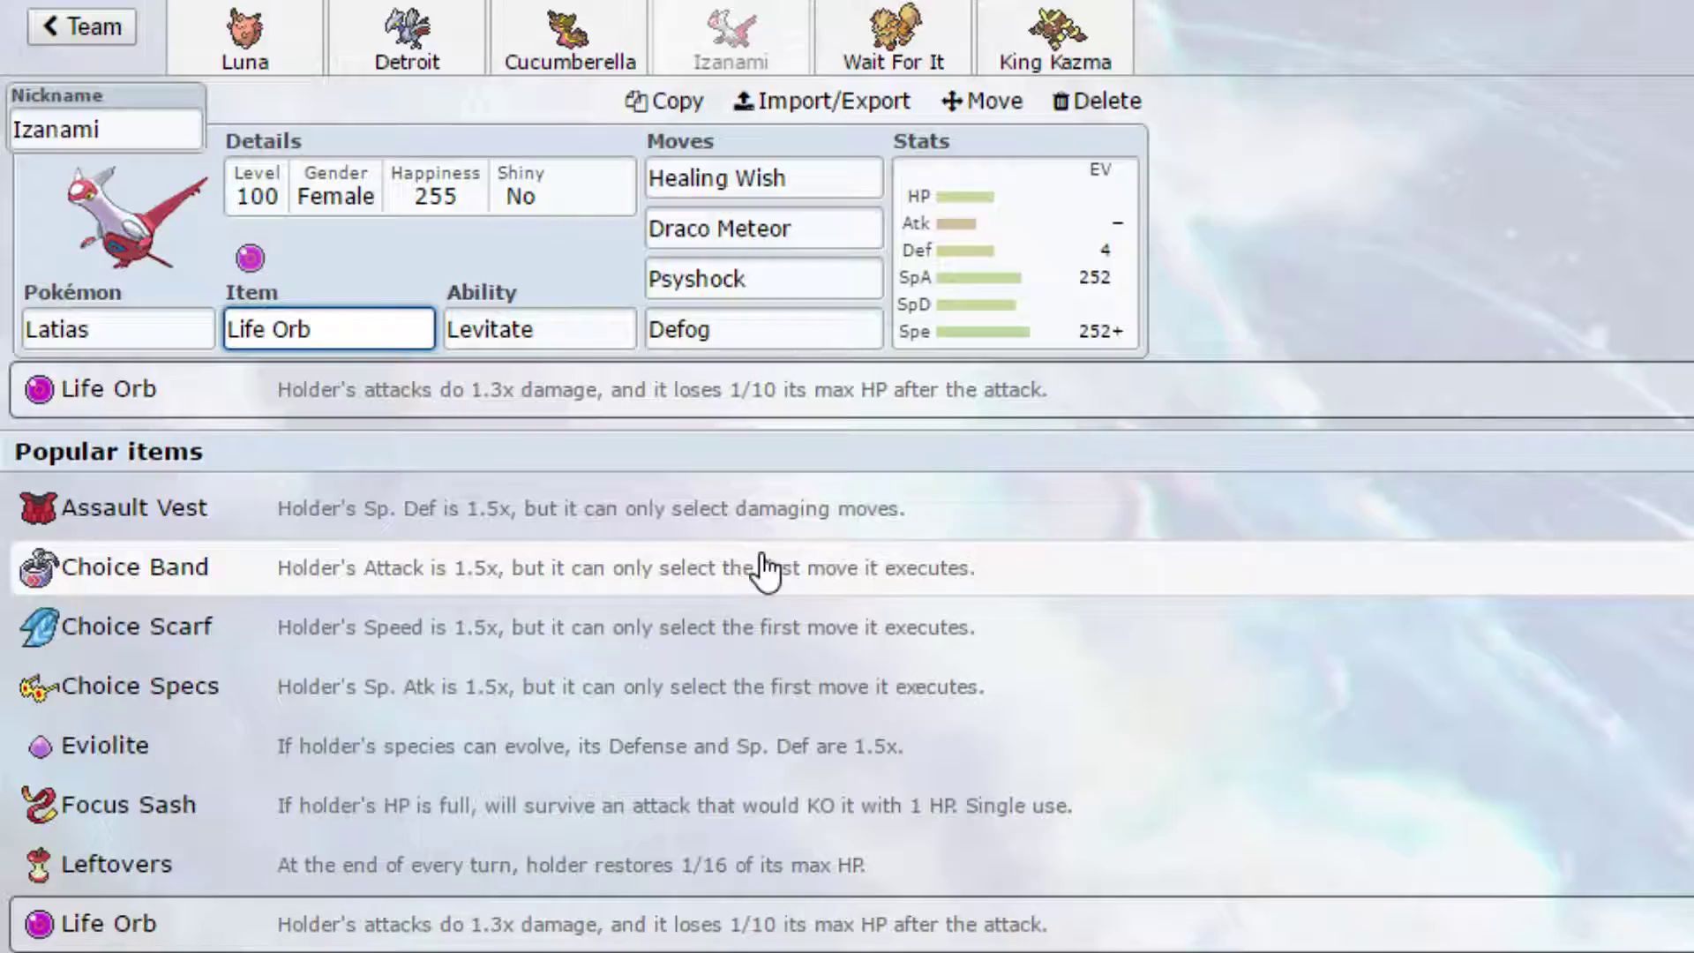
{"action": "scroll", "coordinate": [684, 705], "scroll_direction": "down", "scroll_amount": 2}
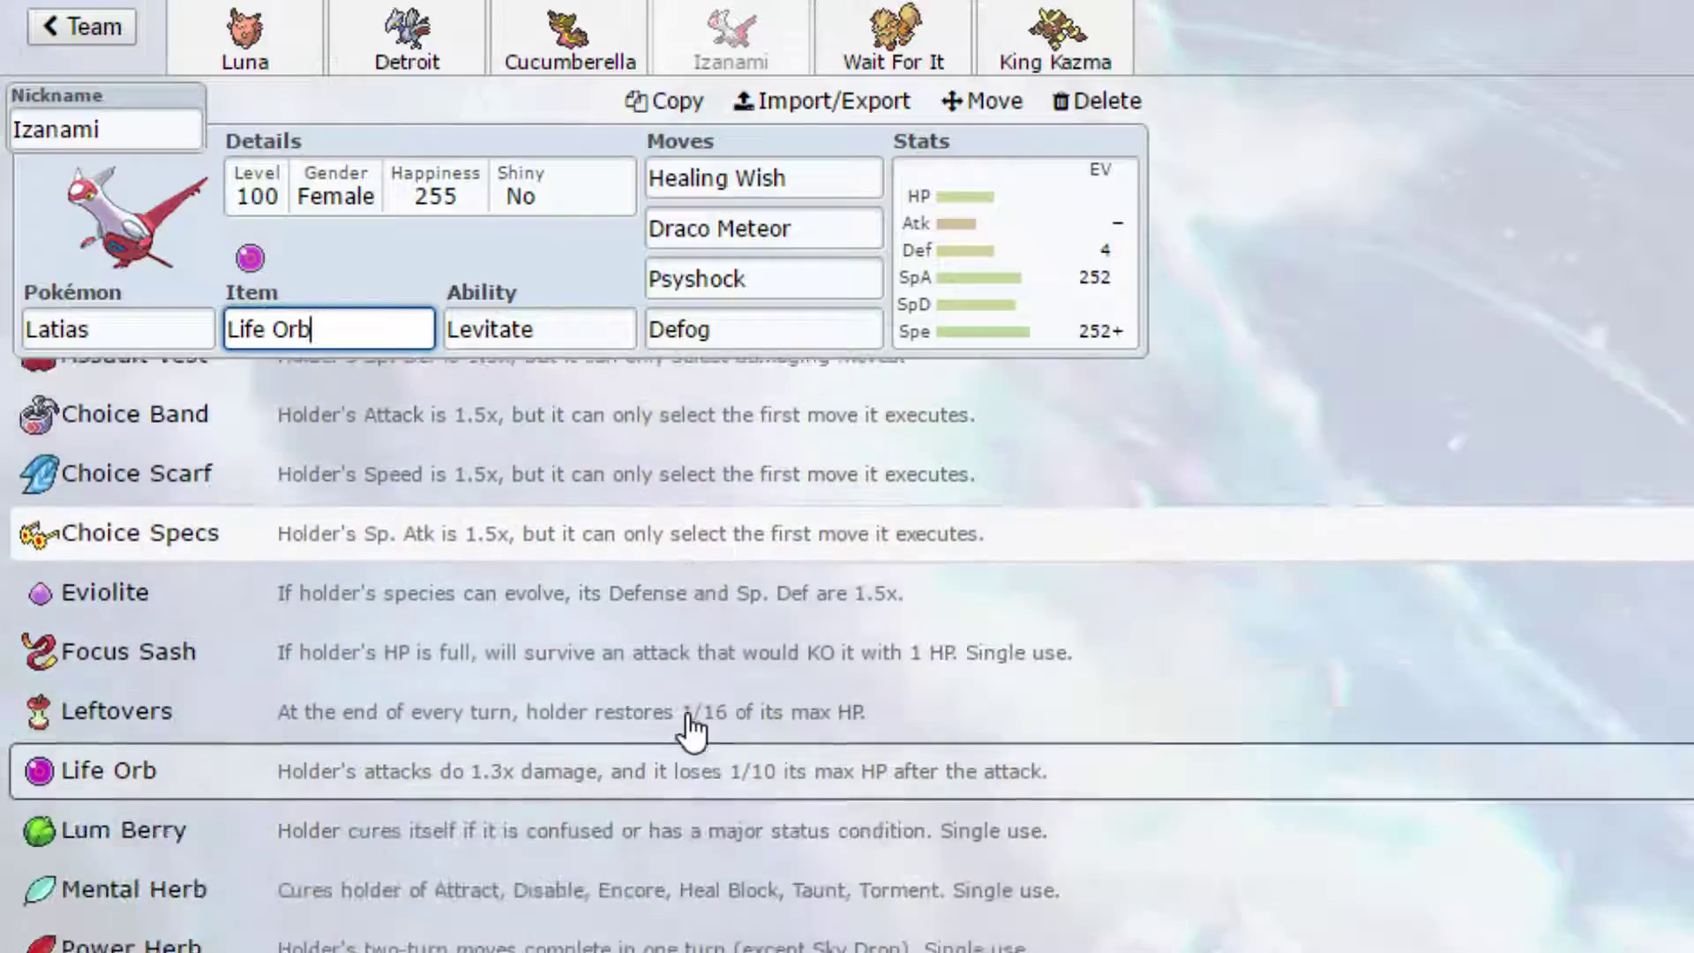
{"action": "scroll", "coordinate": [690, 728], "scroll_direction": "down", "scroll_amount": 4}
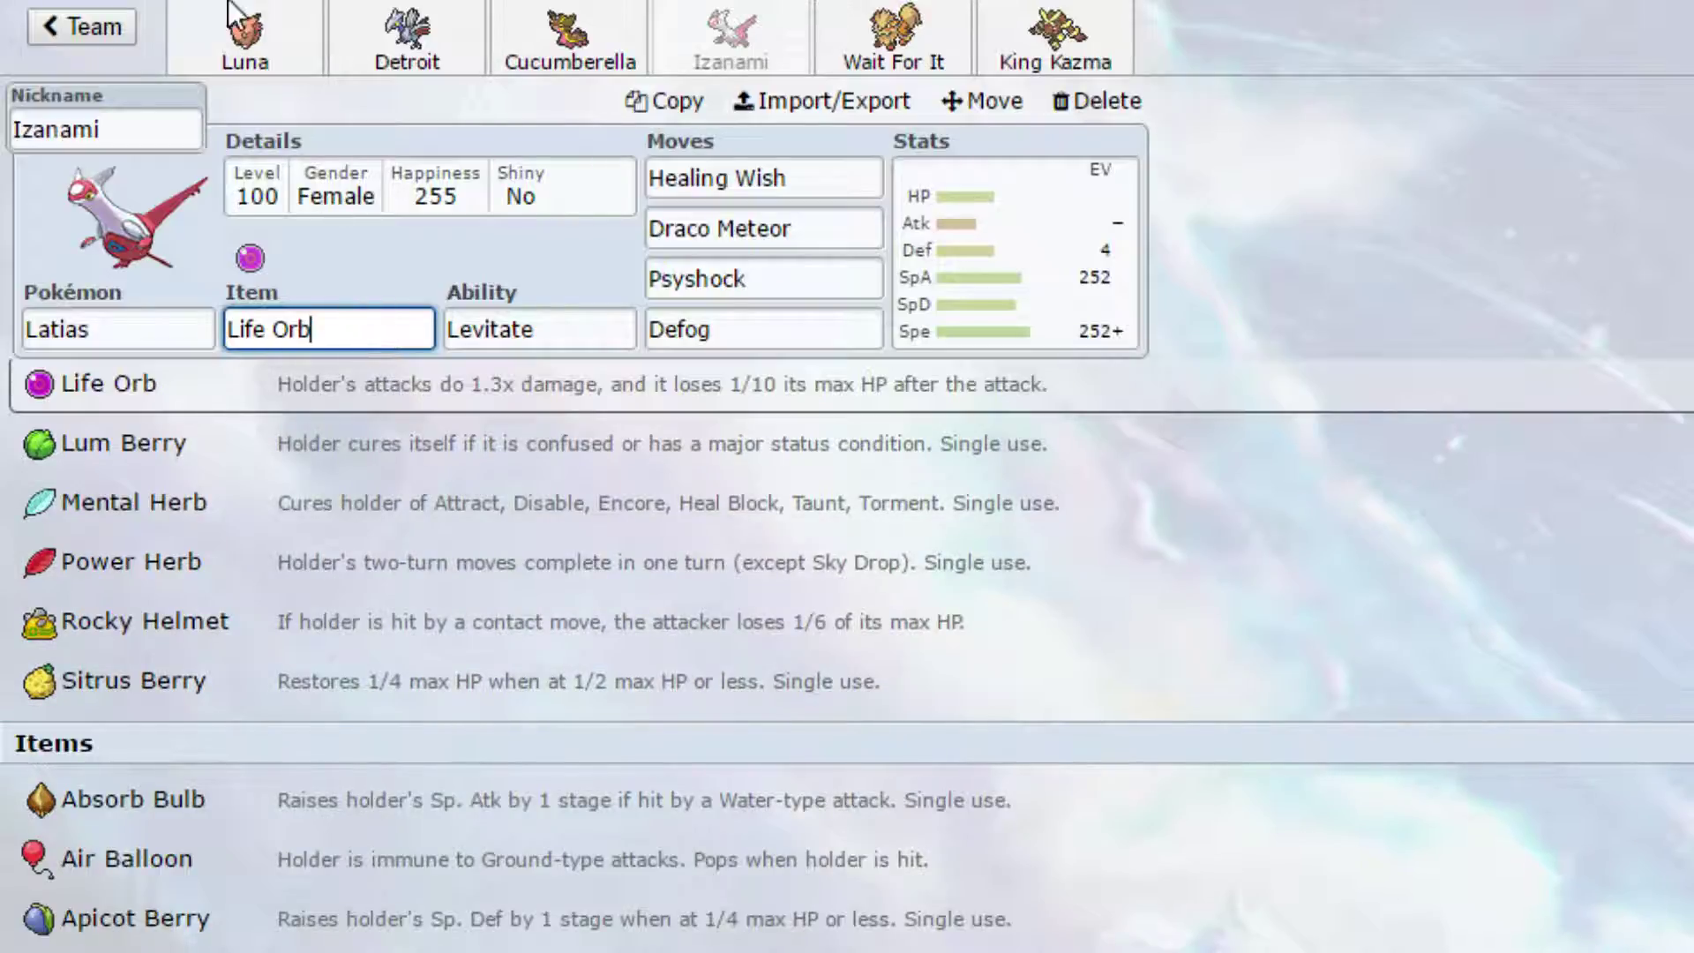
{"action": "left_click", "coordinate": [262, 55]}
{"action": "left_click", "coordinate": [383, 71]}
{"action": "left_click", "coordinate": [523, 70]}
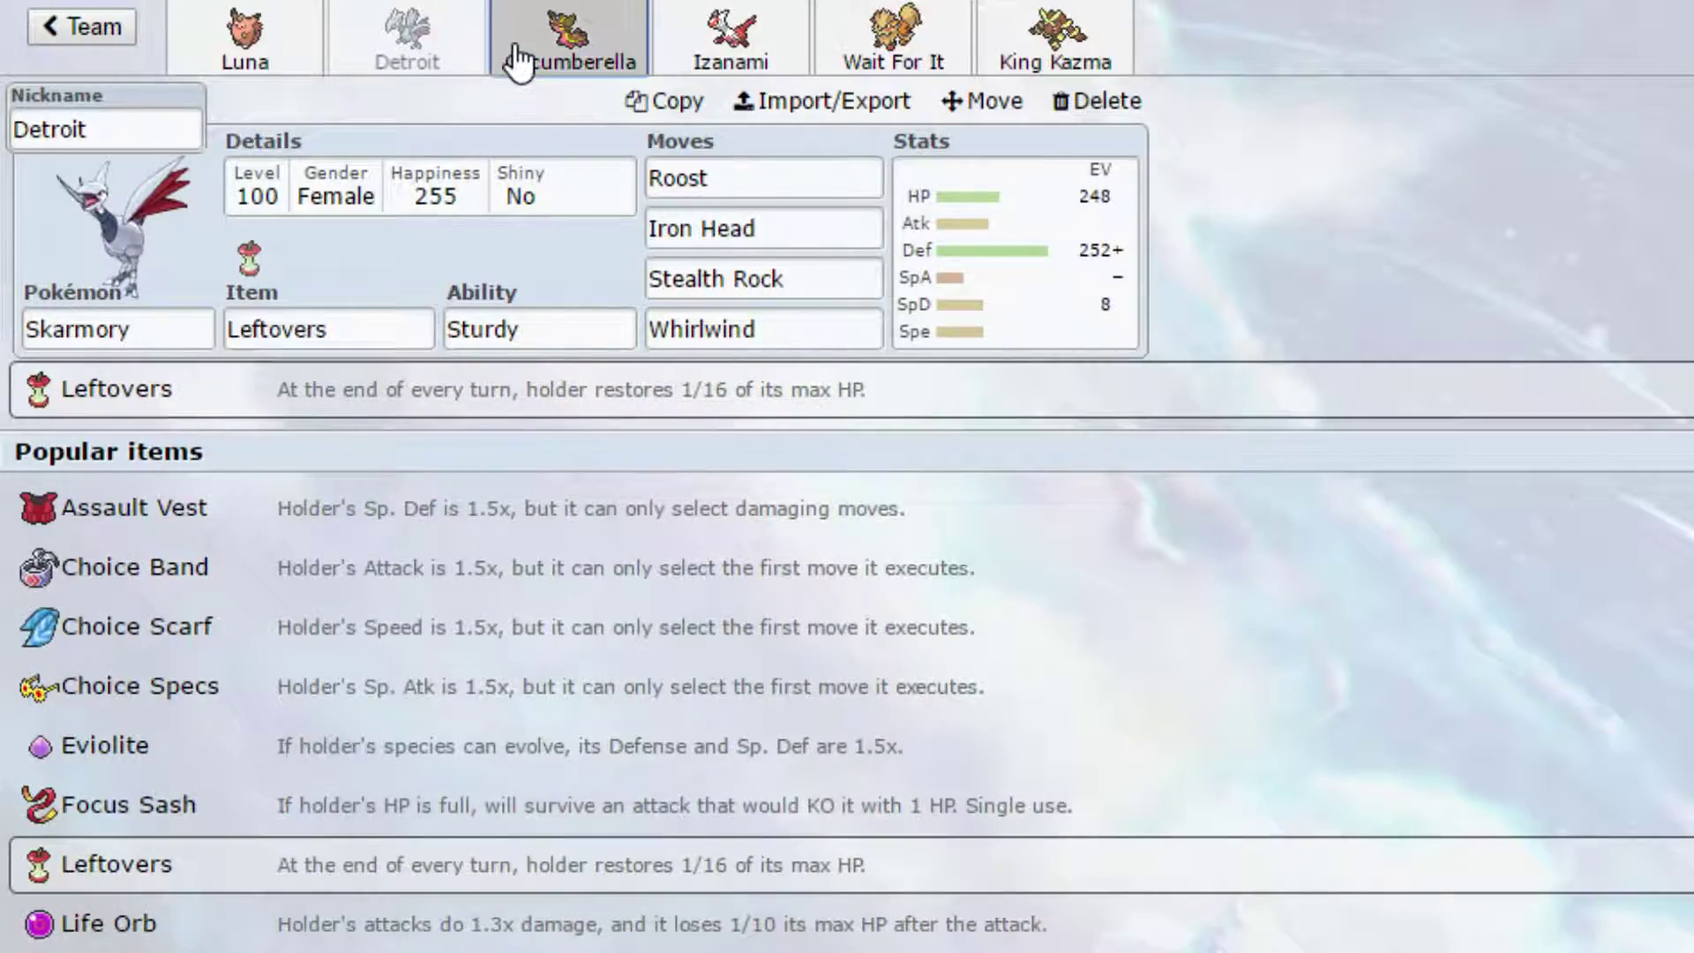
{"action": "left_click", "coordinate": [689, 64]}
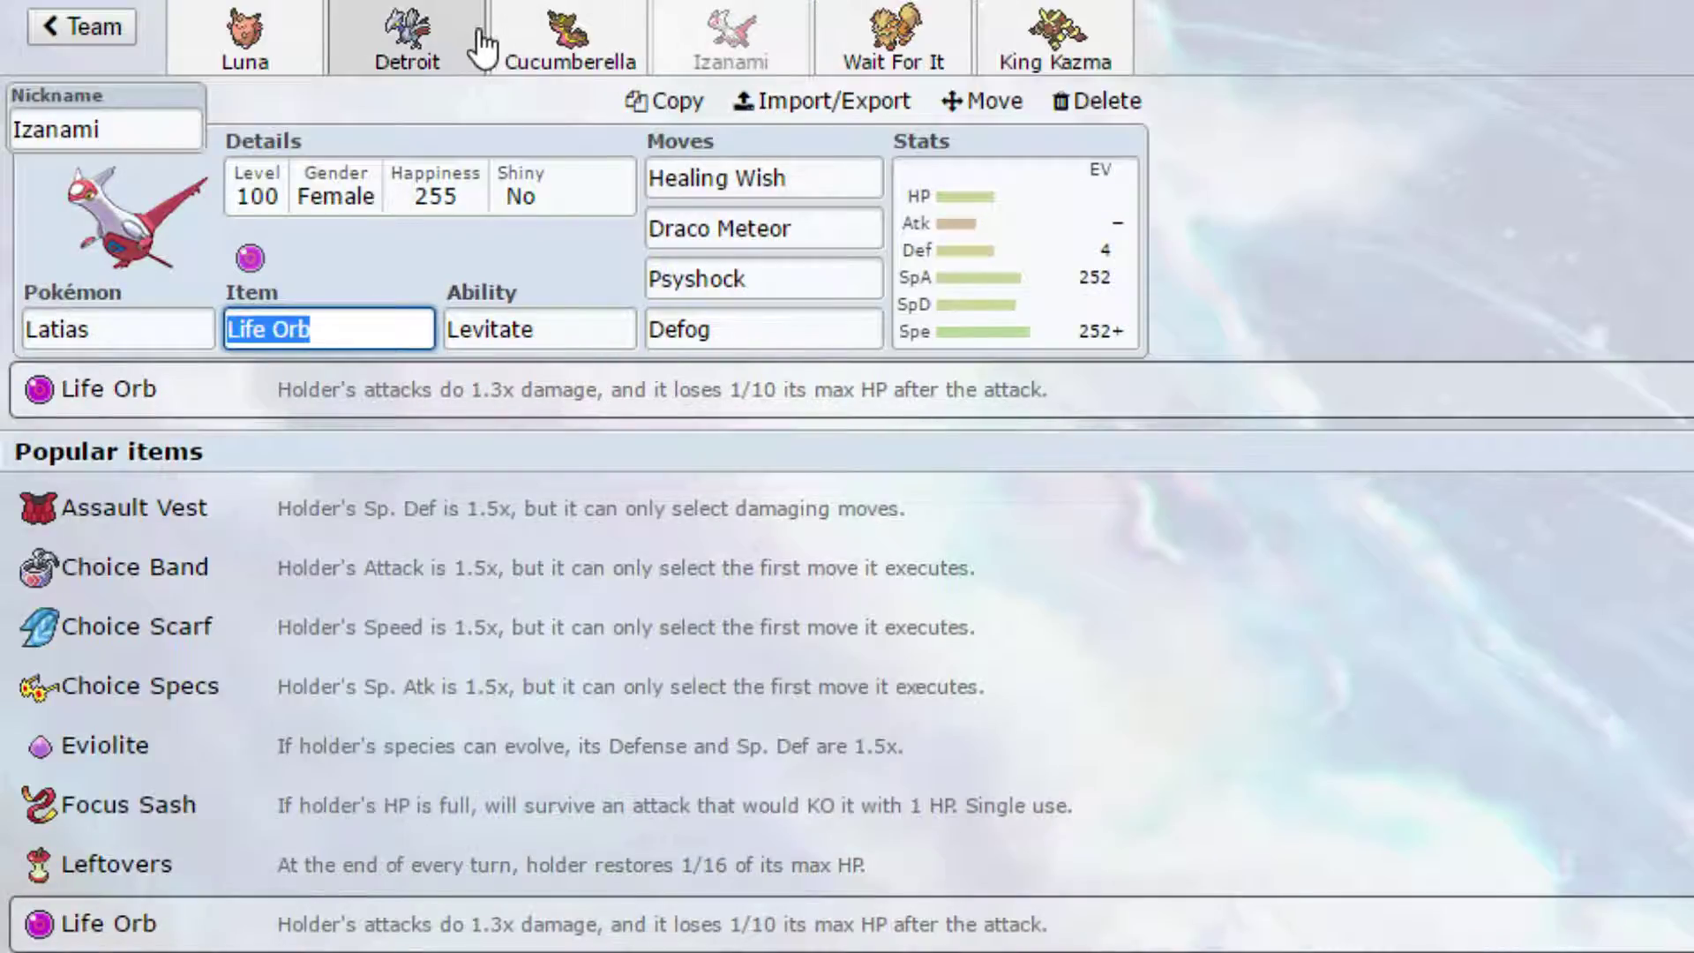
Step: Set Arcanine's gender to Male and its first move to Will-O-Wisp
{"action": "left_click", "coordinate": [887, 55]}
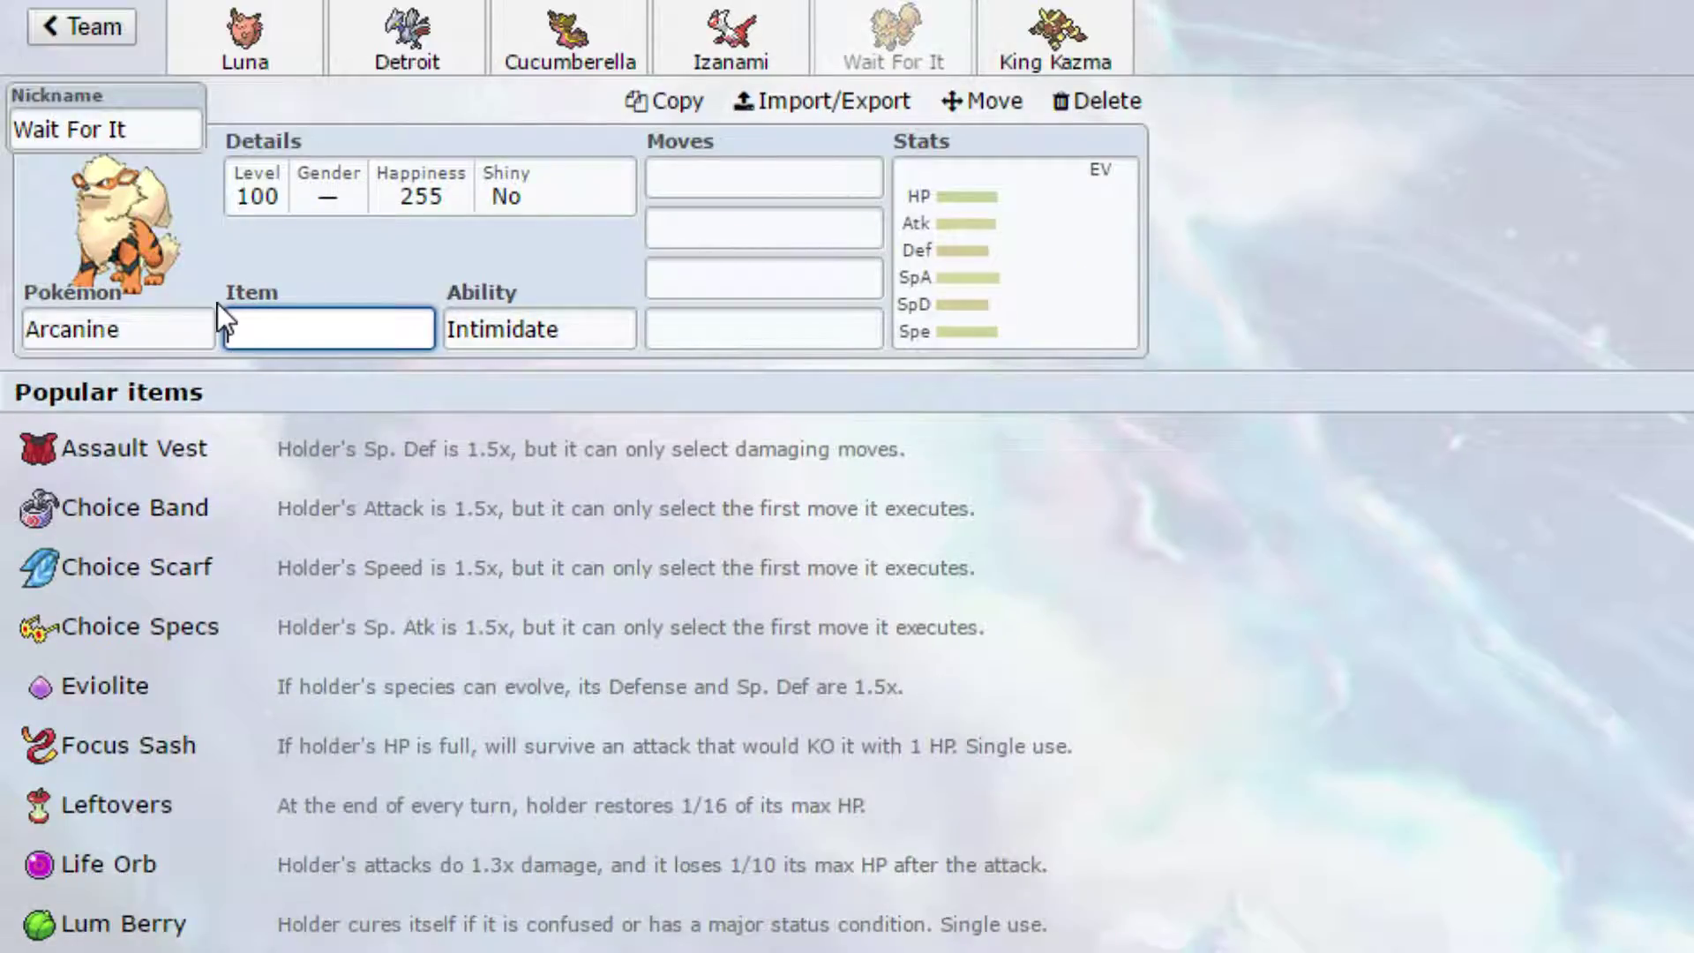
{"action": "left_click", "coordinate": [319, 210]}
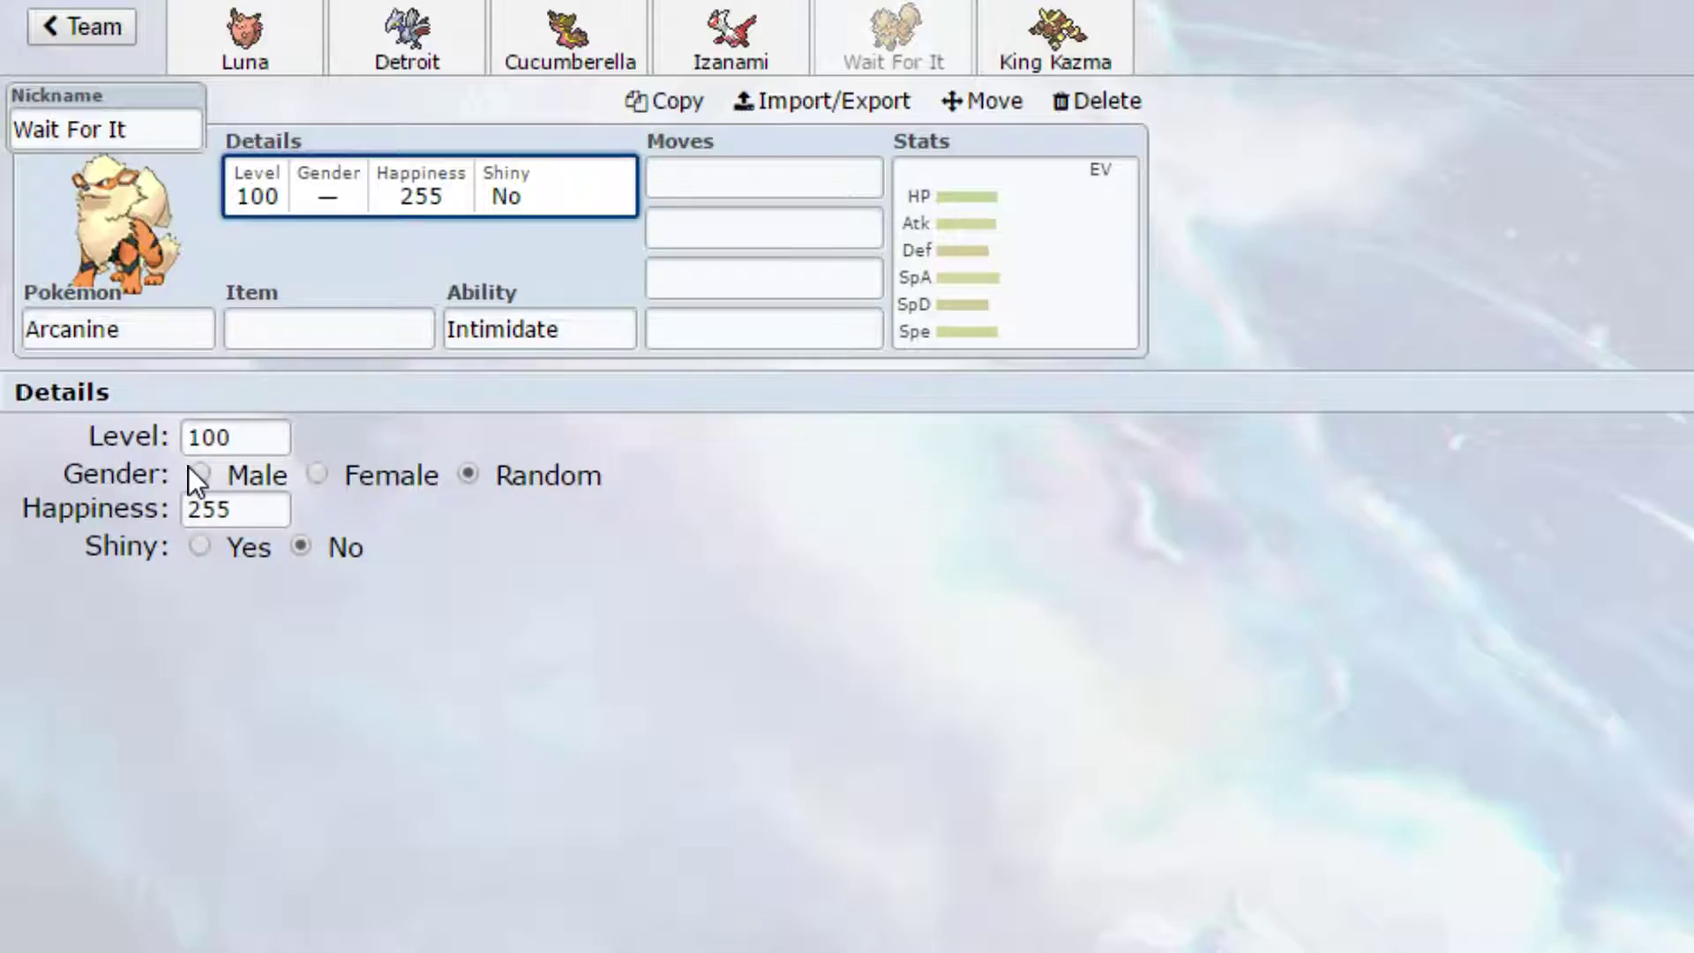
{"action": "left_click", "coordinate": [198, 474]}
{"action": "left_click", "coordinate": [341, 325]}
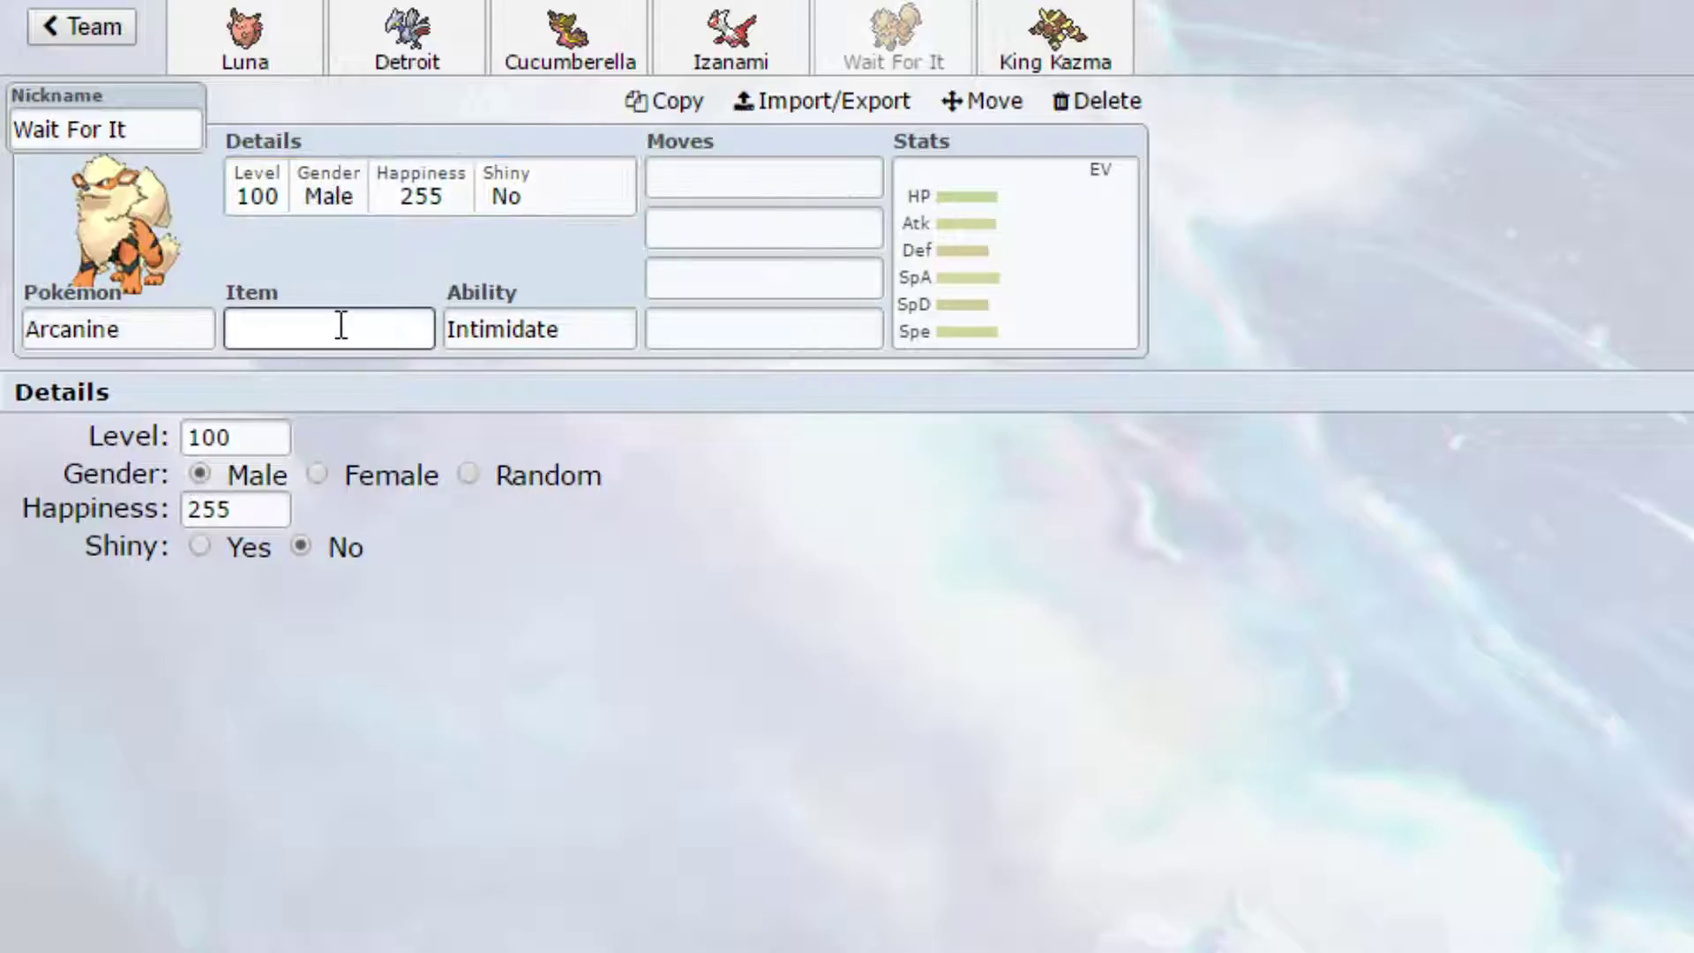
{"action": "left_click", "coordinate": [807, 167]}
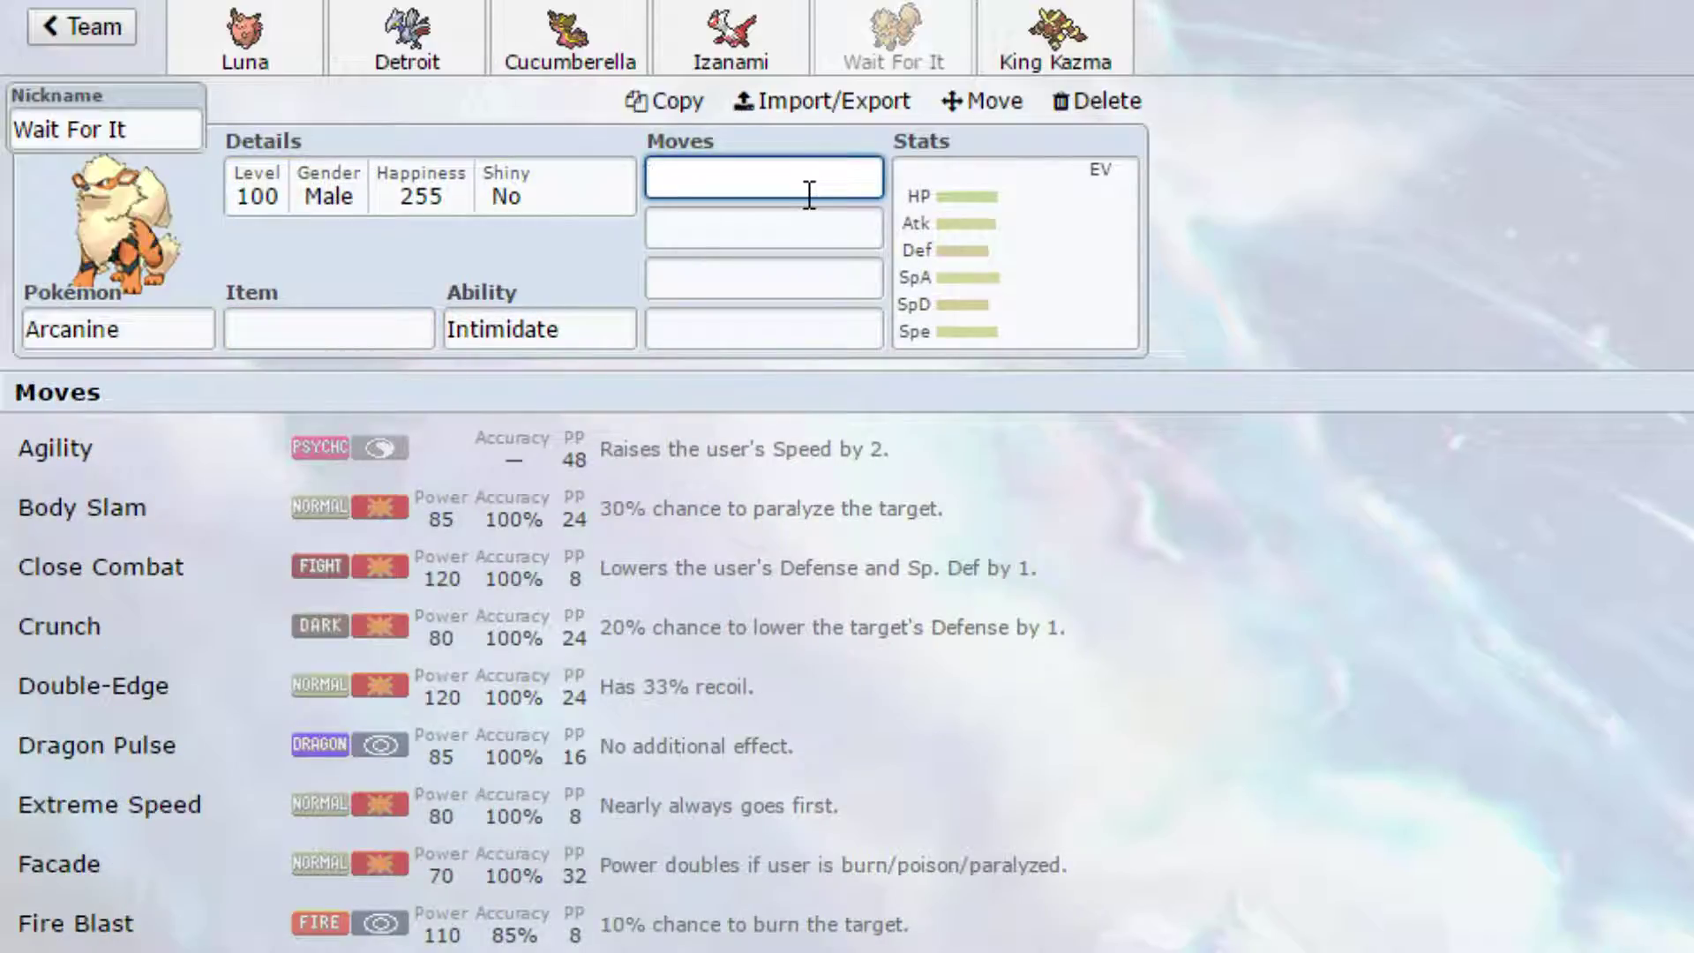
{"action": "type", "text": "wil"}
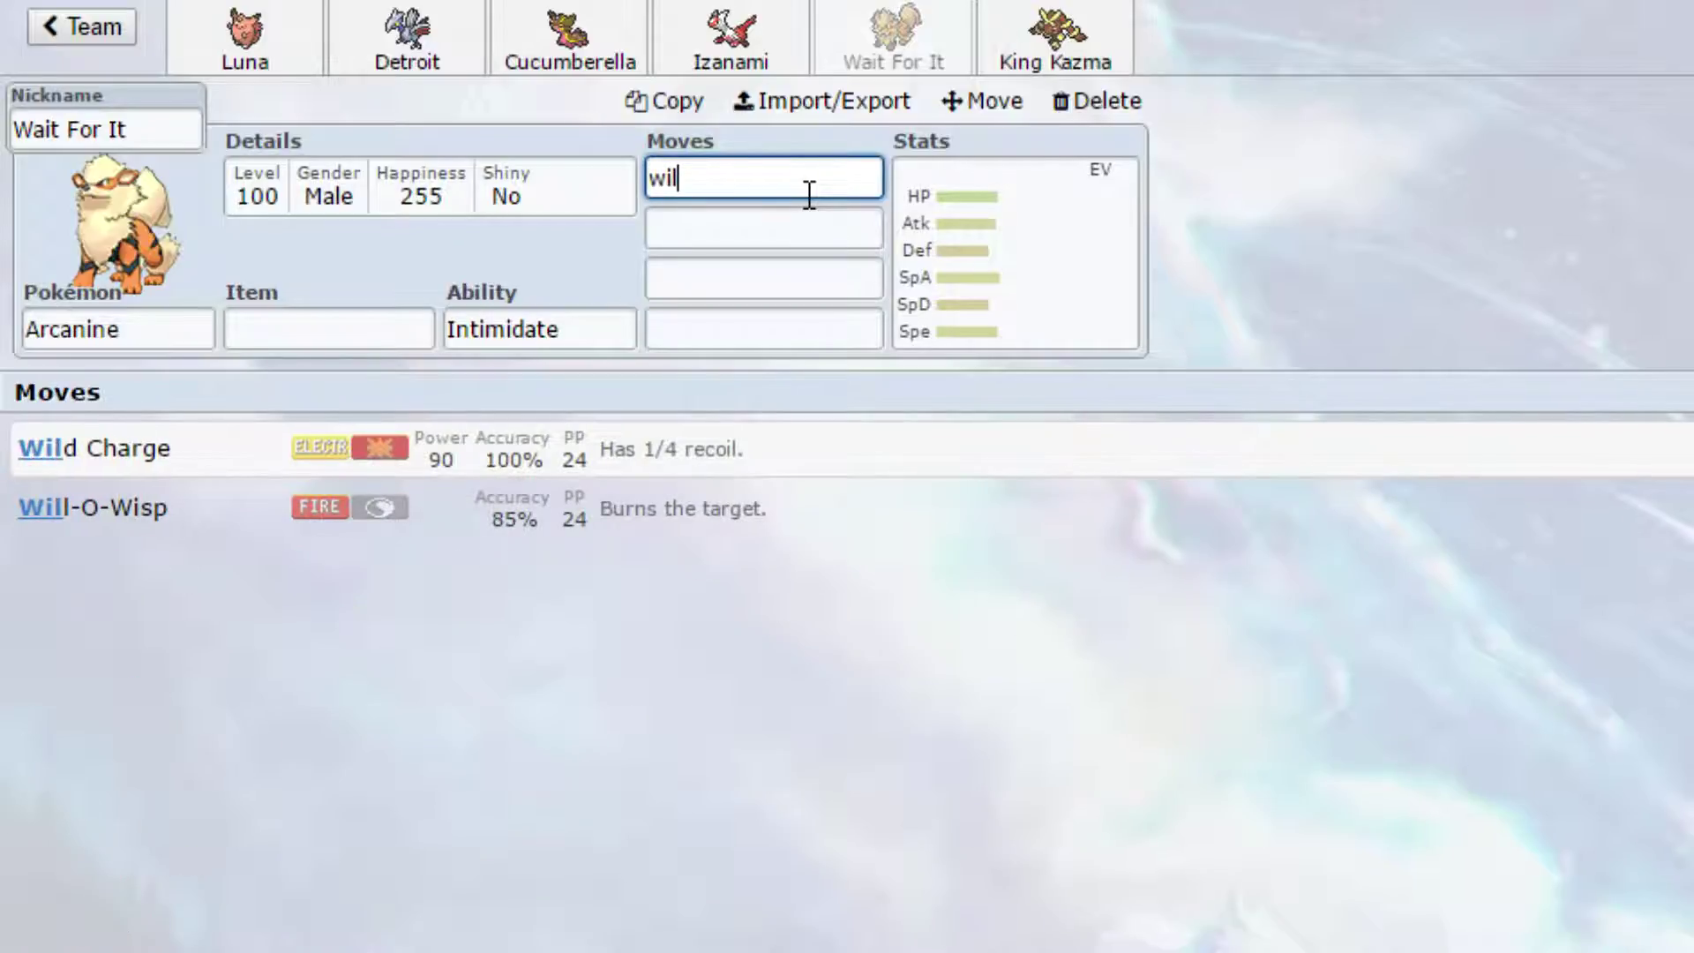
{"action": "type", "text": "l"}
{"action": "key", "text": "Return"}
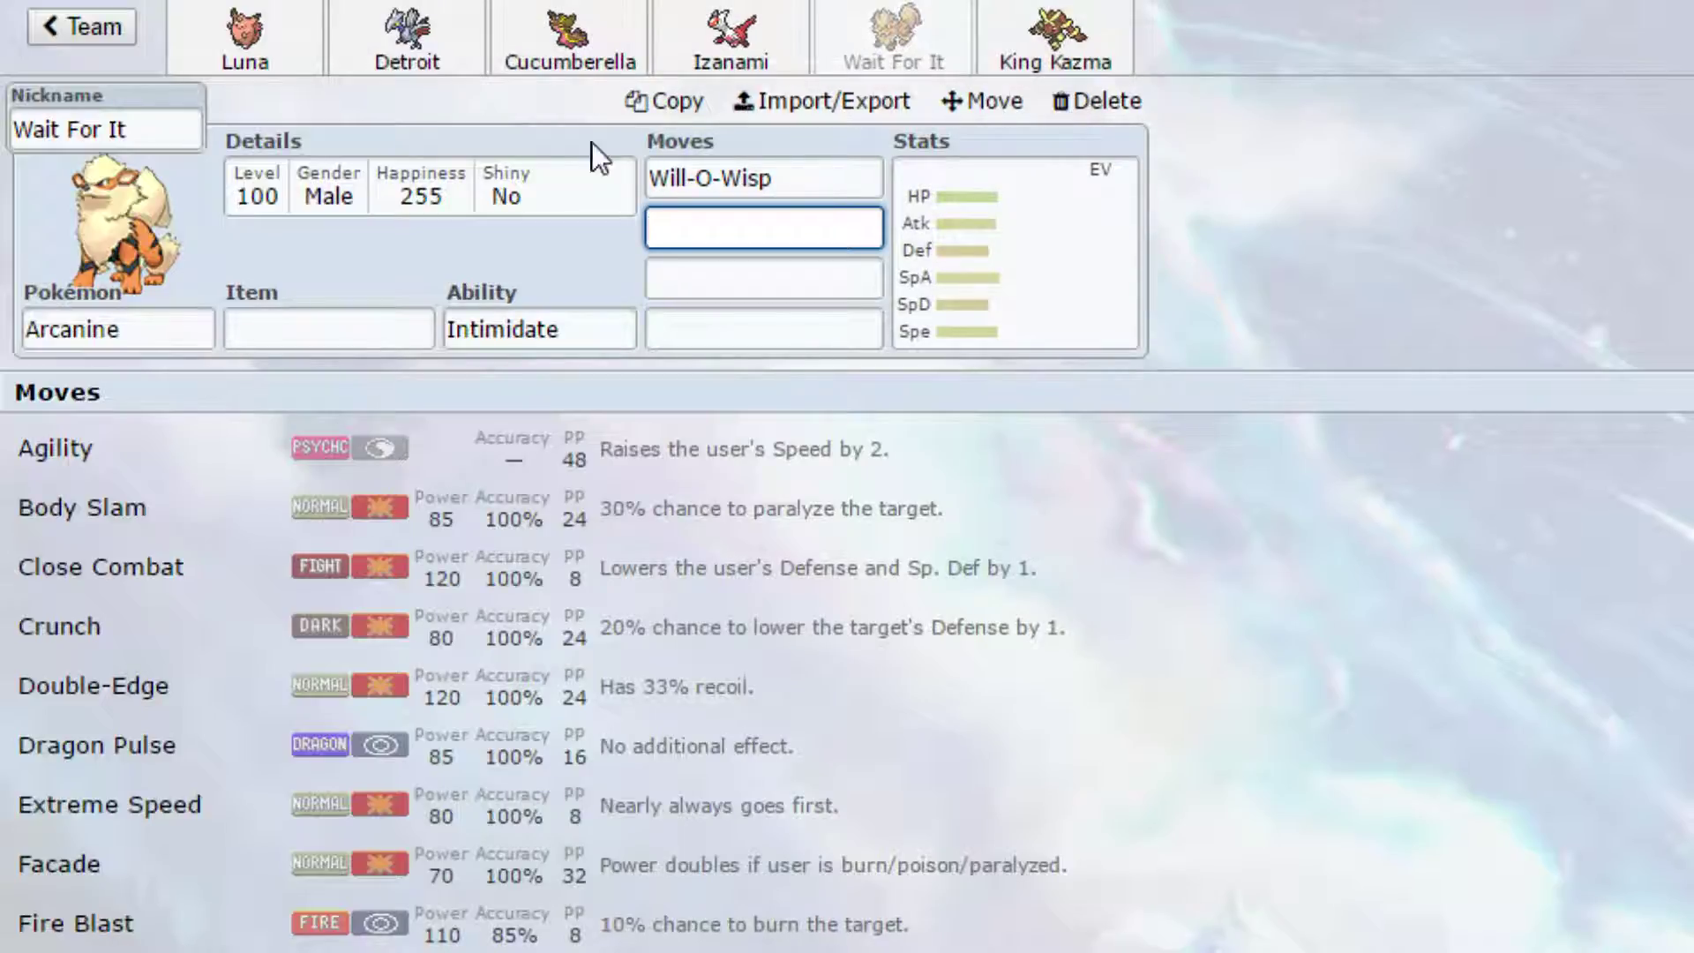
Step: Review Arcanine's ability, item and move options, and set its second move to Flare Blitz
{"action": "left_click", "coordinate": [584, 329]}
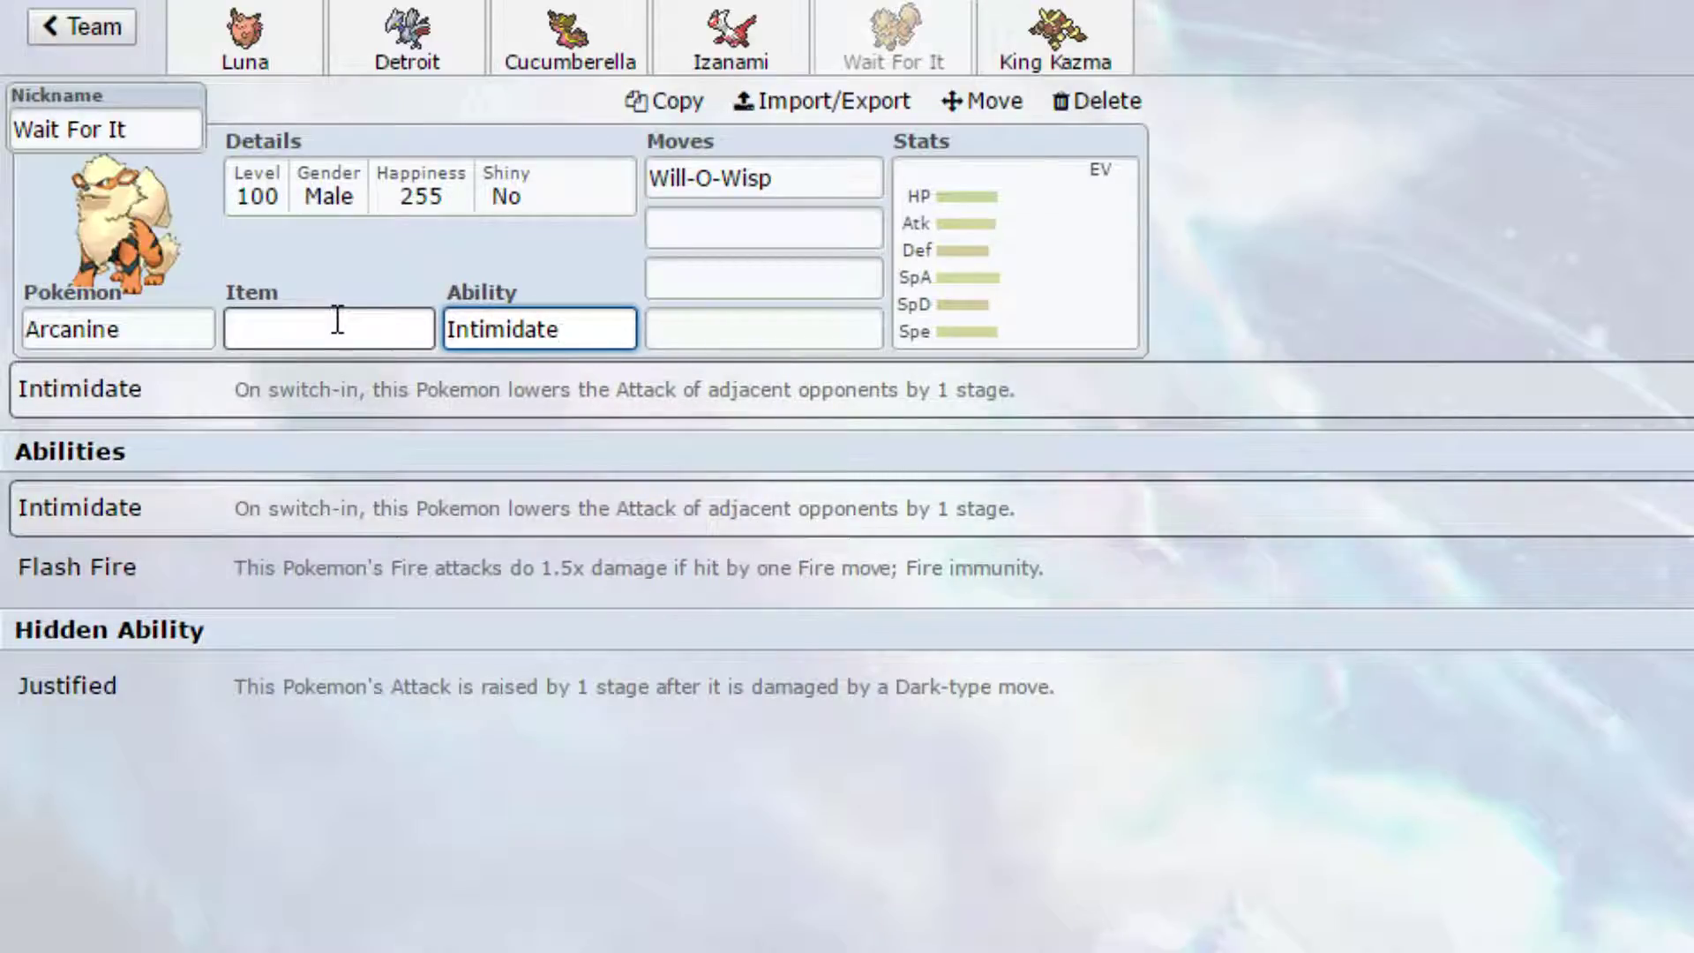
{"action": "left_click", "coordinate": [366, 328]}
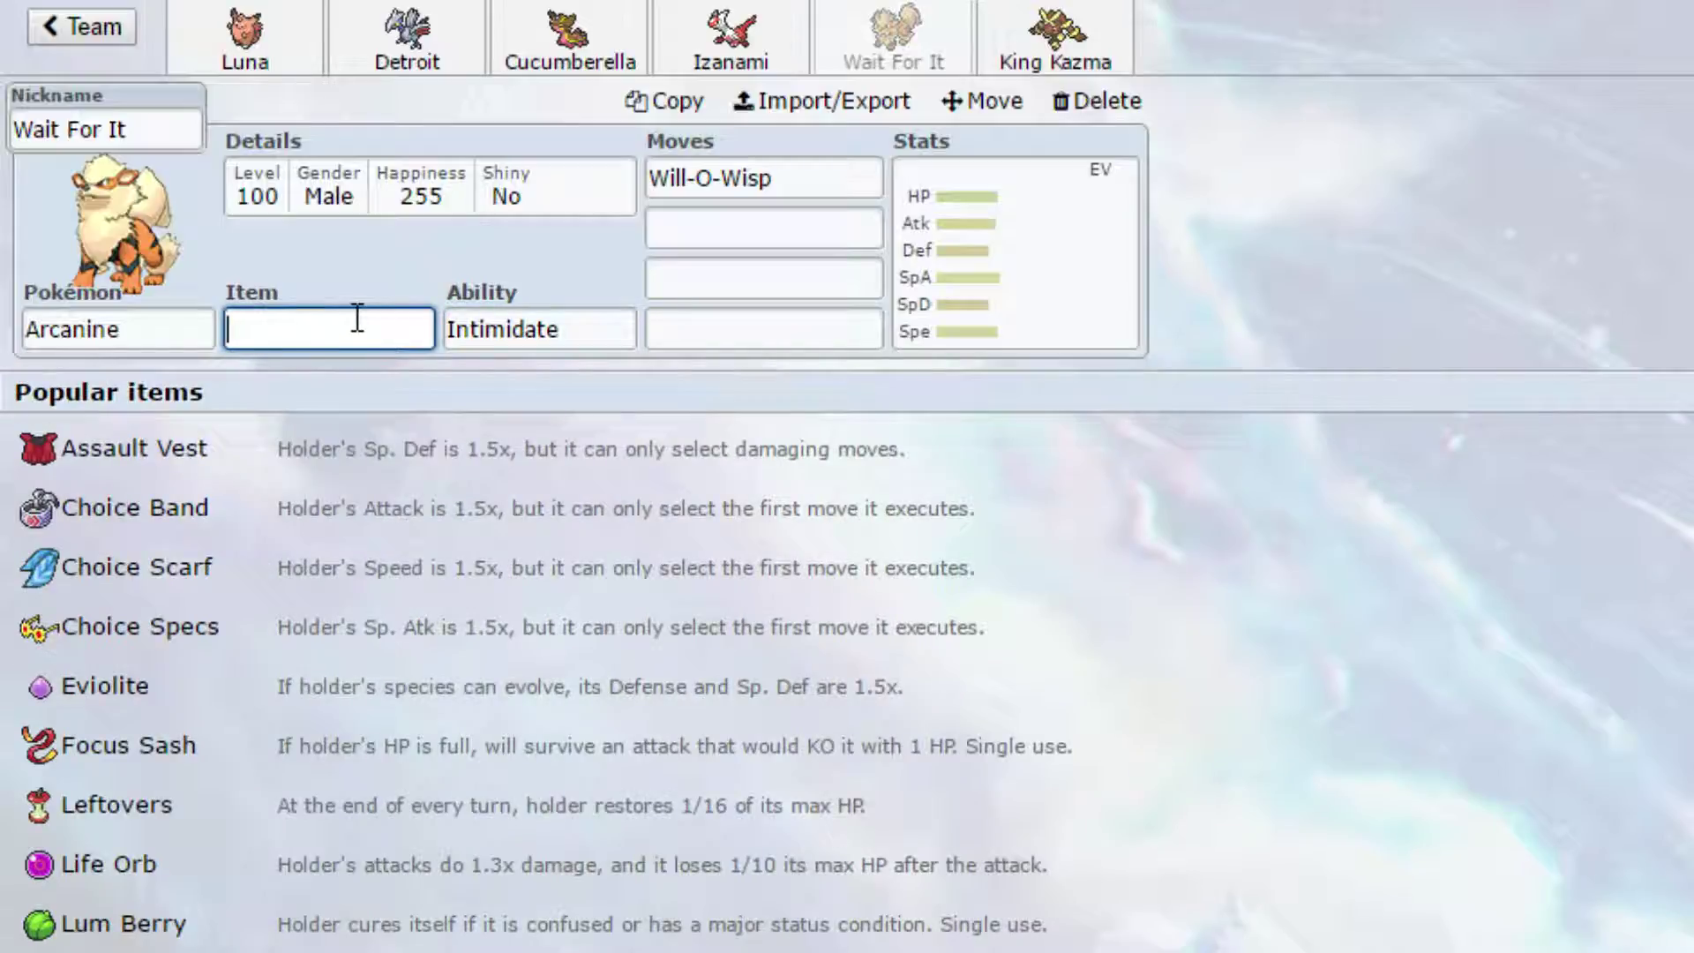
{"action": "left_click", "coordinate": [766, 234]}
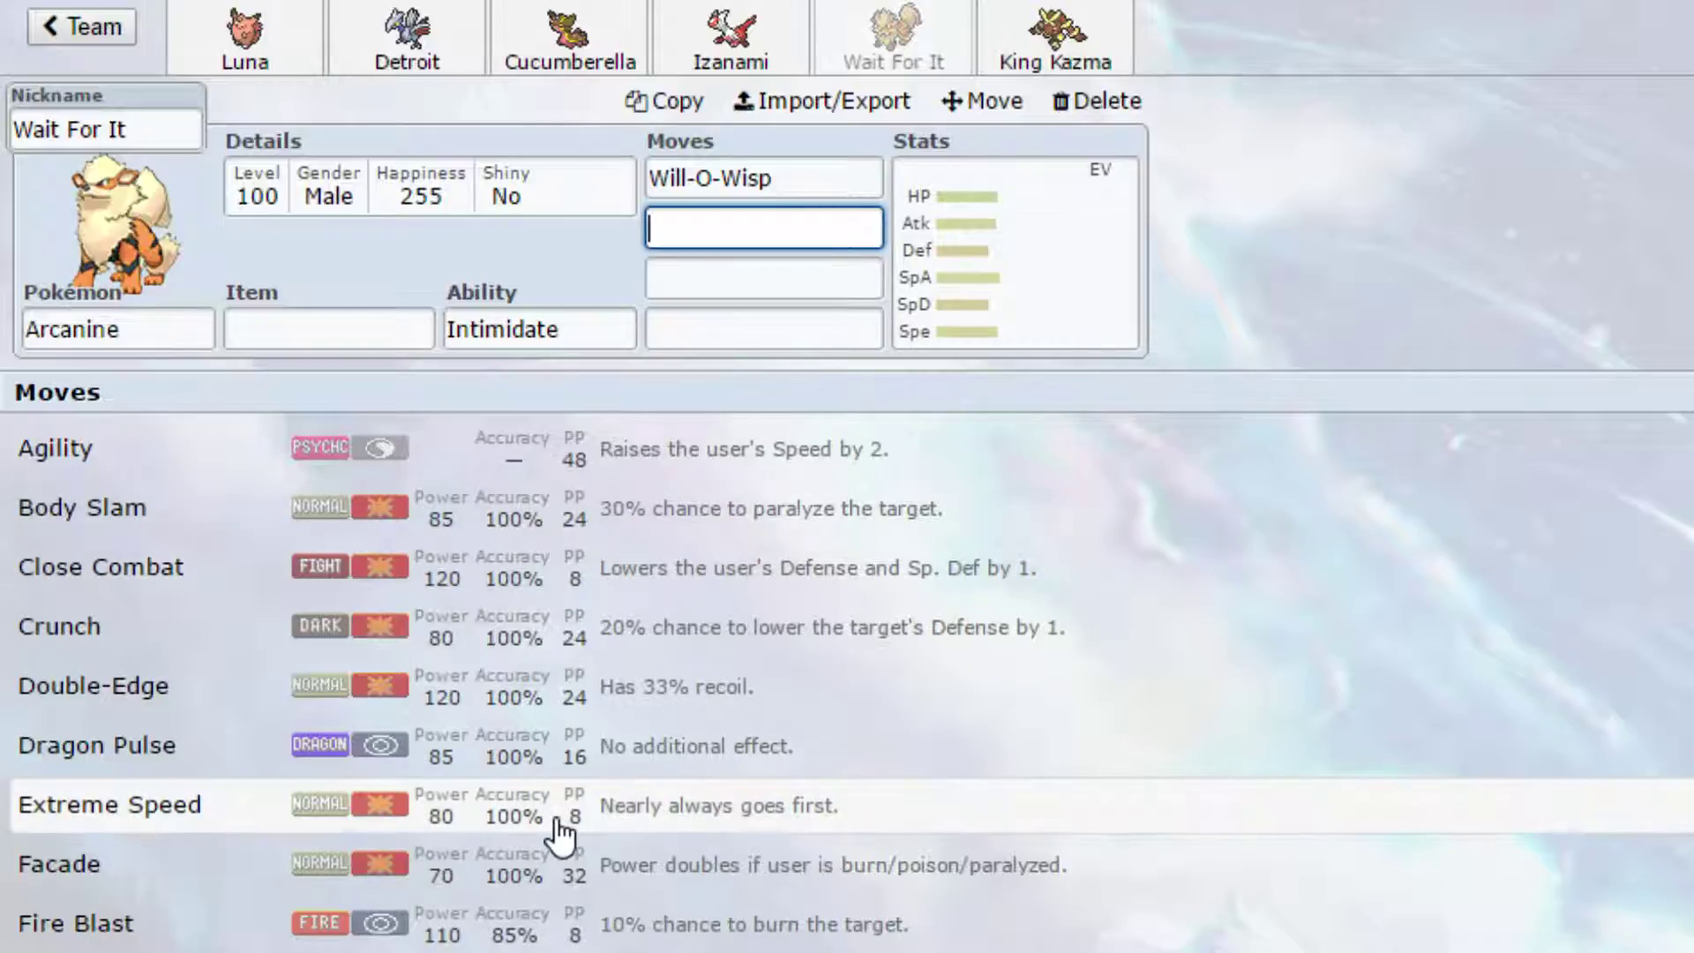
{"action": "scroll", "coordinate": [847, 659], "scroll_direction": "down", "scroll_amount": 4}
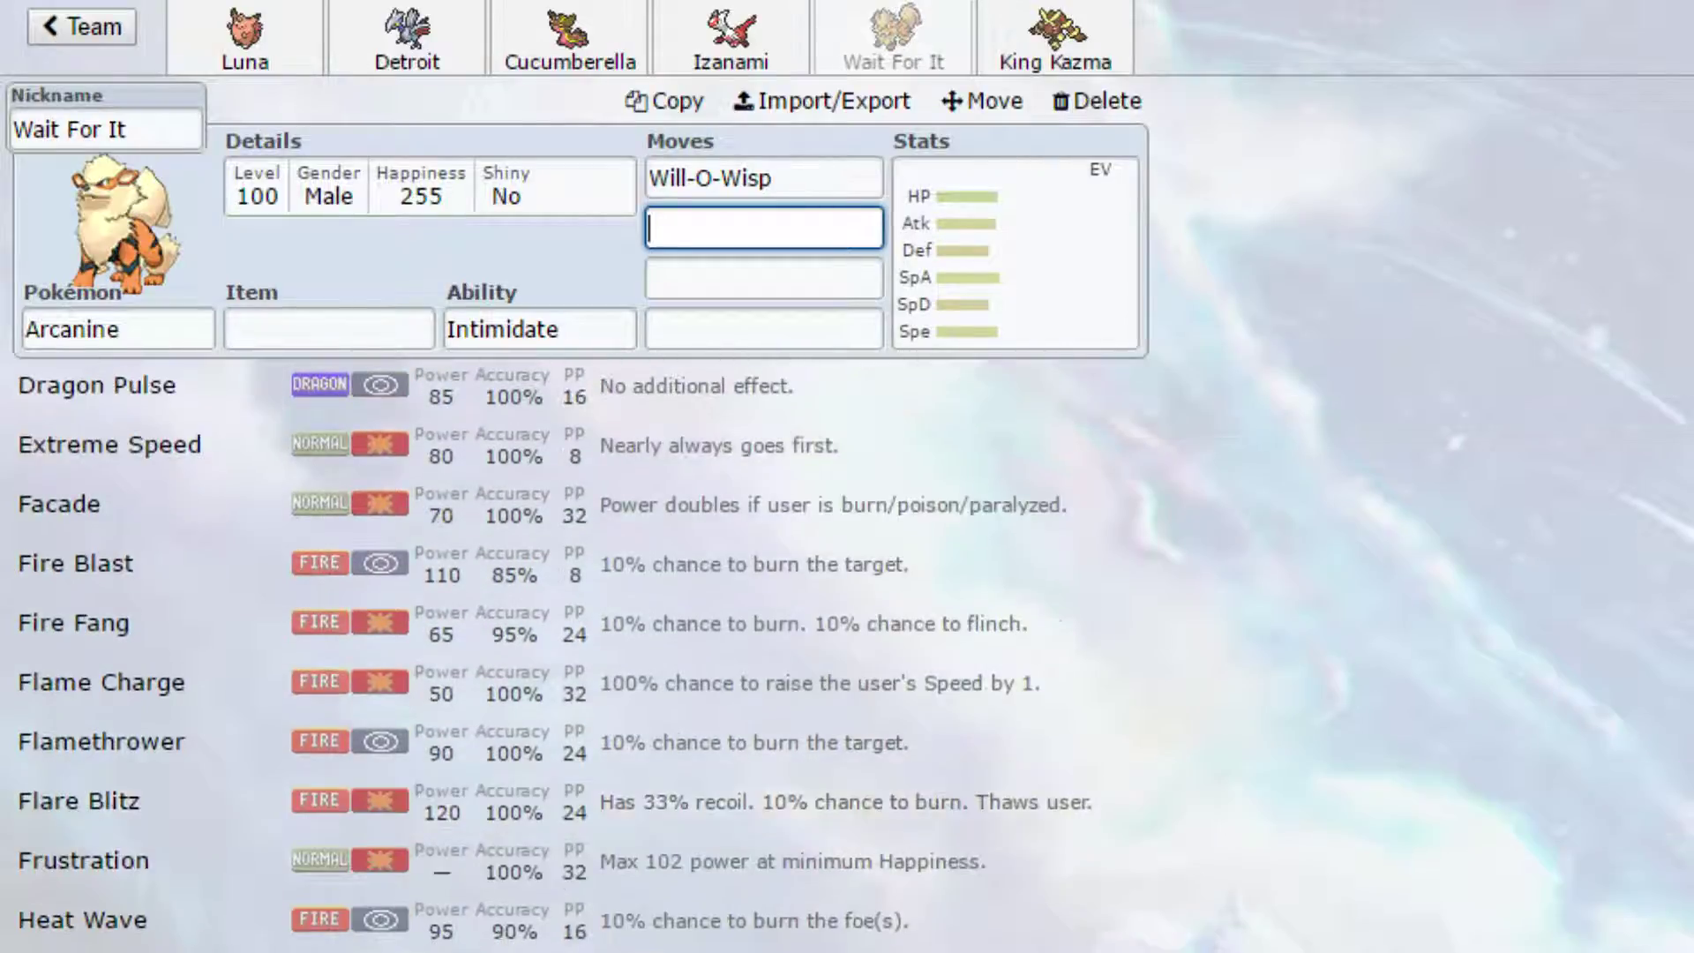
{"action": "scroll", "coordinate": [847, 659], "scroll_direction": "down", "scroll_amount": 4}
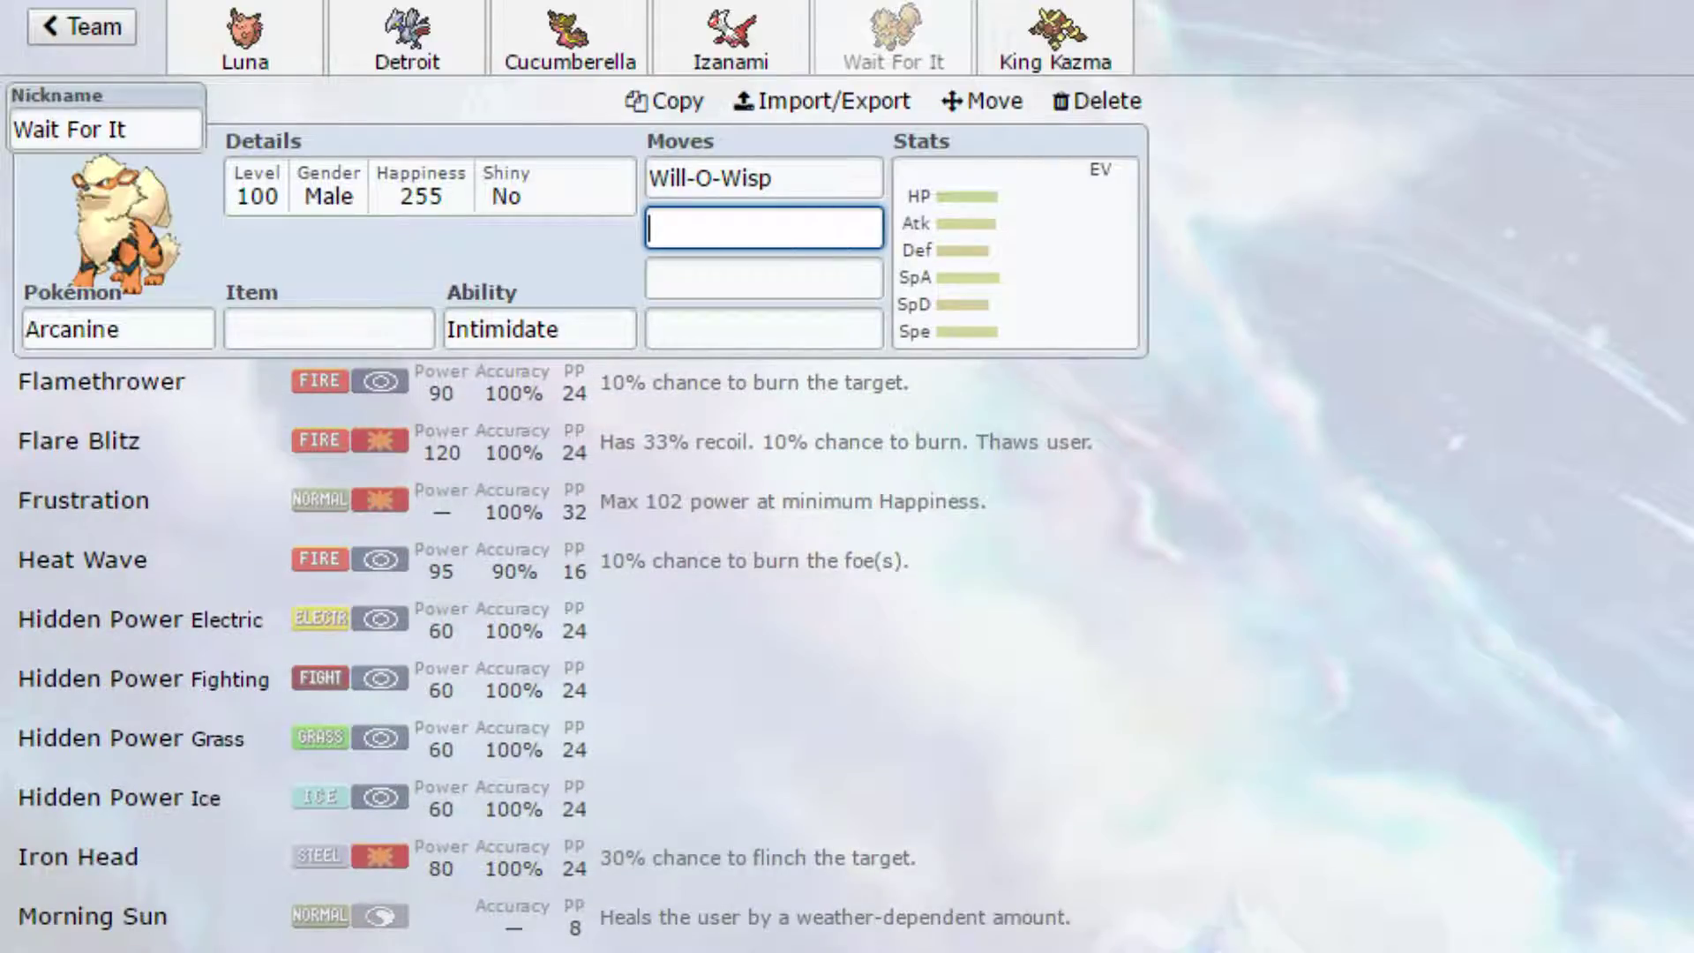
{"action": "scroll", "coordinate": [847, 659], "scroll_direction": "down", "scroll_amount": 4}
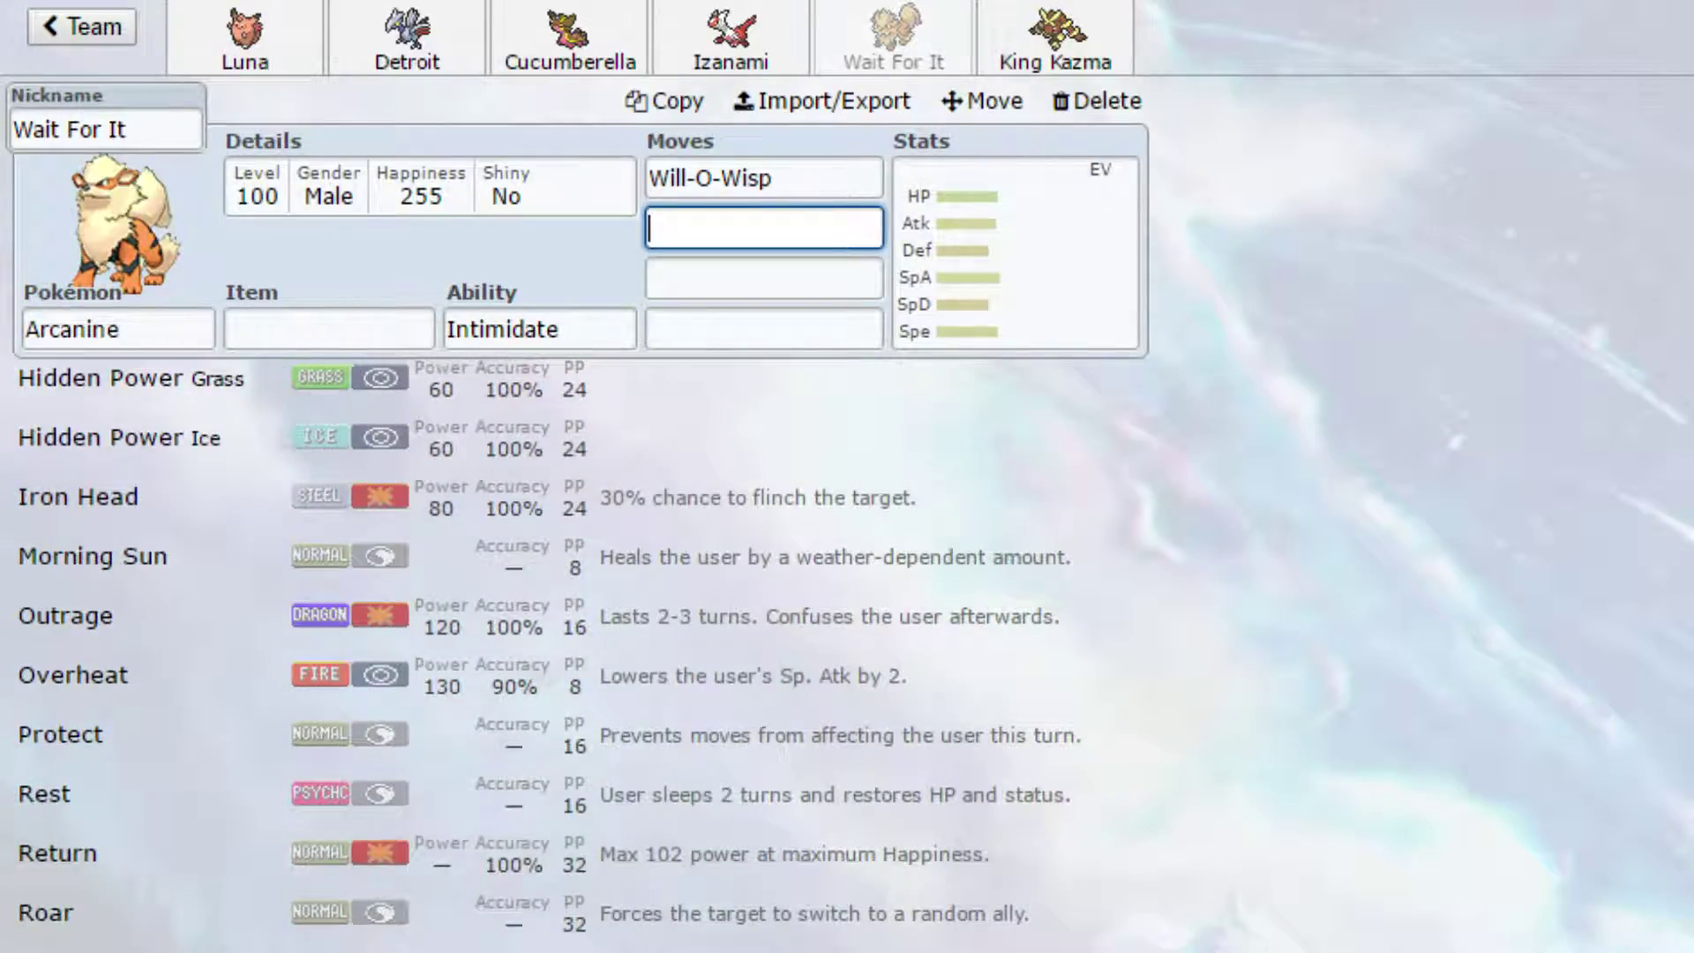
{"action": "scroll", "coordinate": [635, 870], "scroll_direction": "up", "scroll_amount": 10}
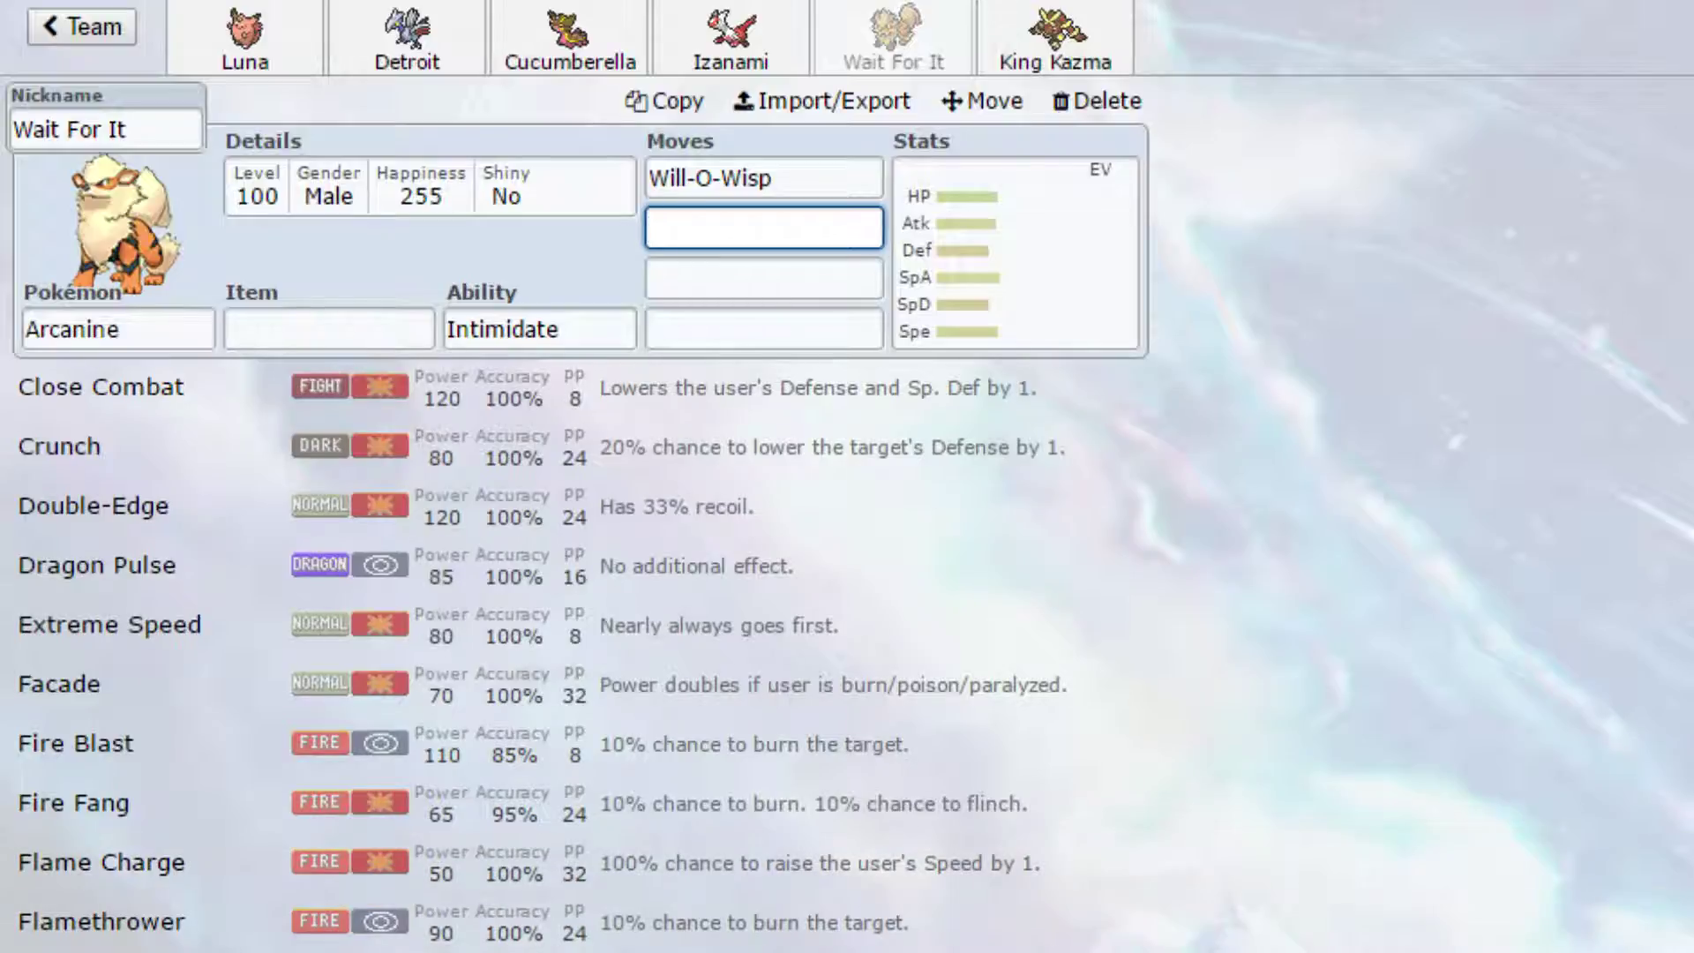
{"action": "key", "text": "Return"}
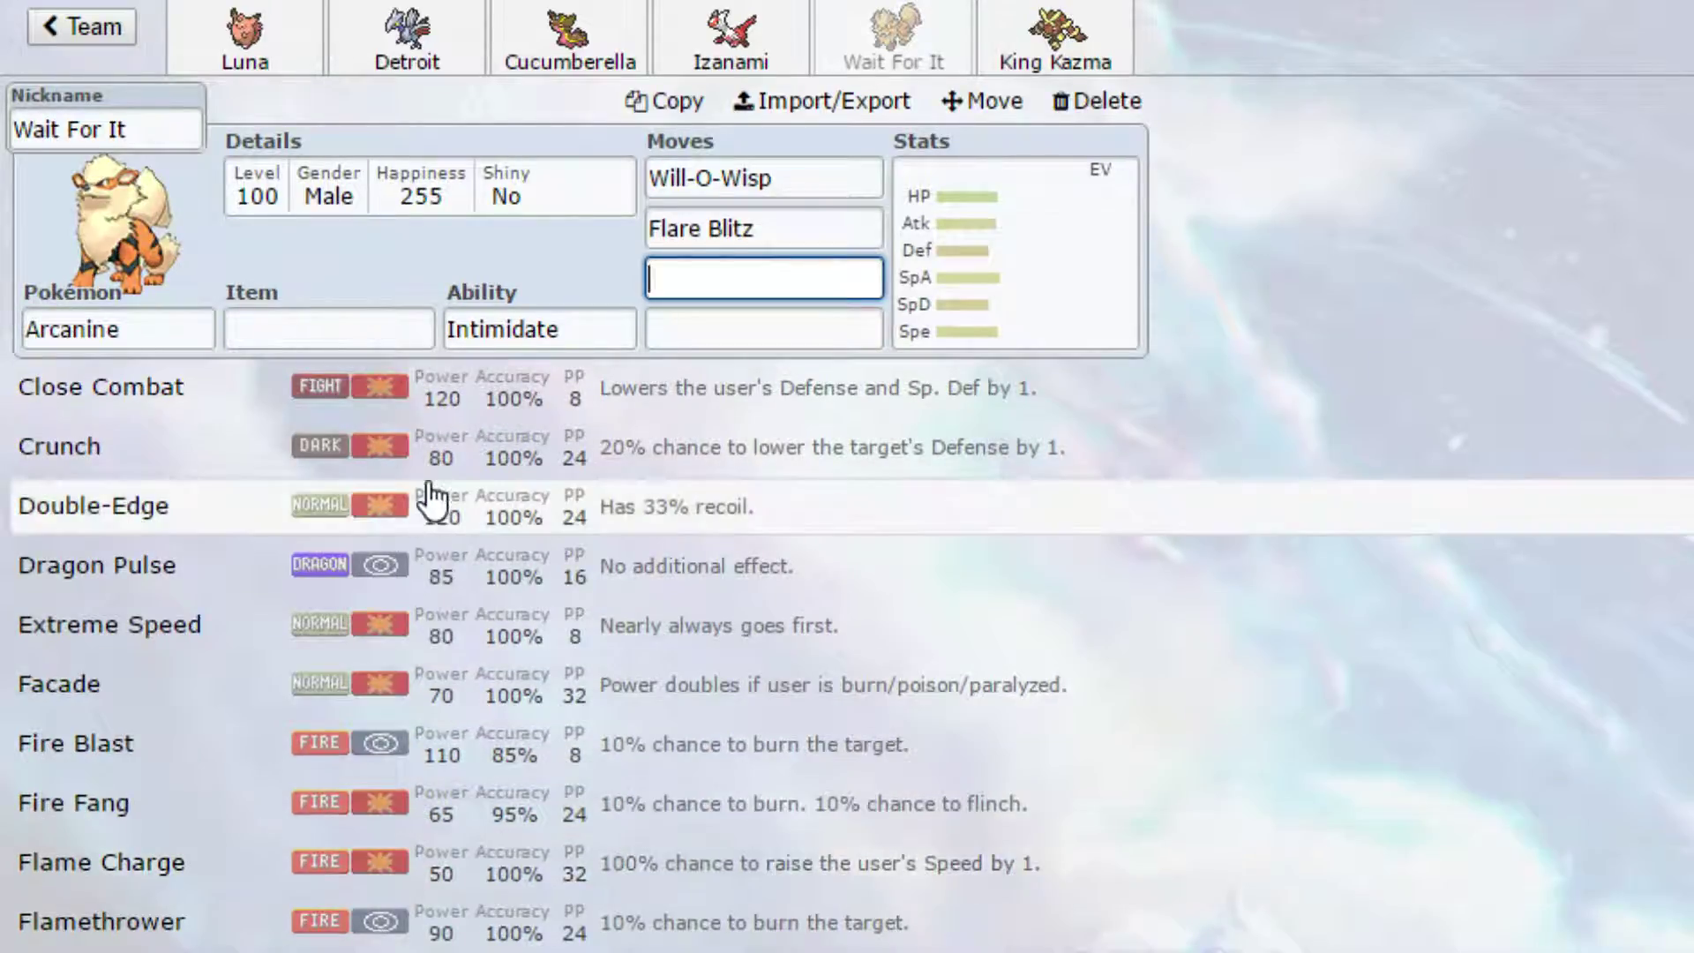
{"action": "scroll", "coordinate": [431, 499], "scroll_direction": "up", "scroll_amount": 2}
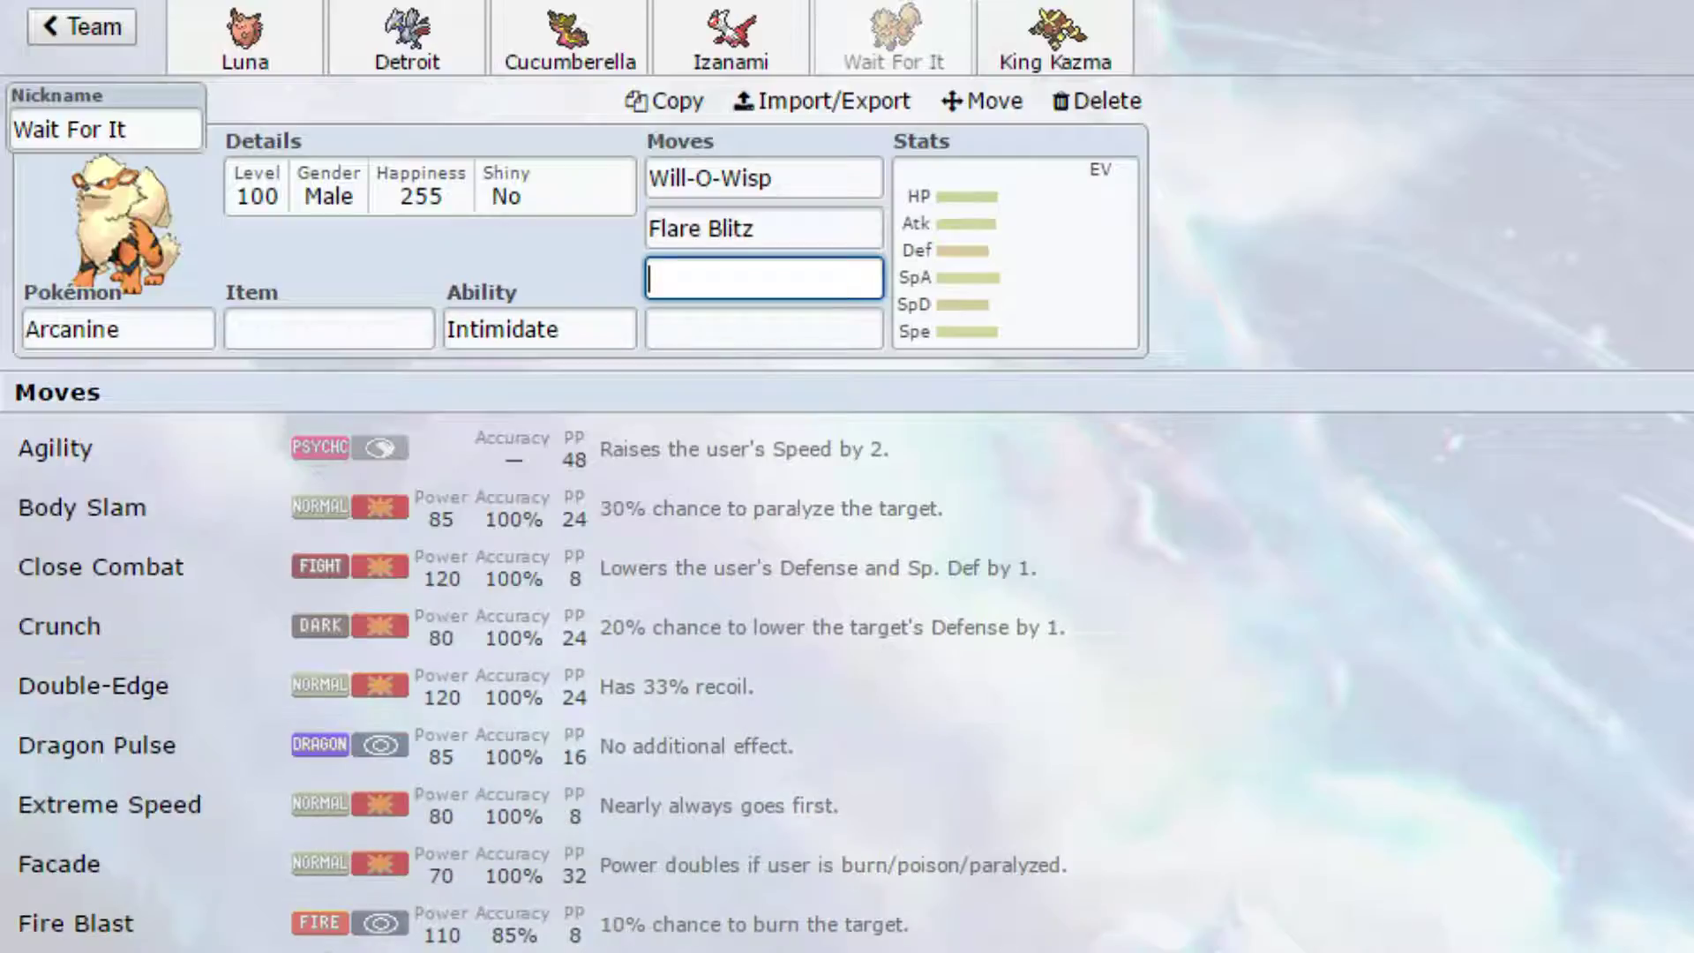
Step: Set Arcanine's EVs to 252 Attack, 252 Speed and 4 Defense with a Jolly nature (+Spe, -SpA)
{"action": "scroll", "coordinate": [847, 653], "scroll_direction": "down", "scroll_amount": 15}
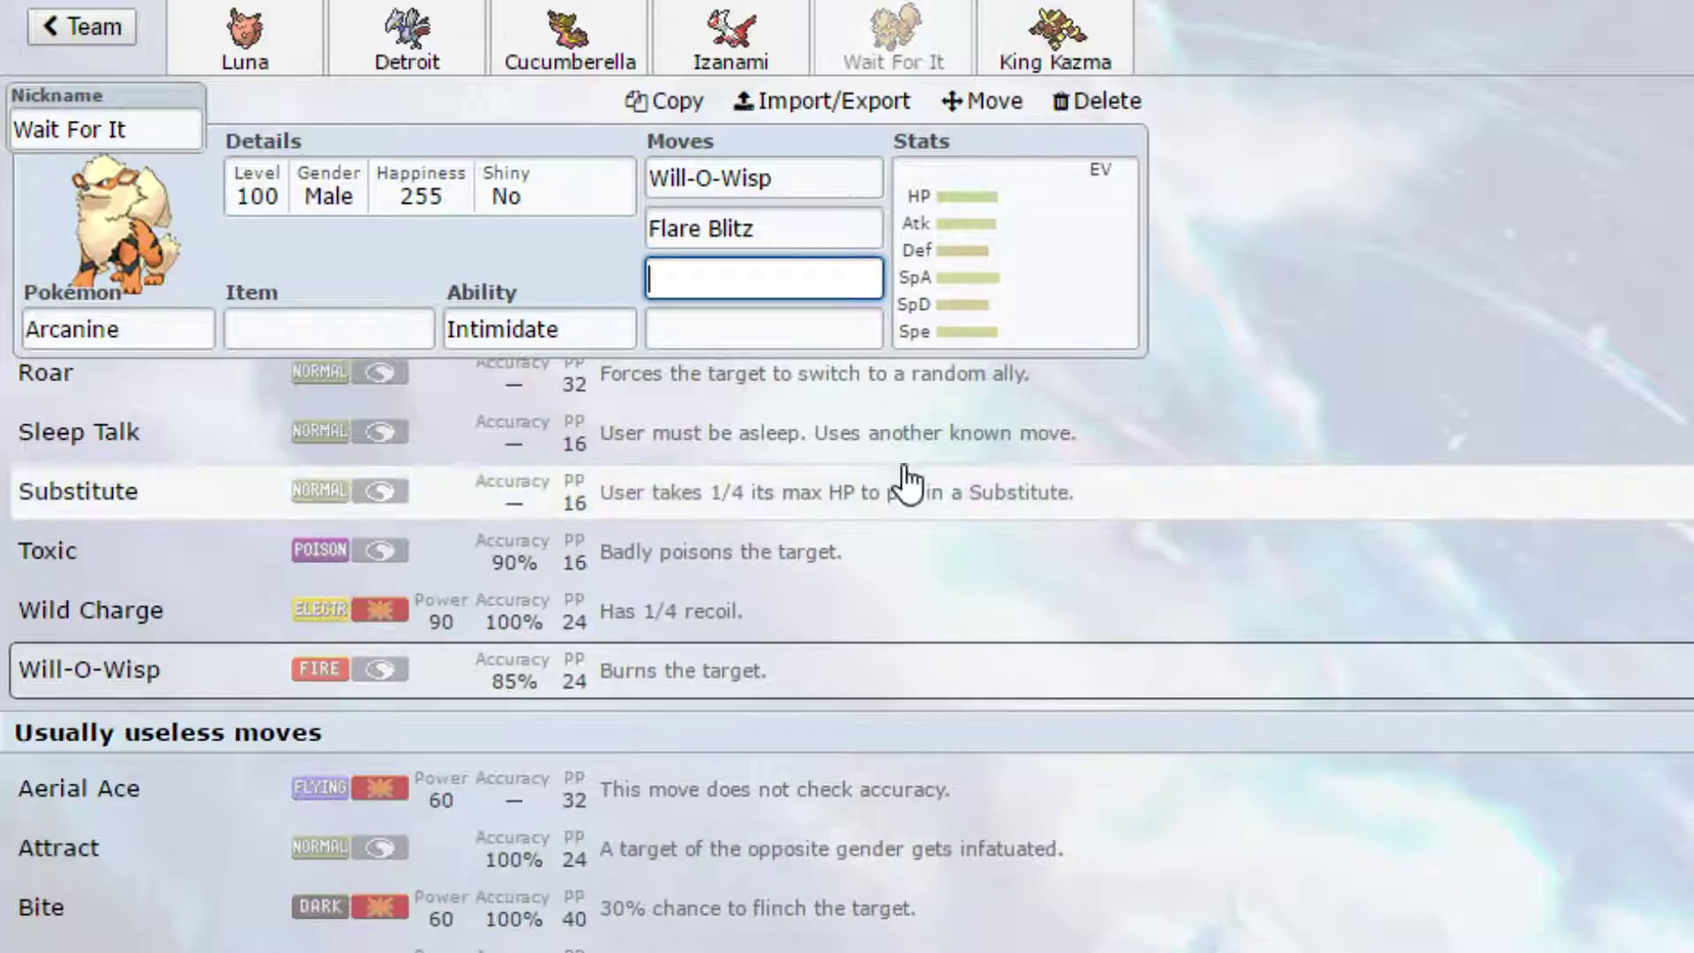
{"action": "left_click", "coordinate": [1002, 344]}
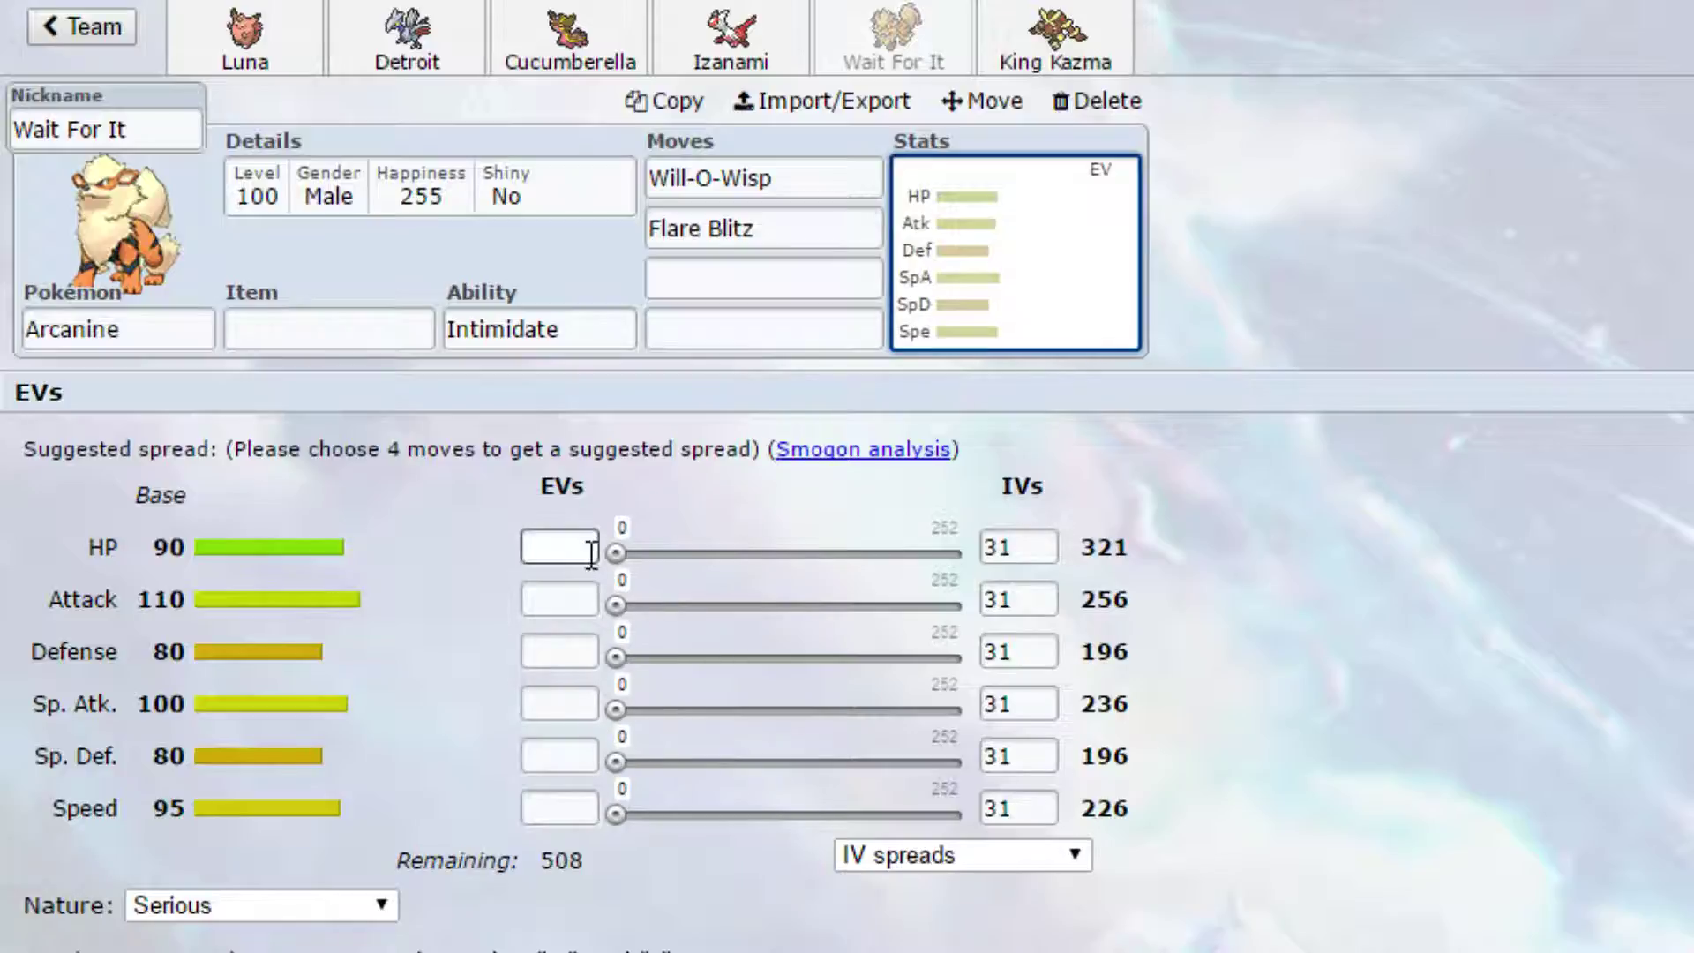
{"action": "left_click_drag", "start_coordinate": [615, 605], "coordinate": [1057, 644]}
{"action": "left_click_drag", "start_coordinate": [616, 812], "coordinate": [1332, 851]}
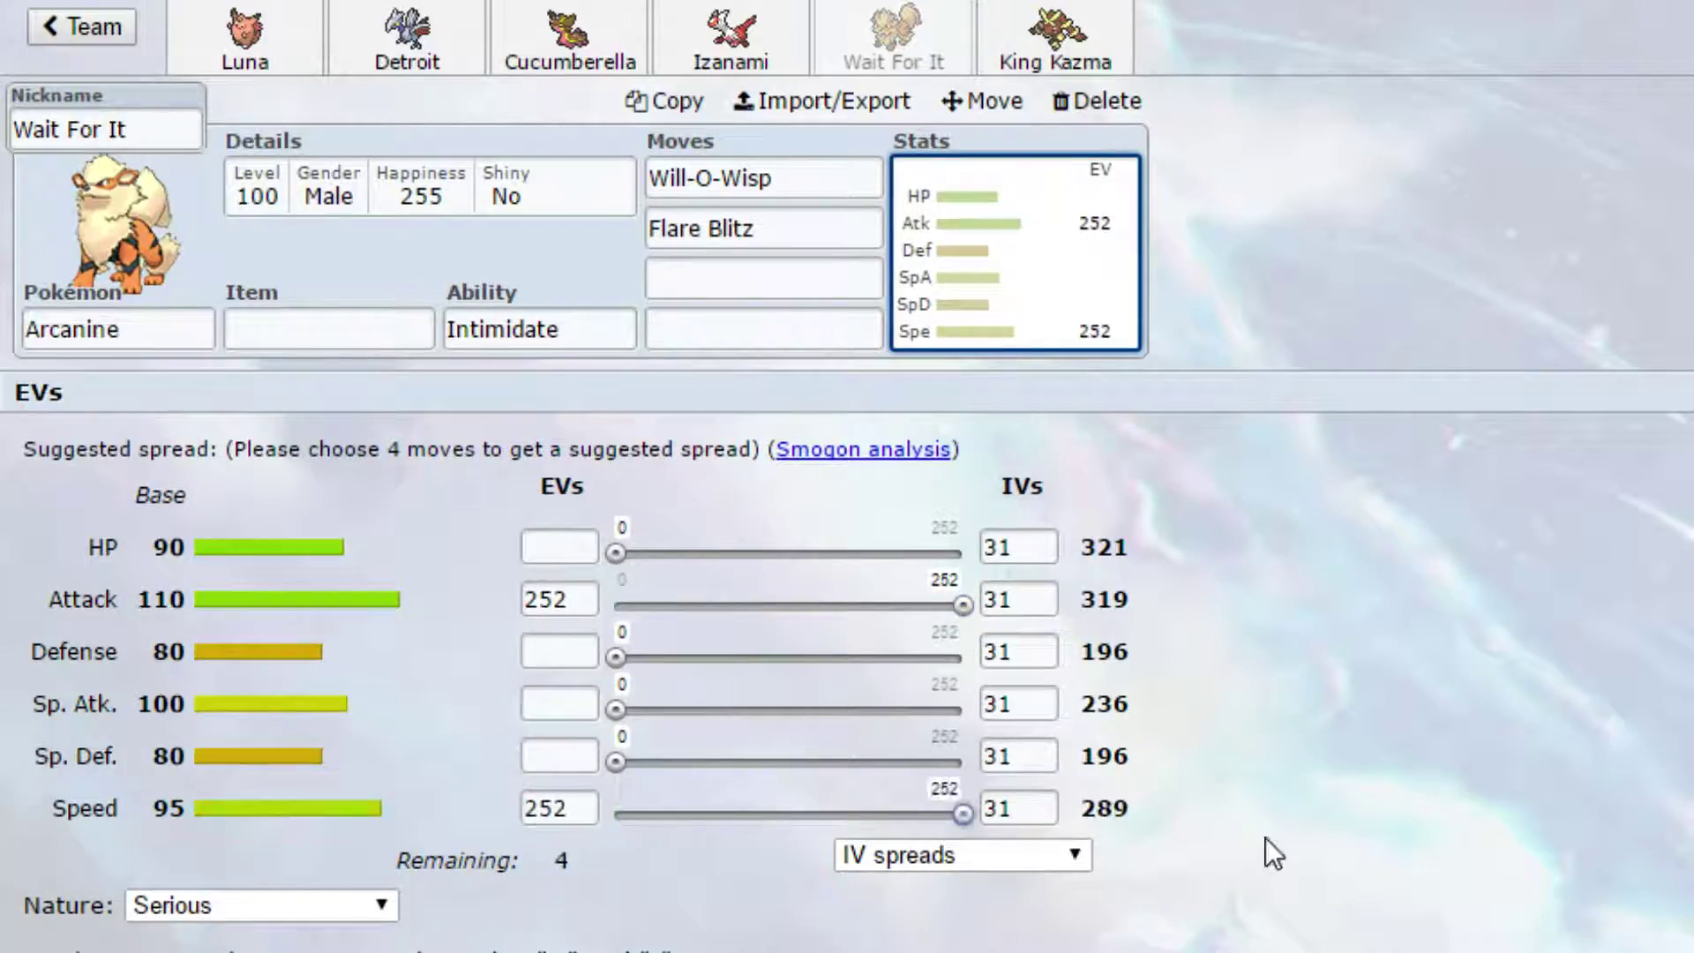
{"action": "left_click", "coordinate": [565, 807]}
{"action": "type", "text": "+"}
{"action": "left_click", "coordinate": [560, 703]}
{"action": "type", "text": "-"}
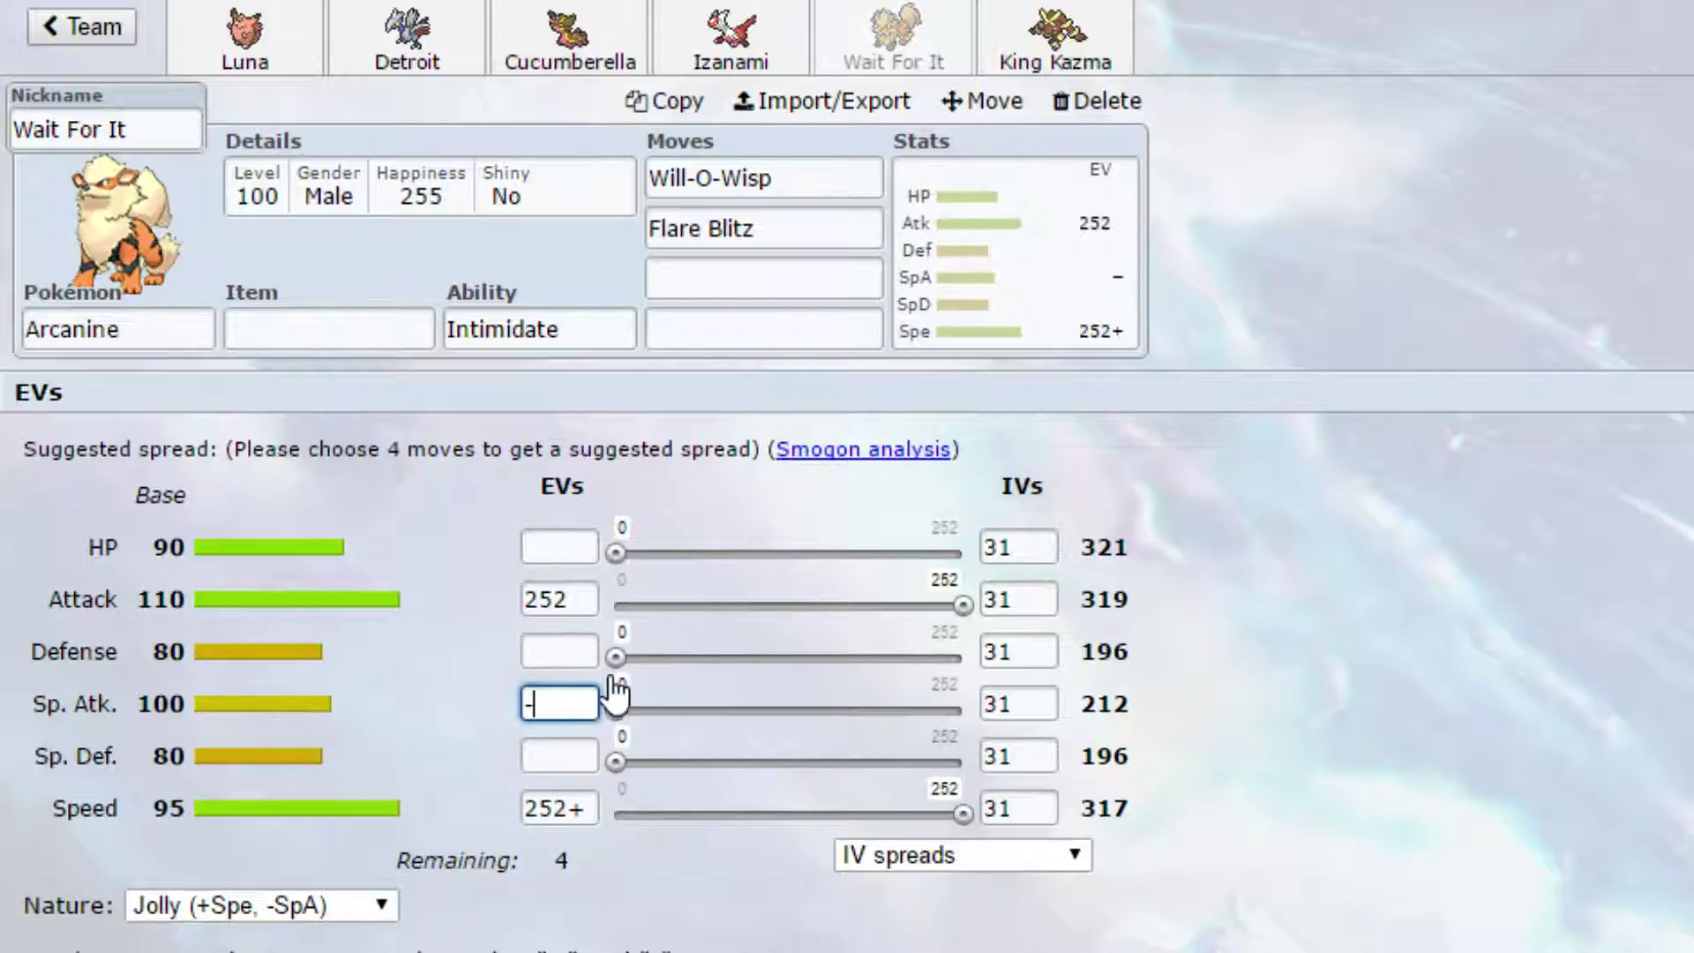
{"action": "left_click", "coordinate": [635, 657]}
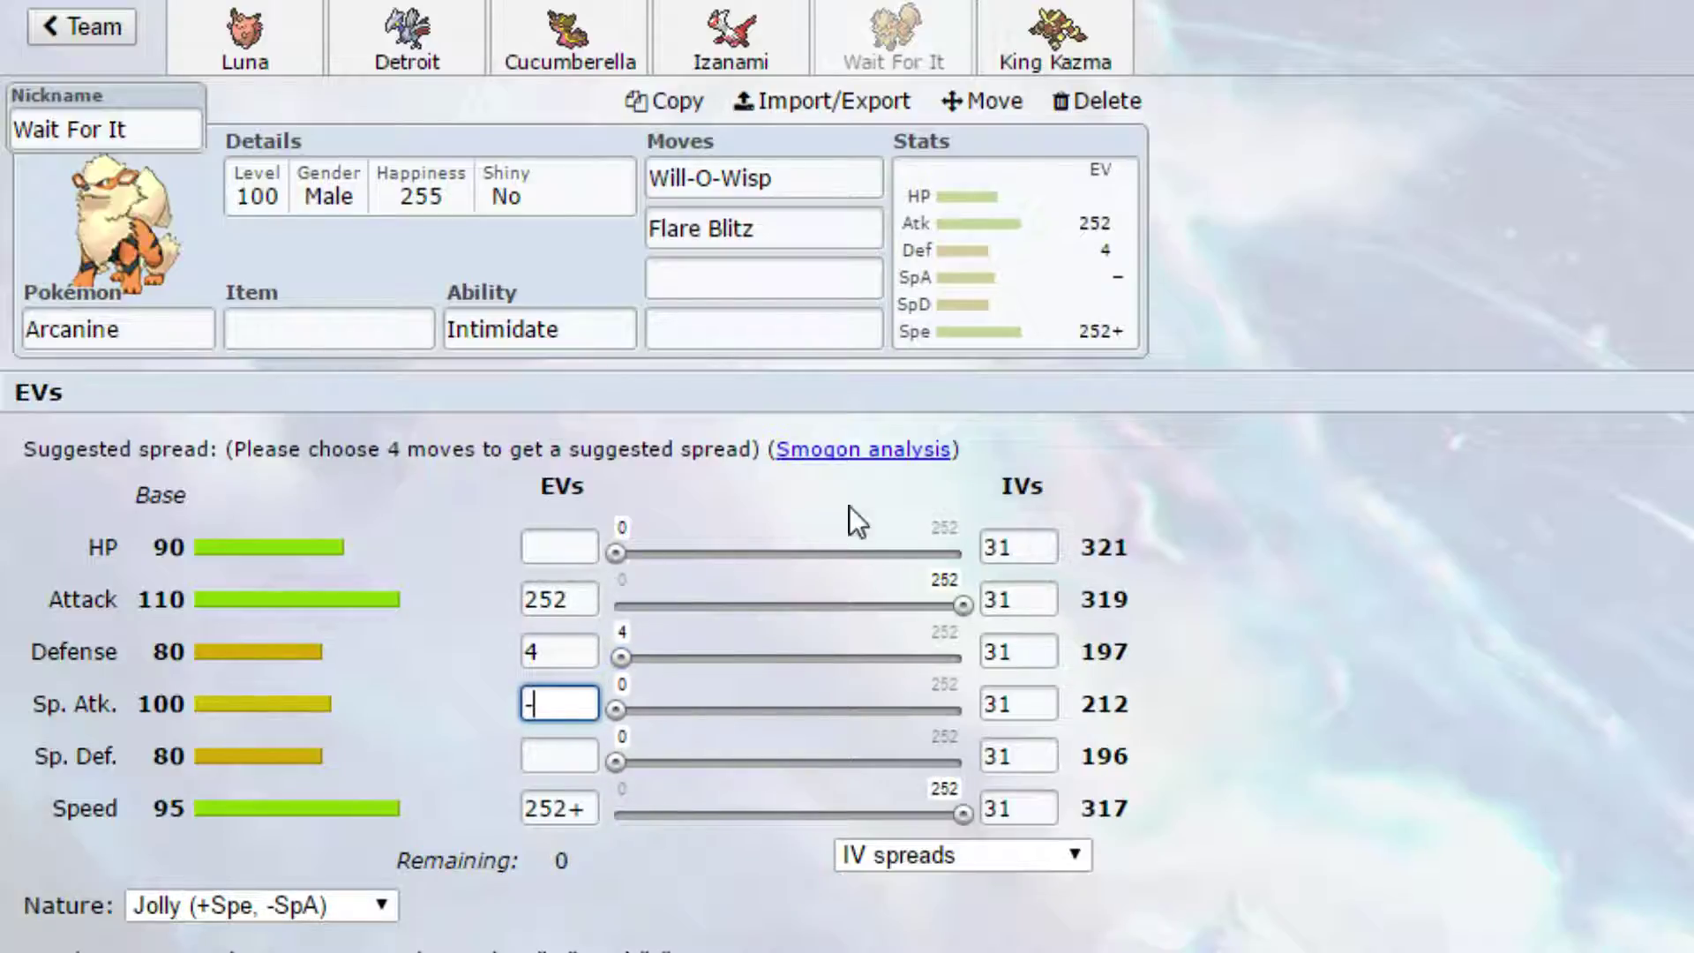
Step: Check Clefable's set, and set Arcanine's third move to Wild Charge
{"action": "left_click", "coordinate": [712, 263]}
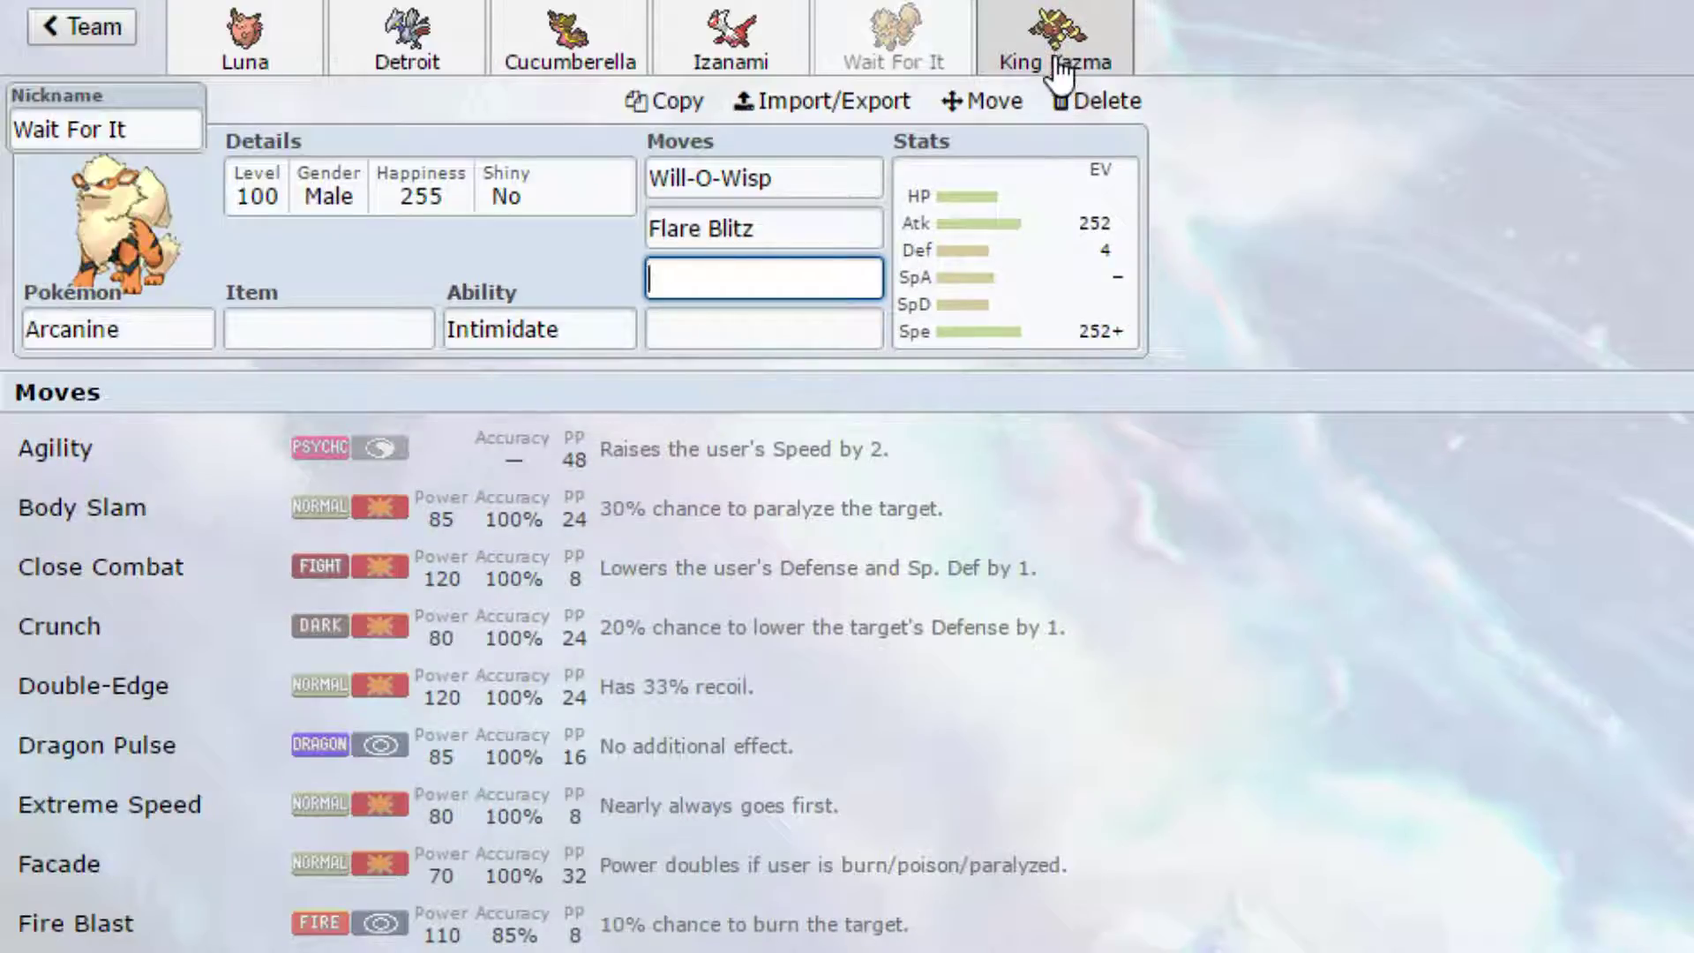
{"action": "left_click", "coordinate": [289, 63]}
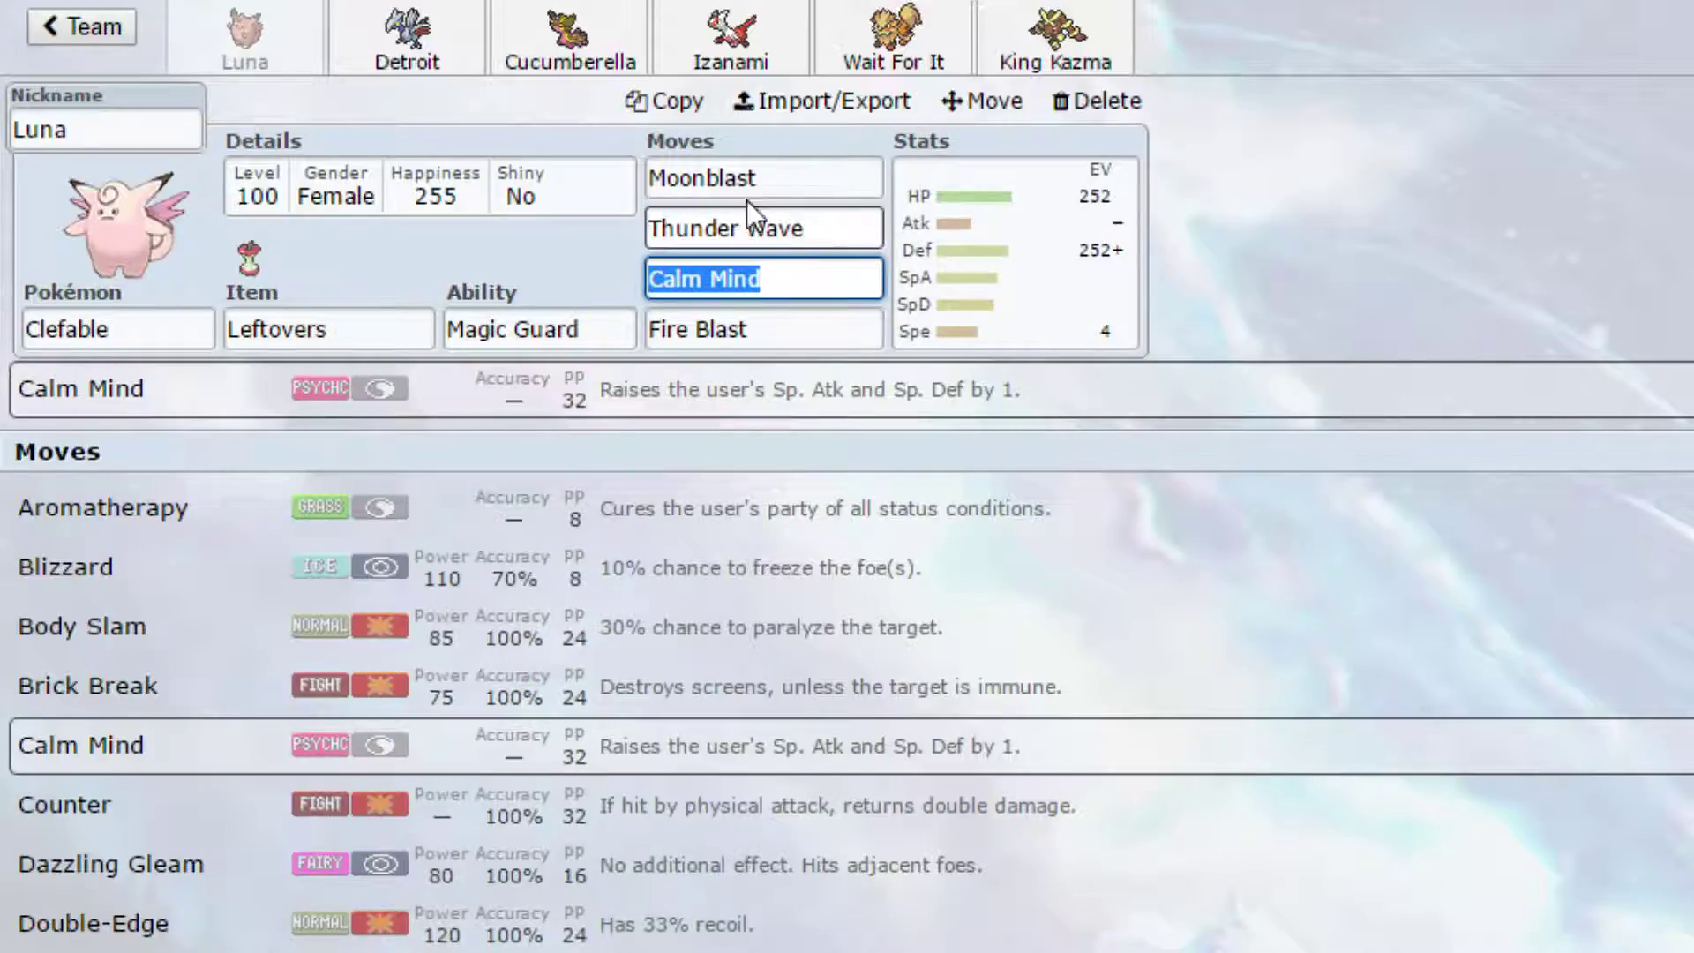
{"action": "left_click", "coordinate": [877, 25]}
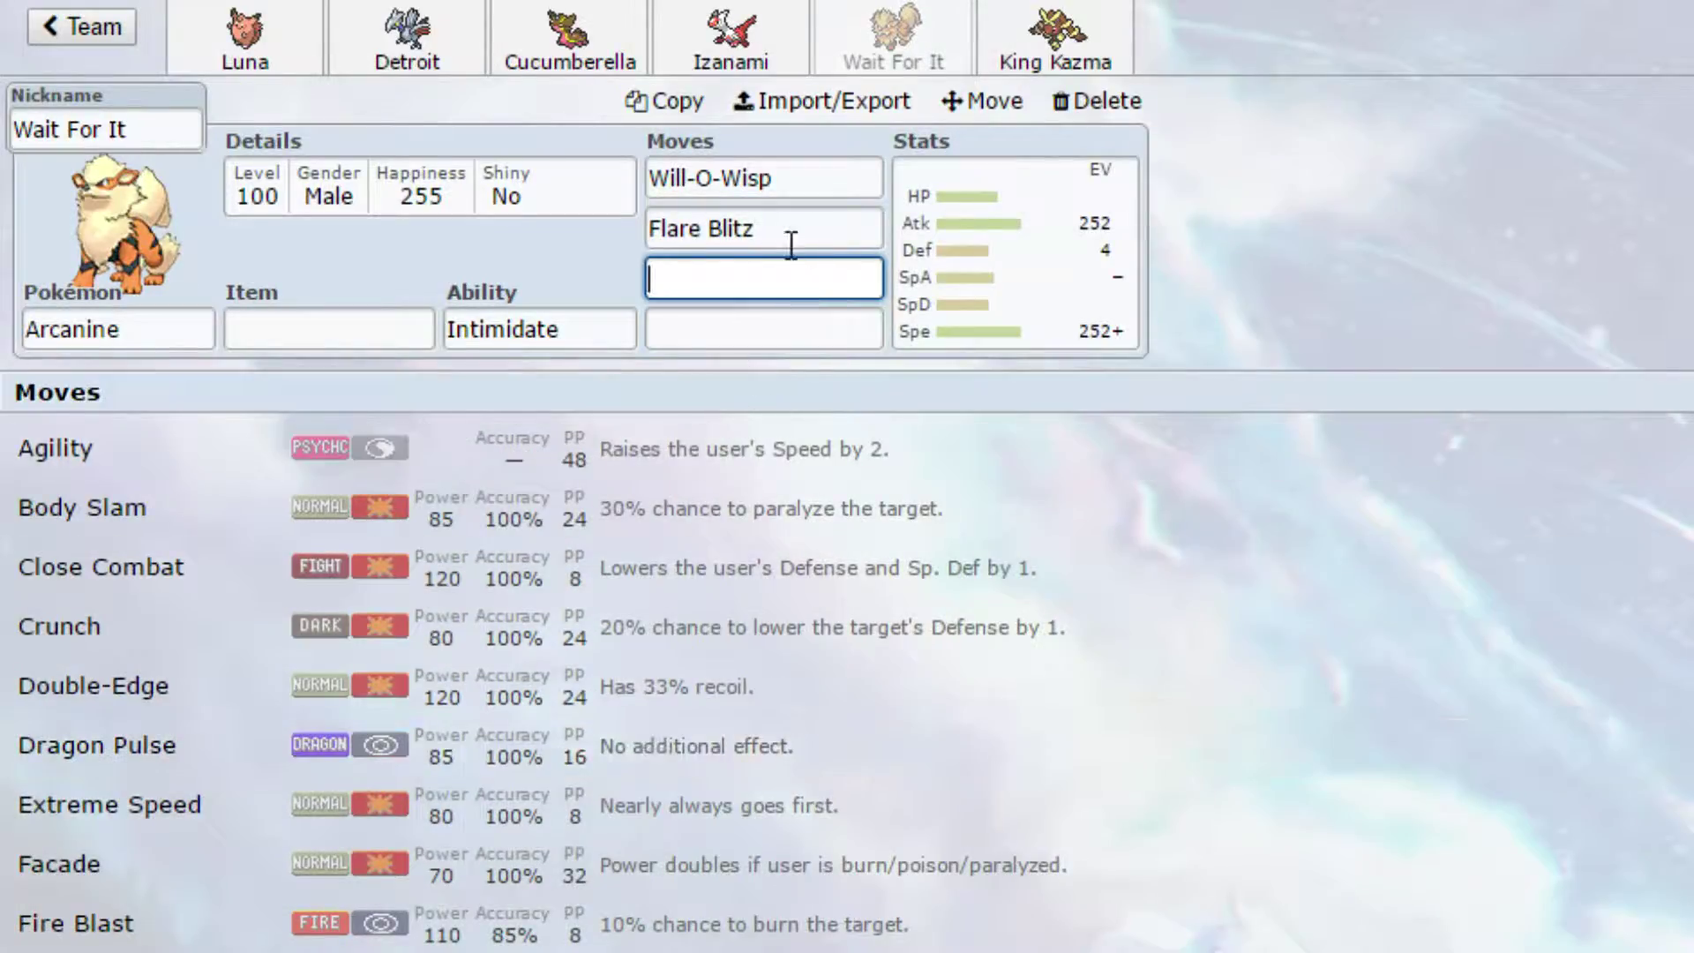
{"action": "scroll", "coordinate": [927, 618], "scroll_direction": "down", "scroll_amount": 4}
{"action": "scroll", "coordinate": [968, 731], "scroll_direction": "down", "scroll_amount": 8}
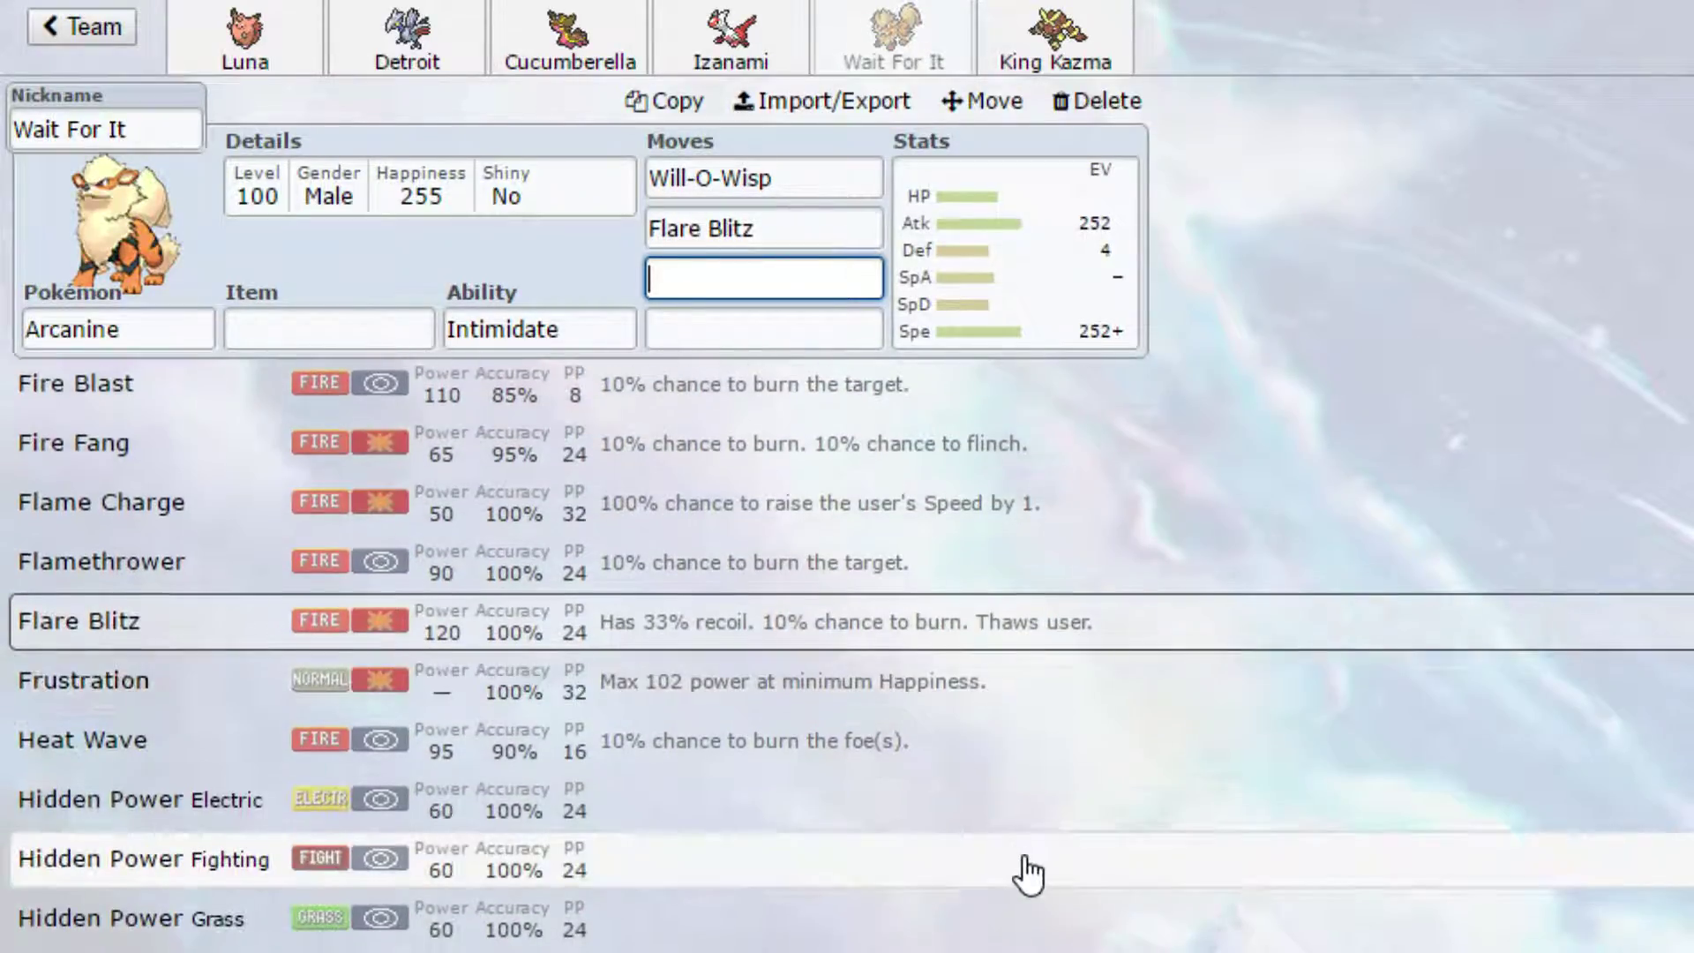
{"action": "type", "text": "Wild Charge"}
{"action": "key", "text": "Return"}
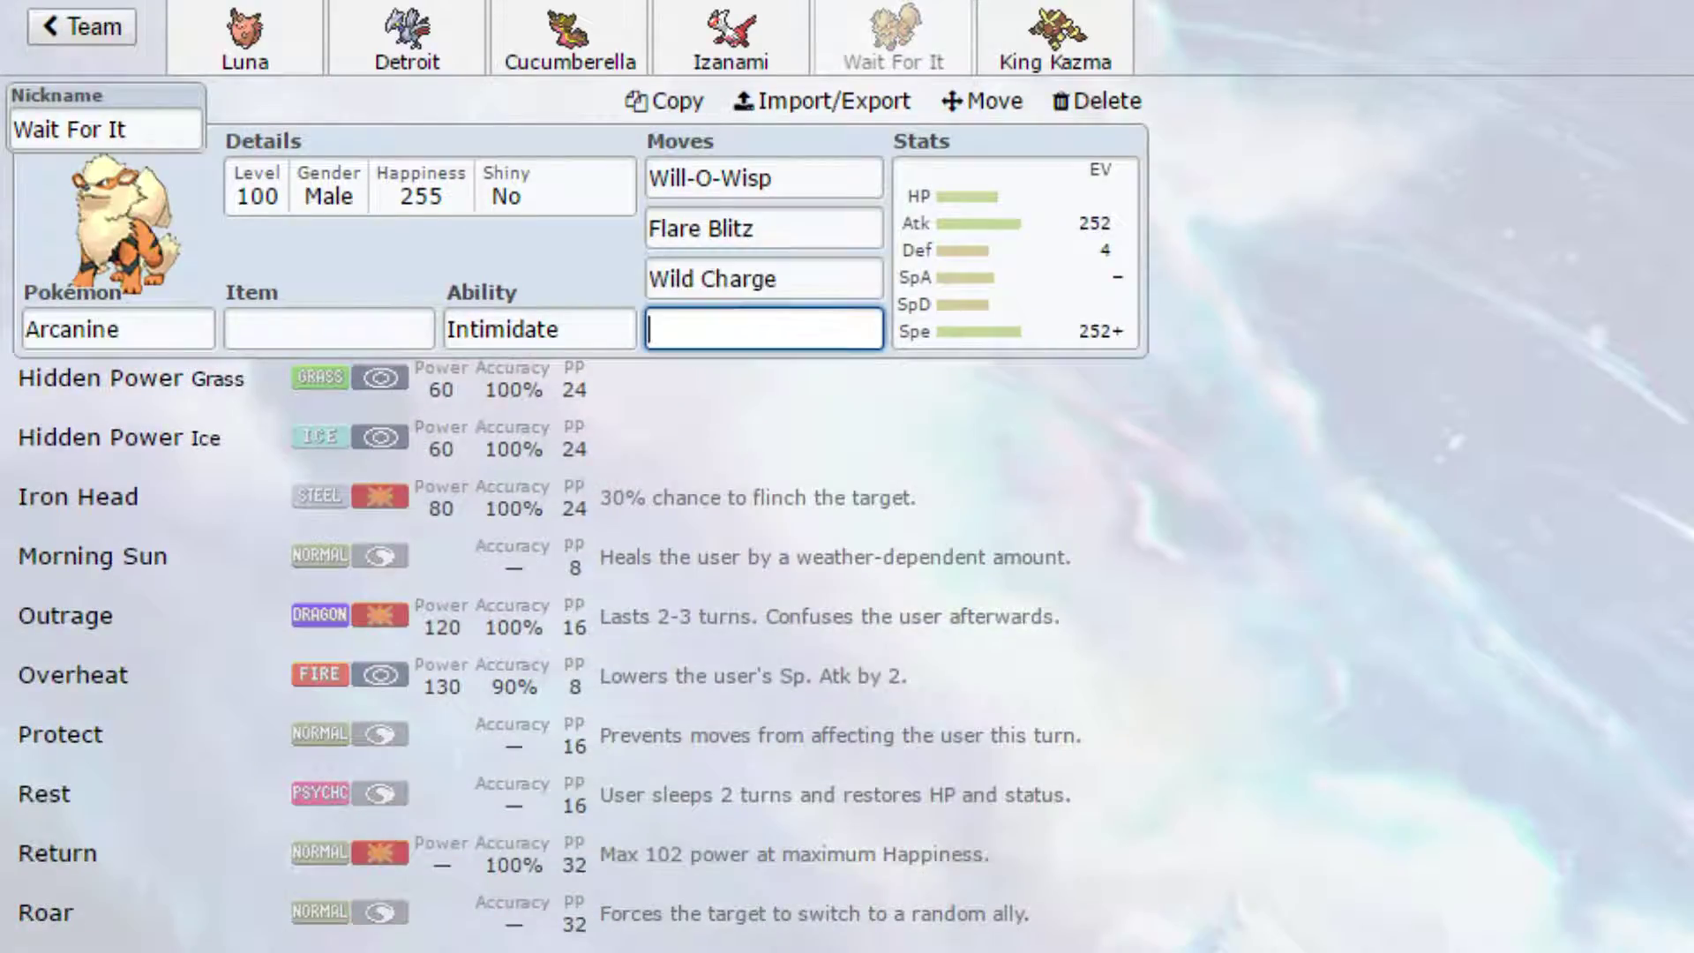
Step: Give Arcanine Leftovers as its held item
{"action": "left_click", "coordinate": [362, 327]}
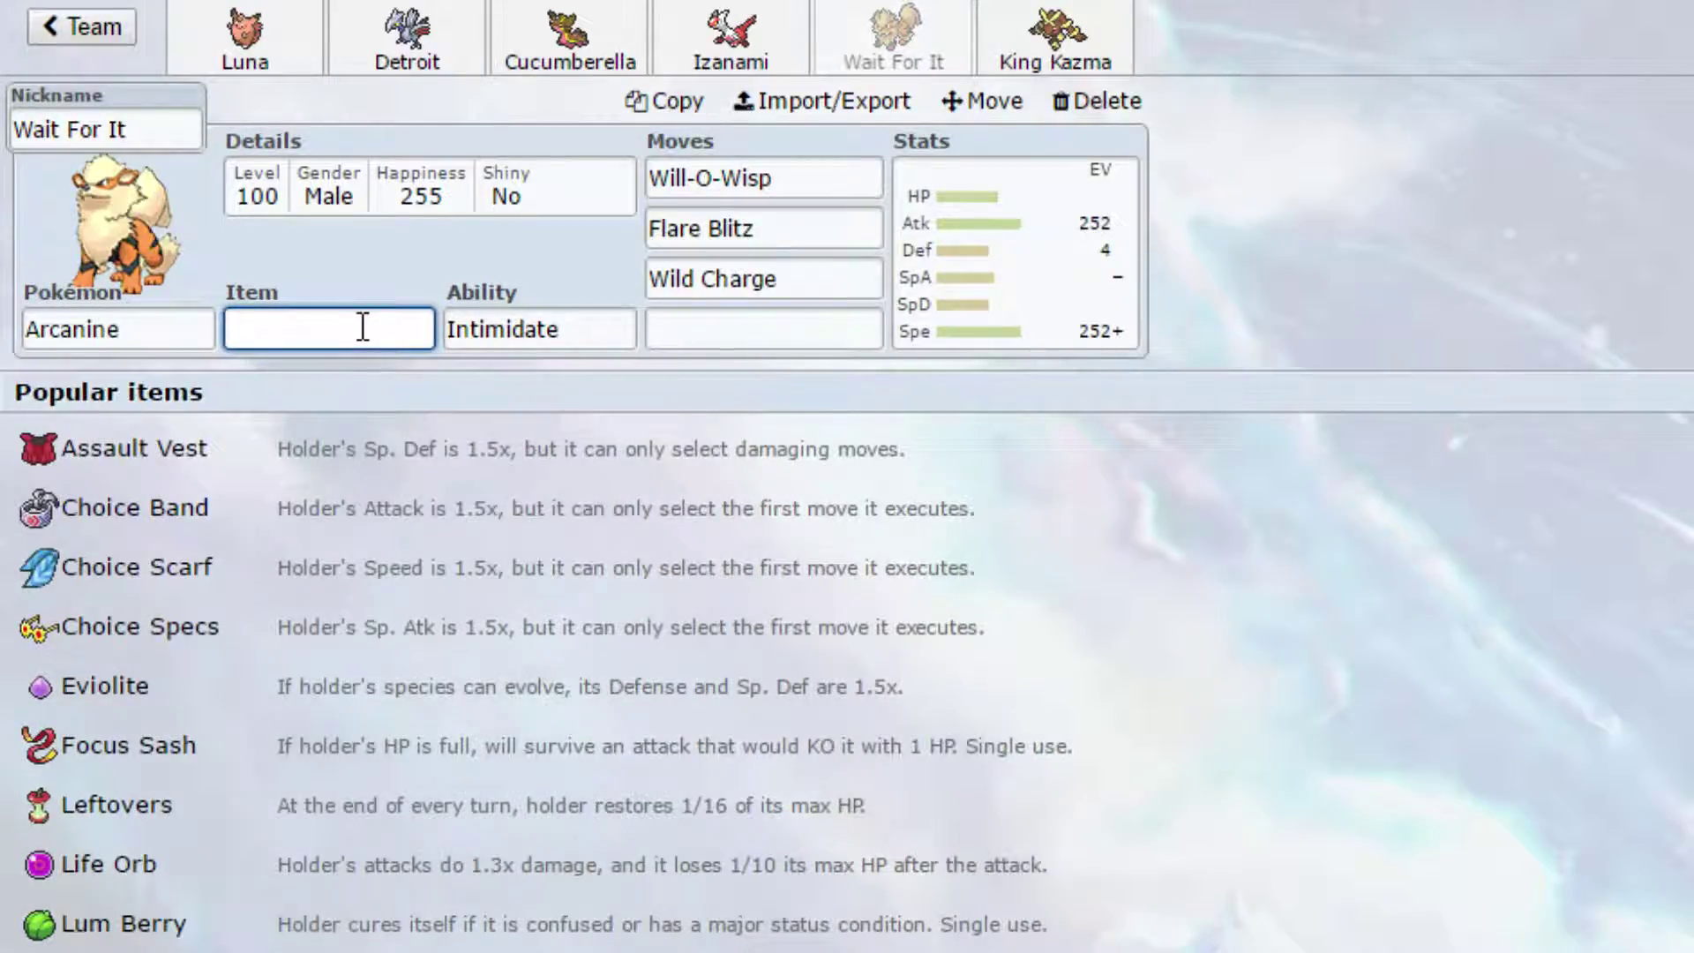
{"action": "type", "text": "lef"}
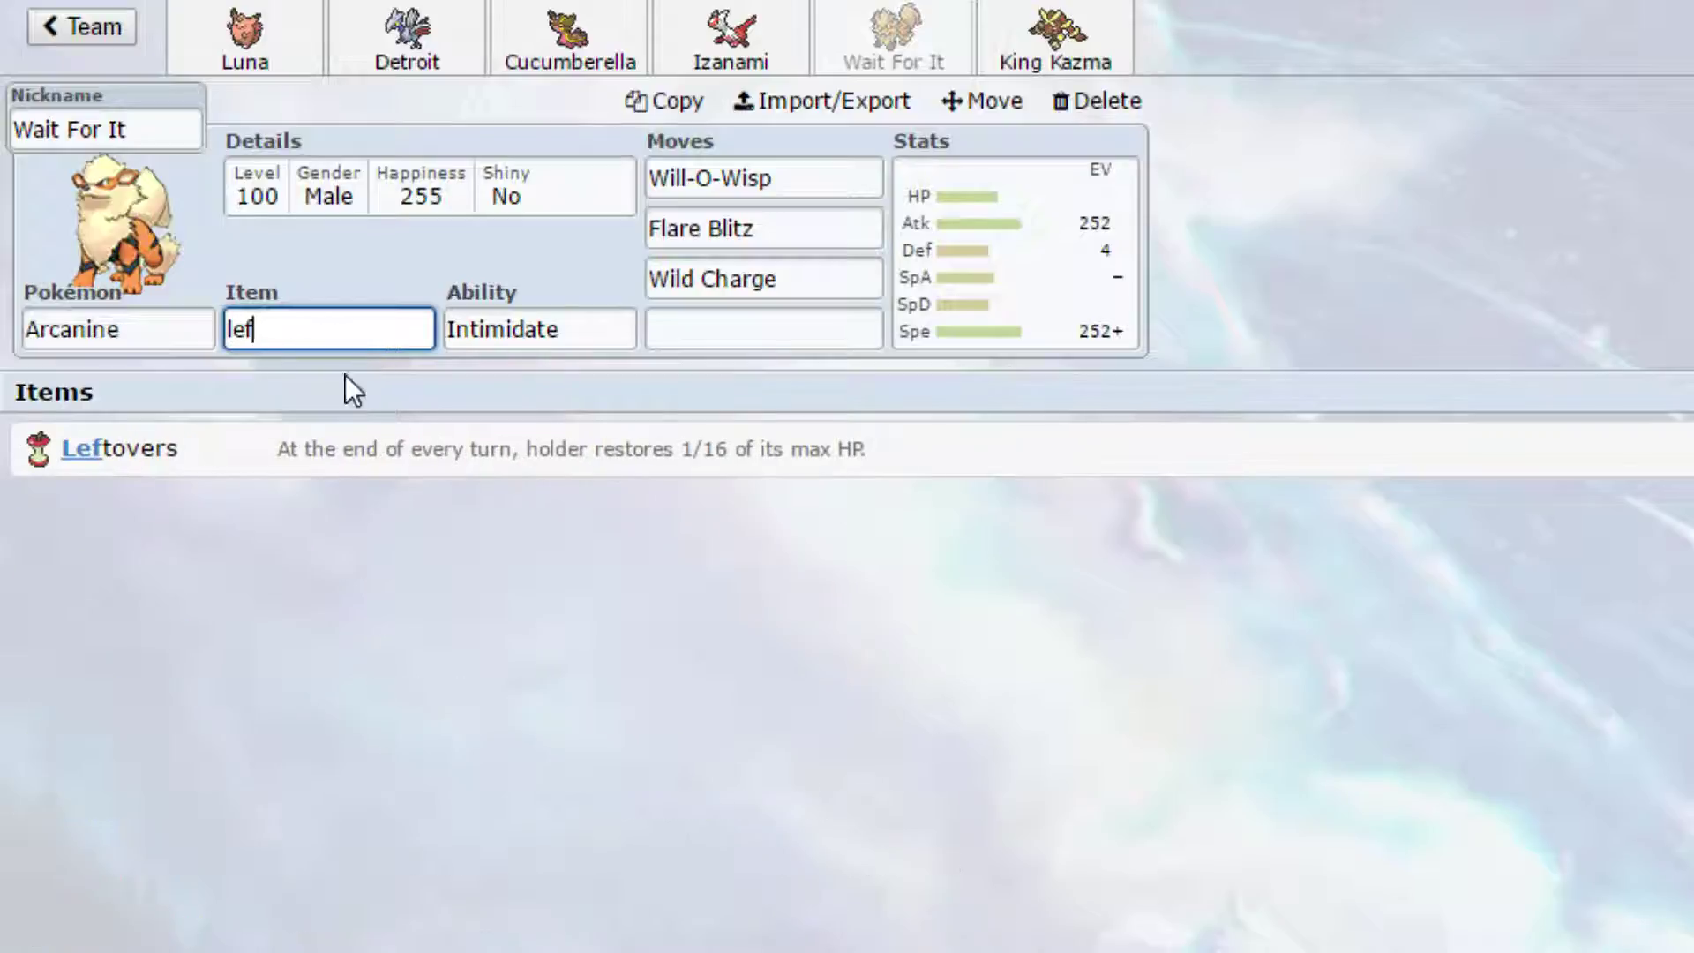
{"action": "left_click", "coordinate": [298, 461]}
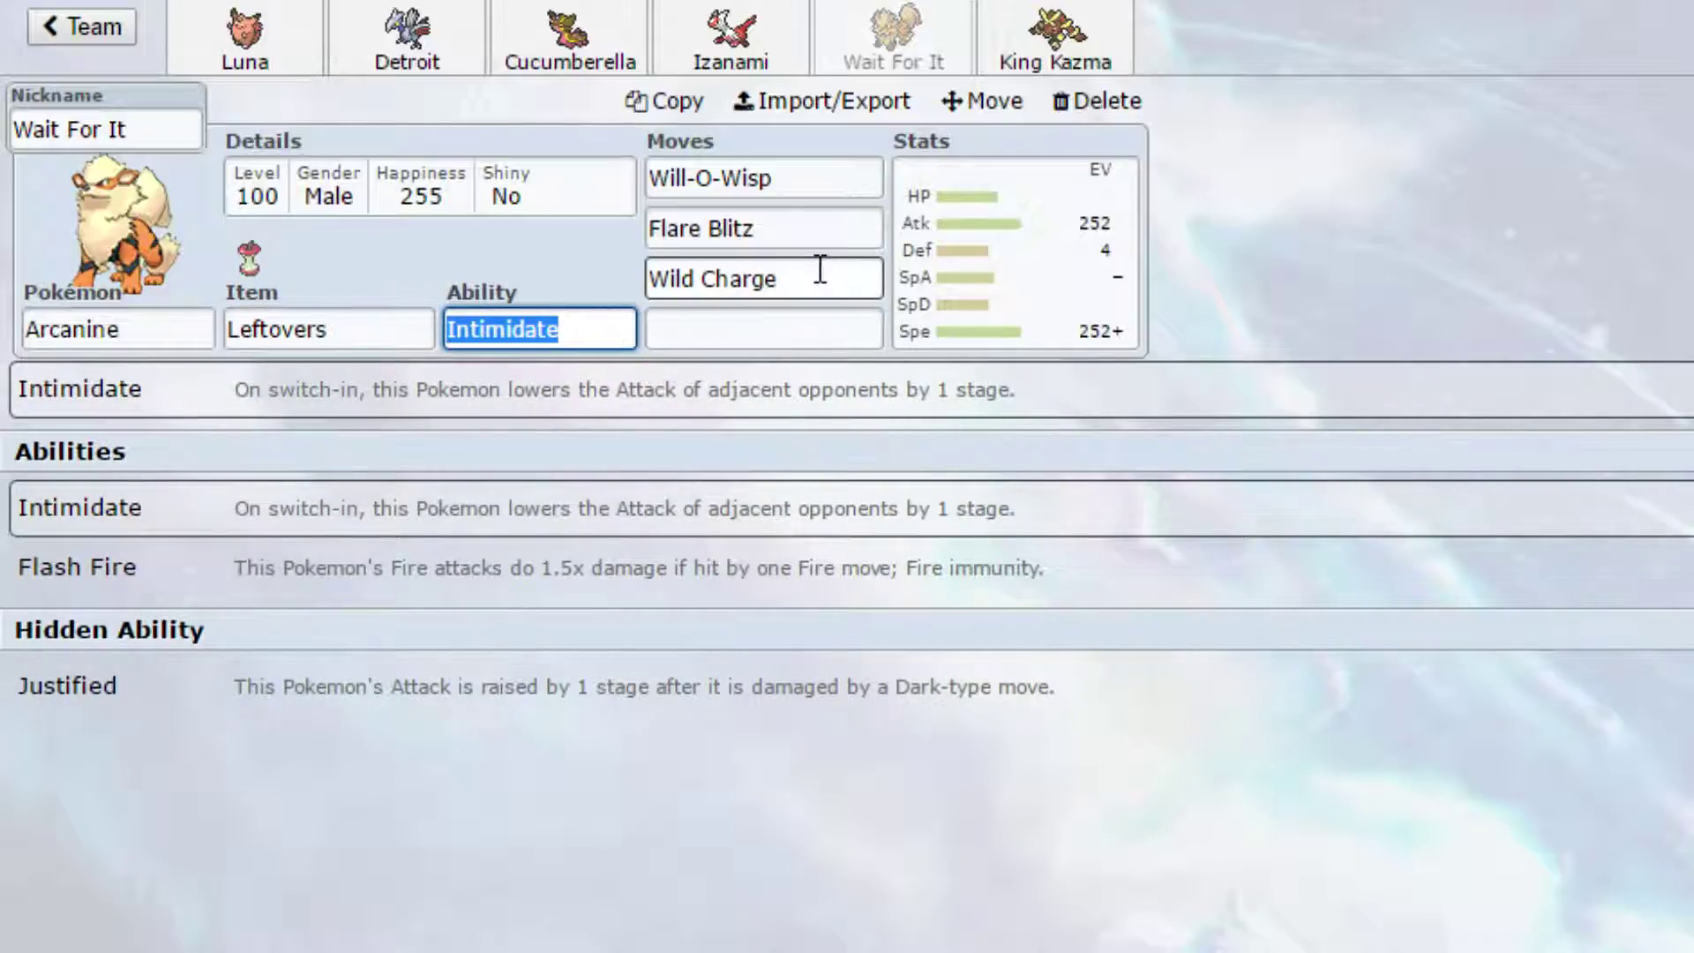
Step: Change Arcanine's held item to Expert Belt
{"action": "left_click", "coordinate": [344, 321]}
{"action": "type", "text": "ex"}
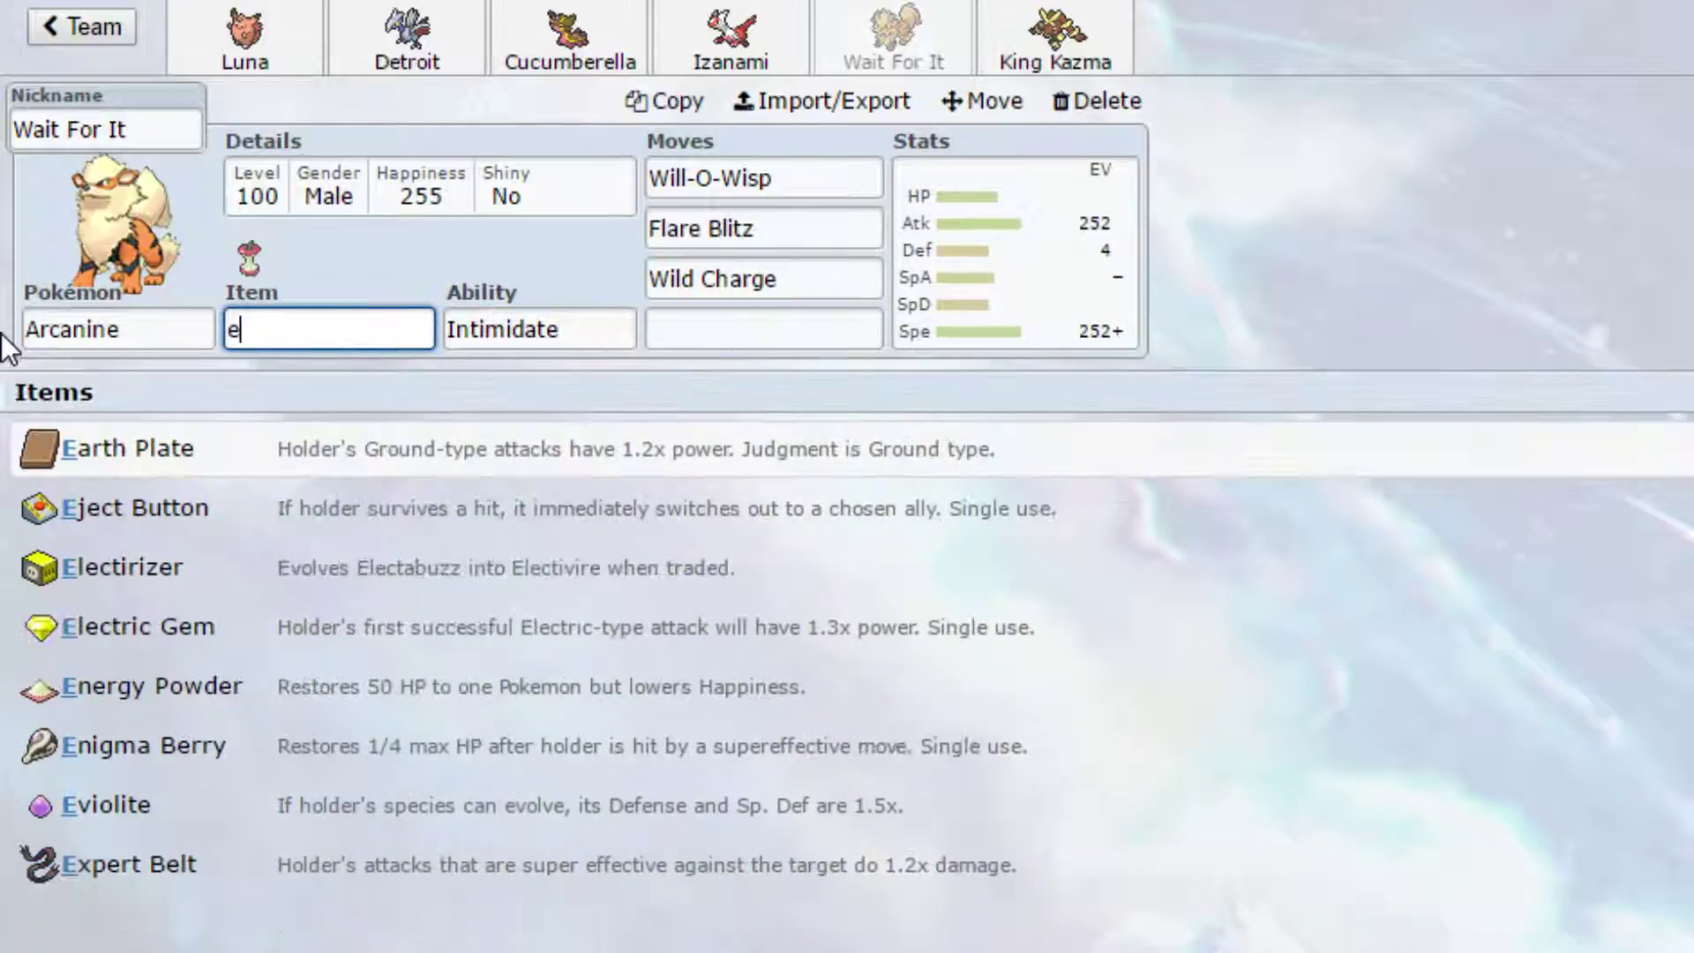
{"action": "left_click", "coordinate": [112, 455]}
Step: Set Arcanine's fourth move to Morning Sun and check the finished set
{"action": "left_click", "coordinate": [733, 320]}
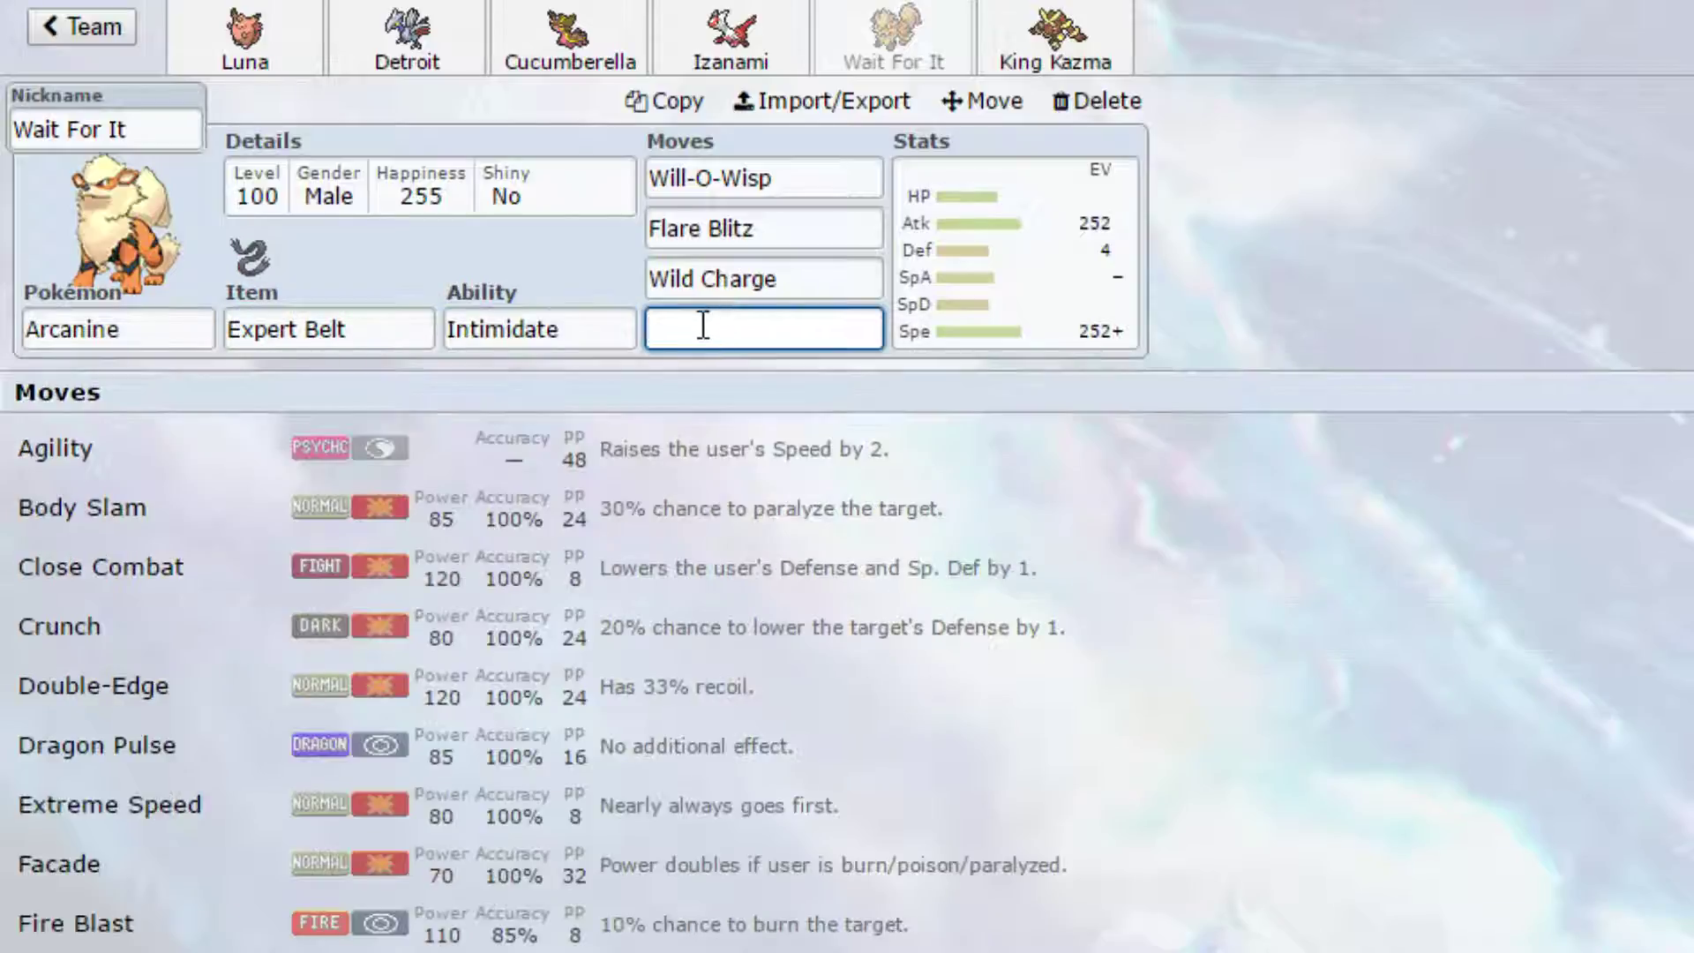
{"action": "scroll", "coordinate": [632, 794], "scroll_direction": "down", "scroll_amount": 8}
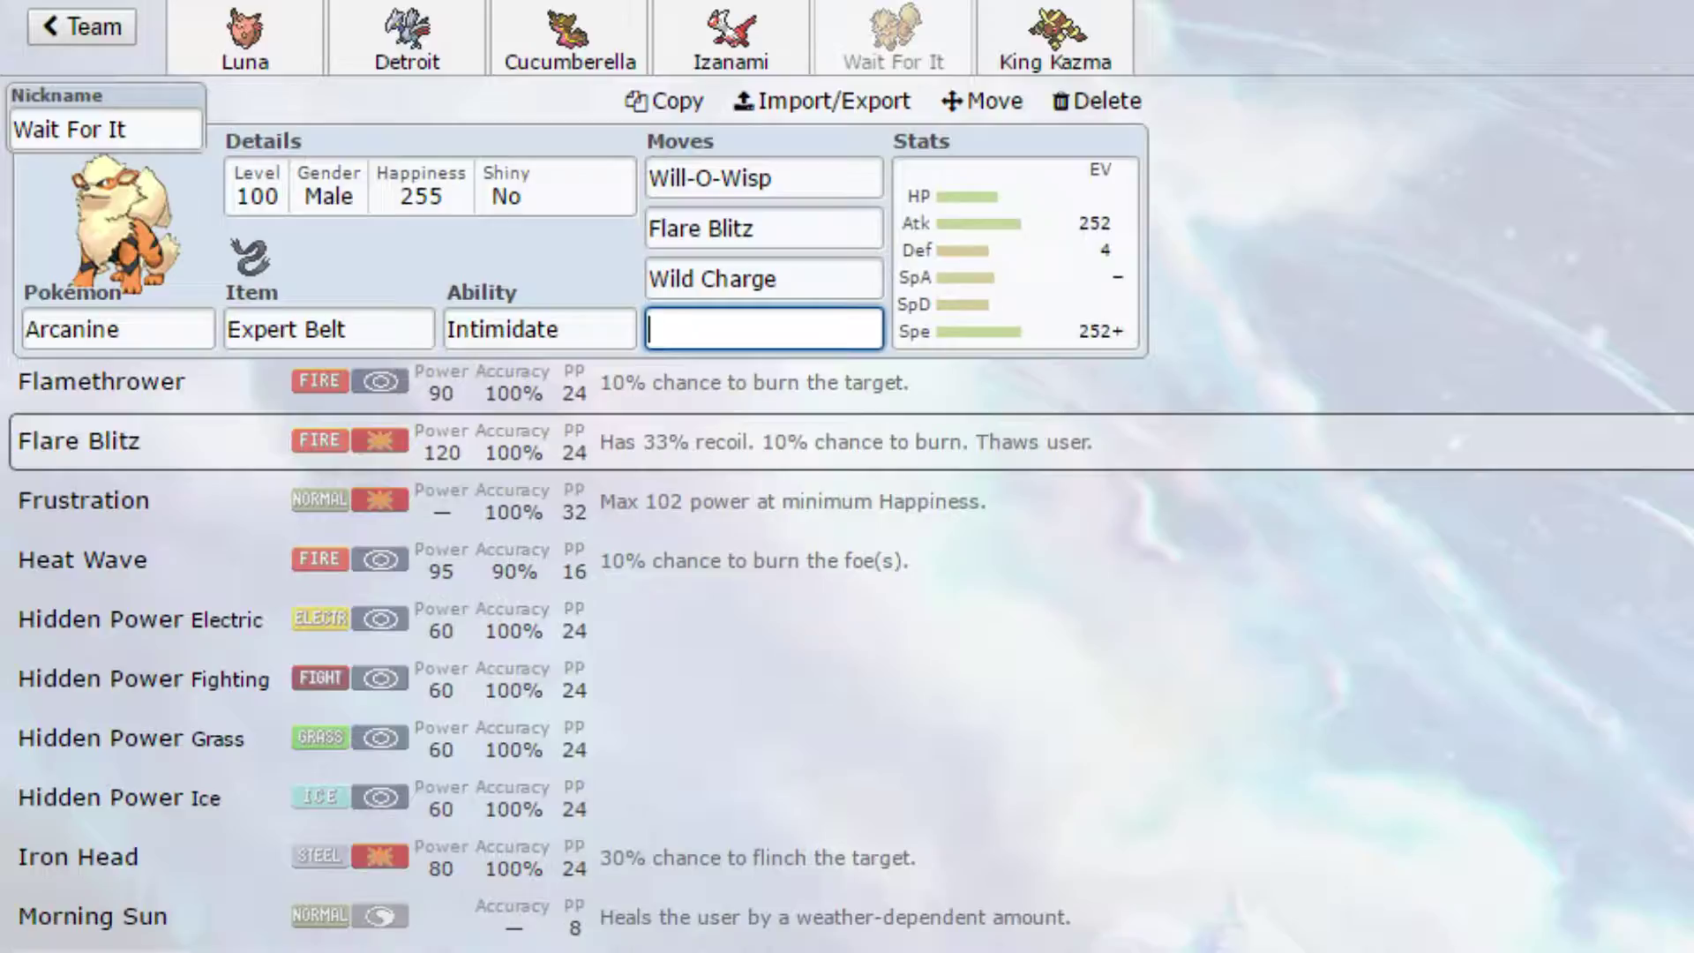
{"action": "left_click", "coordinate": [497, 913]}
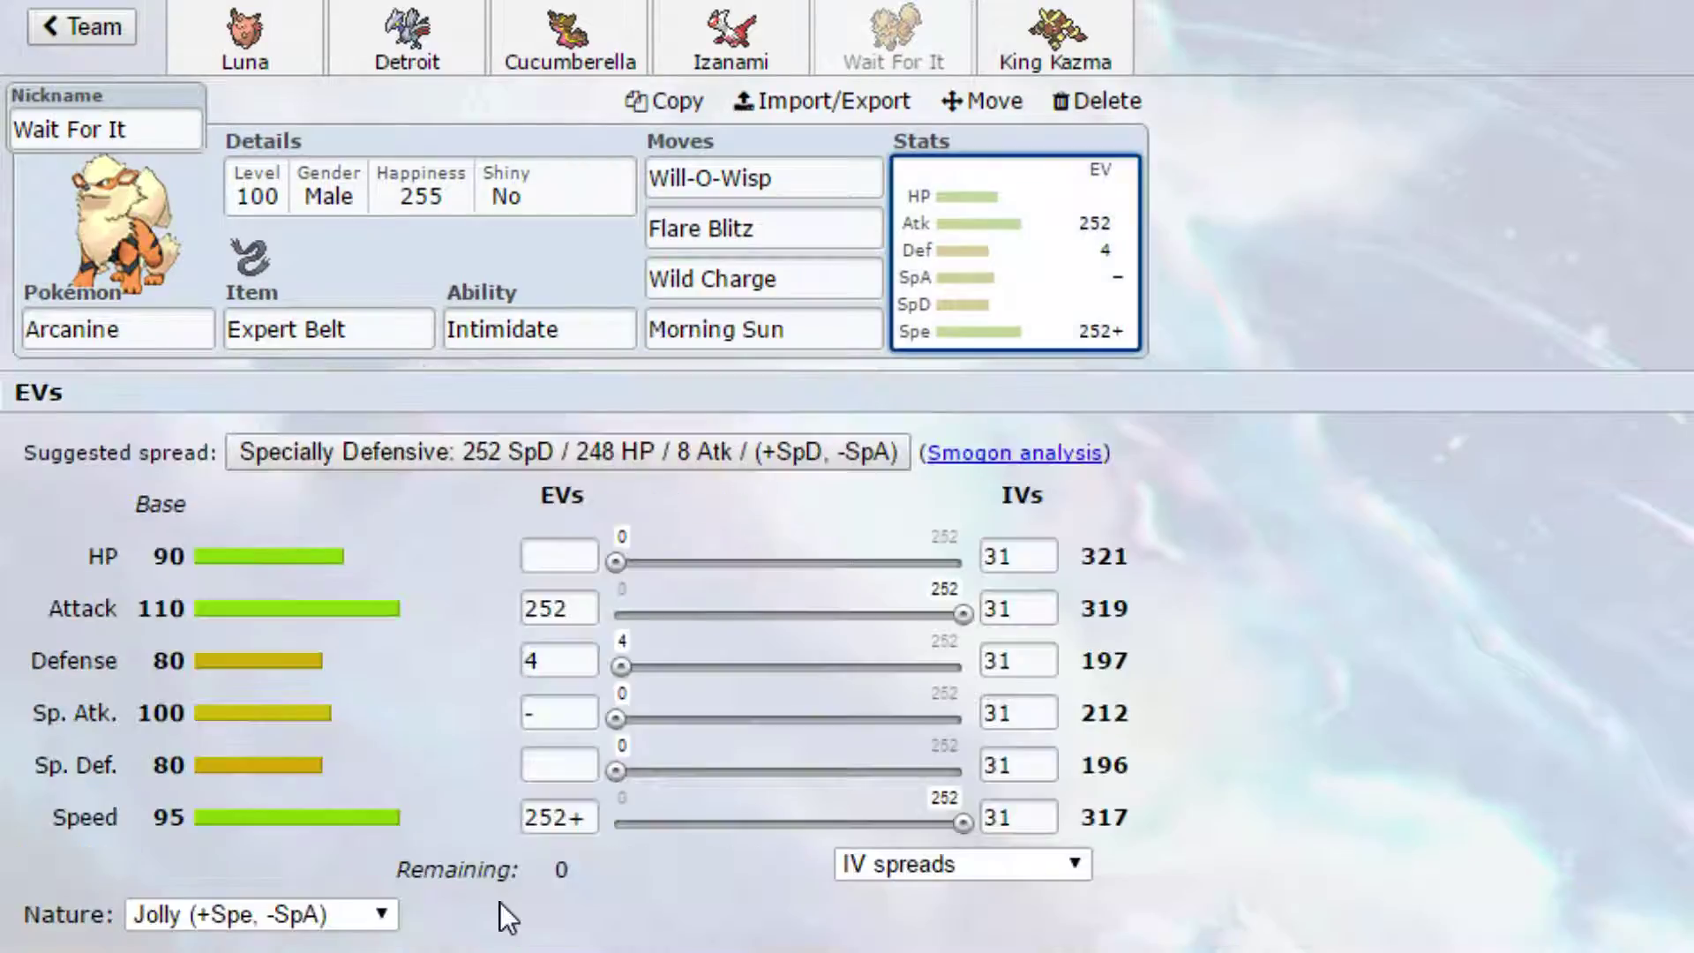
{"action": "left_click", "coordinate": [537, 764]}
{"action": "left_click", "coordinate": [368, 321]}
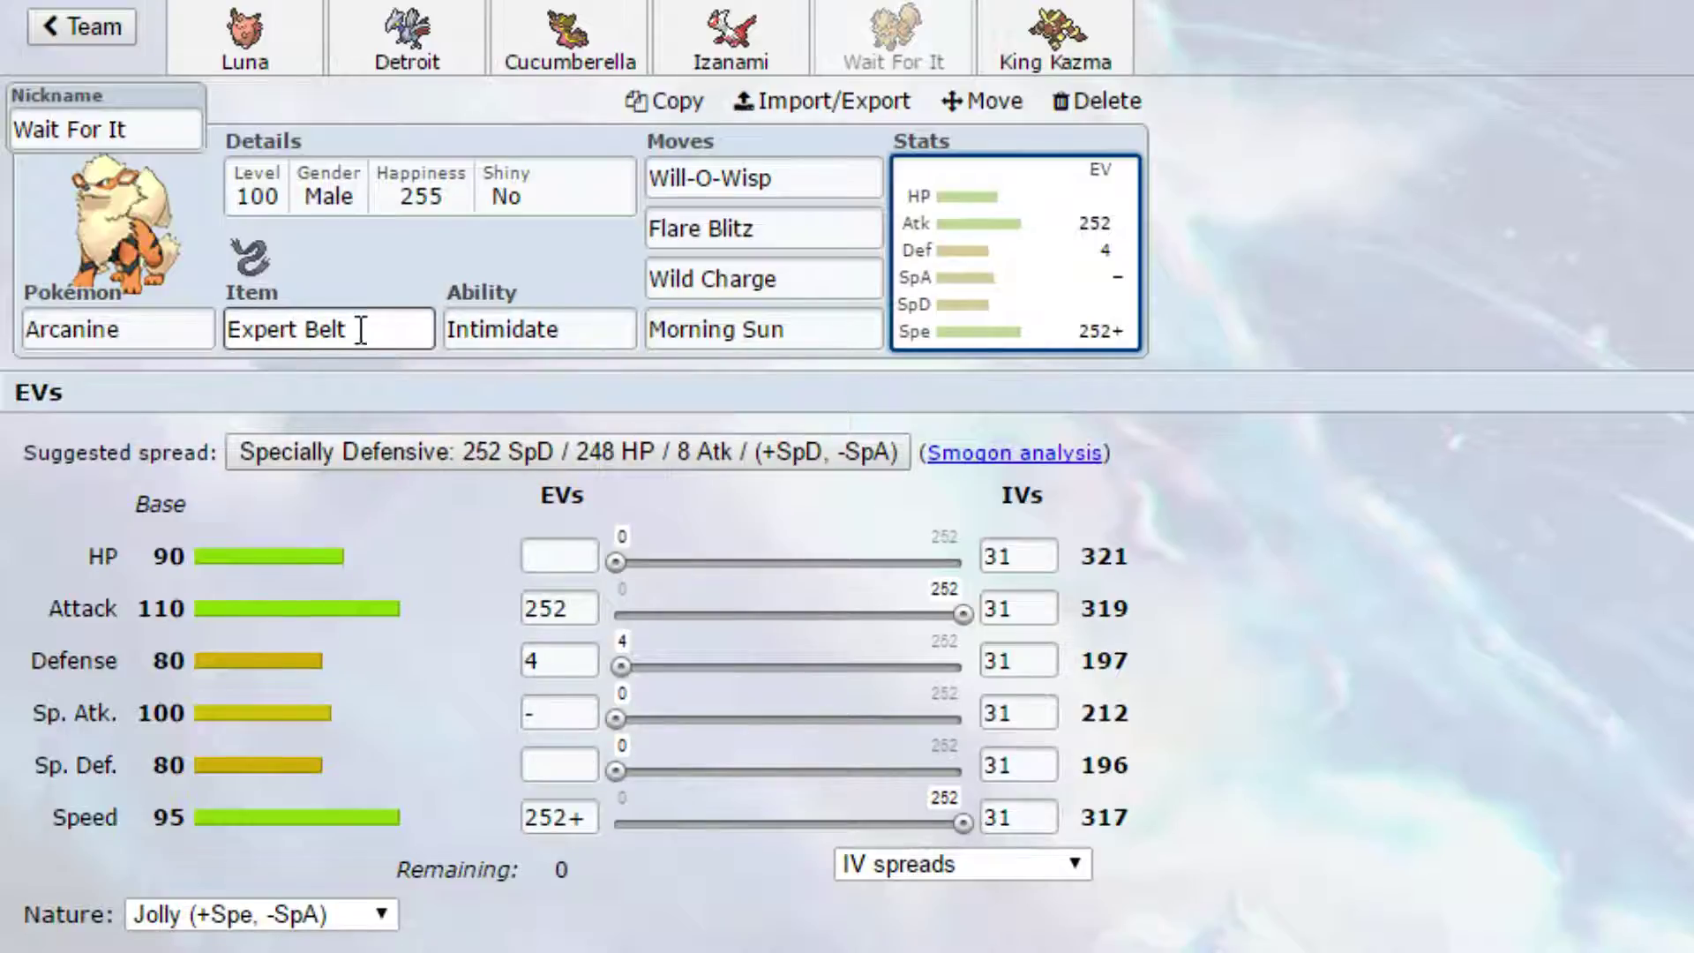
{"action": "left_click", "coordinate": [733, 340]}
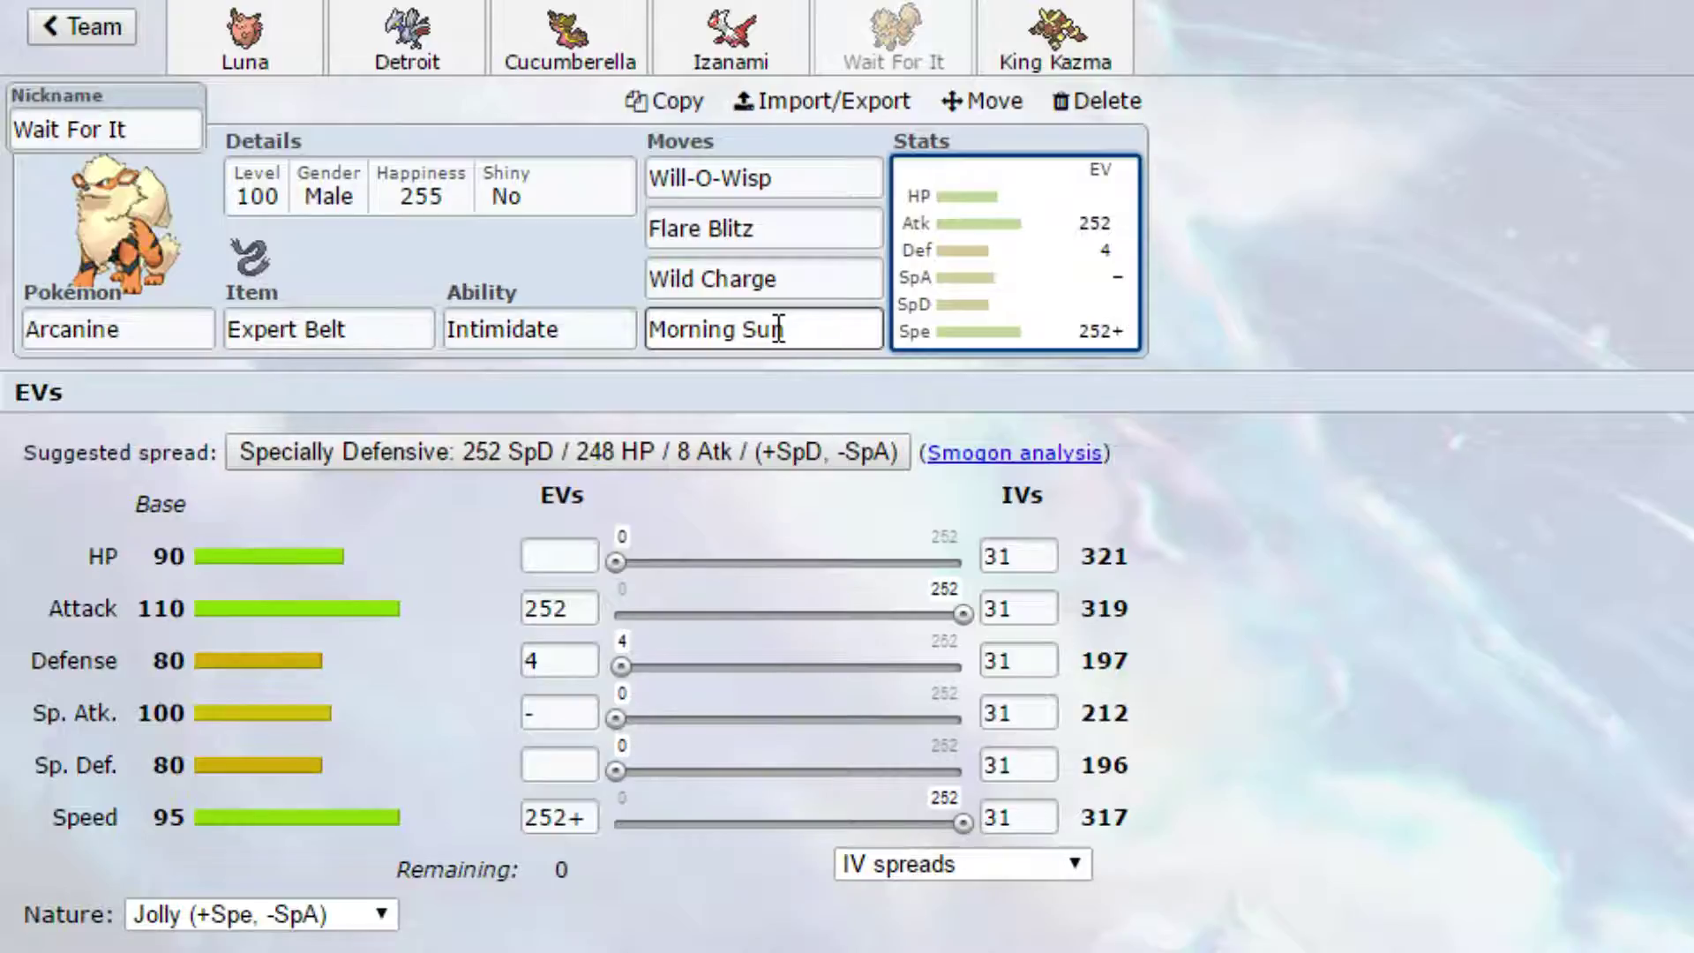
Step: Set Lopunny-Mega's EVs to 252 Speed, 252 Attack and 4 Defense with a Jolly nature (+Spe, -SpA)
{"action": "left_click", "coordinate": [1052, 40]}
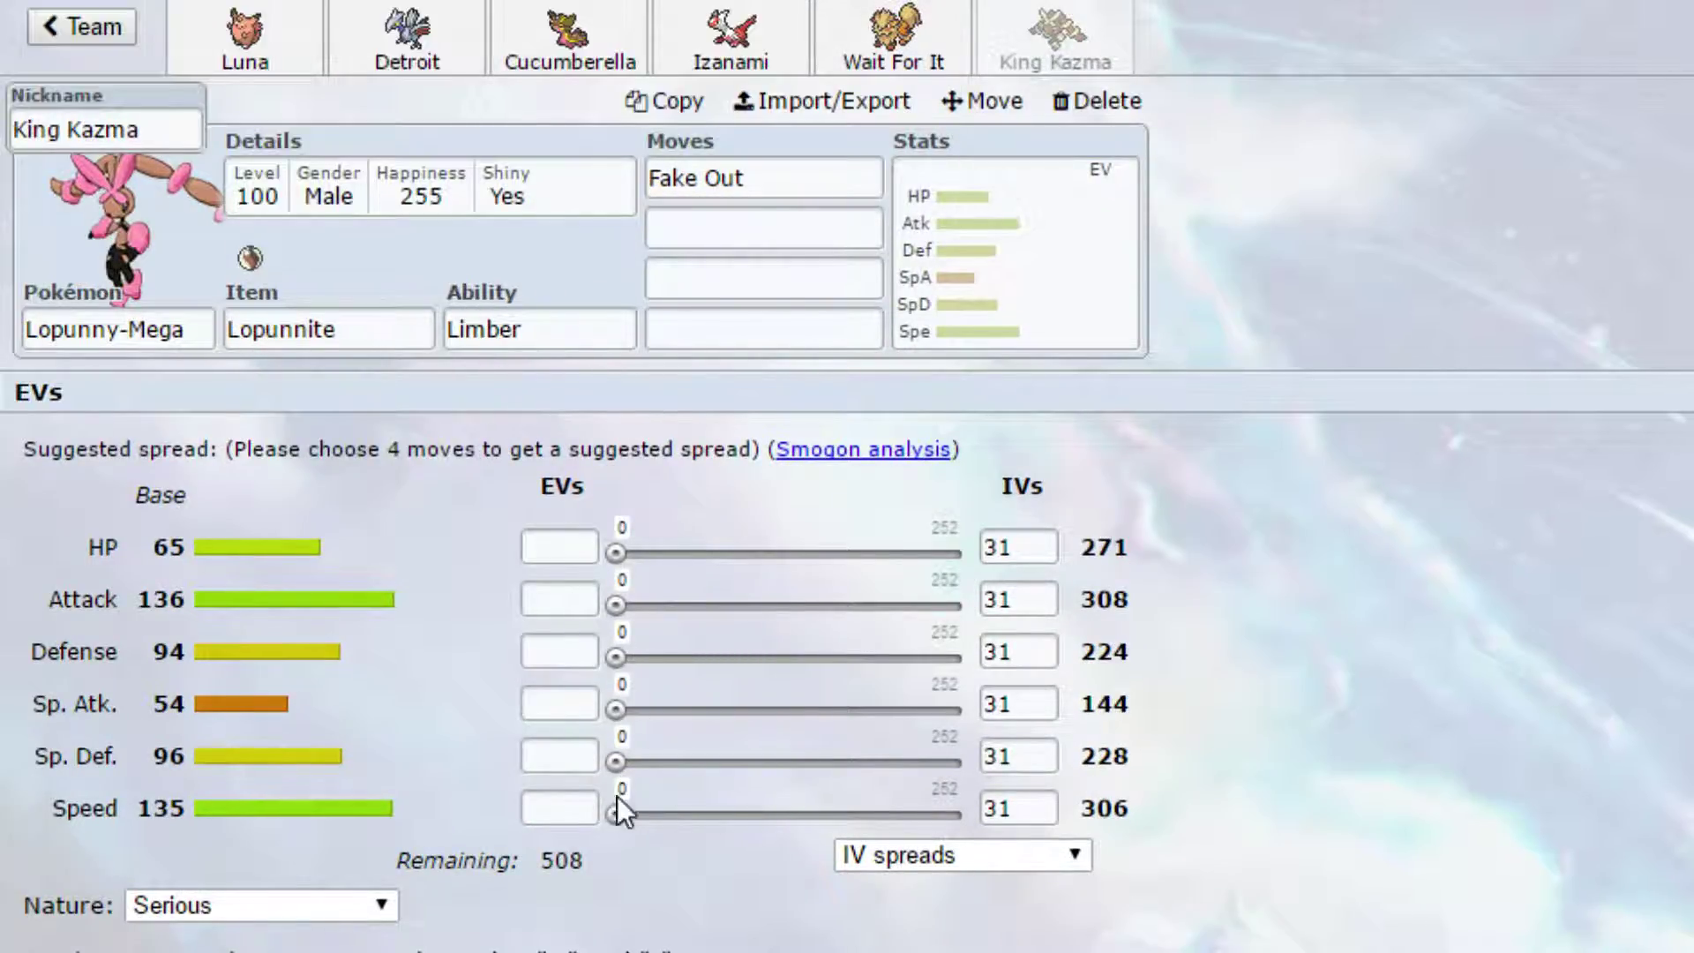
{"action": "left_click_drag", "start_coordinate": [616, 812], "coordinate": [1467, 862]}
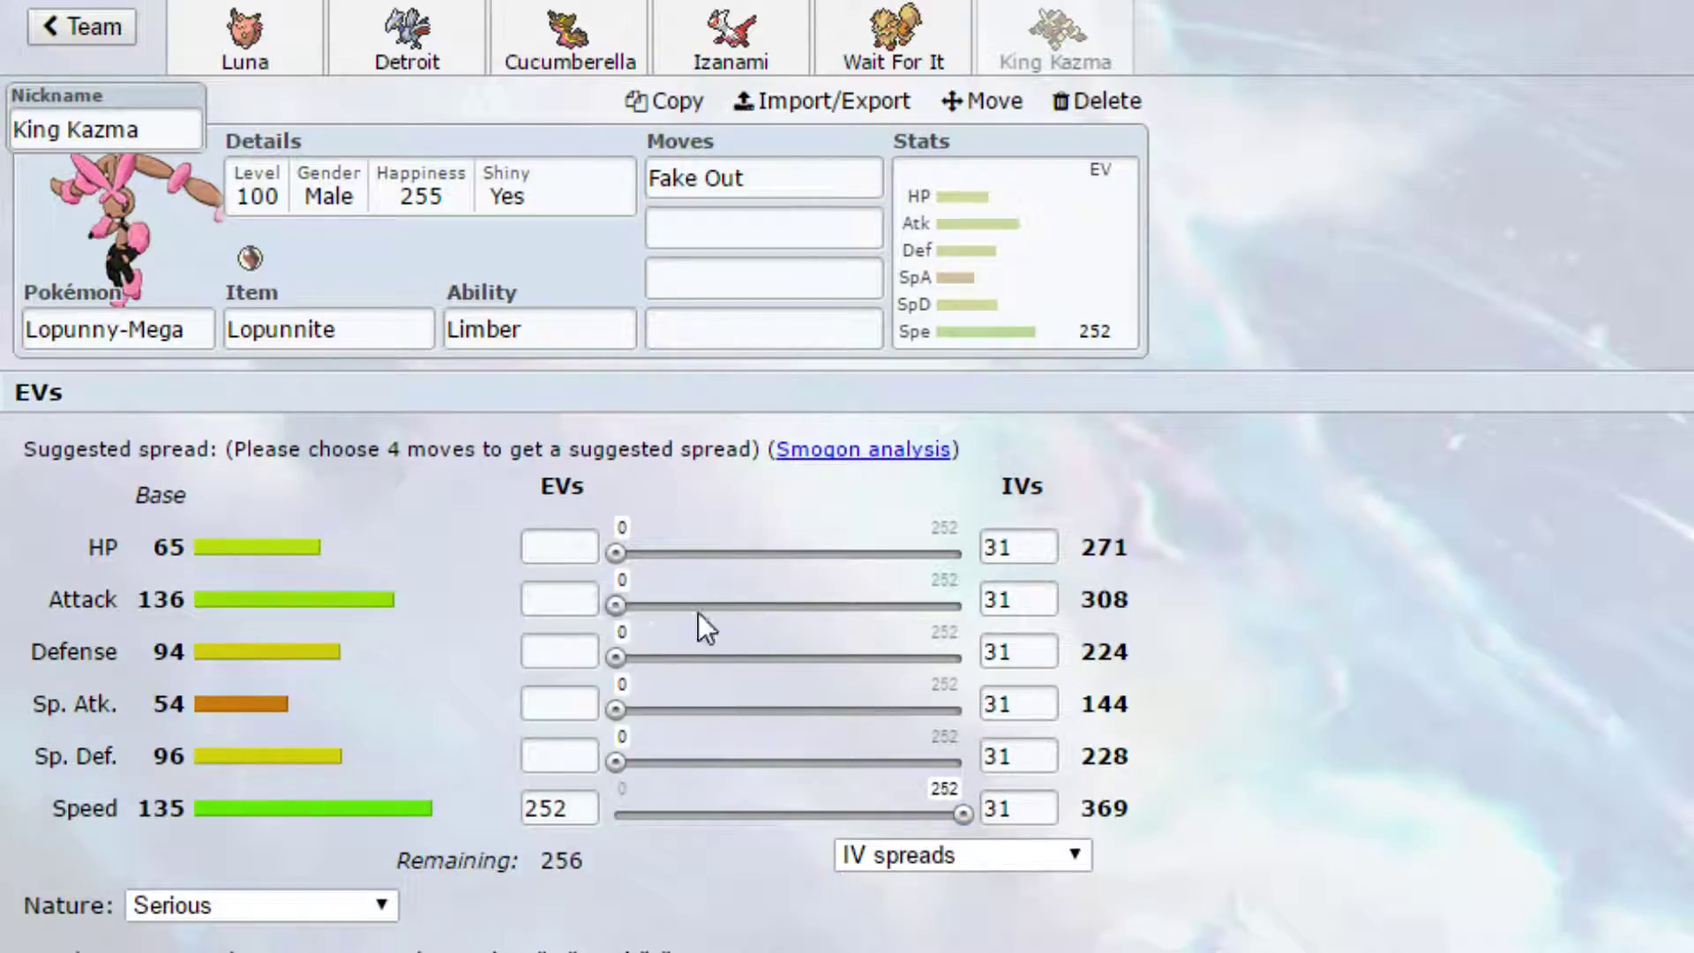
{"action": "left_click_drag", "start_coordinate": [697, 604], "coordinate": [970, 605]}
{"action": "left_click", "coordinate": [593, 703]}
{"action": "left_click_drag", "start_coordinate": [616, 657], "coordinate": [623, 657]}
{"action": "left_click", "coordinate": [593, 807]}
{"action": "type", "text": "+"}
{"action": "left_click", "coordinate": [587, 705]}
{"action": "type", "text": "-"}
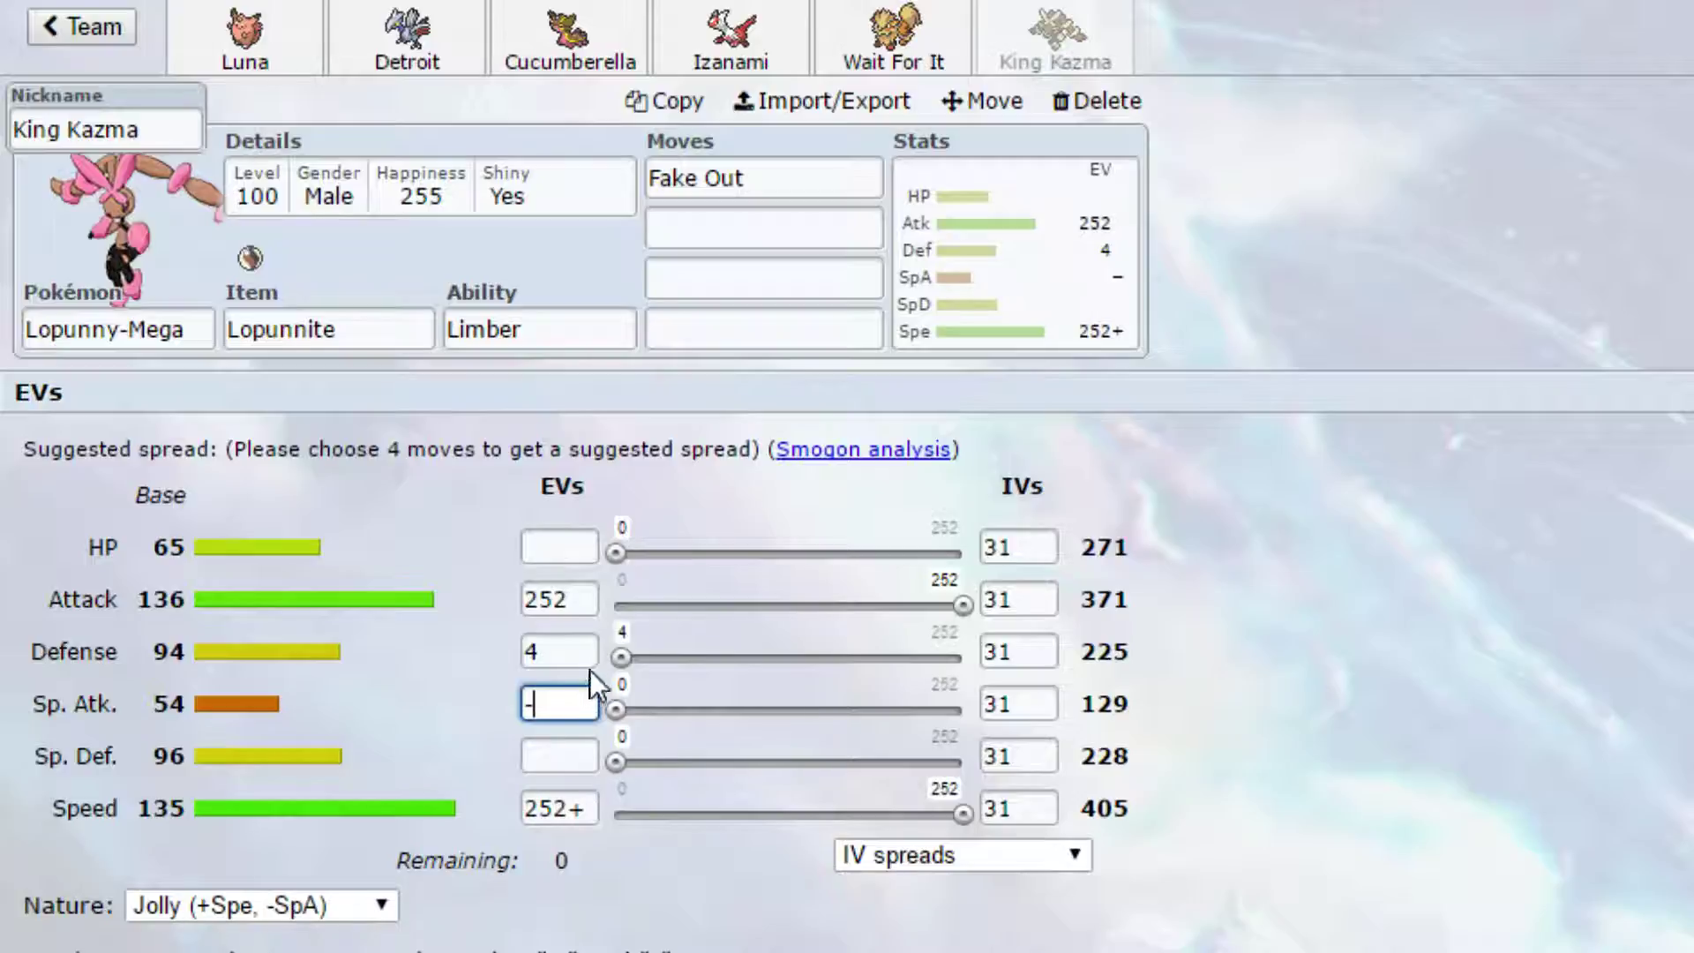
Step: Fill Lopunny-Mega's remaining move slots with Ice Punch, High Jump Kick and Return
{"action": "left_click", "coordinate": [756, 223]}
{"action": "type", "text": "ice"}
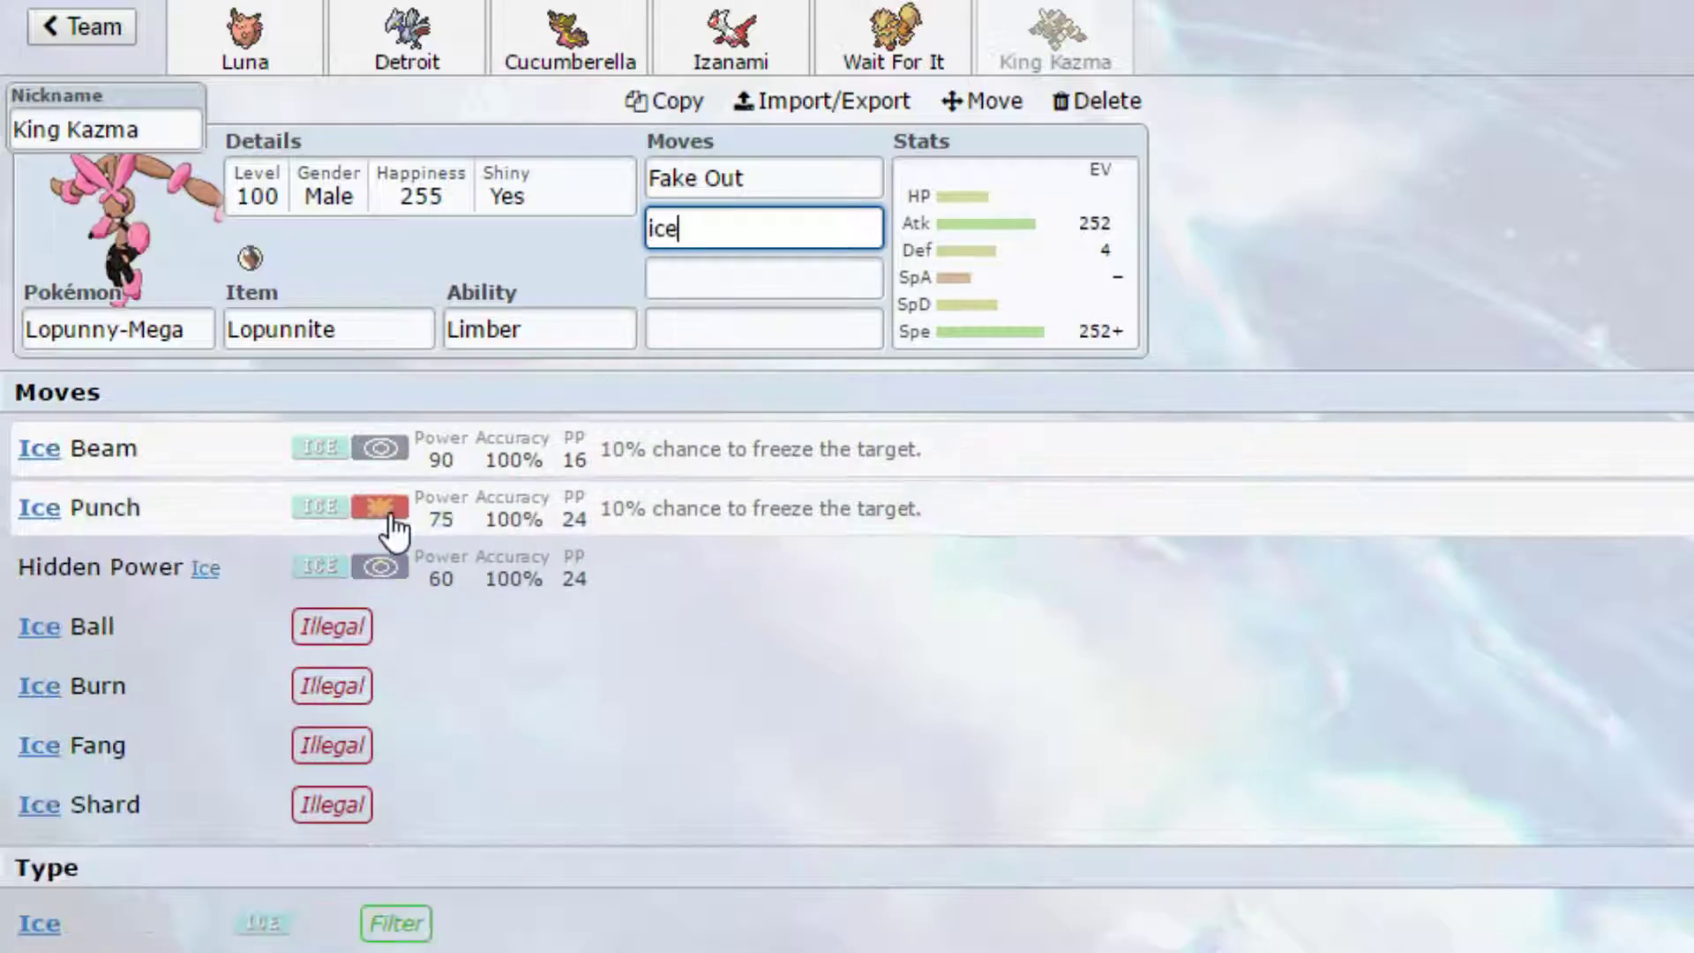
{"action": "left_click", "coordinate": [368, 494]}
{"action": "type", "text": "hi"}
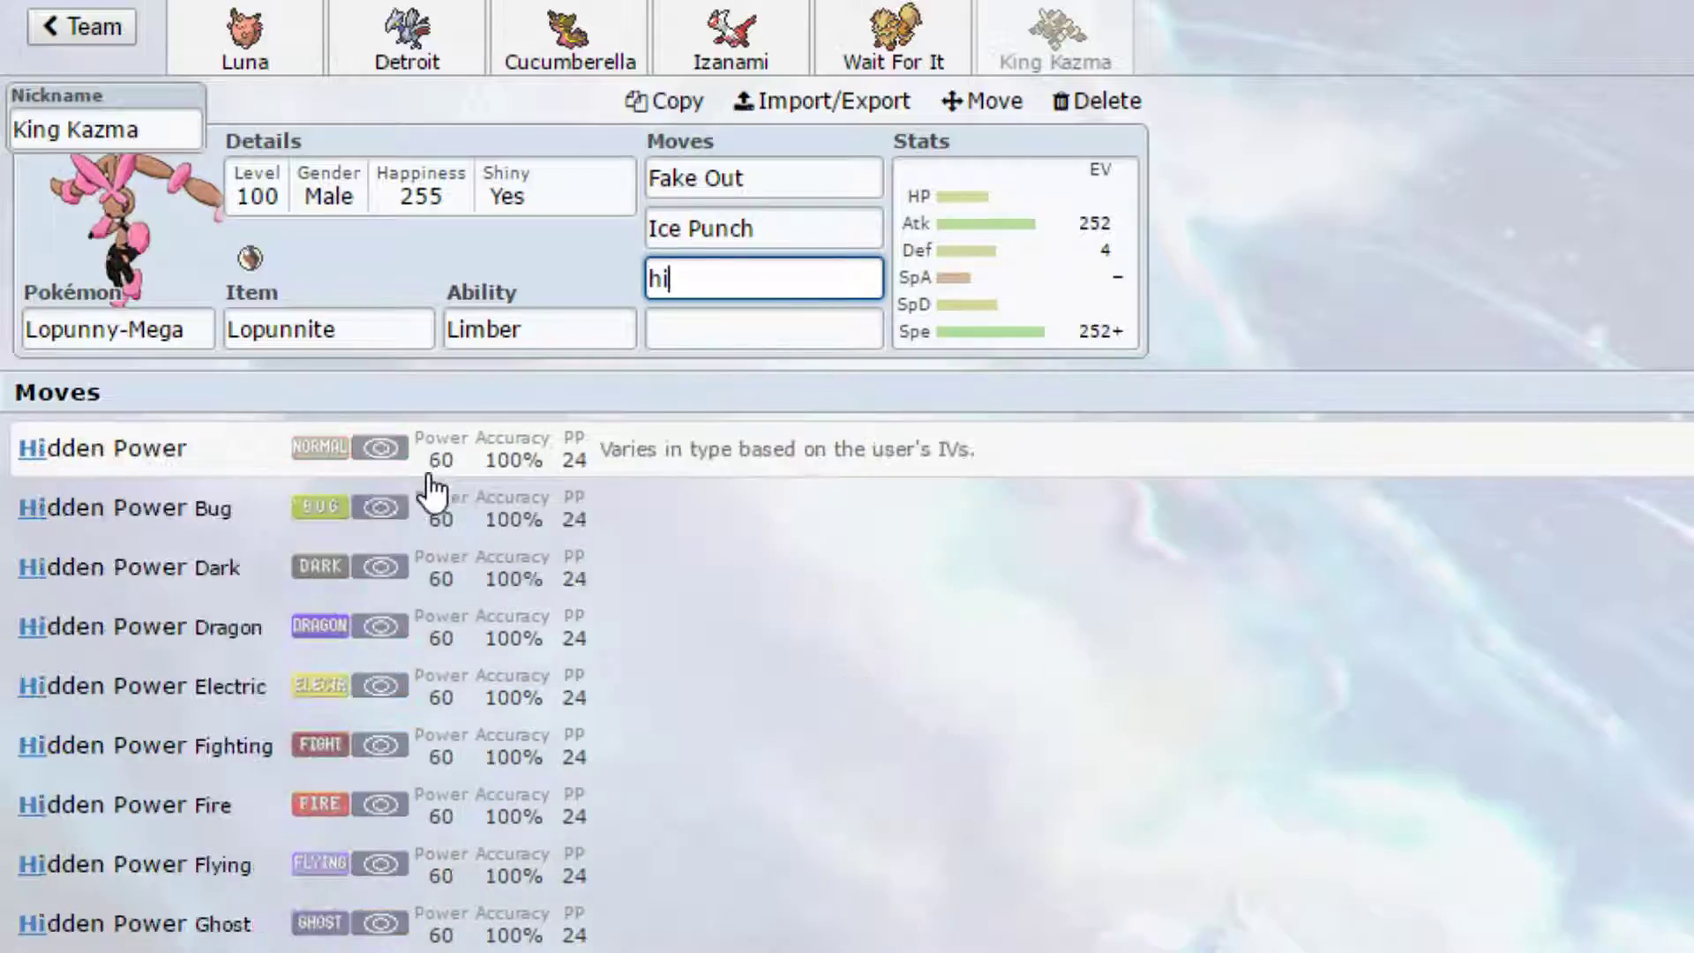
{"action": "type", "text": "g"}
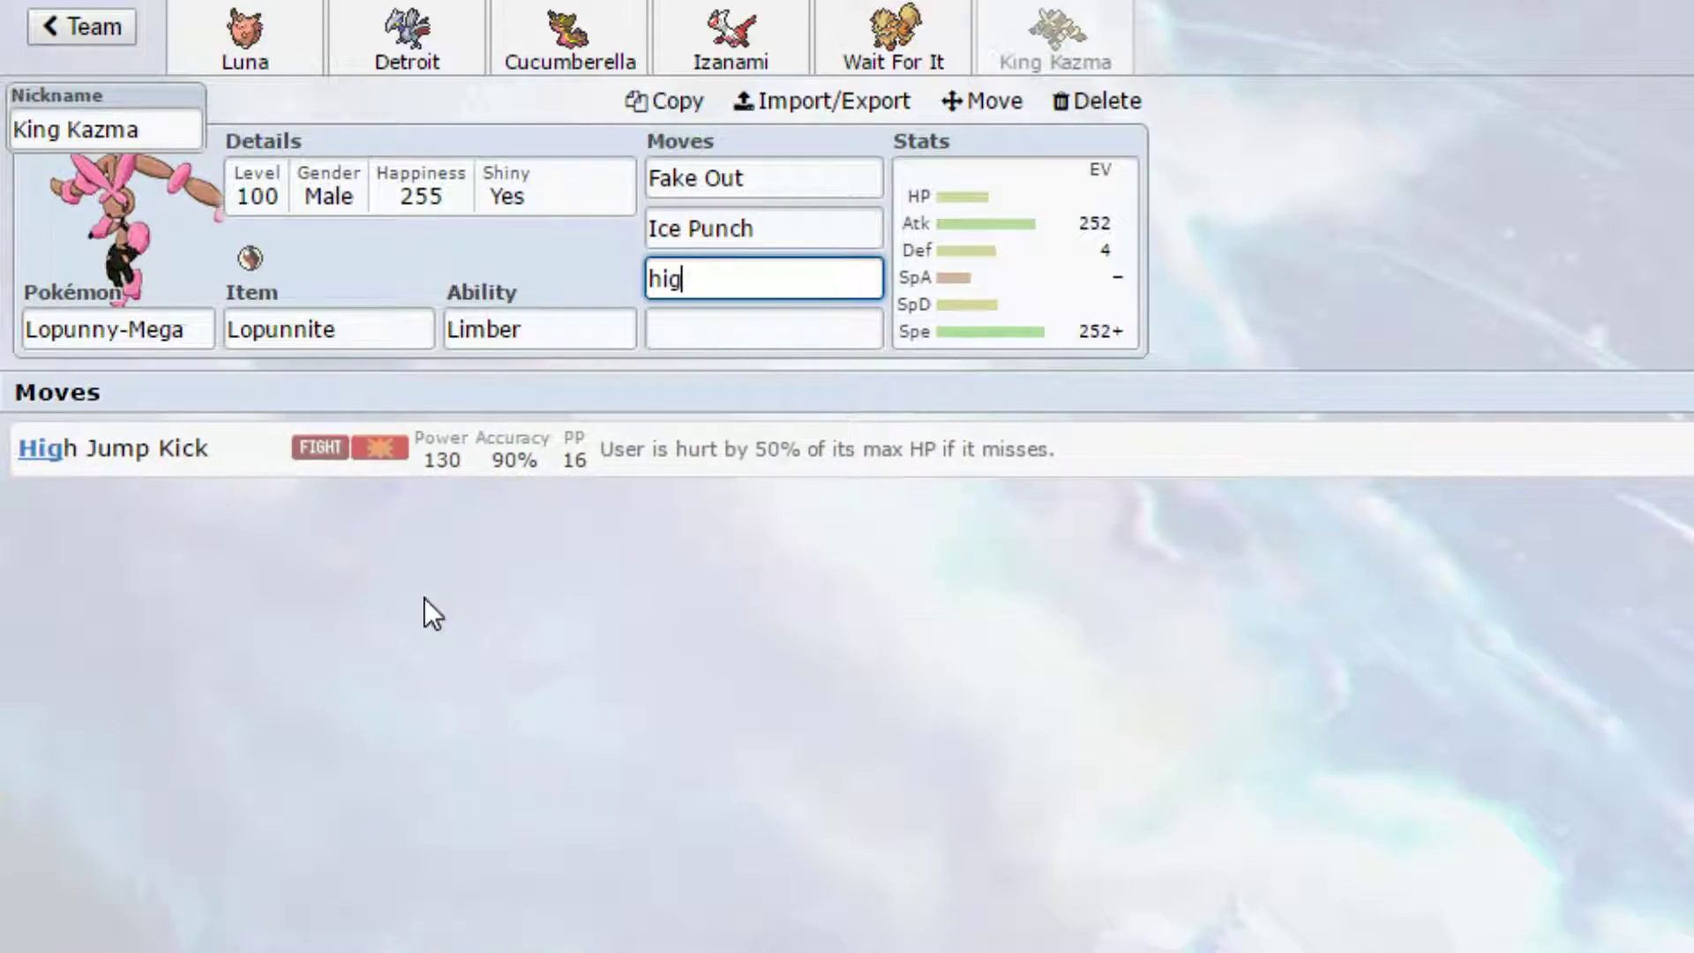
{"action": "key", "text": "Return"}
{"action": "type", "text": "ret"}
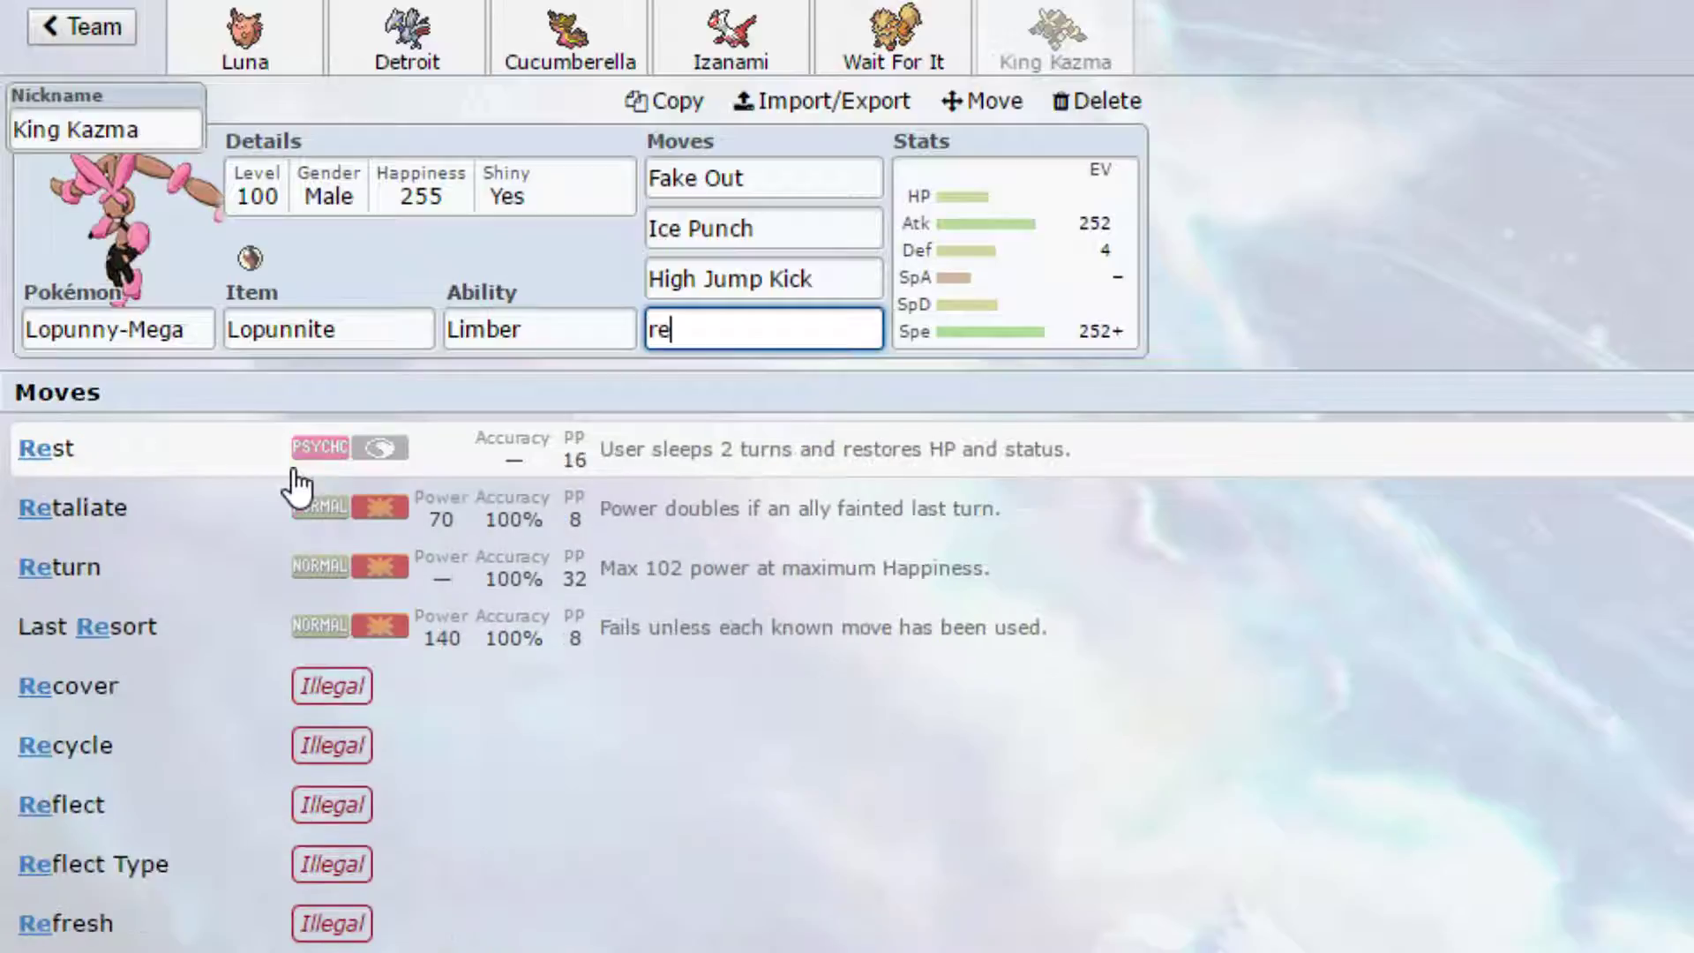
{"action": "left_click", "coordinate": [299, 520]}
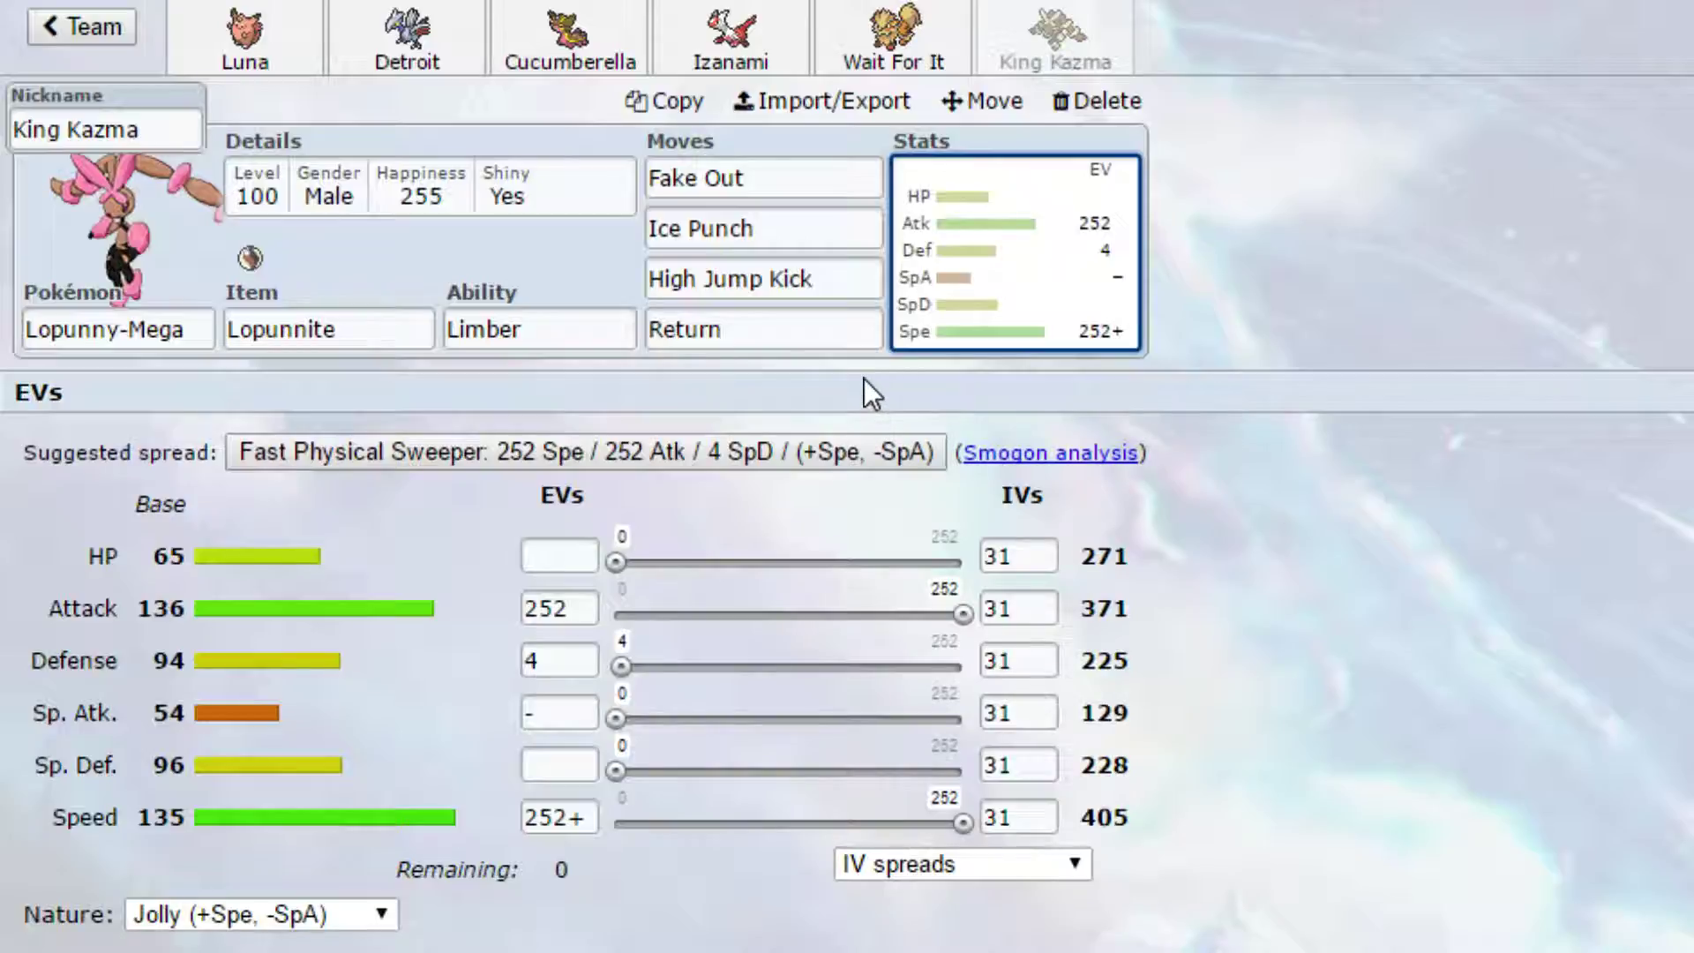
Step: Return to the full team overview and review the sets of the Gastro-Skarm members
{"action": "left_click", "coordinate": [76, 35]}
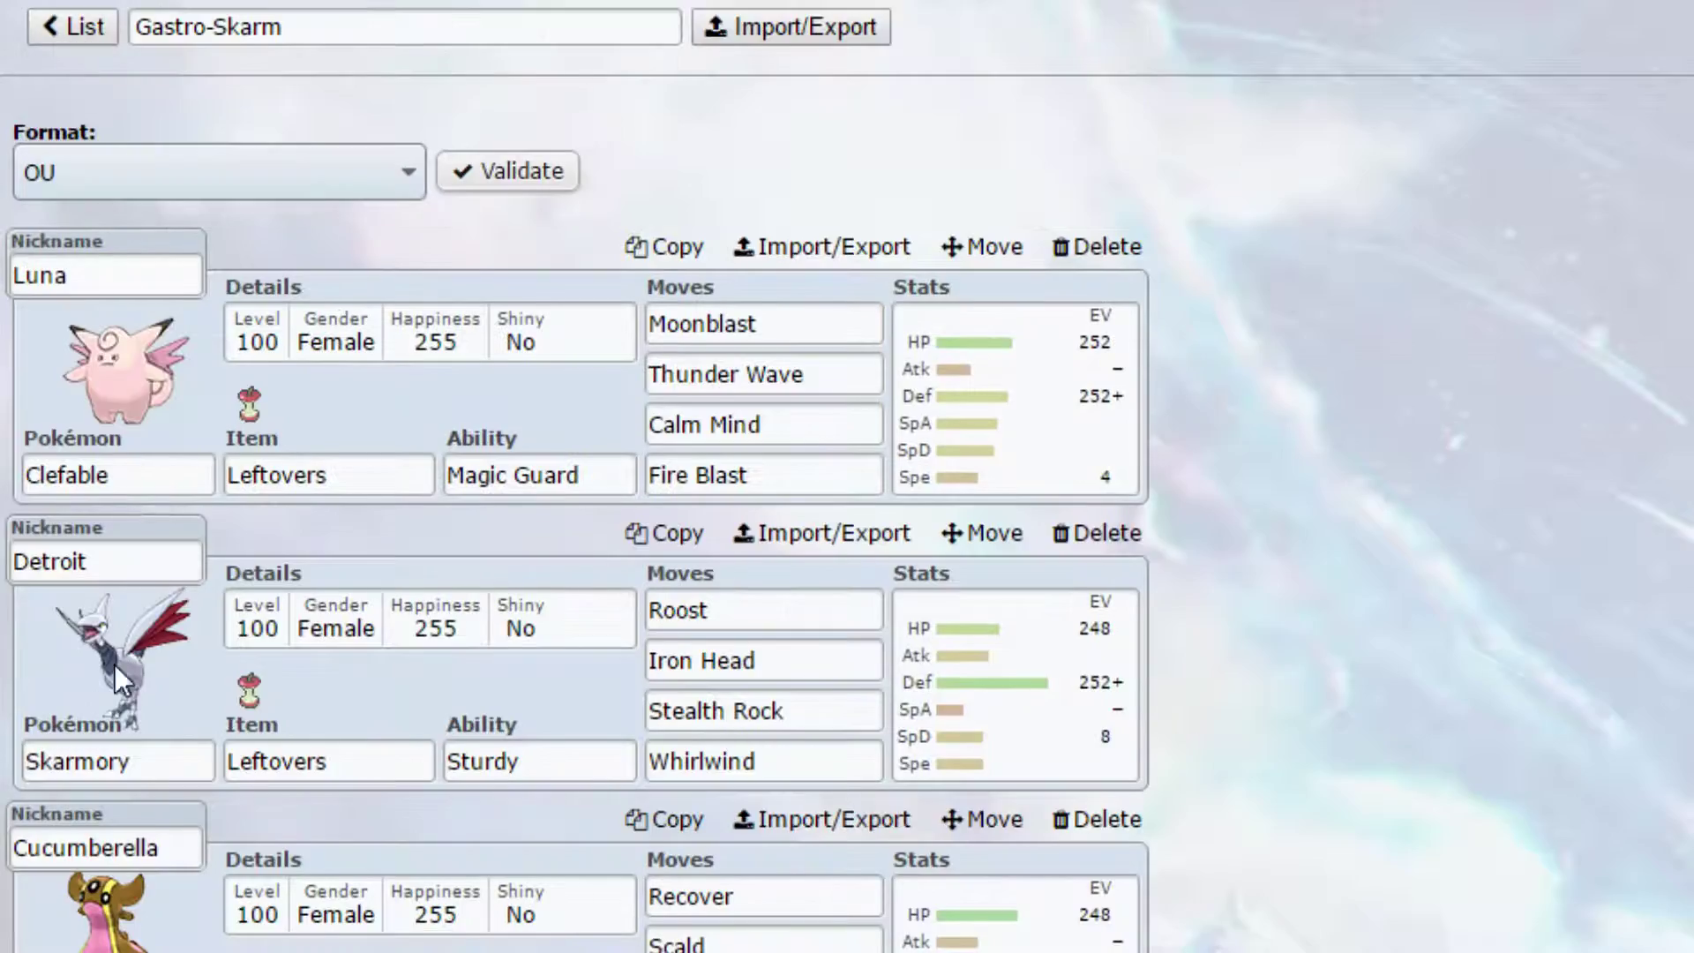
{"action": "scroll", "coordinate": [794, 408], "scroll_direction": "down", "scroll_amount": 3}
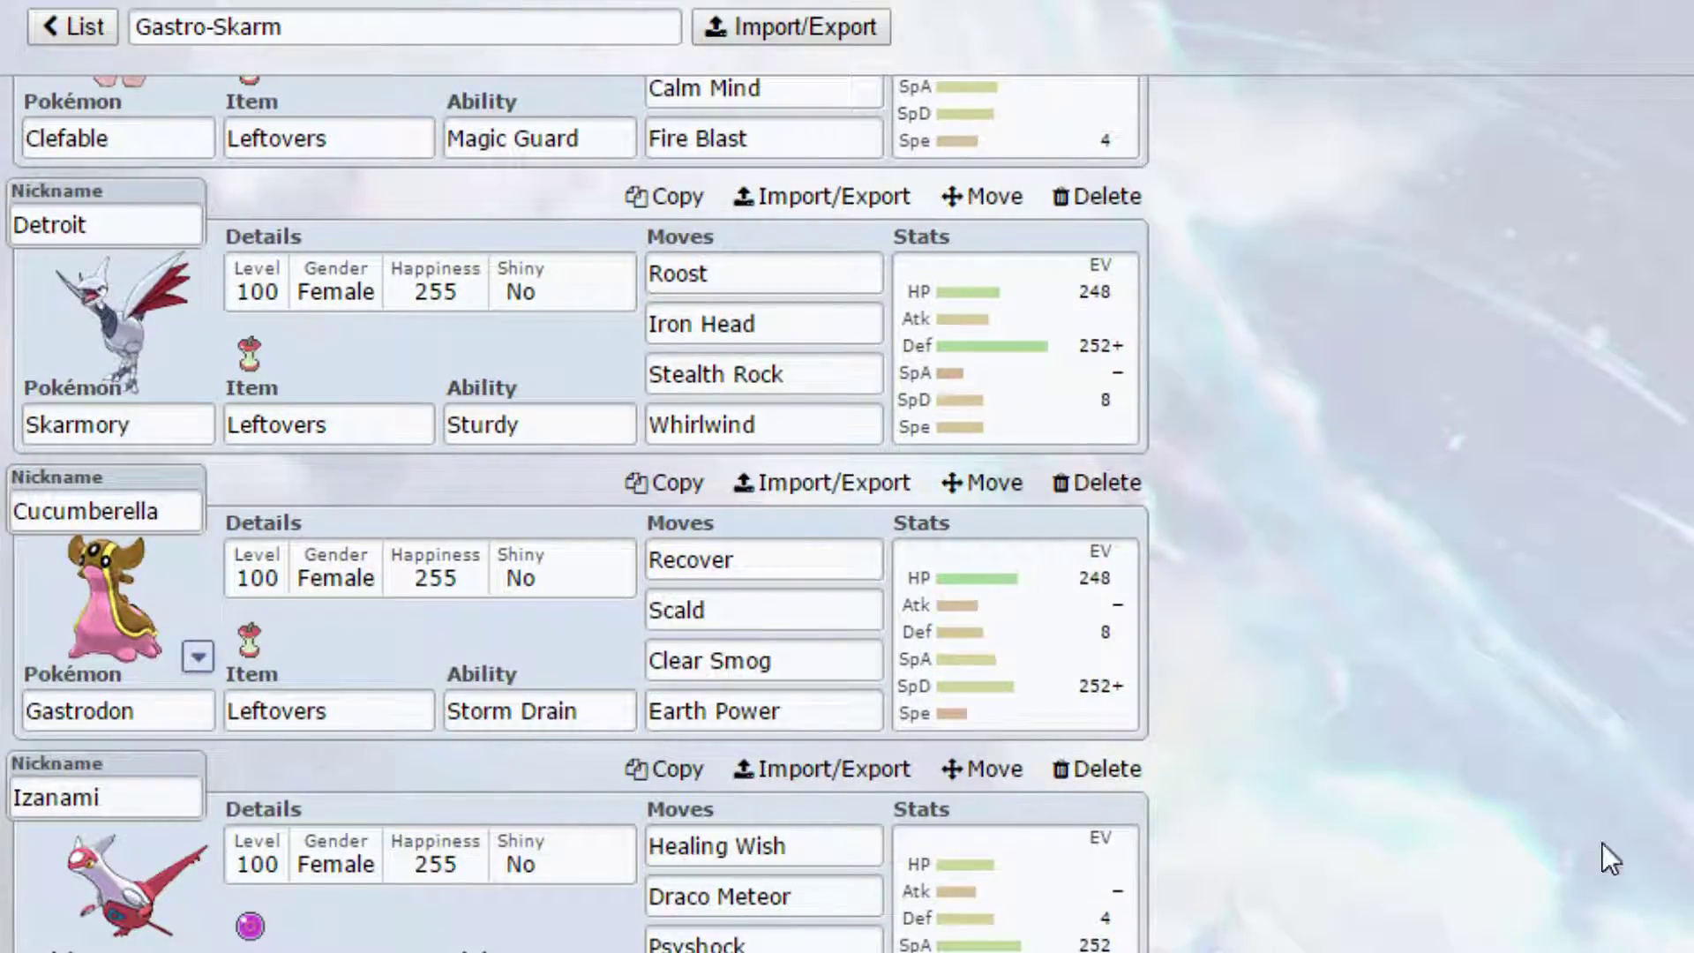
{"action": "scroll", "coordinate": [1576, 879], "scroll_direction": "up", "scroll_amount": 5}
{"action": "scroll", "coordinate": [1576, 879], "scroll_direction": "down", "scroll_amount": 3}
{"action": "scroll", "coordinate": [1576, 880], "scroll_direction": "up", "scroll_amount": 6}
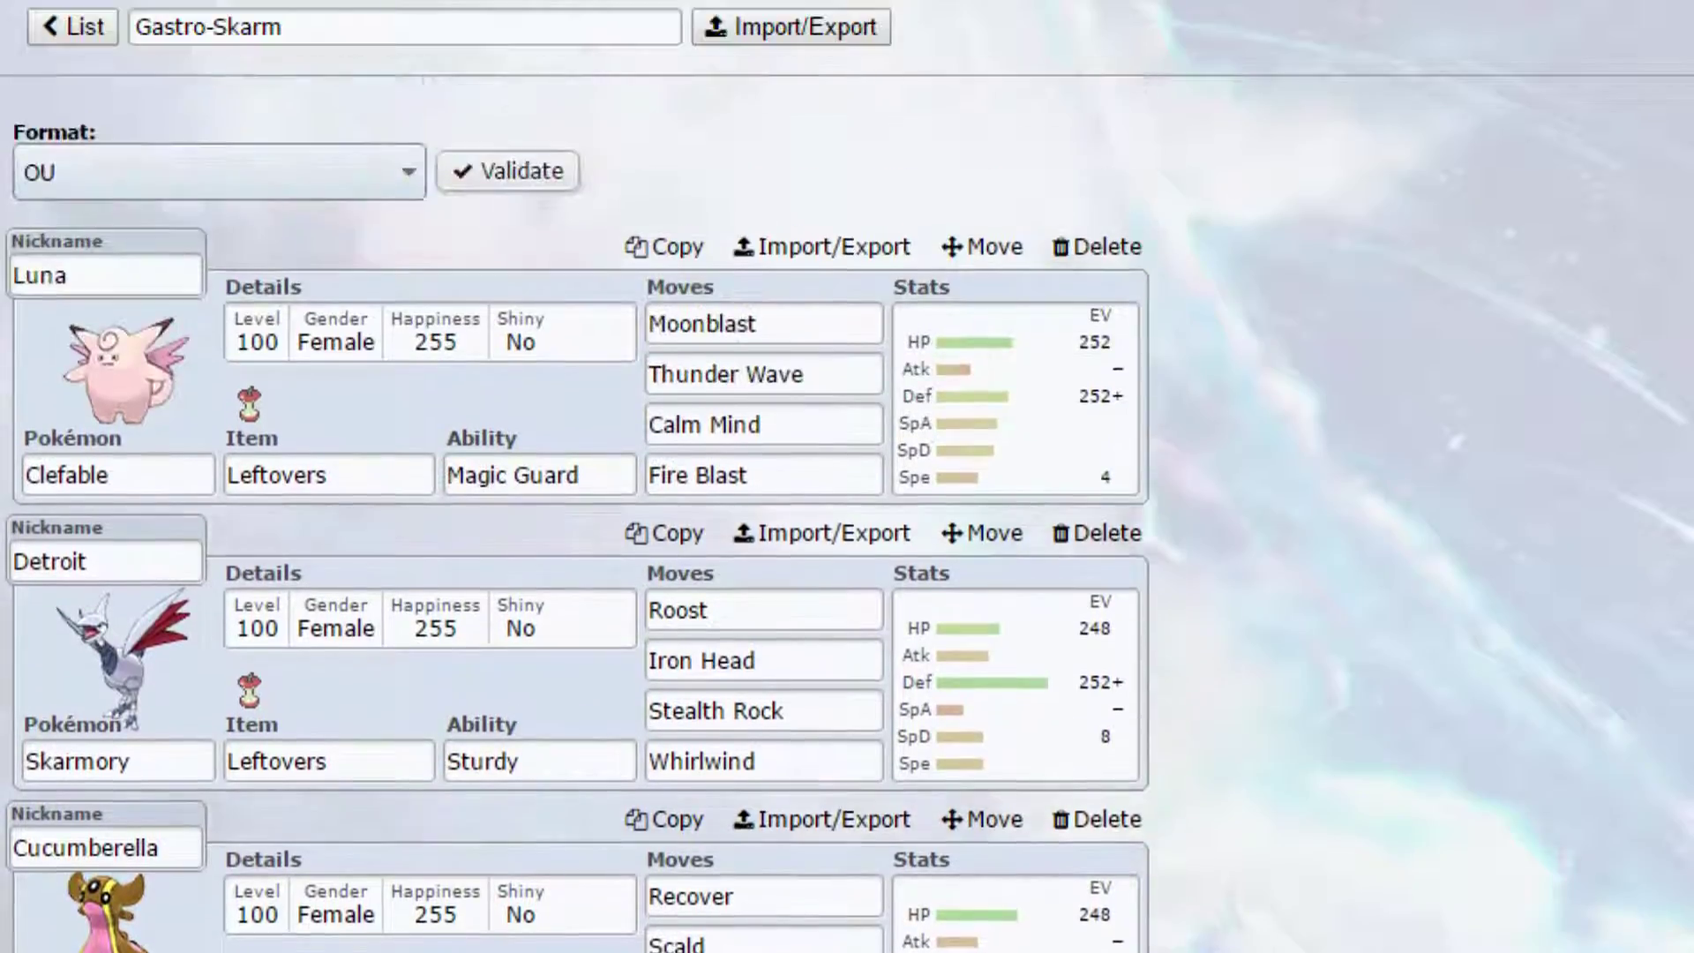
{"action": "scroll", "coordinate": [797, 374], "scroll_direction": "down", "scroll_amount": 3}
{"action": "scroll", "coordinate": [632, 374], "scroll_direction": "up", "scroll_amount": 3}
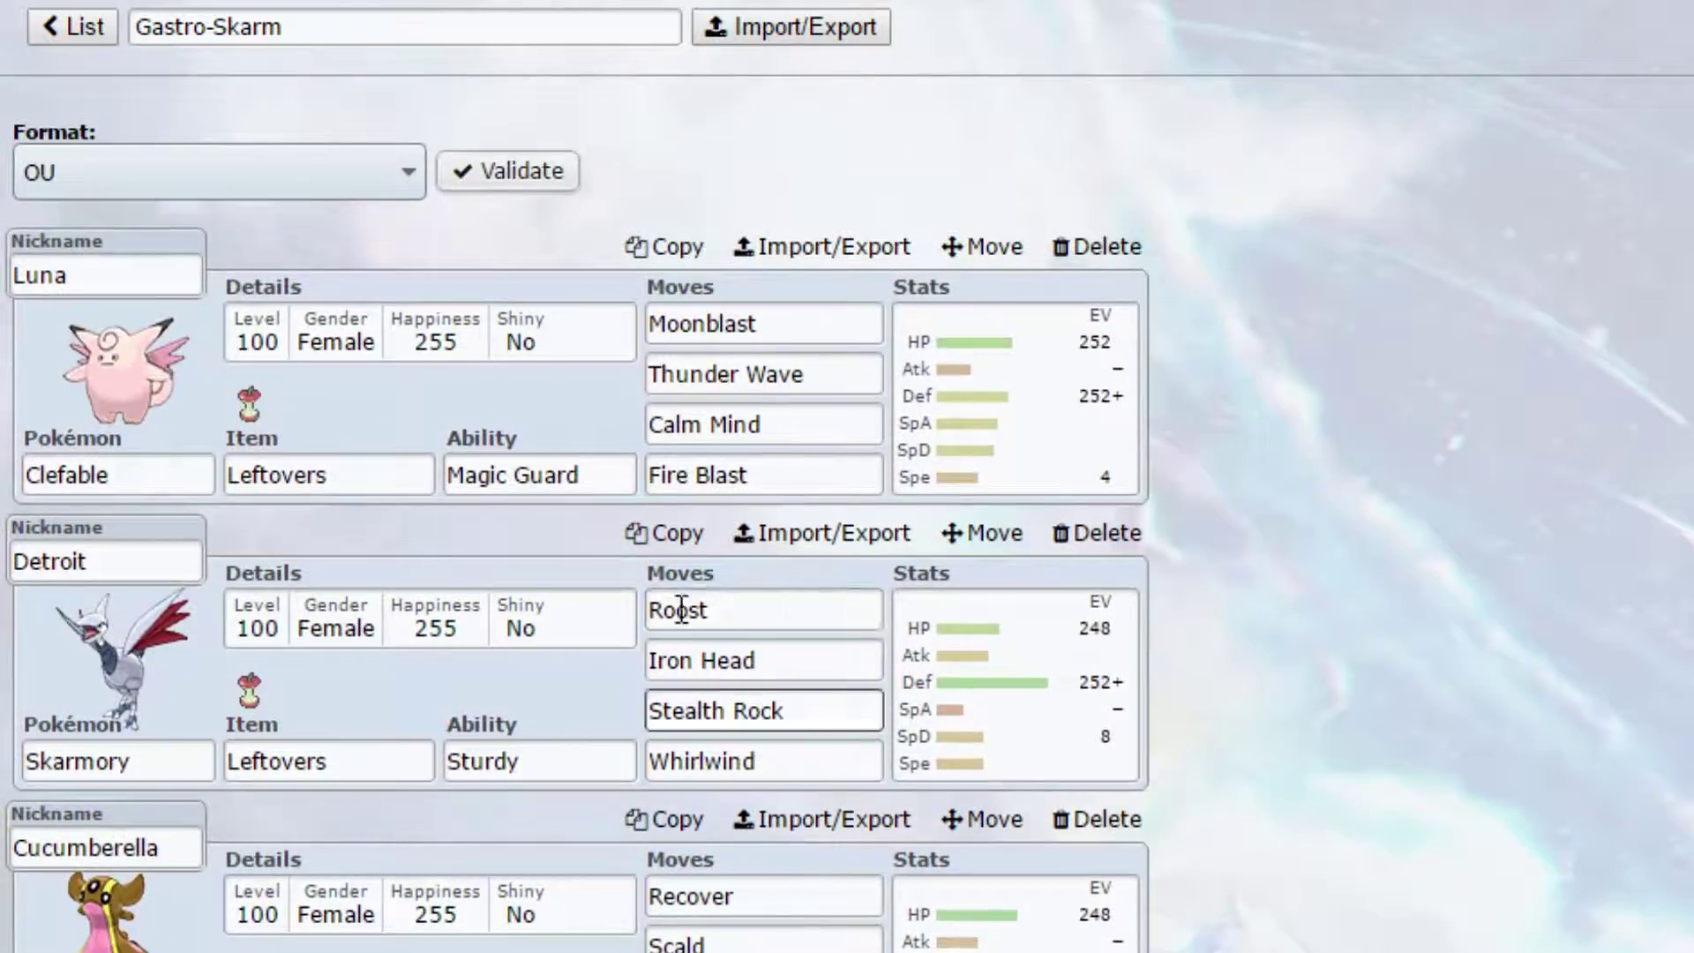
{"action": "scroll", "coordinate": [665, 817], "scroll_direction": "down", "scroll_amount": 3}
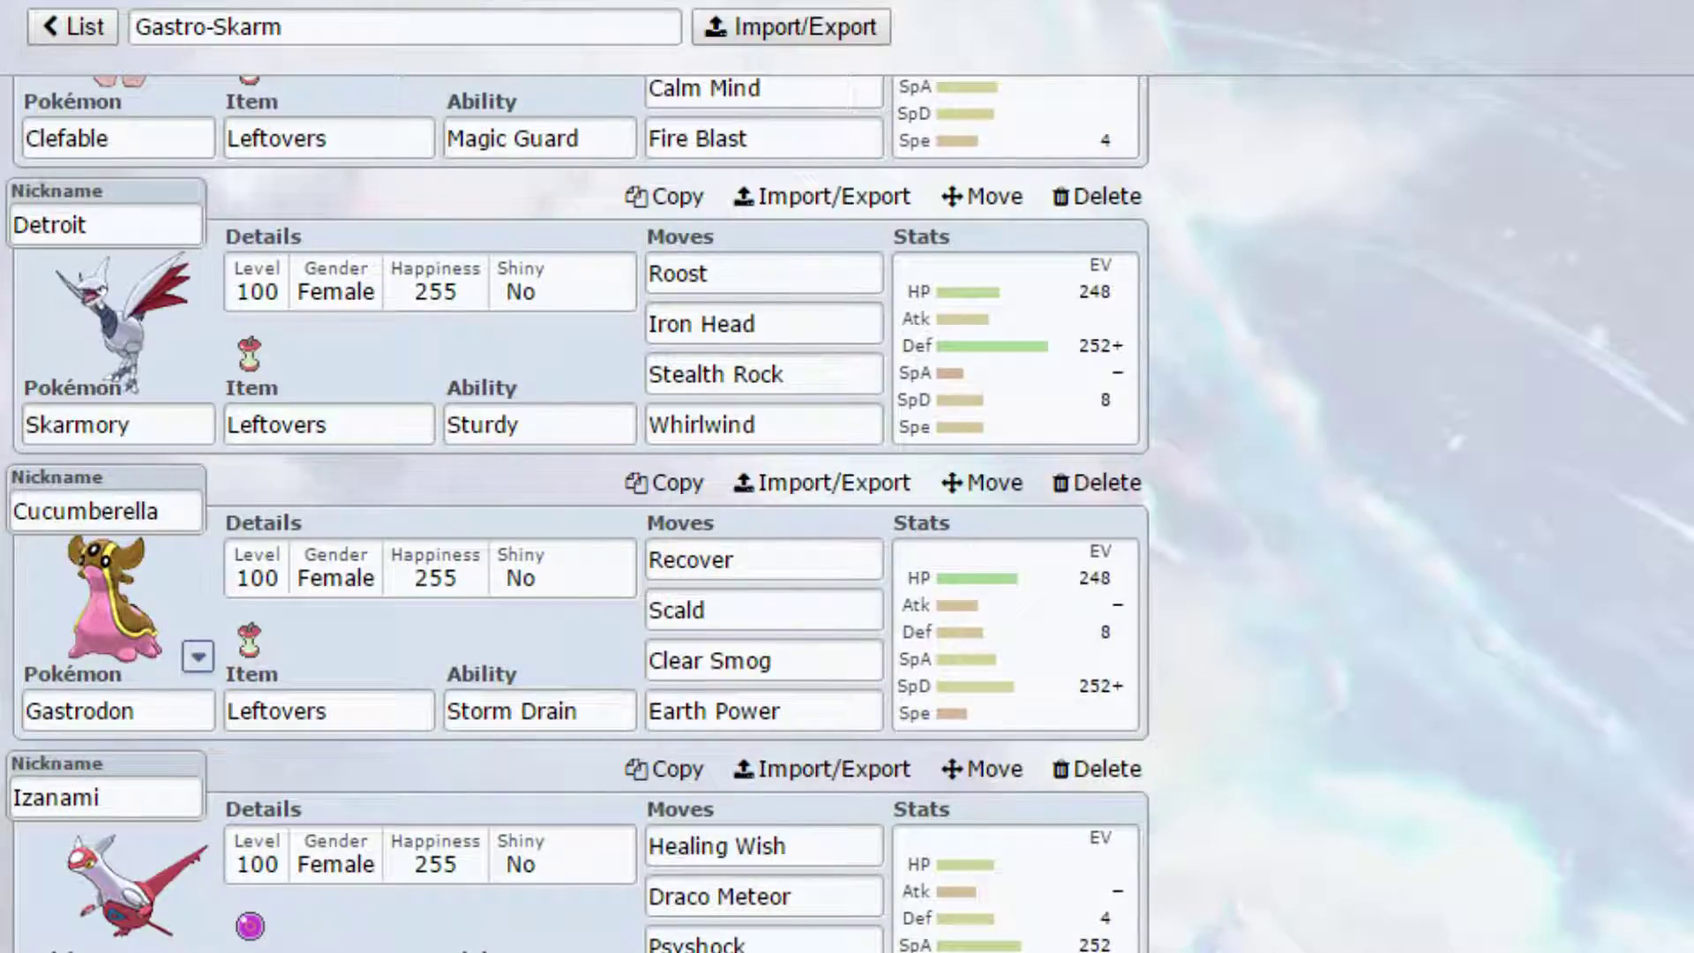
{"action": "scroll", "coordinate": [1320, 860], "scroll_direction": "up", "scroll_amount": 3}
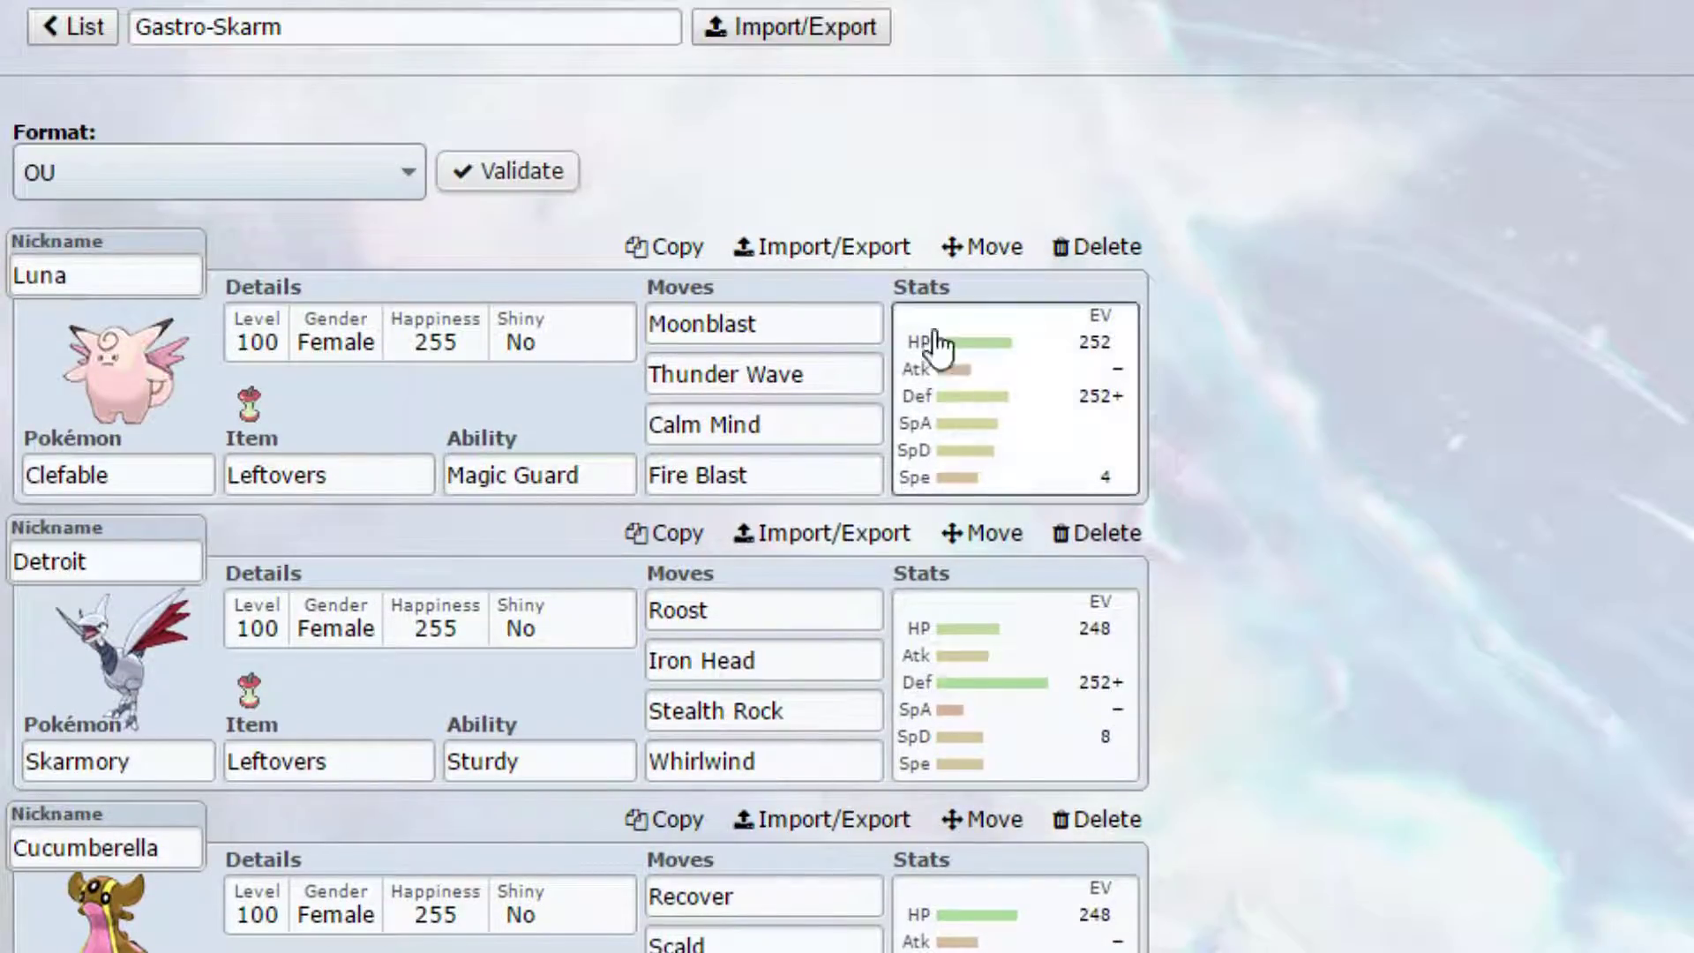
Step: Validate the Gastro-Skarm team for the OU format and dismiss the result message
{"action": "left_click", "coordinate": [459, 181]}
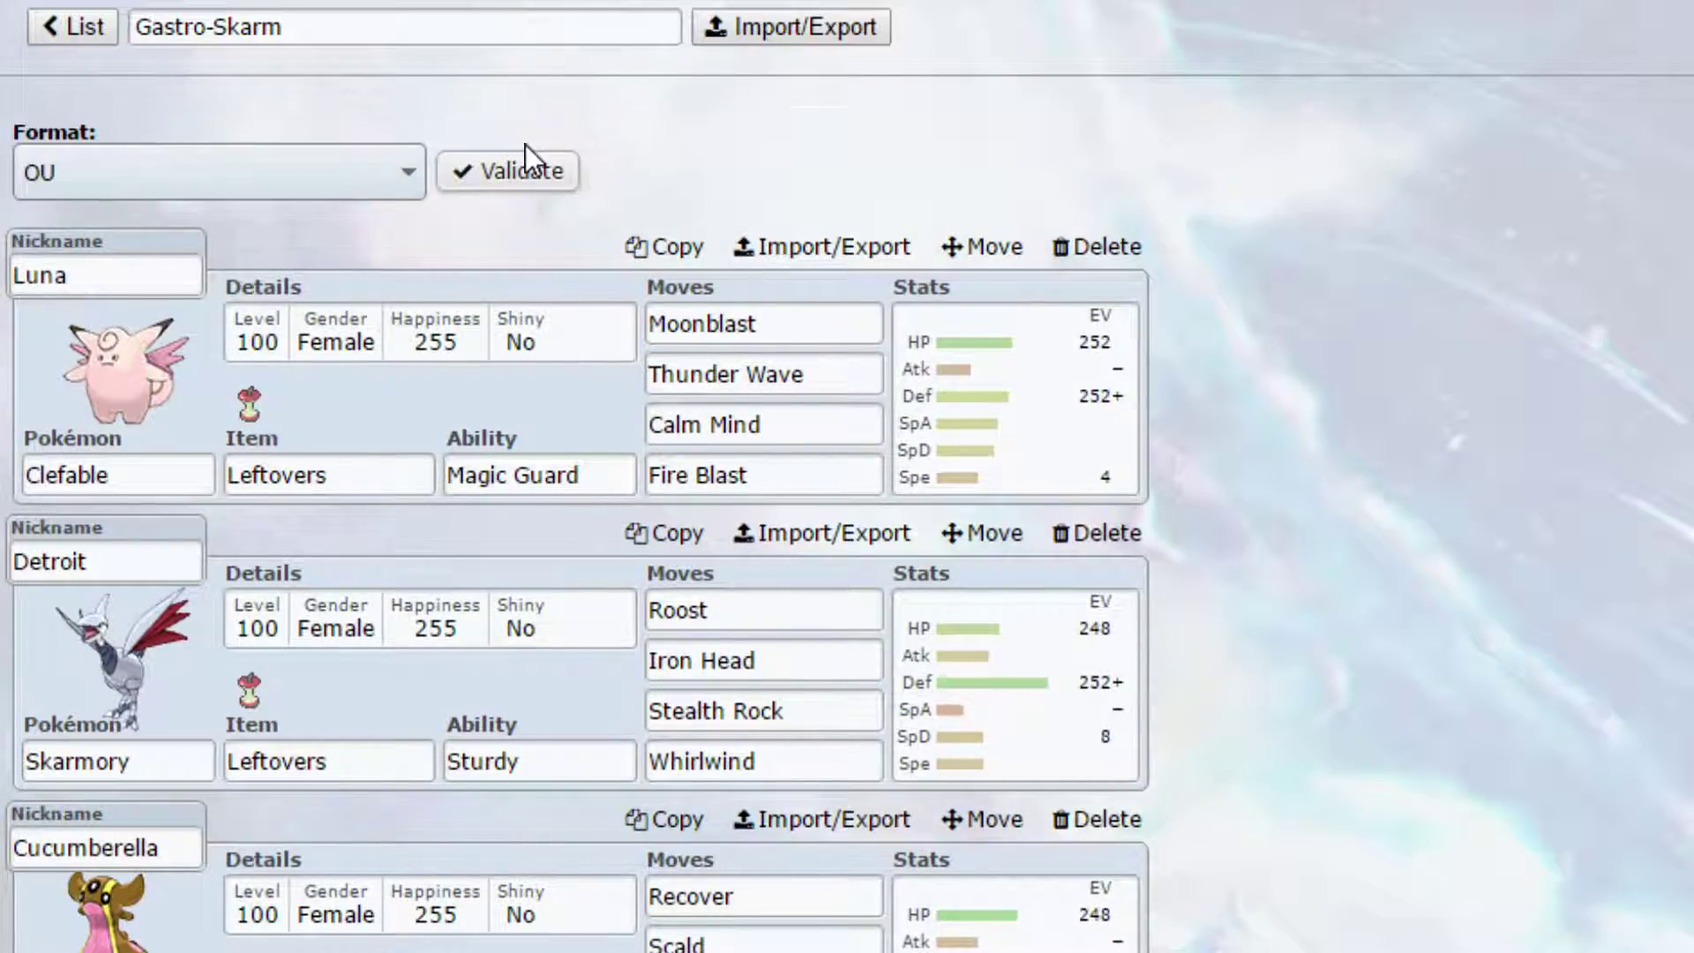
{"action": "left_click", "coordinate": [519, 175]}
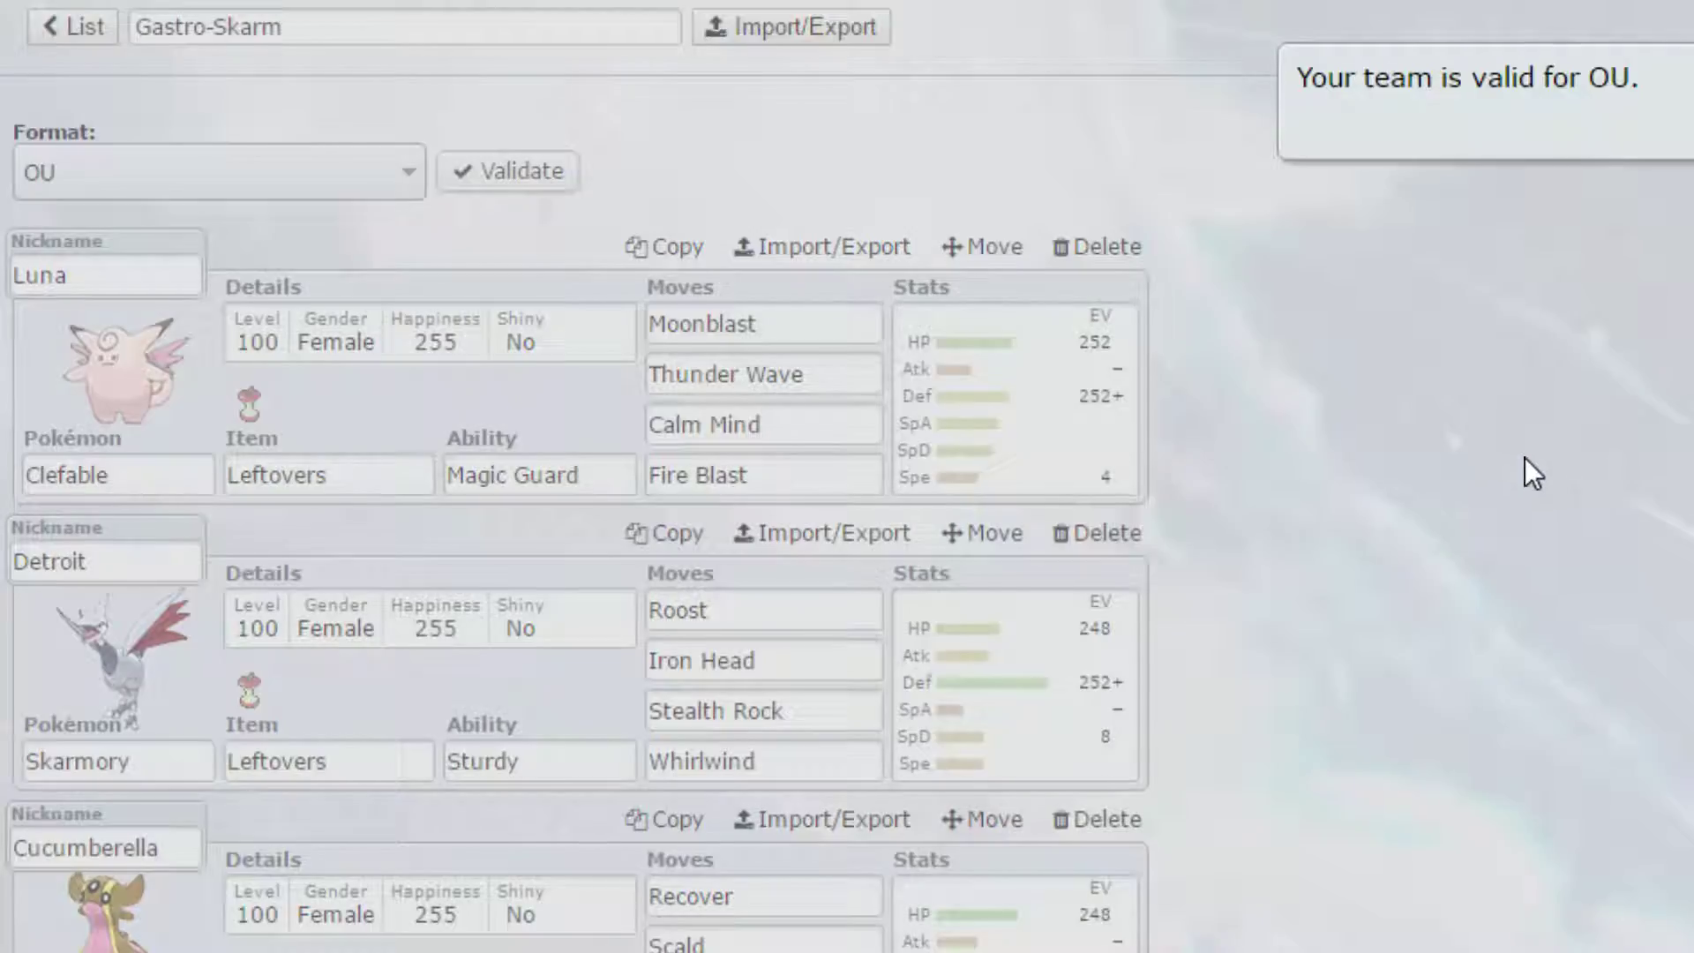
{"action": "key", "text": "Escape"}
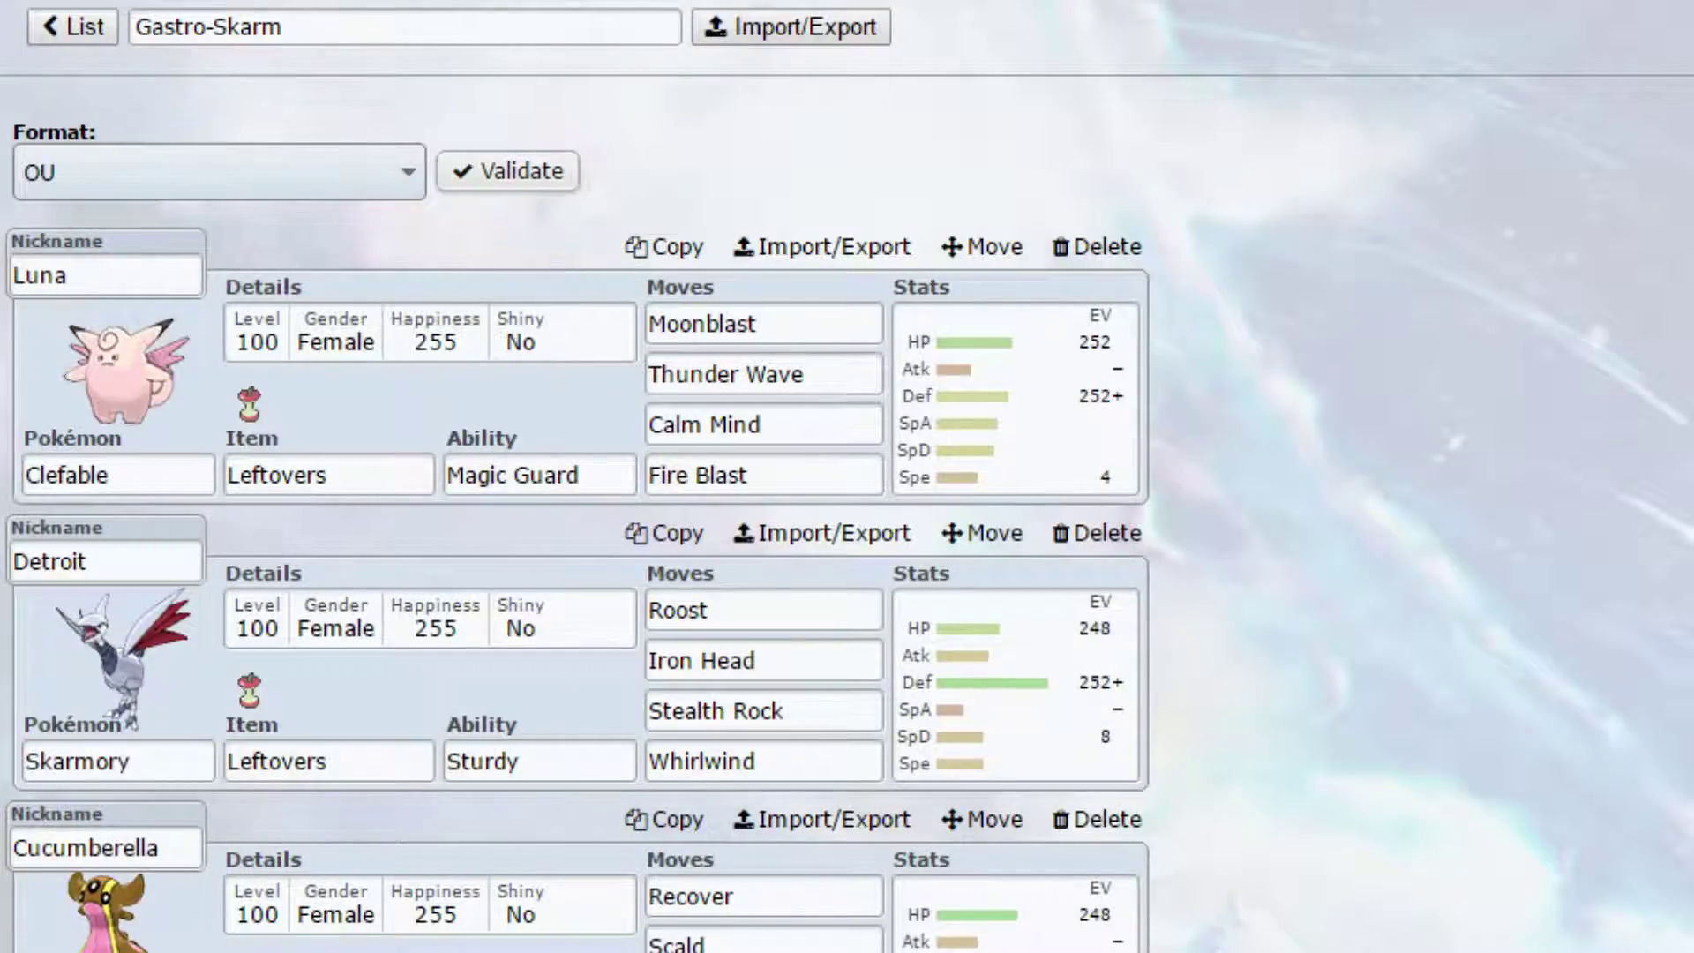